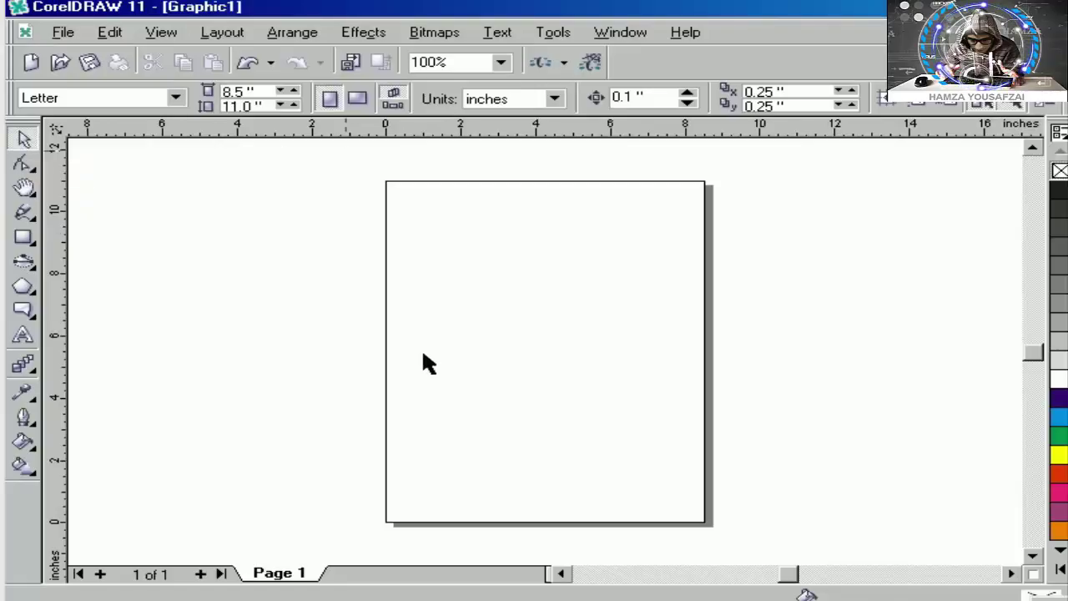
# Step: Place the heading text 'Pict Tool has three purposes!' on the page and zoom to it
pyautogui.press('F8')
pyautogui.click(441, 233)
pyautogui.write('Pict')
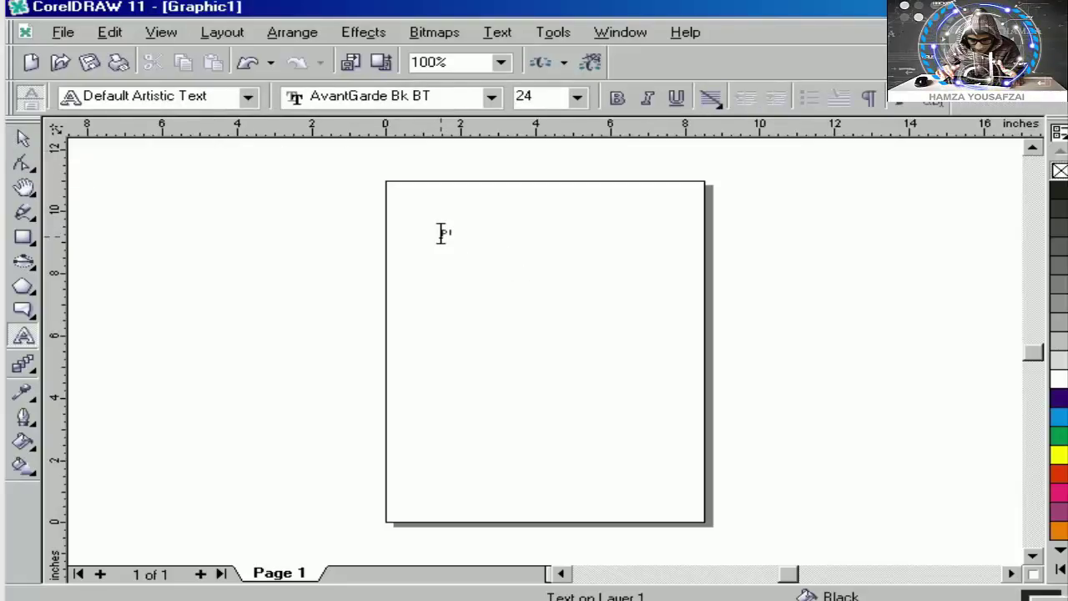
pyautogui.write(' Too')
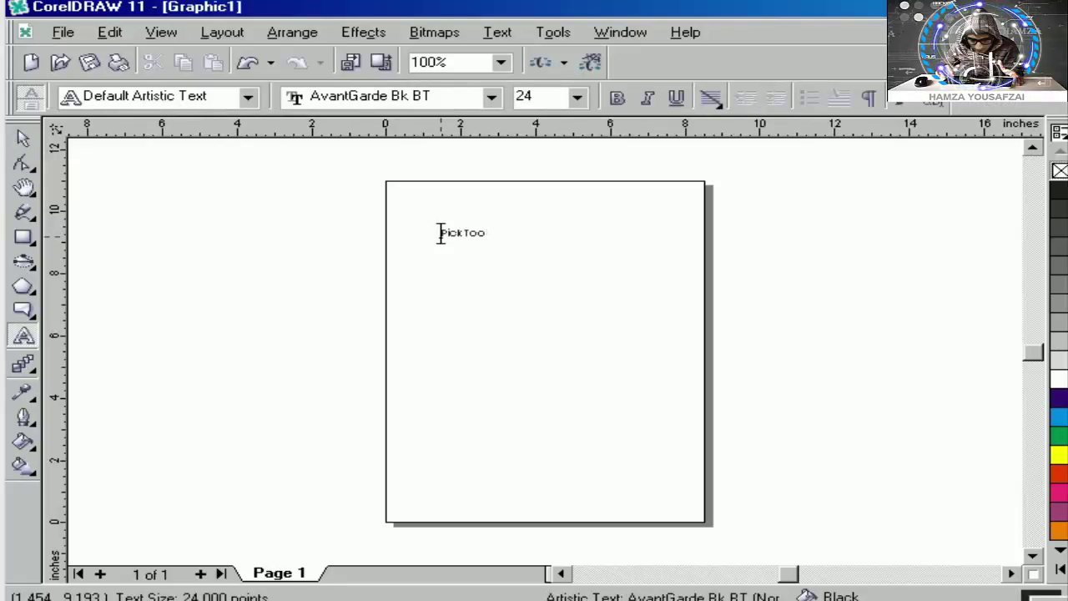
pyautogui.write('l has thr')
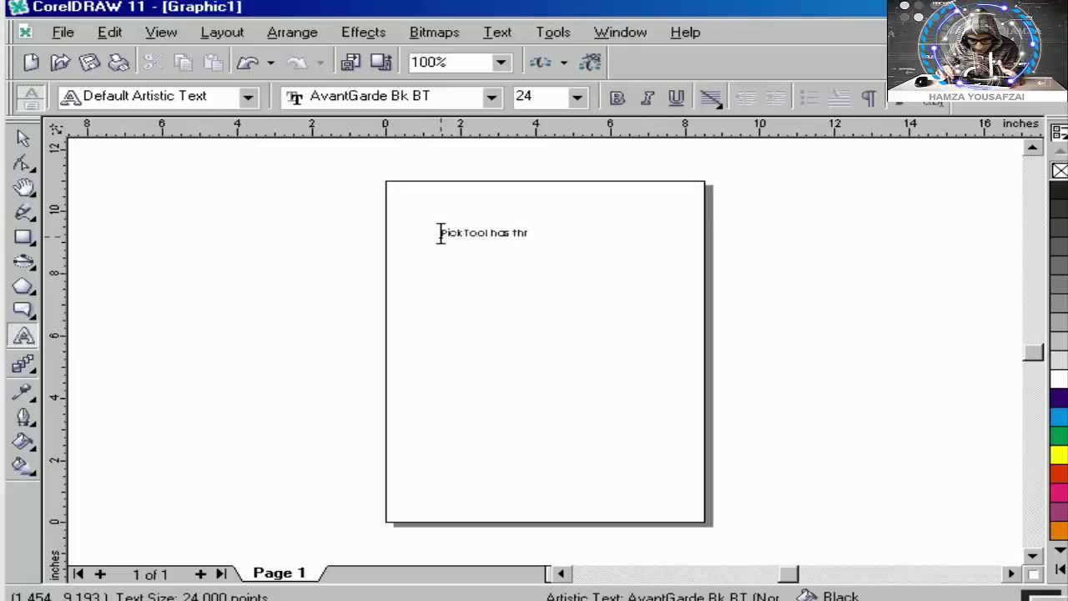
pyautogui.write('ee purposes')
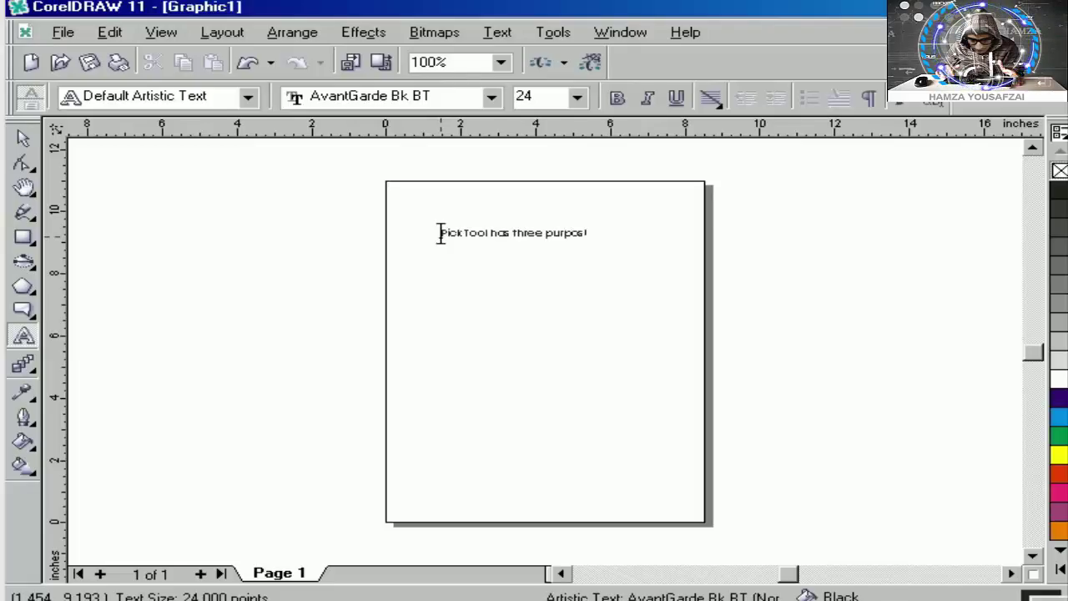
pyautogui.write('!')
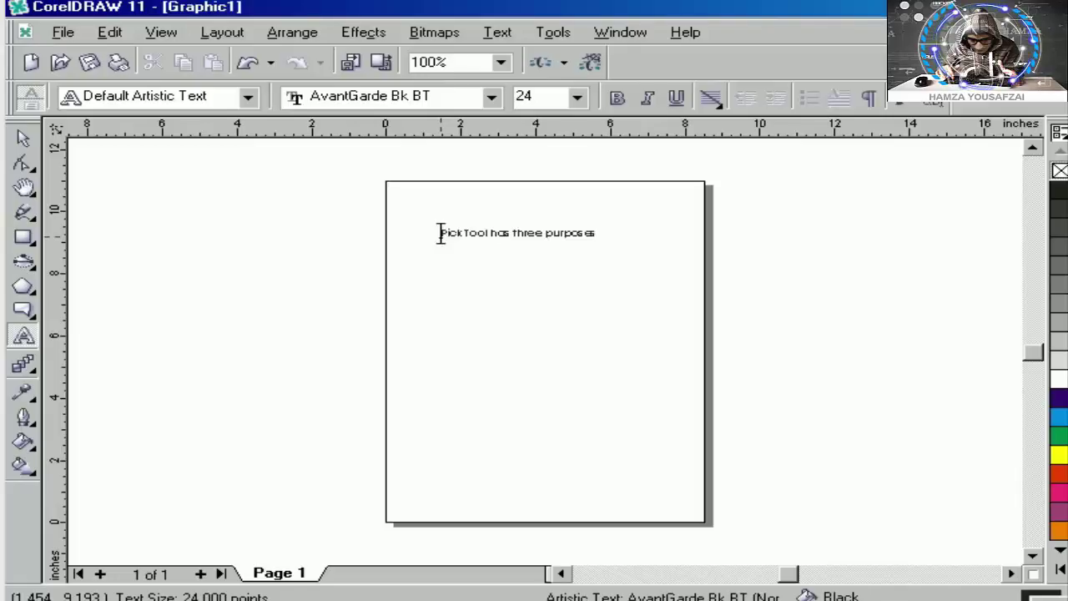
pyautogui.hotkey('shift', 'F2')
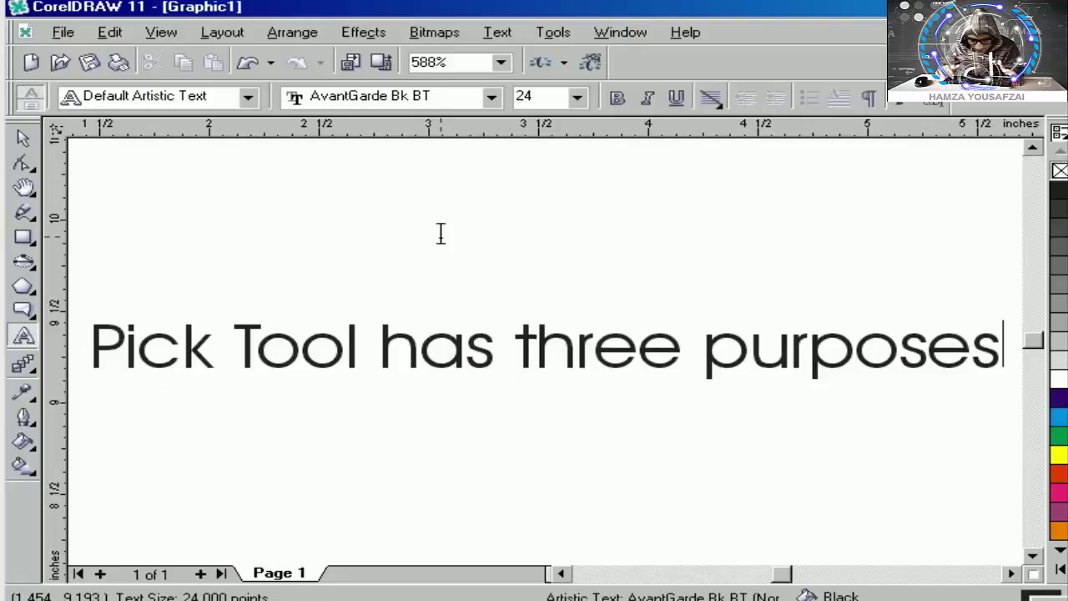
# Step: Add the numbered lines '1. Selection', '2. Move' and '3. Resizeing' below the heading
pyautogui.press('Return')
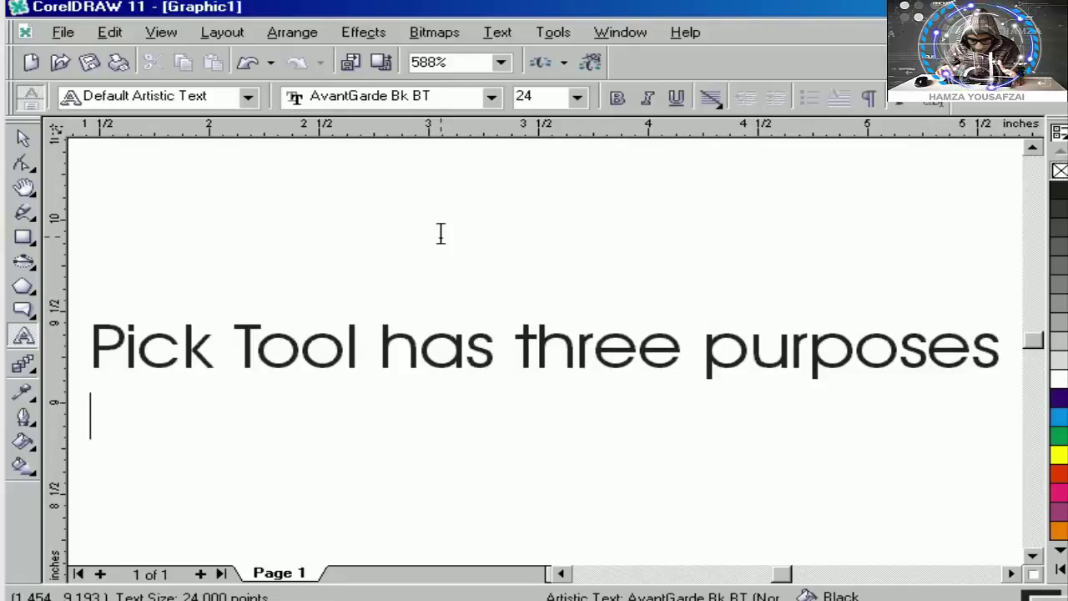
pyautogui.write('1.')
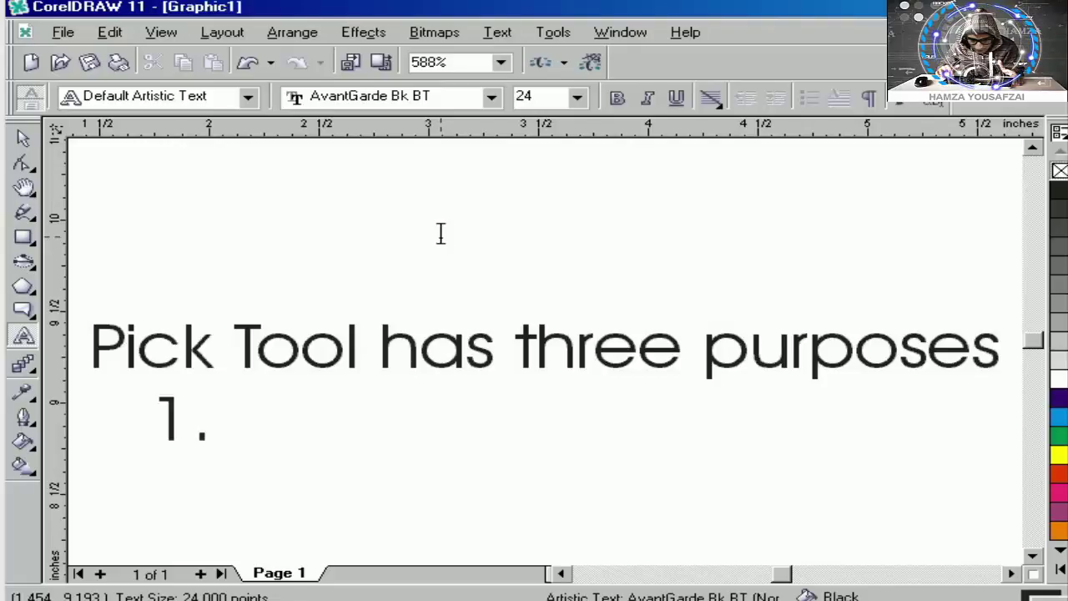
pyautogui.write('  S')
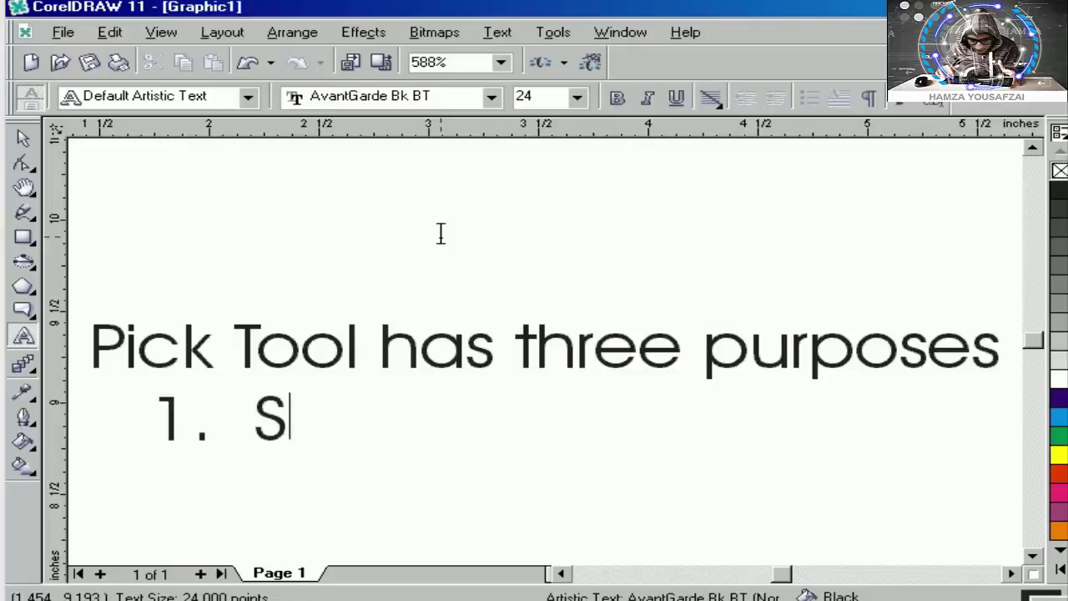
pyautogui.write('ele')
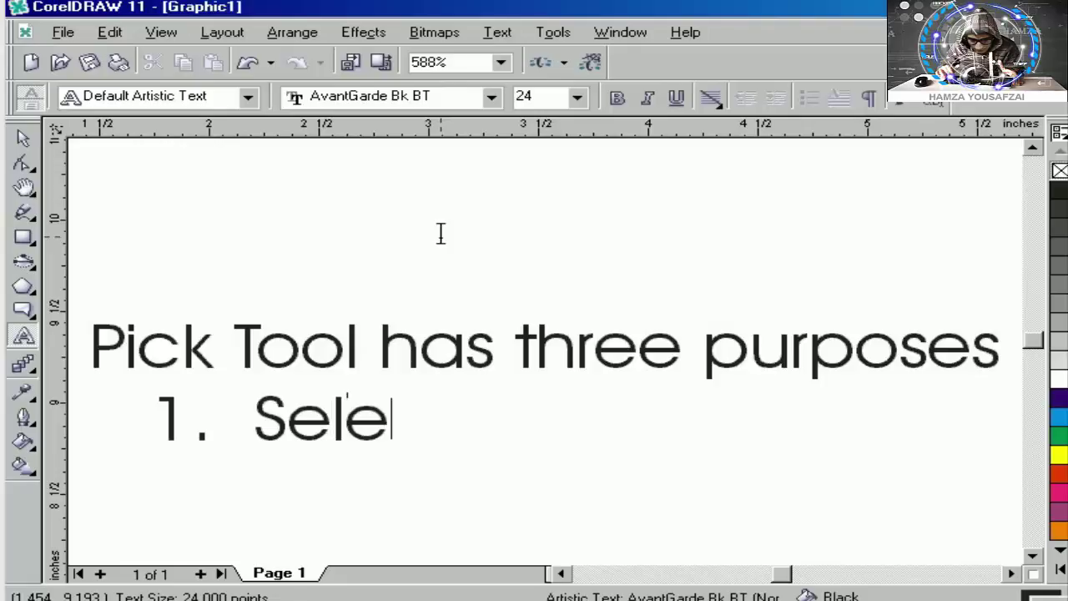
pyautogui.write('ction')
pyautogui.press('Return')
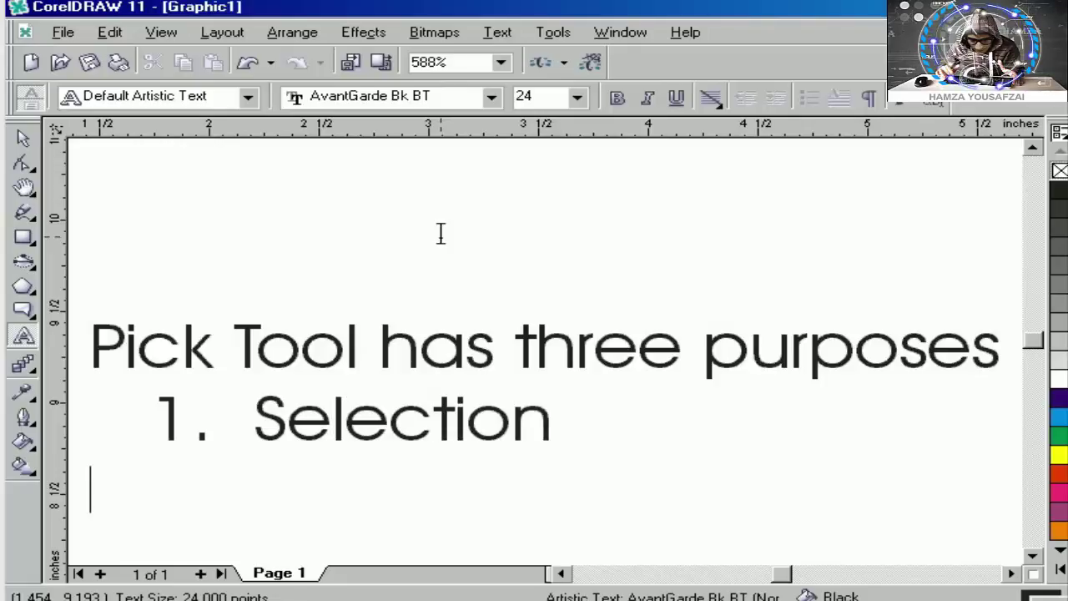
pyautogui.write('2.')
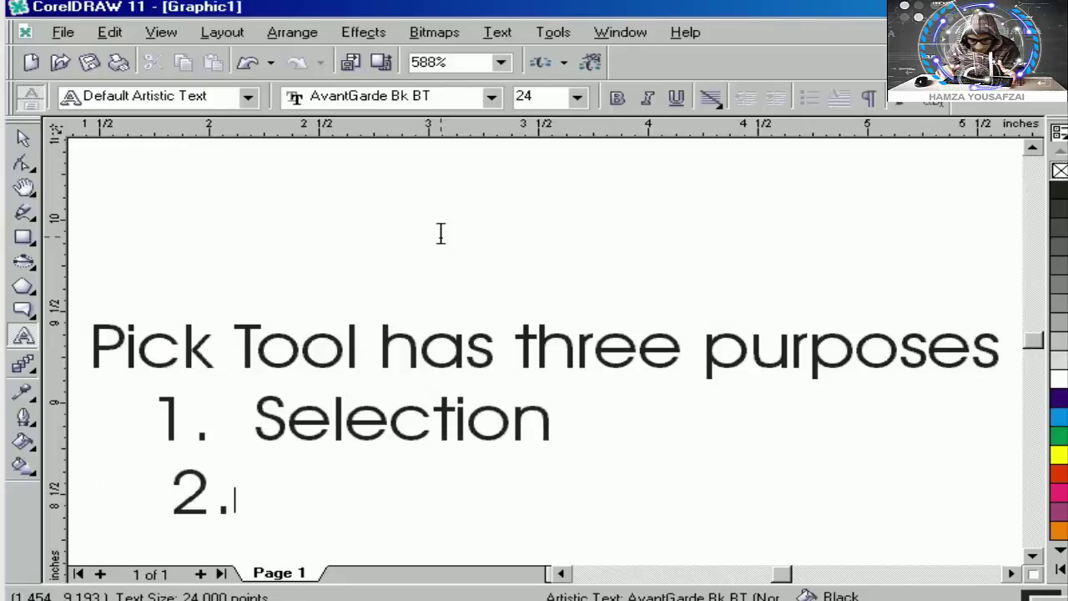
pyautogui.write('  Mov')
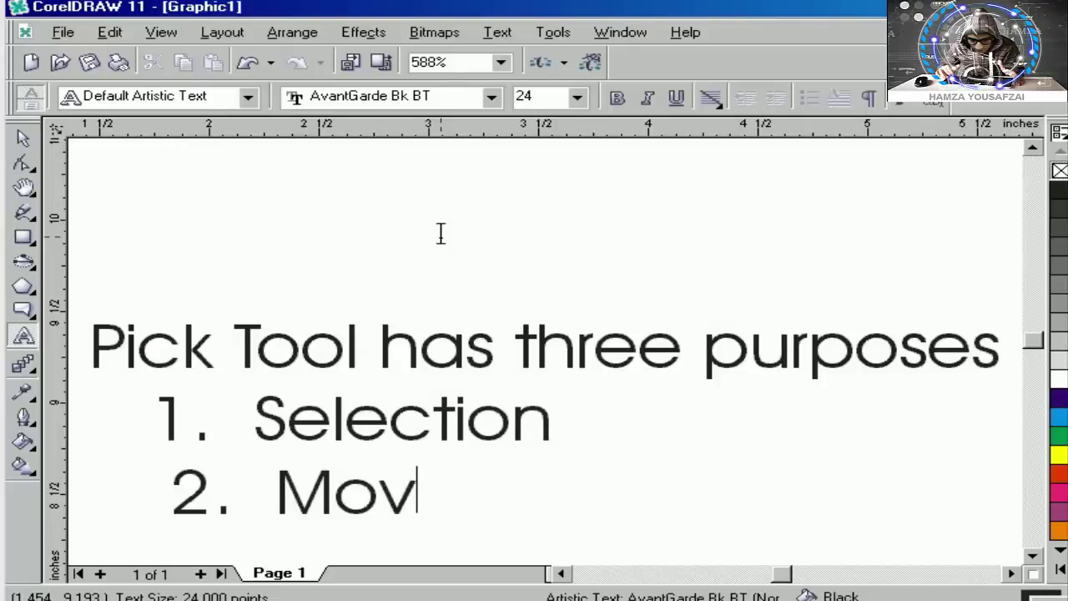
pyautogui.write('e')
pyautogui.press('Return')
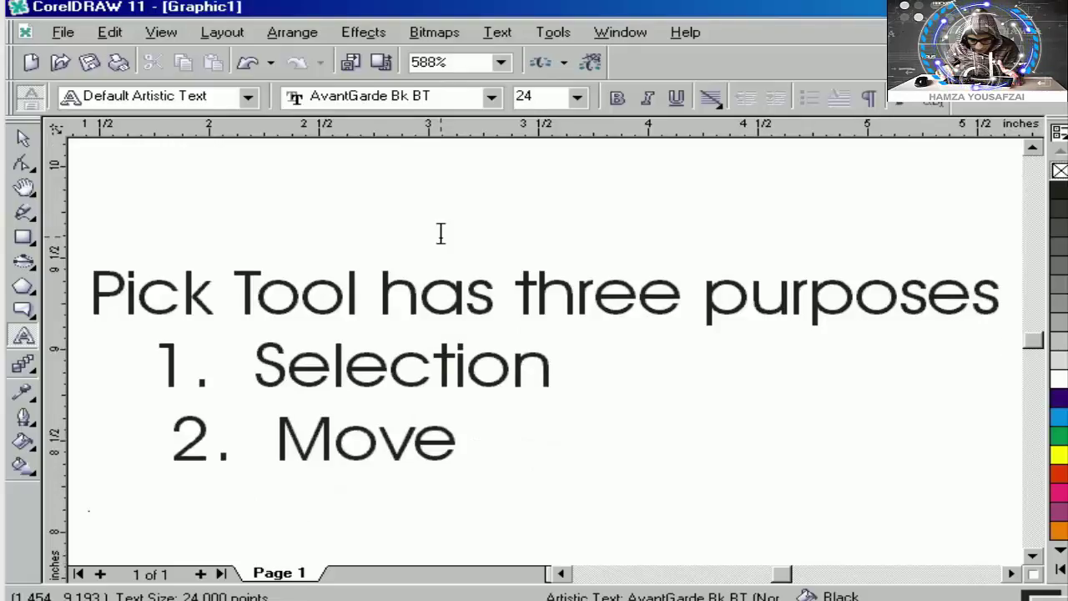
pyautogui.write('3')
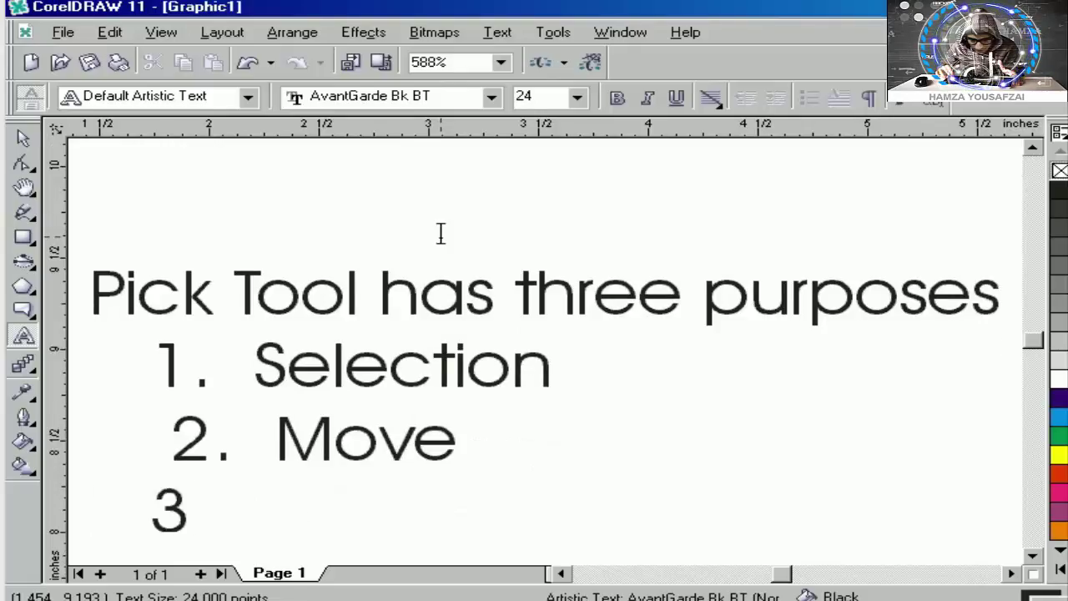
pyautogui.write('.  Re')
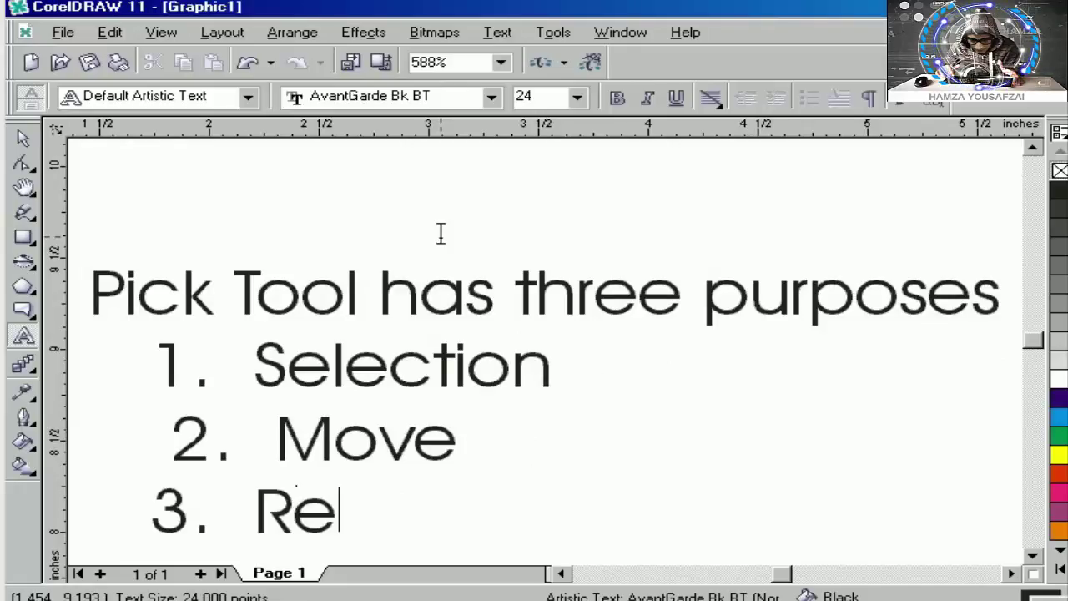
pyautogui.write('size')
pyautogui.press('BackSpace')
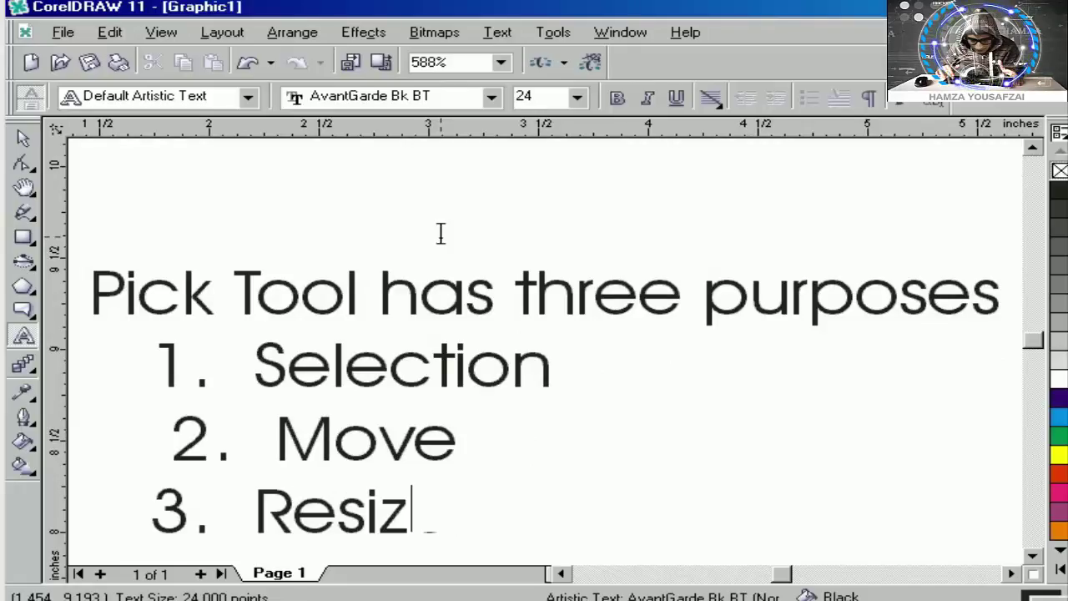
pyautogui.write('eing')
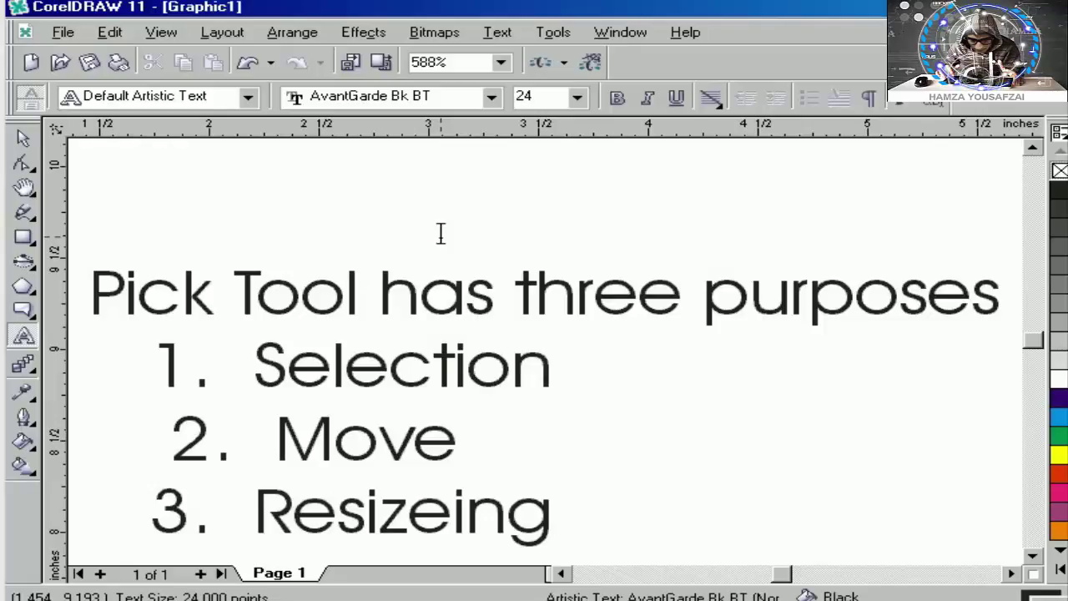
pyautogui.hotkey('ctrl', 'space')
pyautogui.press('F3')
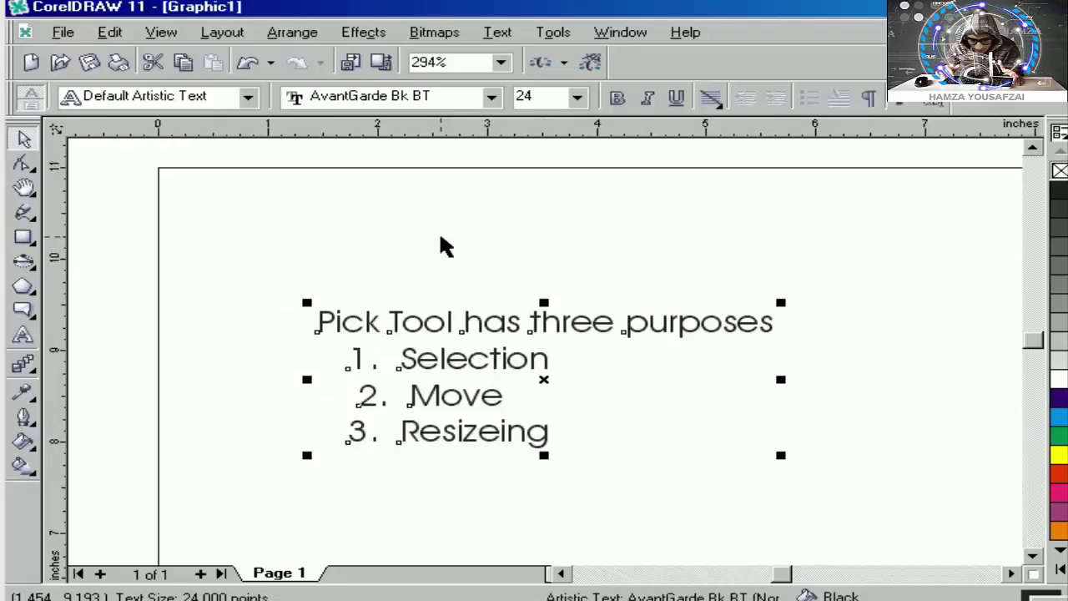
# Step: Draw a sample rectangle below the text and an ellipse to its right, then deselect
pyautogui.press('F3')
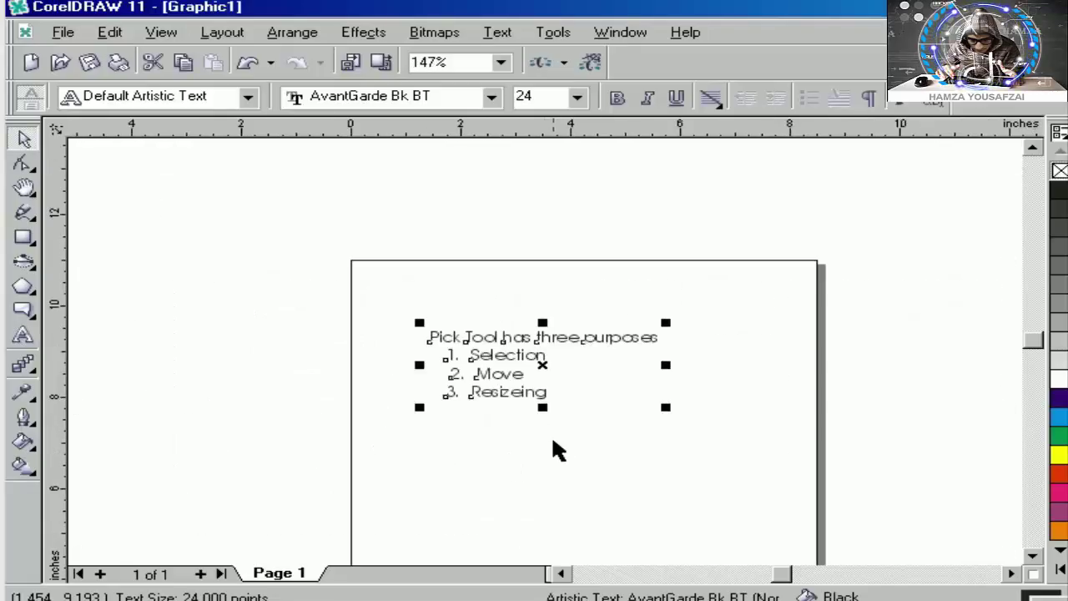
pyautogui.press('F6')
pyautogui.moveTo(468, 455); pyautogui.dragTo(593, 519)
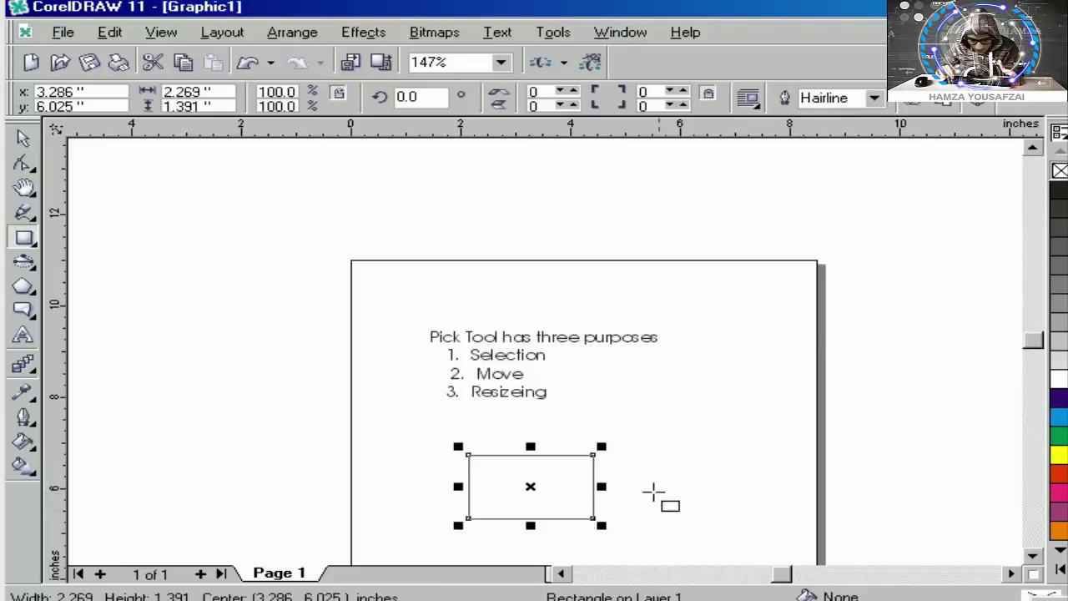
pyautogui.press('F7')
pyautogui.moveTo(654, 461); pyautogui.dragTo(739, 532)
pyautogui.press('space')
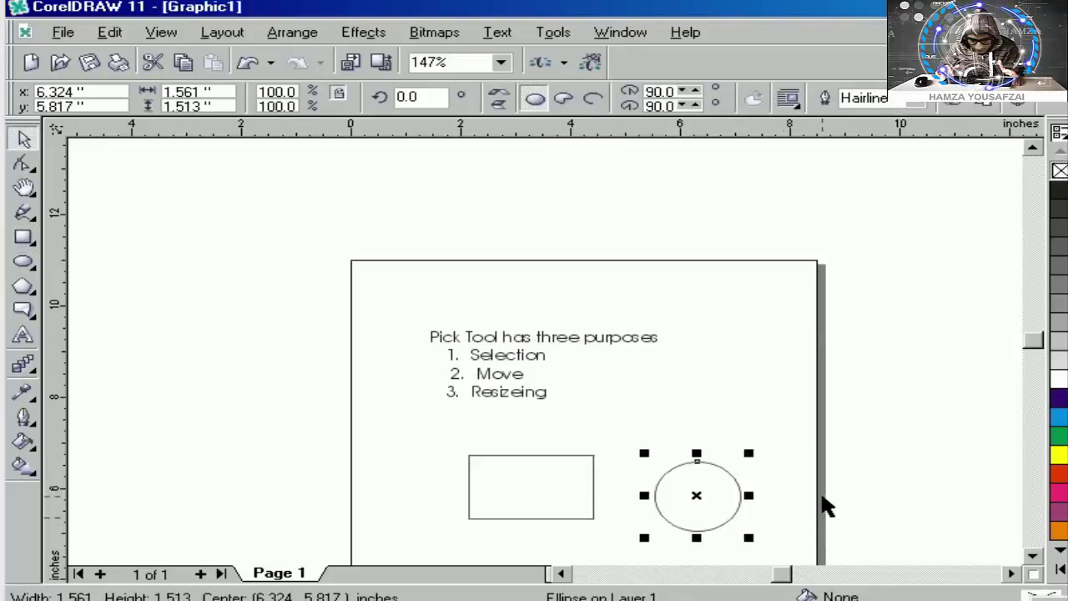
pyautogui.click(755, 538)
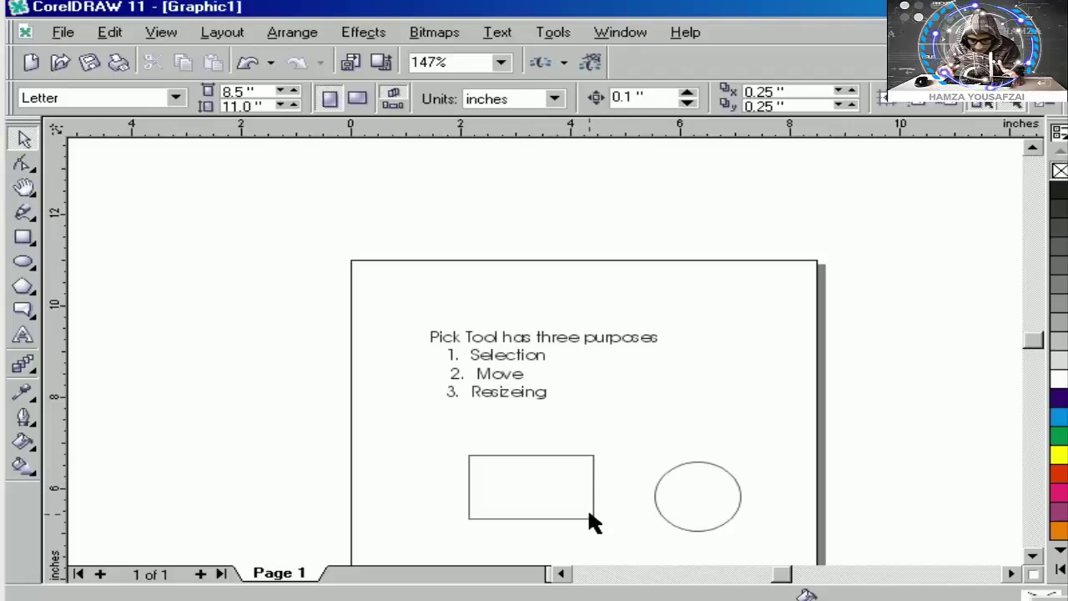
# Step: Select the rectangle, the ellipse and the text block in turn with the Pick tool
pyautogui.press('F7')
pyautogui.press('space')
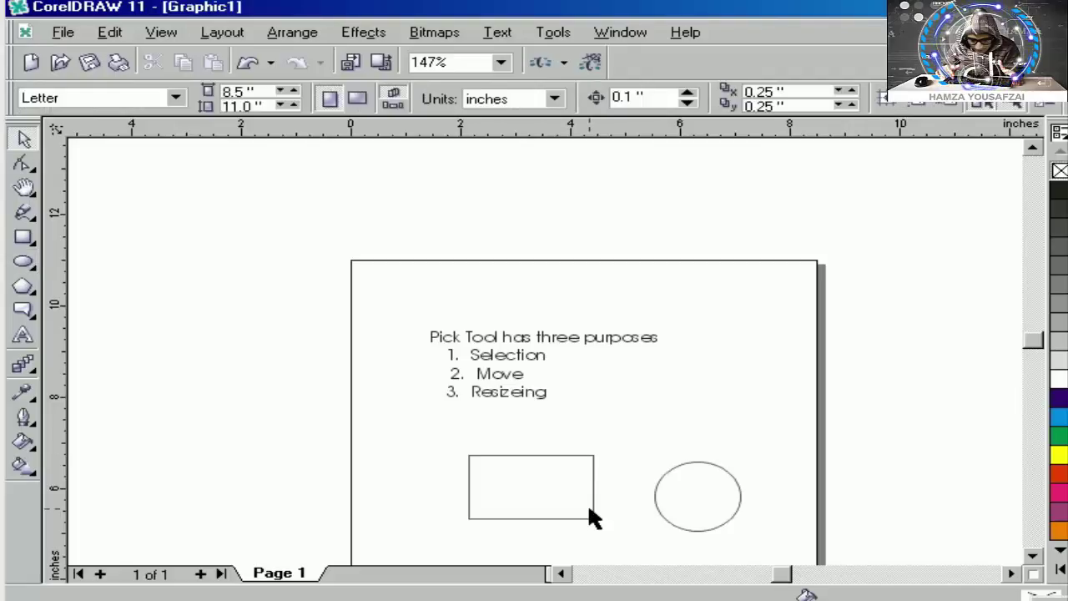
pyautogui.click(535, 507)
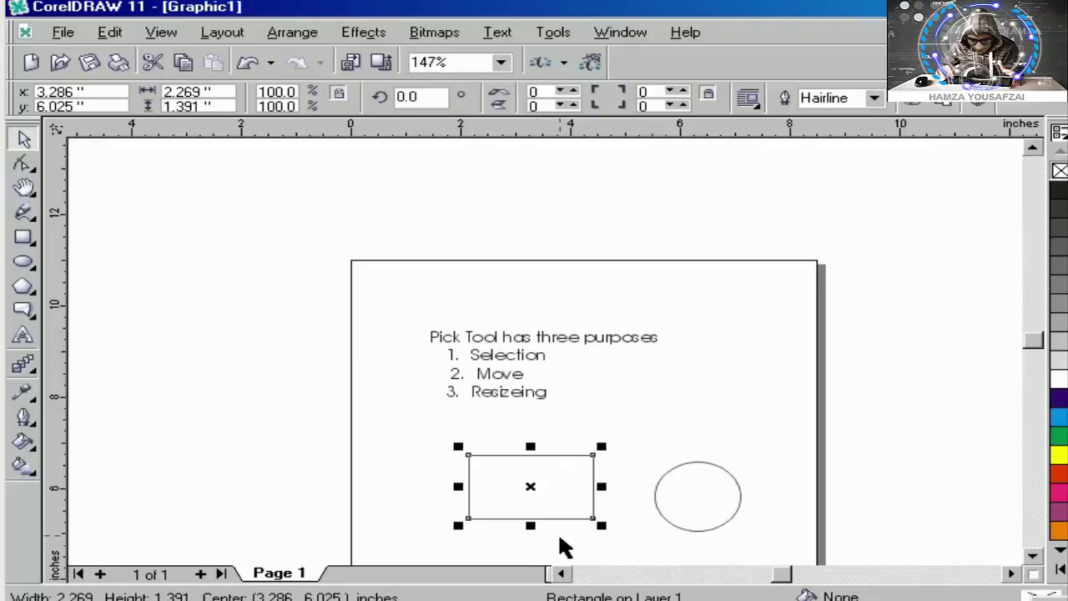
pyautogui.click(707, 492)
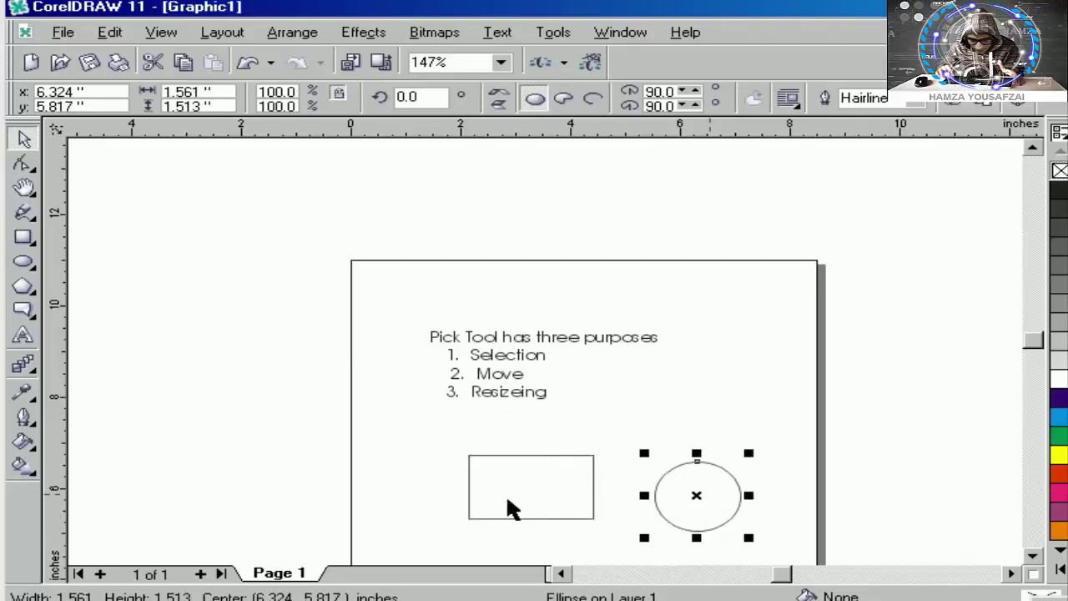
pyautogui.click(506, 518)
pyautogui.click(554, 346)
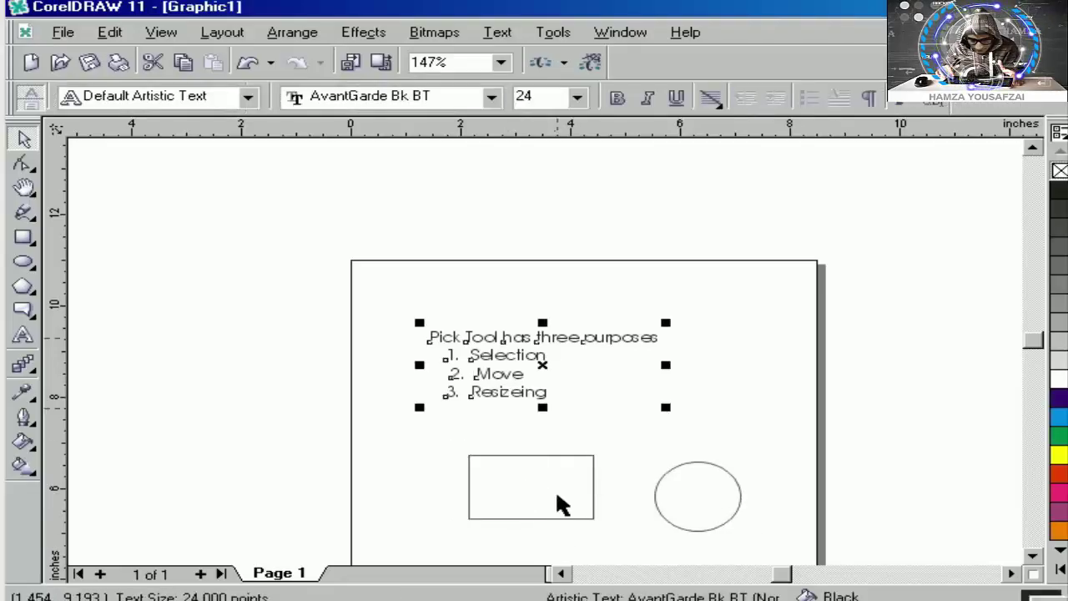
pyautogui.press('F10')
pyautogui.press('space')
pyautogui.press('Tab')
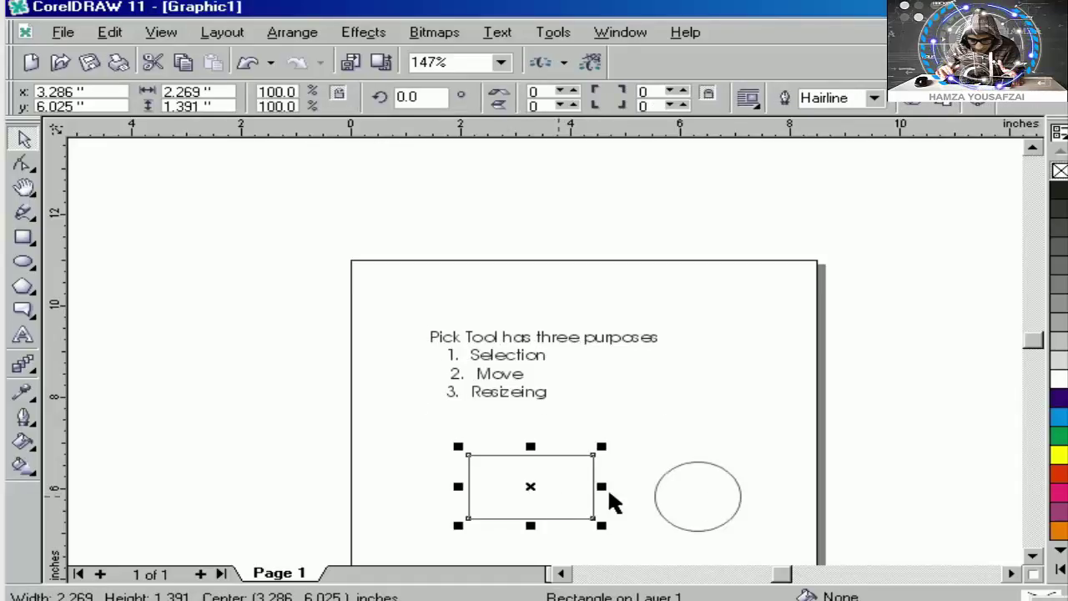
# Step: Move and shrink the rectangle, enlarge the circle to 125%, then delete all objects
pyautogui.moveTo(527, 488); pyautogui.dragTo(318, 432)
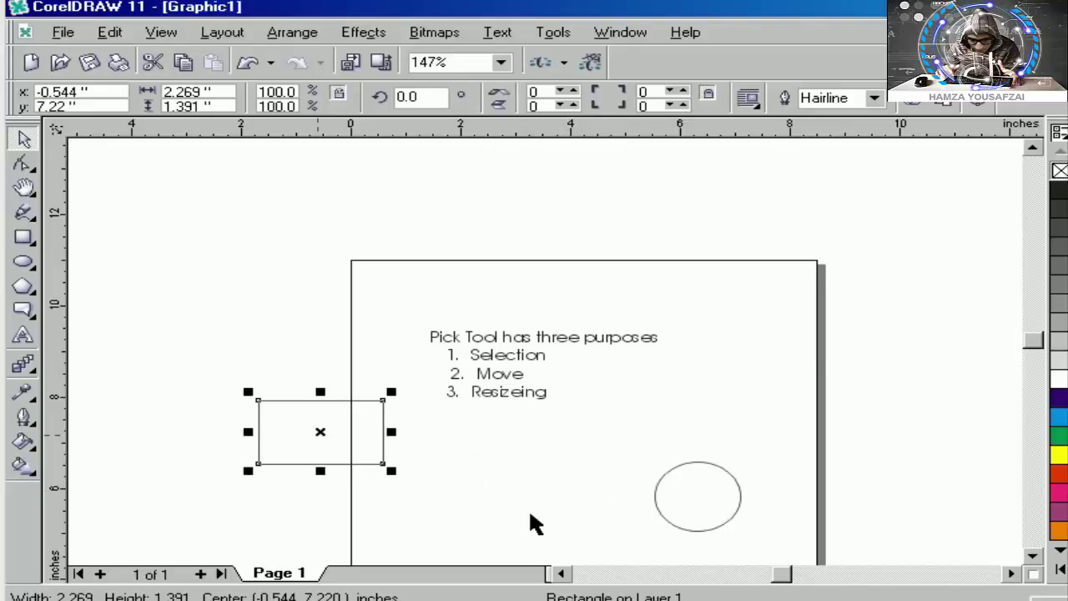
pyautogui.moveTo(680, 504); pyautogui.dragTo(783, 375)
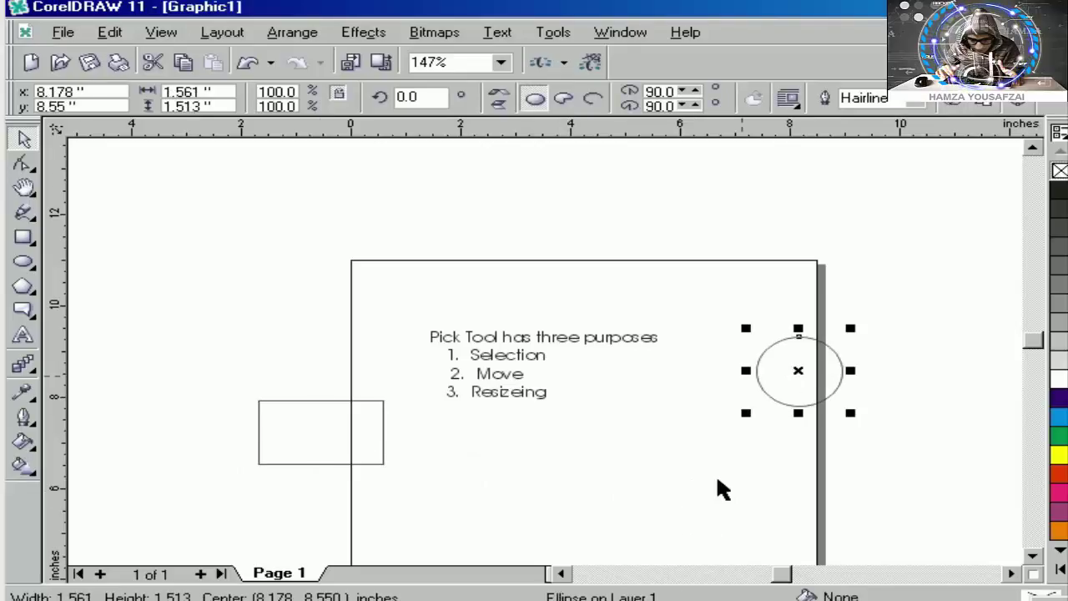
pyautogui.hotkey('ctrl', 'z')
pyautogui.moveTo(360, 442); pyautogui.dragTo(563, 505)
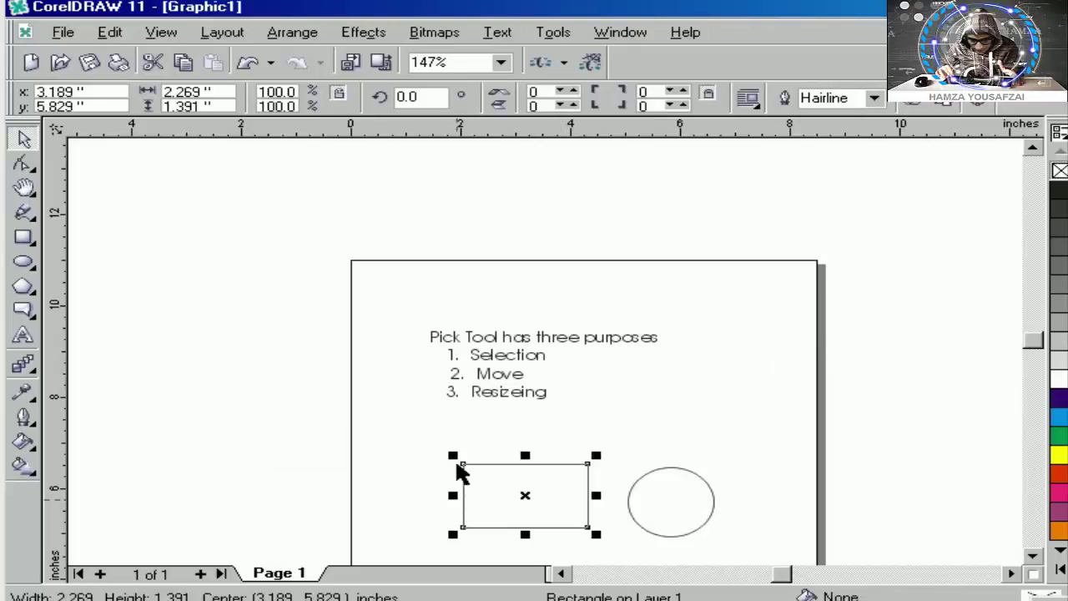
pyautogui.moveTo(452, 454); pyautogui.dragTo(490, 477)
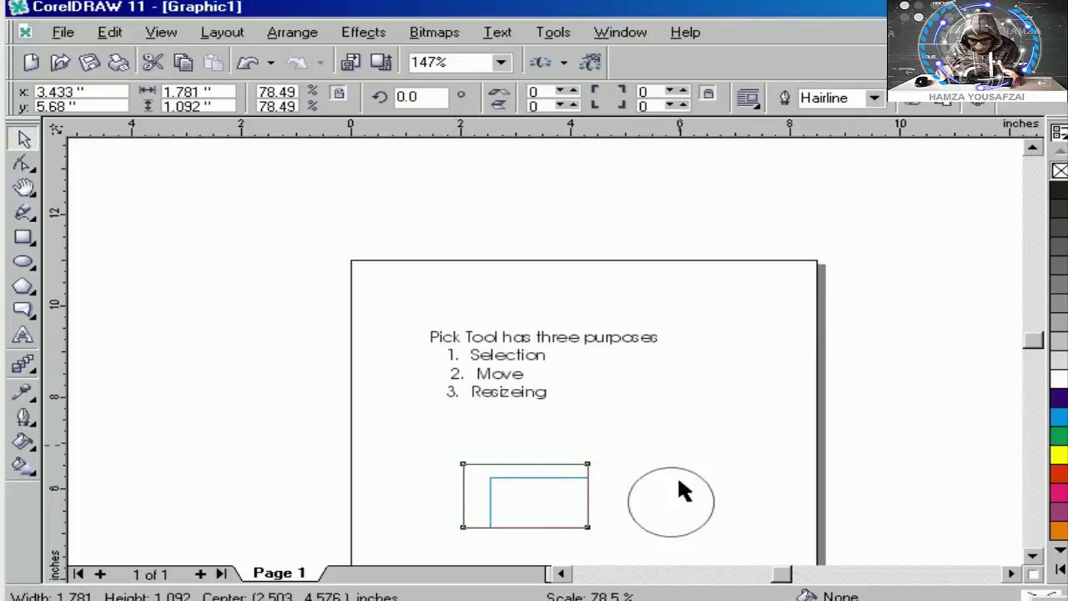
pyautogui.click(686, 471)
pyautogui.moveTo(722, 457); pyautogui.dragTo(681, 515)
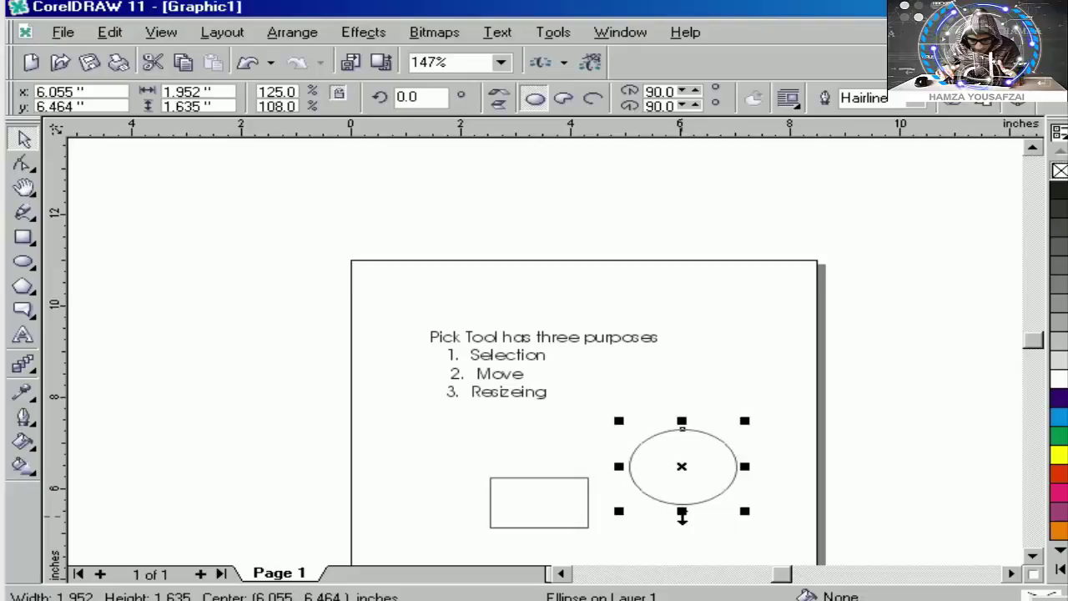
pyautogui.hotkey('ctrl', 'a')
pyautogui.press('Delete')
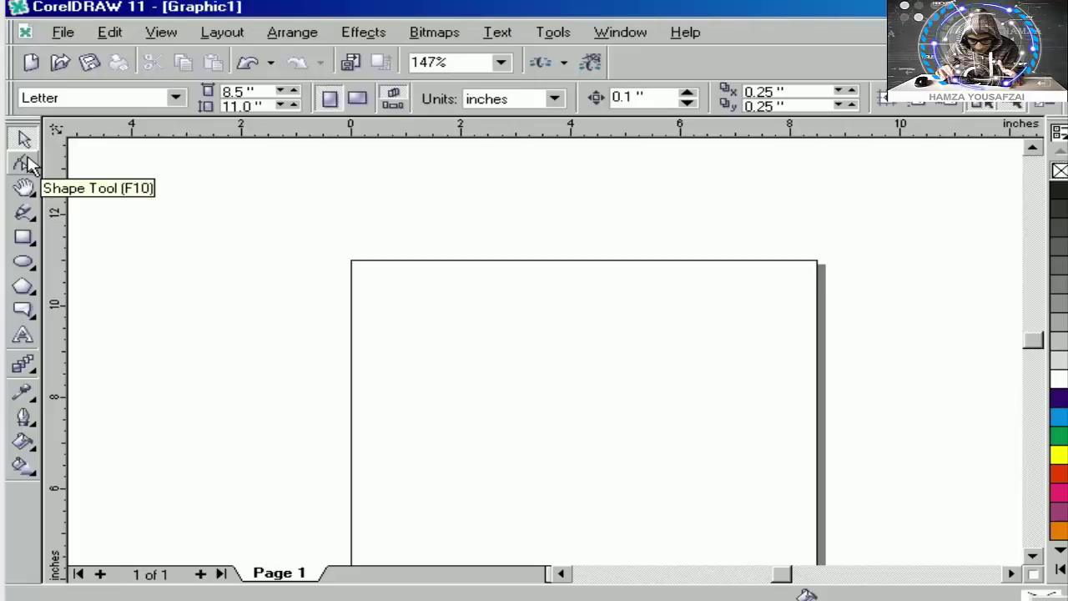
# Step: Zoom into the page's upper area, draw a large rectangle there and centre it on the page
pyautogui.press('F2')
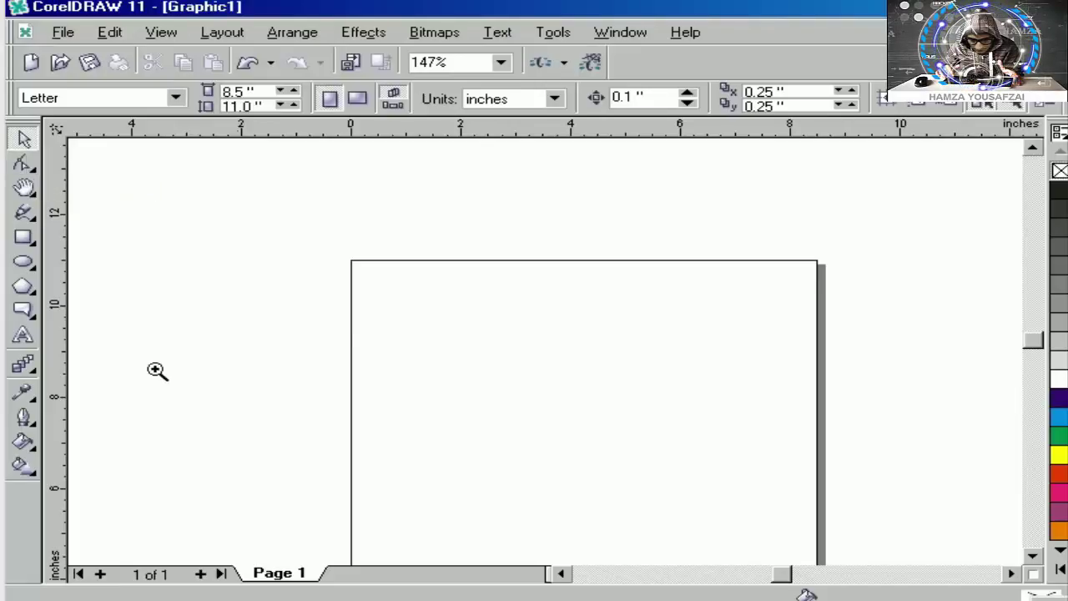
pyautogui.scroll(-1, 374, 291)
pyautogui.scroll(-2, 810, 558)
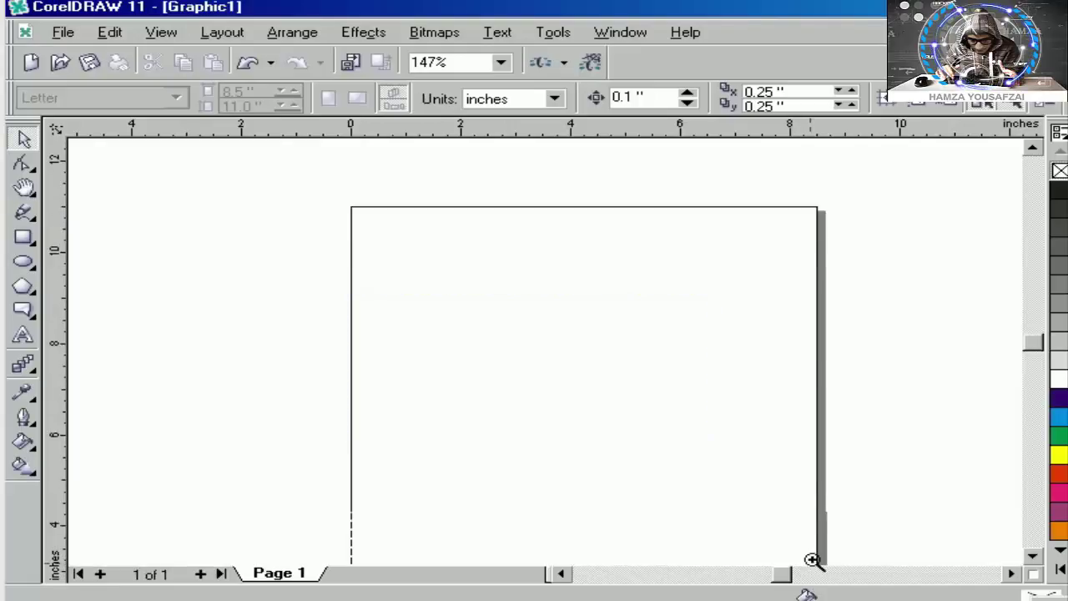
pyautogui.click(810, 558)
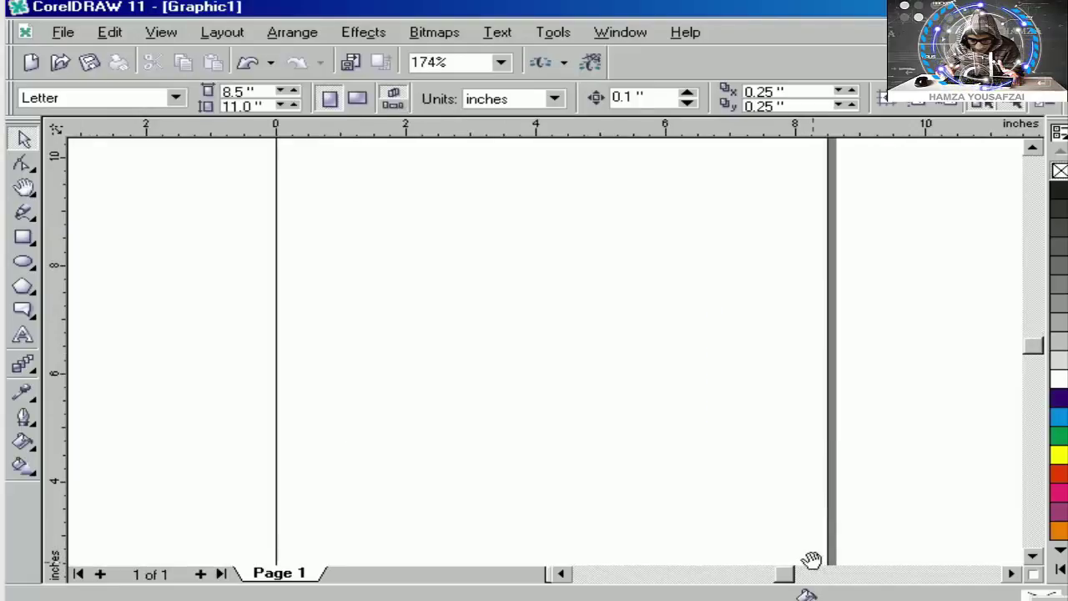
pyautogui.press('F2')
pyautogui.scroll(-1, 810, 558)
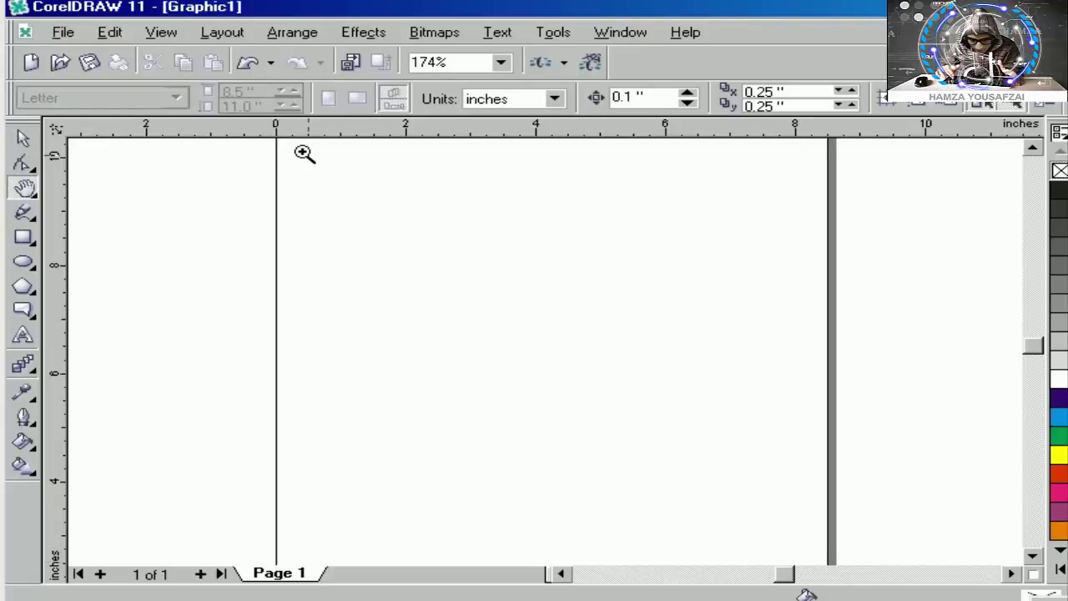
pyautogui.moveTo(286, 136); pyautogui.dragTo(815, 542)
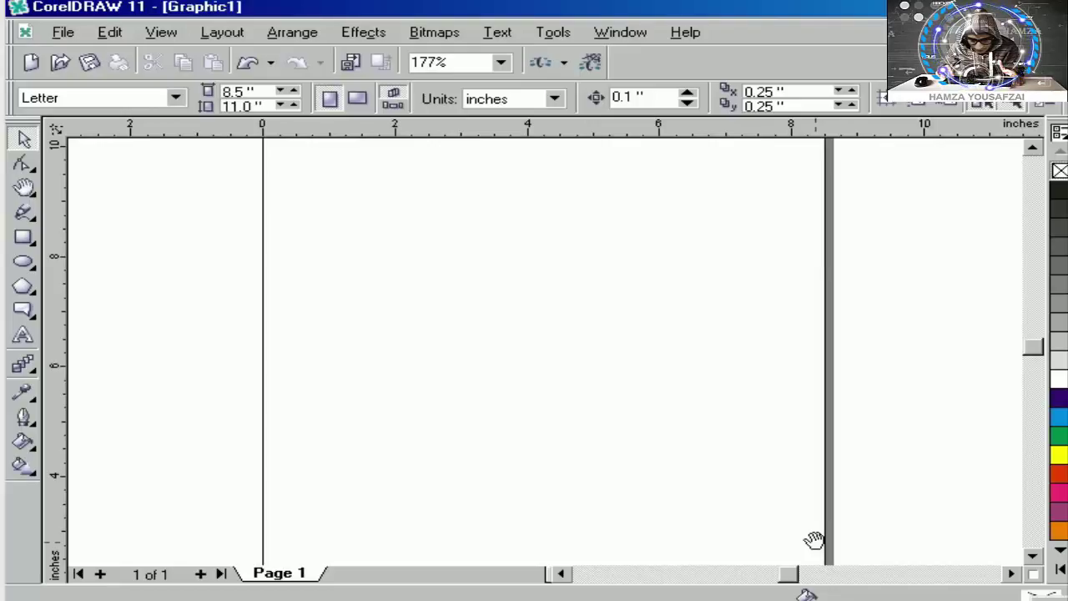
pyautogui.press('F6')
pyautogui.moveTo(417, 180); pyautogui.dragTo(809, 458)
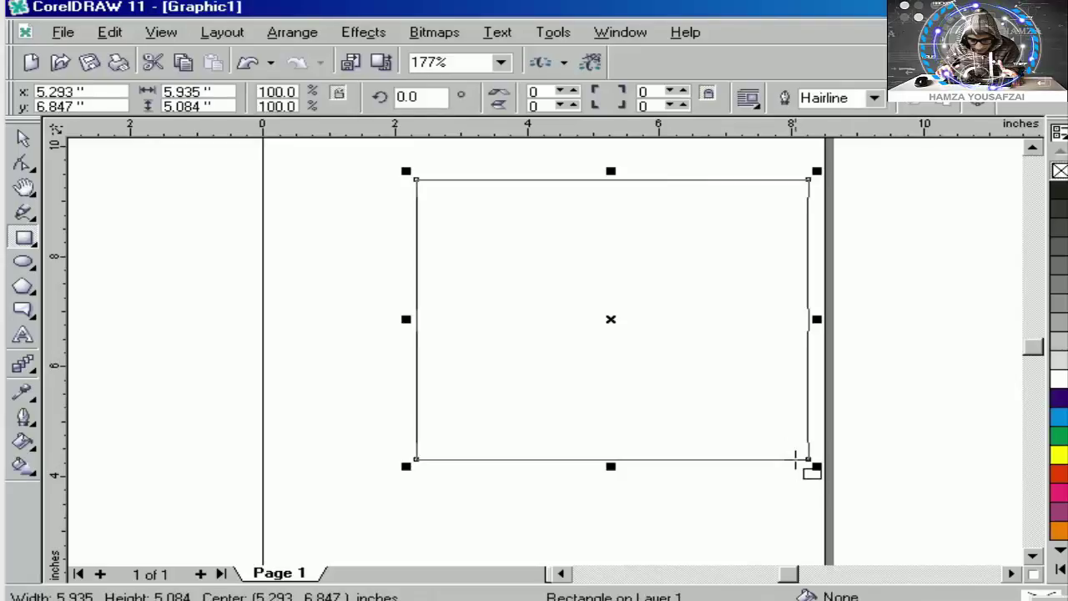
pyautogui.press('space')
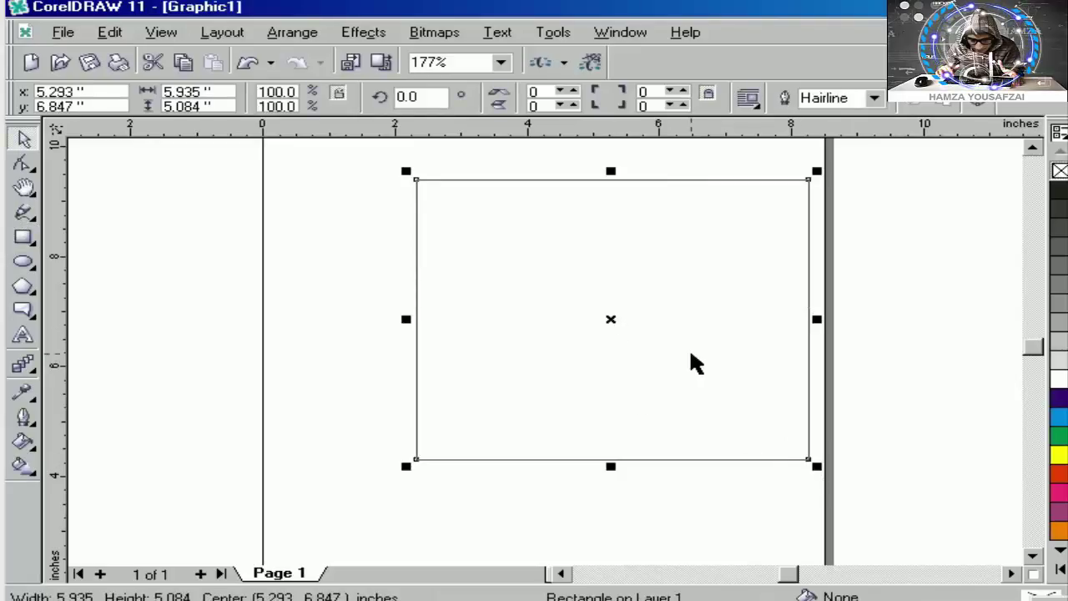
pyautogui.press('p')
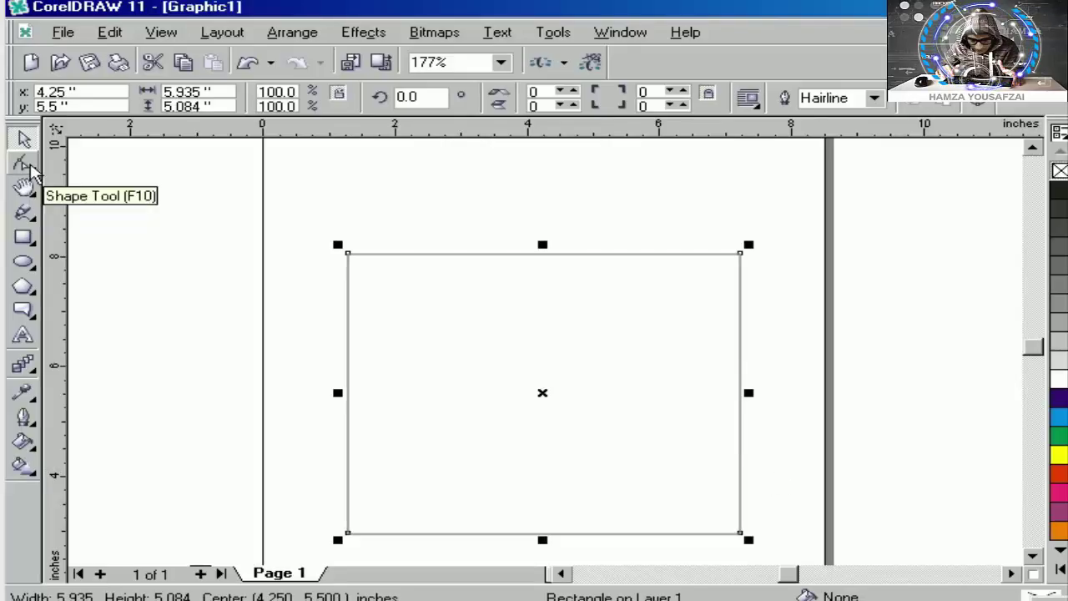
# Step: Switch to the Shape tool so the rectangle's corner nodes appear
pyautogui.click(24, 164)
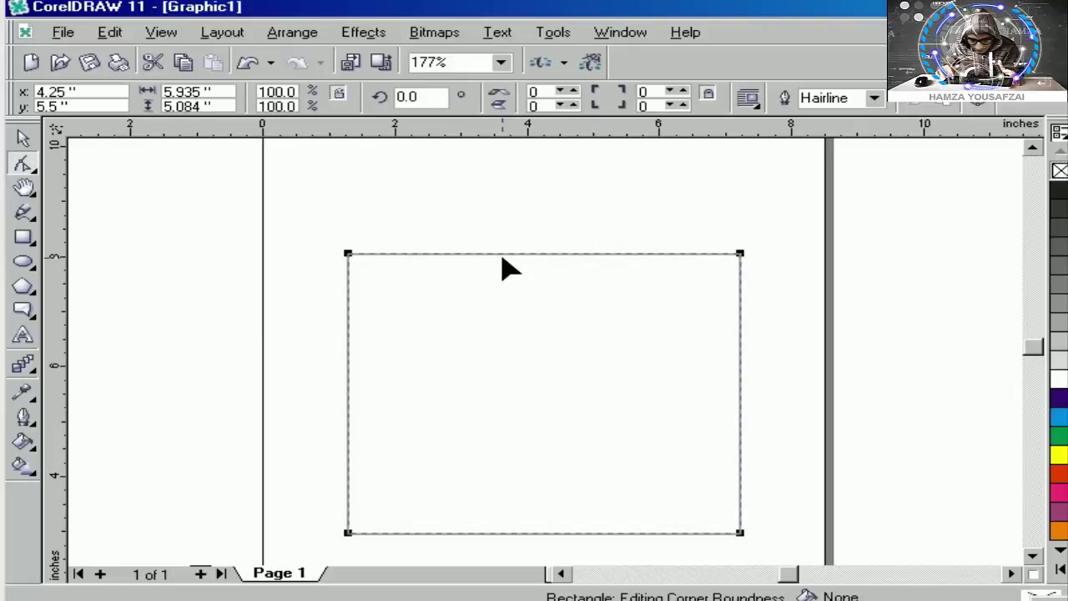
pyautogui.click(348, 255)
pyautogui.moveTo(349, 256); pyautogui.dragTo(734, 456)
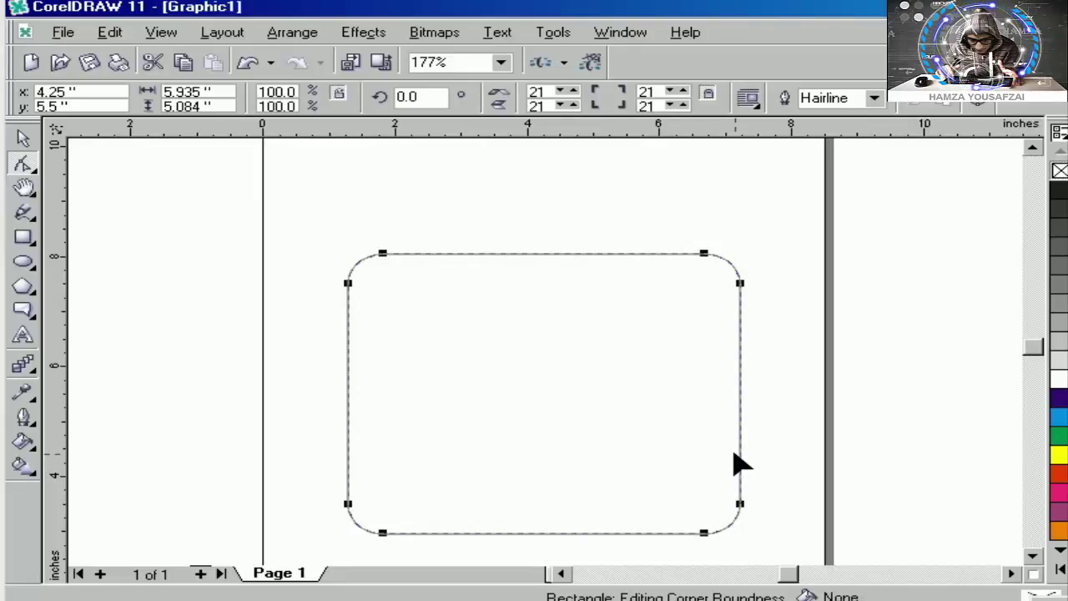
pyautogui.hotkey('ctrl', 'z')
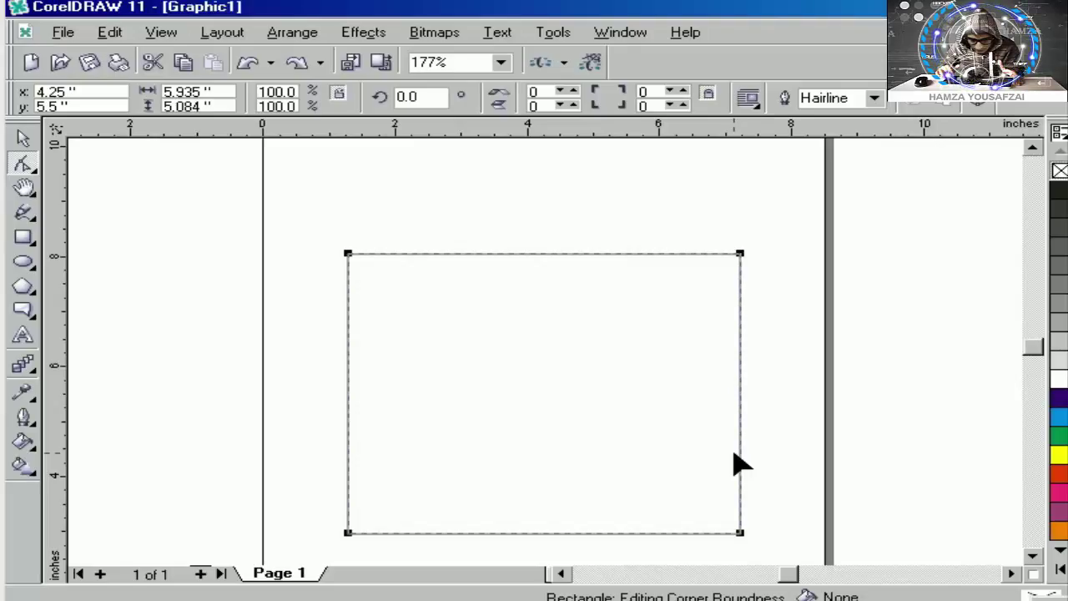
pyautogui.moveTo(739, 254); pyautogui.dragTo(749, 276)
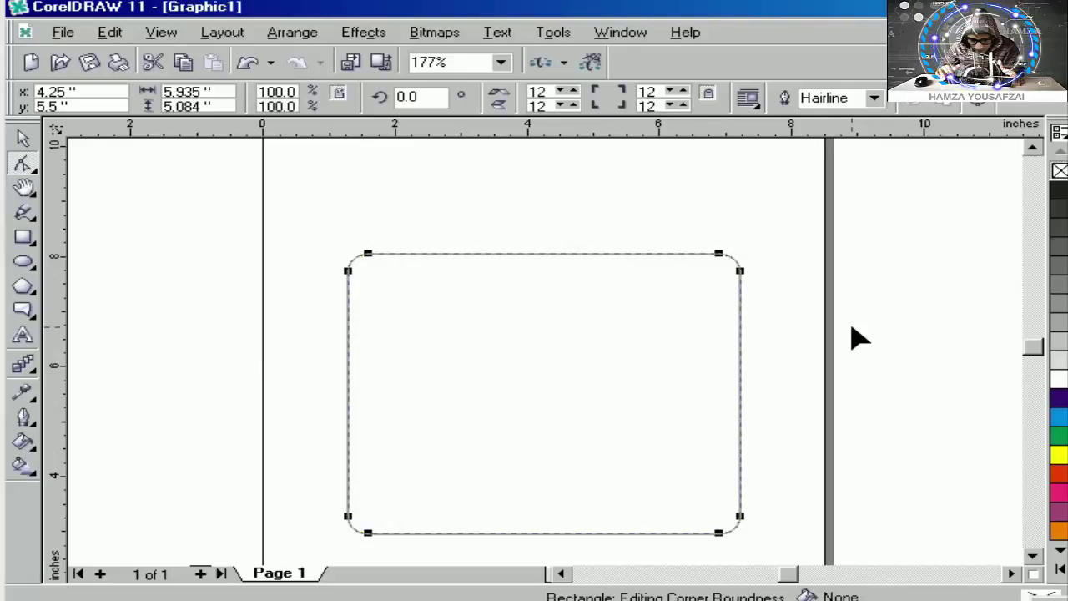
pyautogui.hotkey('ctrl', 'z')
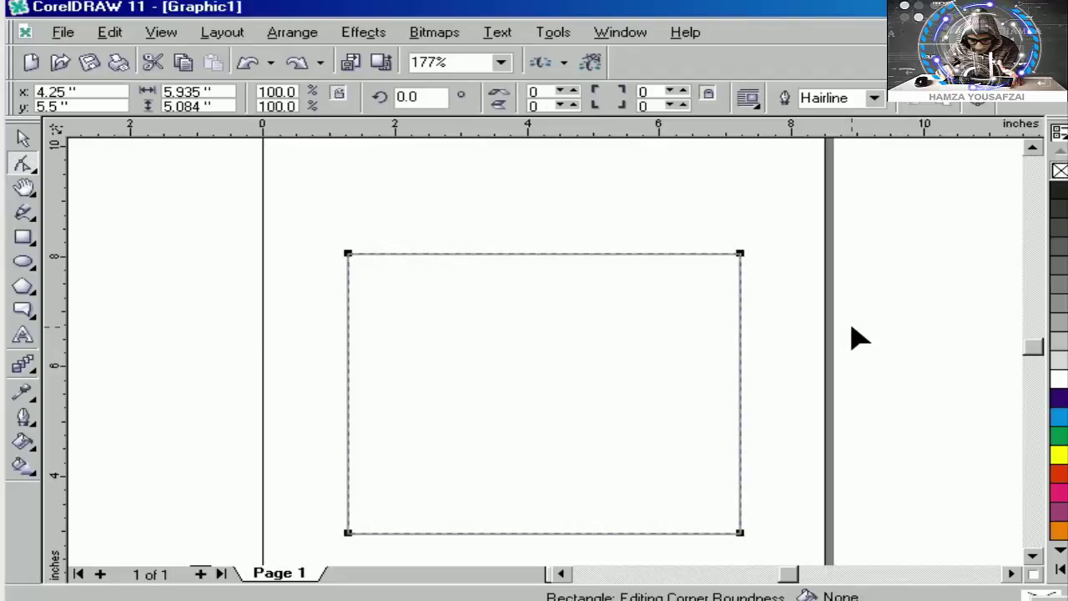
# Step: Convert the rectangle to curves and pull a new top-centre node up into a roof peak
pyautogui.click(302, 33)
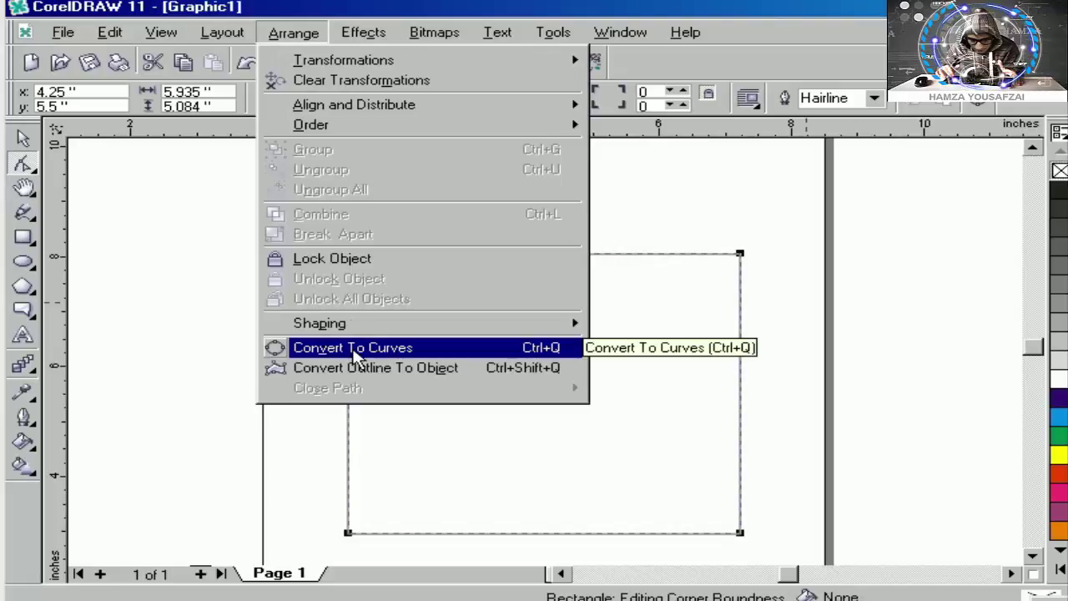
pyautogui.click(302, 32)
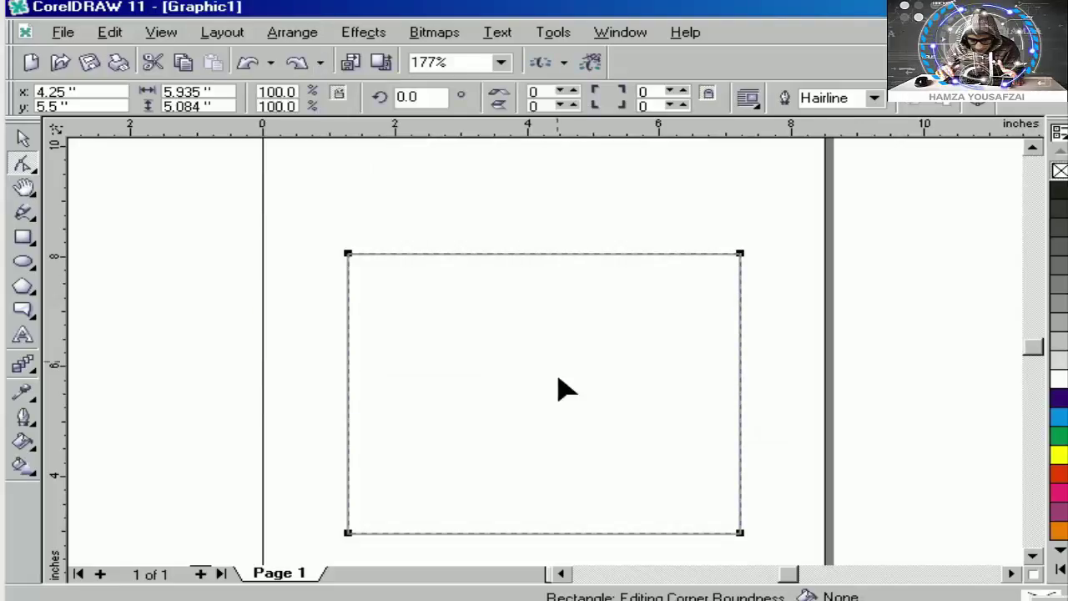
pyautogui.hotkey('ctrl', 'q')
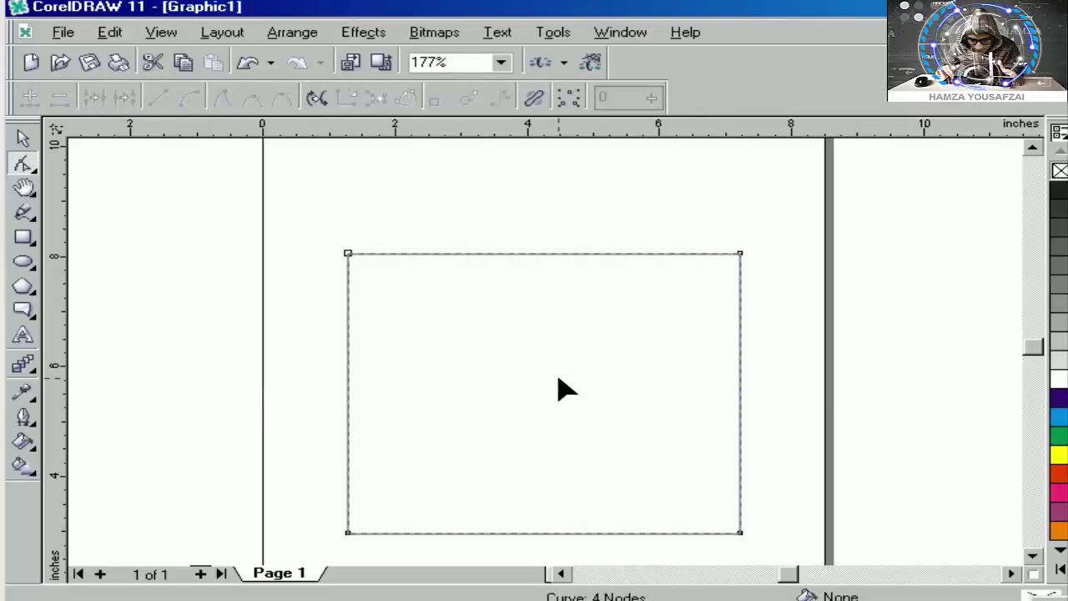
pyautogui.click(534, 253)
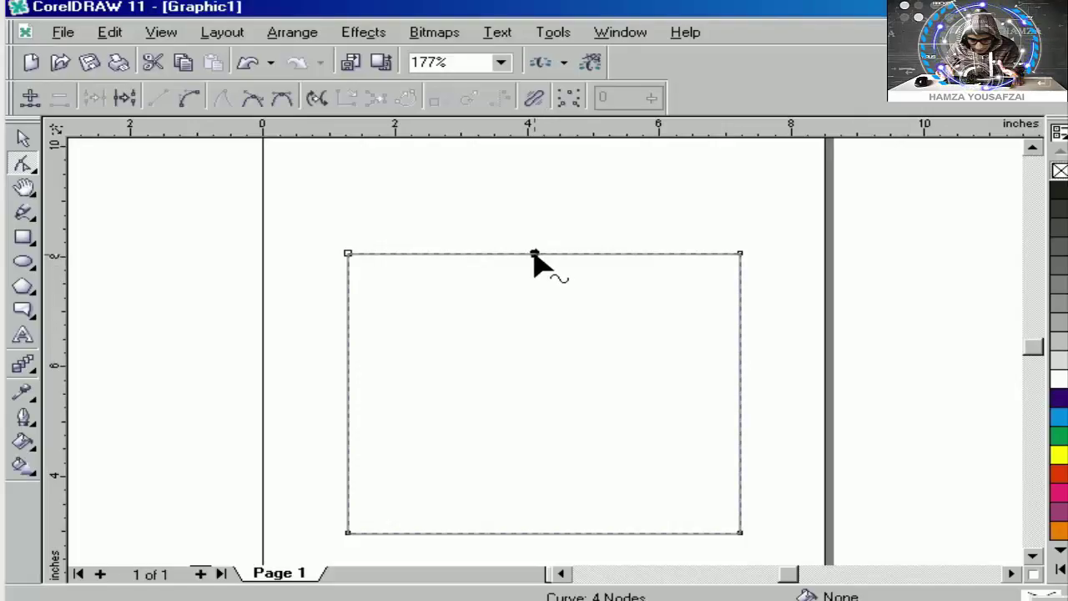
pyautogui.press('KP_Add')
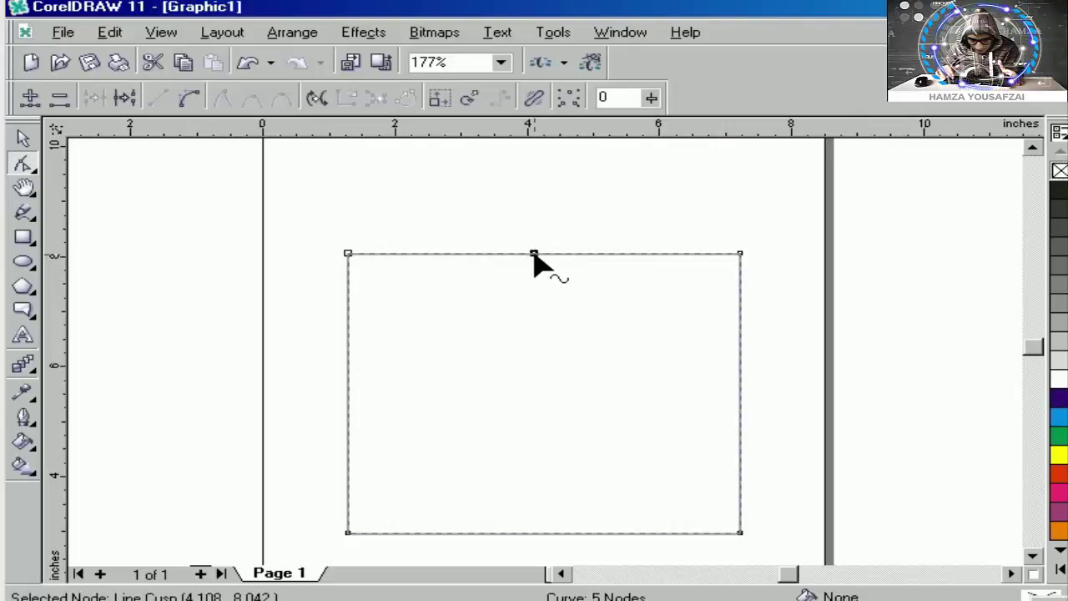
pyautogui.moveTo(534, 254); pyautogui.dragTo(538, 186)
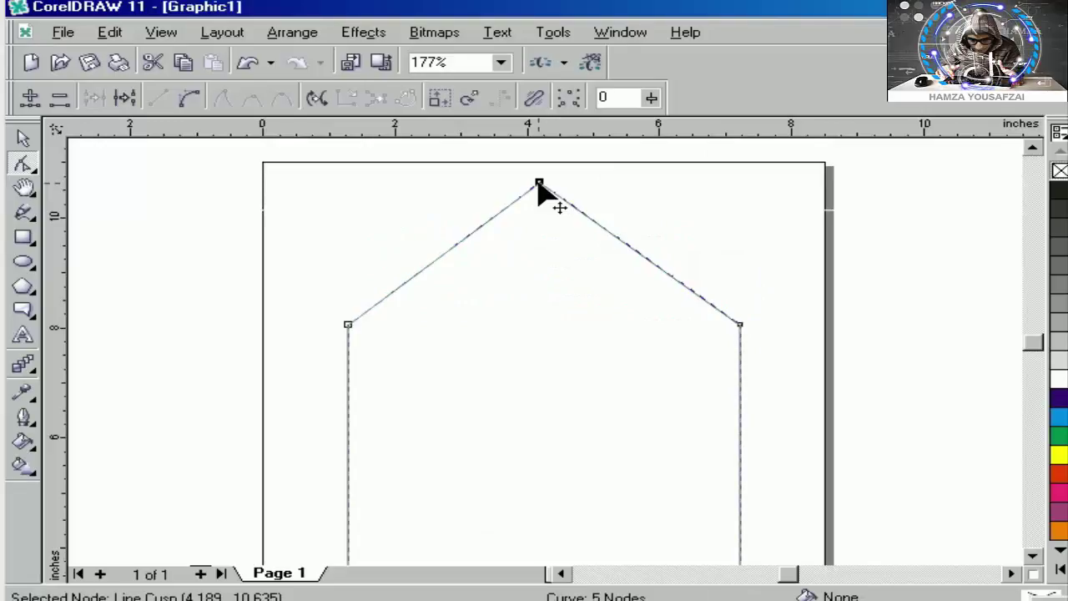
# Step: Add two nodes on the left wall and shift the left shoulder corner right to form a step
pyautogui.click(452, 248)
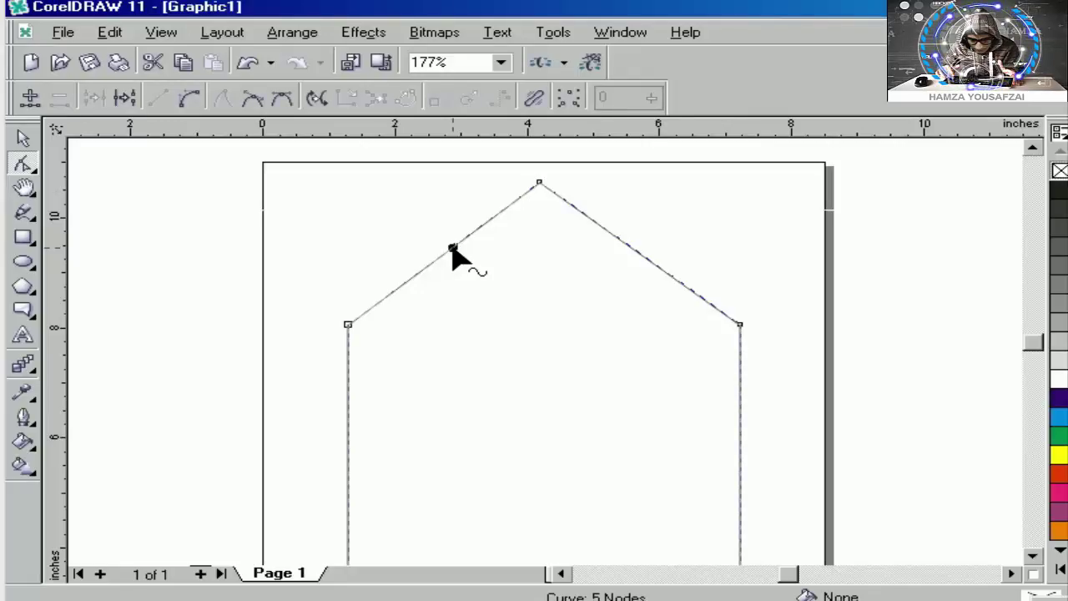
pyautogui.doubleClick(348, 341)
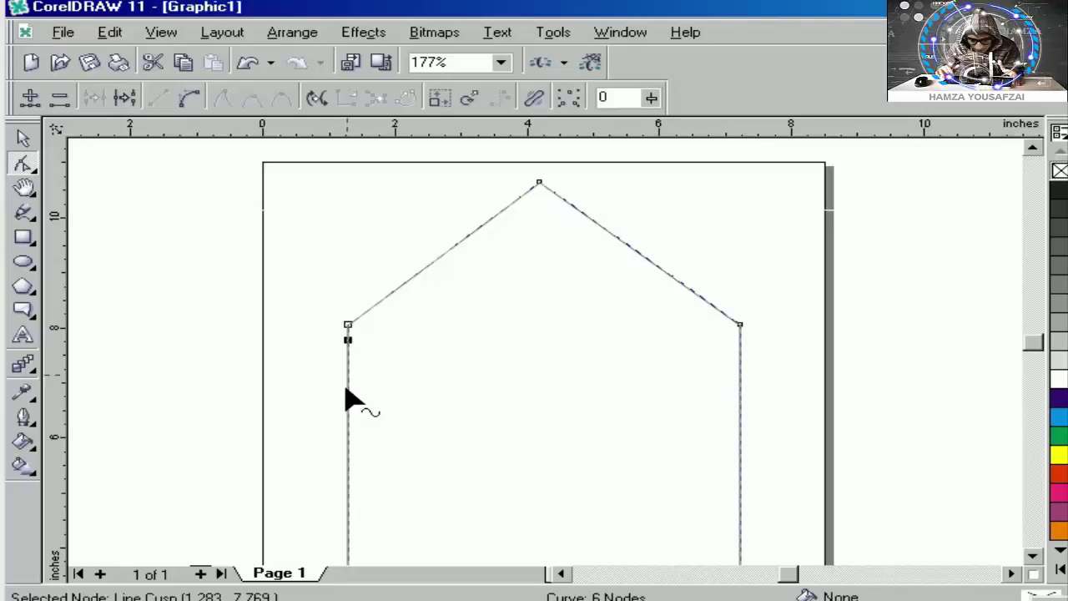
pyautogui.doubleClick(348, 411)
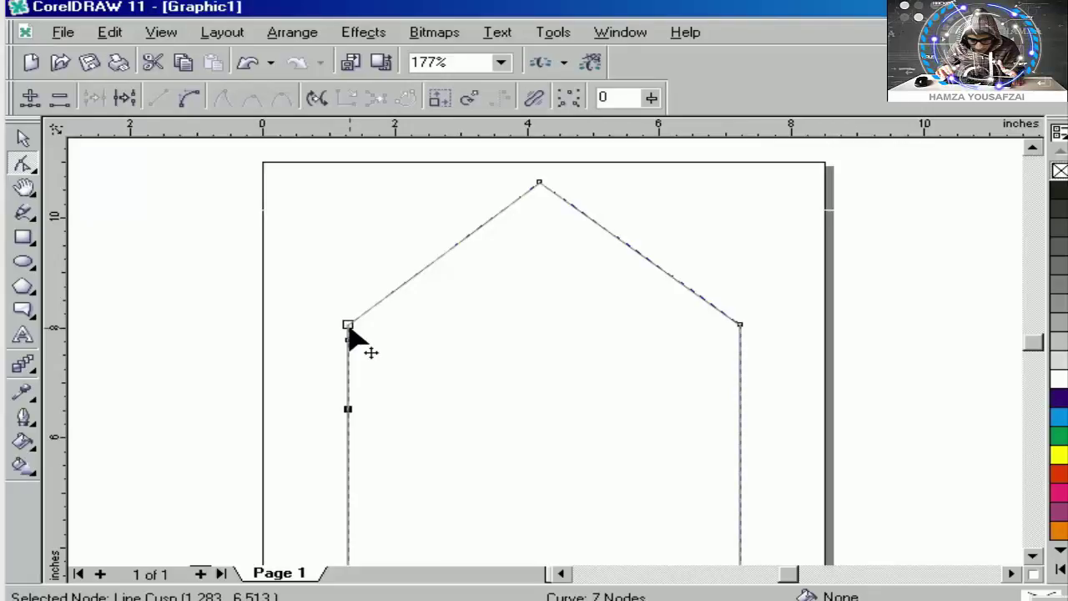
pyautogui.click(349, 326)
pyautogui.moveTo(350, 328); pyautogui.dragTo(420, 342)
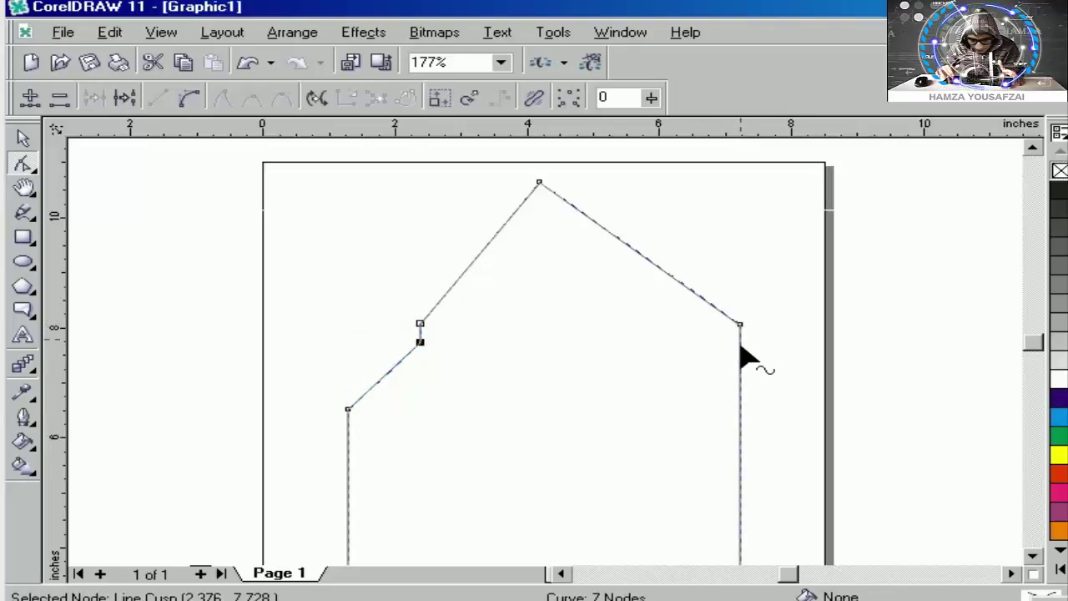
# Step: Add two nodes on the right wall and pull them and the right shoulder corner inward into a matching step
pyautogui.doubleClick(738, 342)
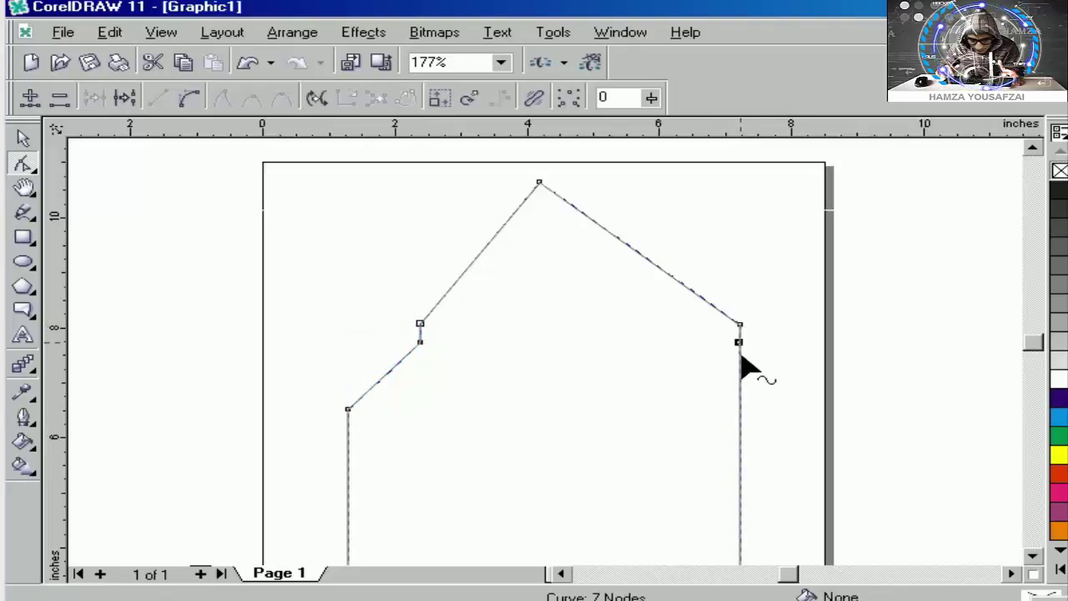
pyautogui.doubleClick(740, 409)
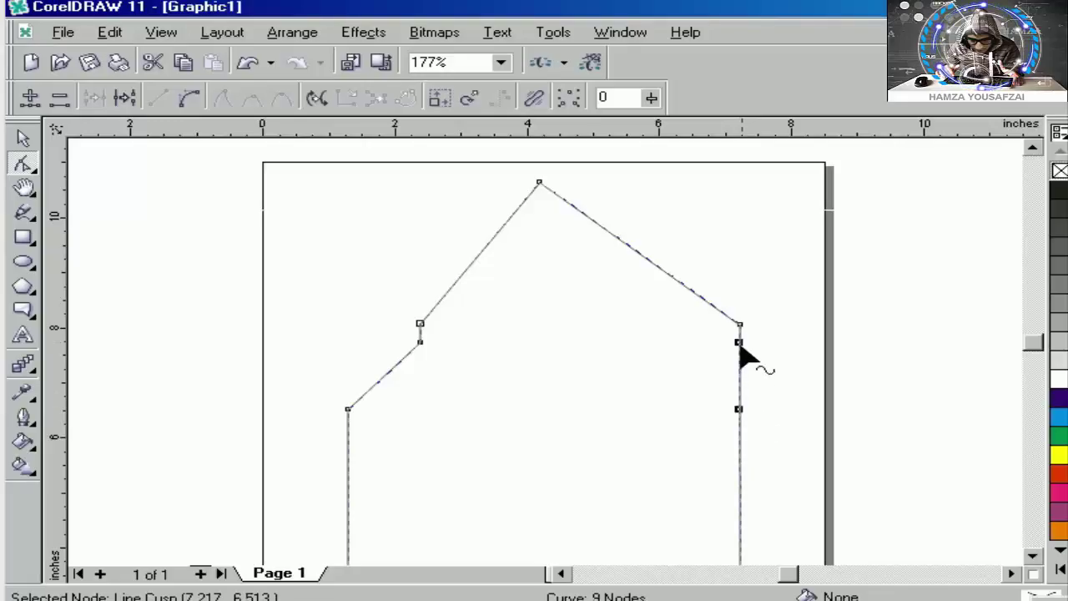
pyautogui.moveTo(739, 341); pyautogui.dragTo(681, 342)
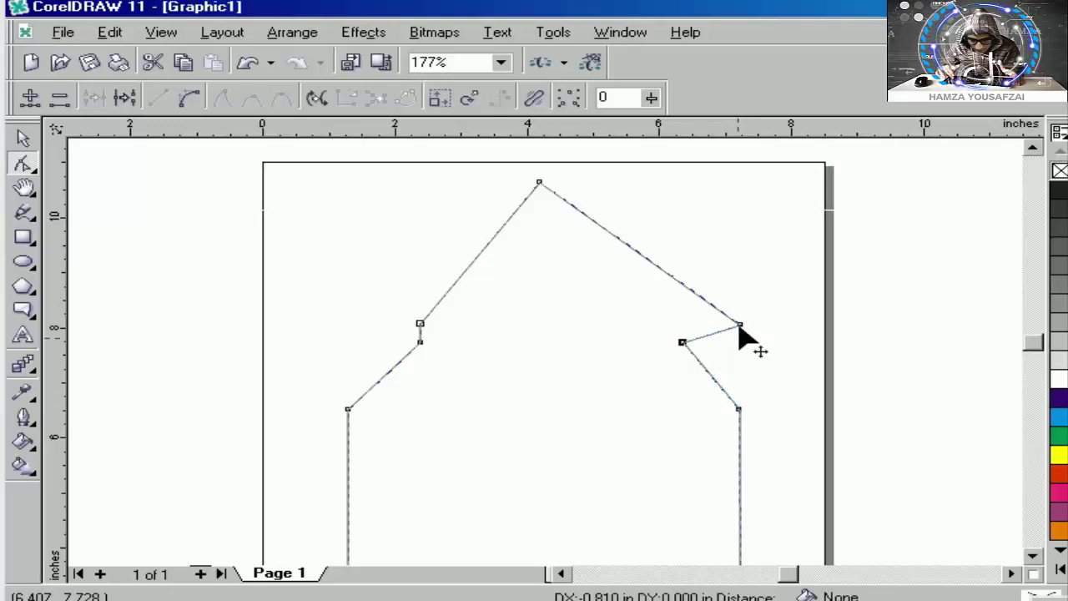
pyautogui.moveTo(739, 326); pyautogui.dragTo(682, 342)
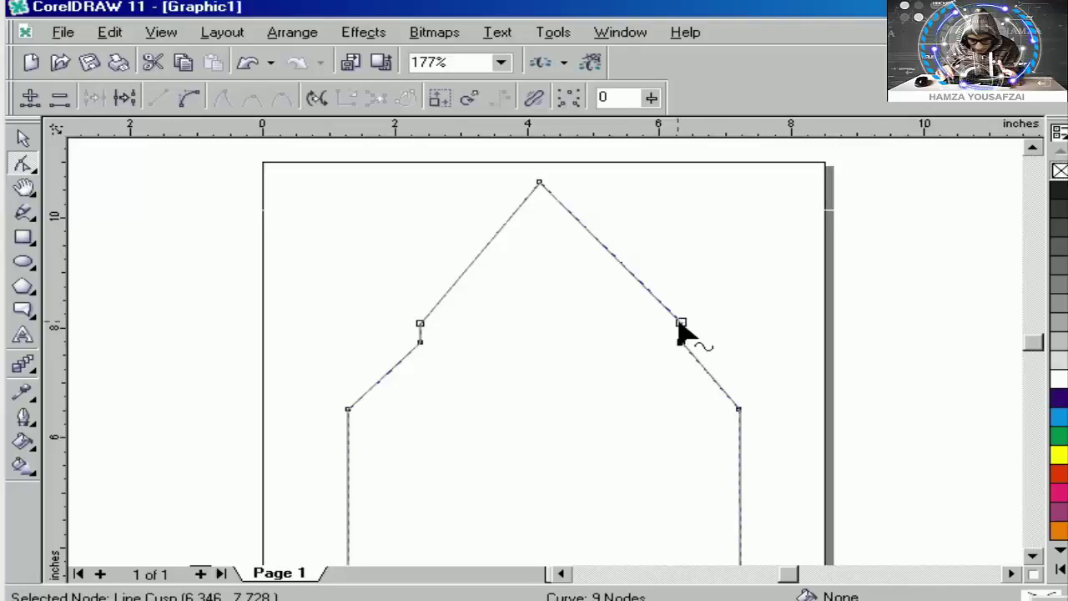
pyautogui.moveTo(679, 327)
pyautogui.mouseDown()
pyautogui.moveTo(670, 324)
pyautogui.moveTo(669, 340)
pyautogui.mouseUp()
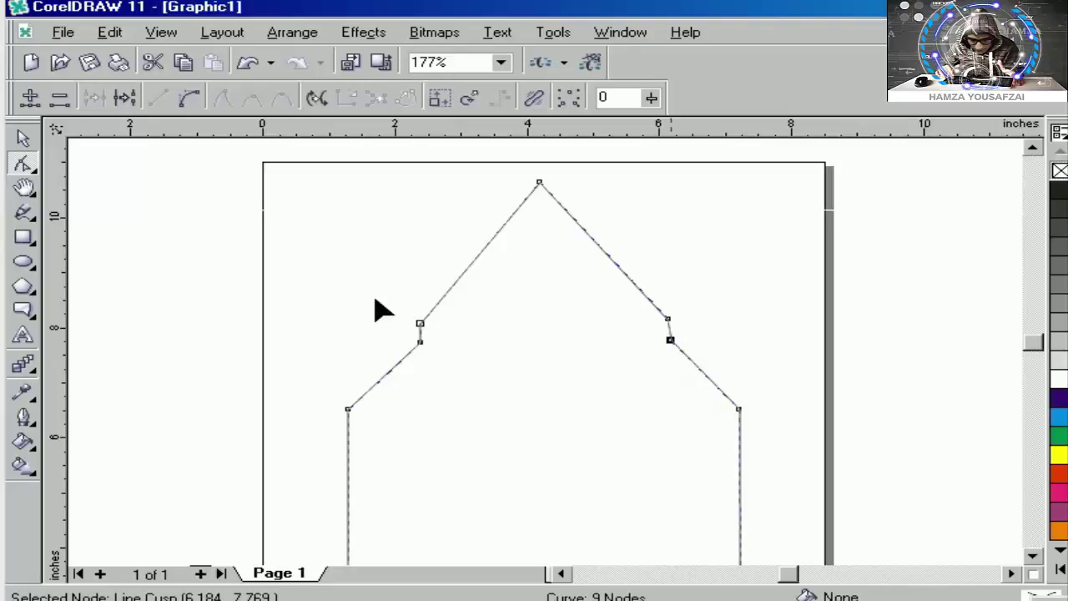
pyautogui.click(486, 248)
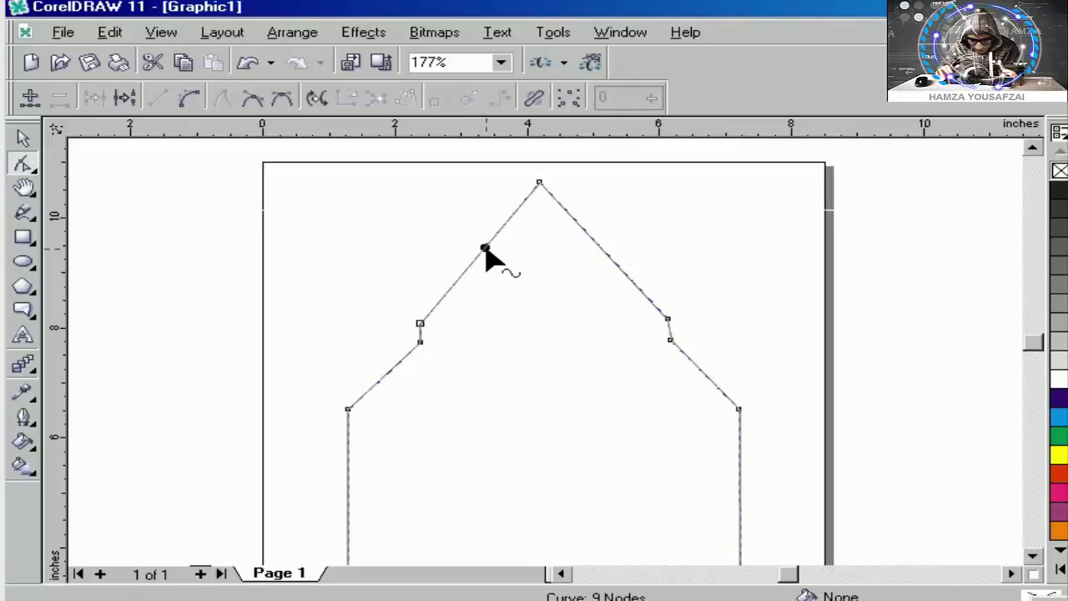
pyautogui.click(481, 251)
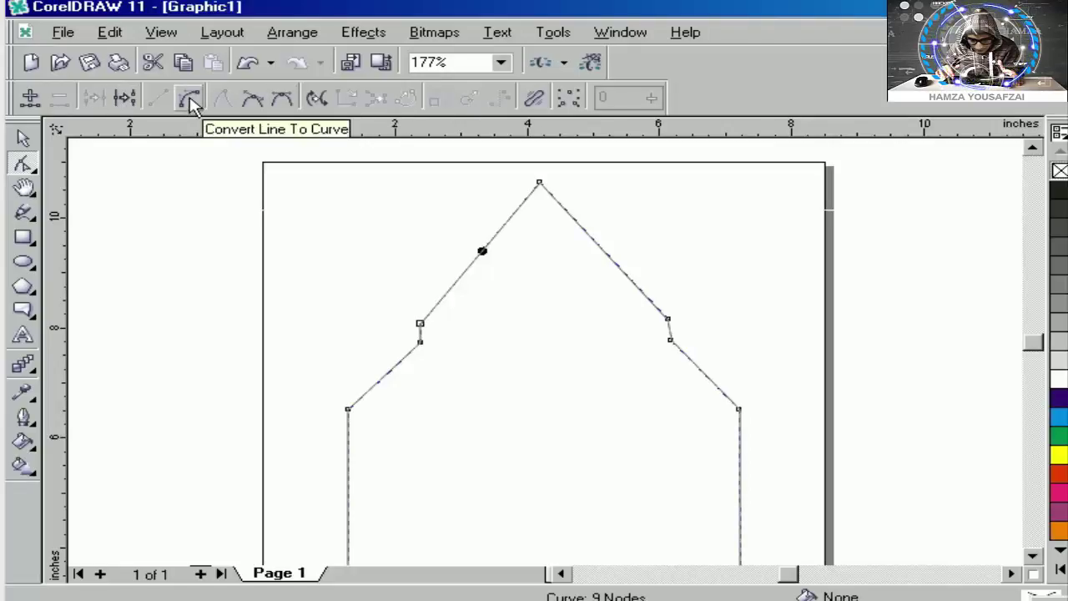
# Step: Convert both roof lines to curves and bow them outward into a pointed dome
pyautogui.click(190, 100)
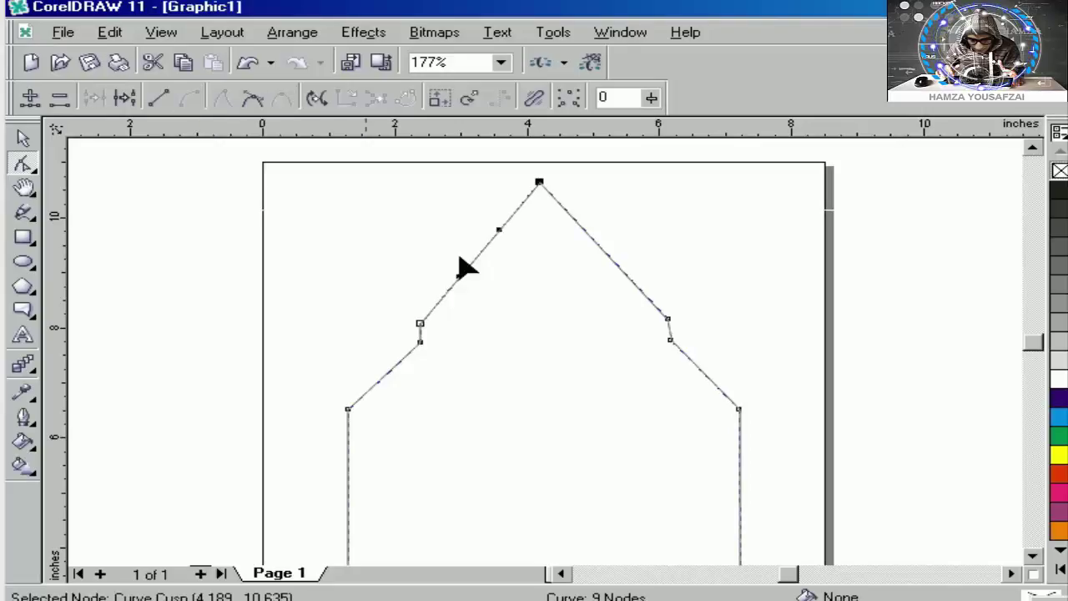
pyautogui.moveTo(480, 255); pyautogui.dragTo(472, 231)
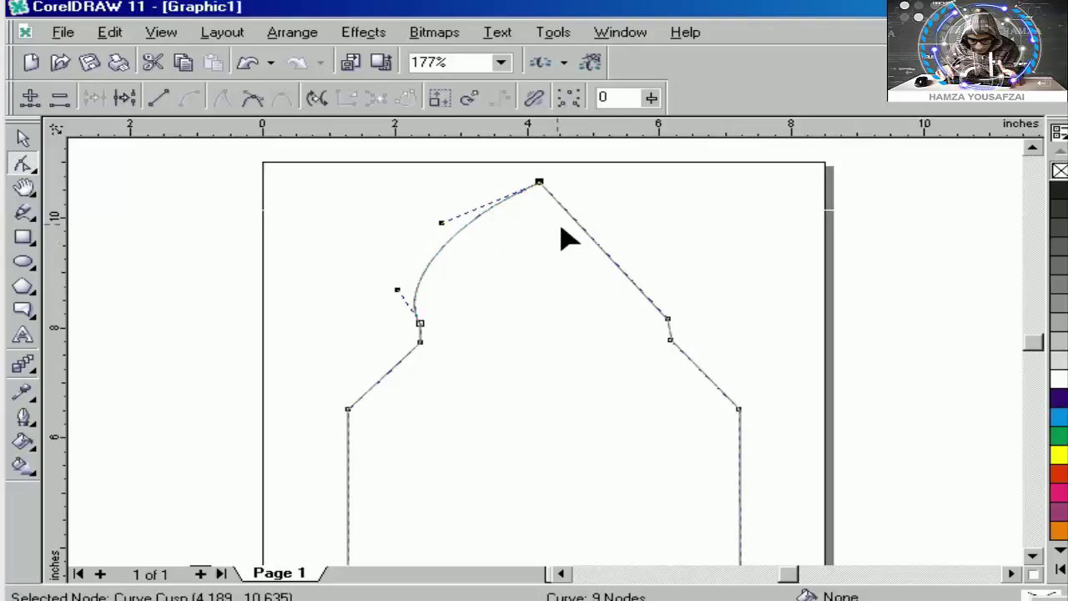
pyautogui.click(598, 246)
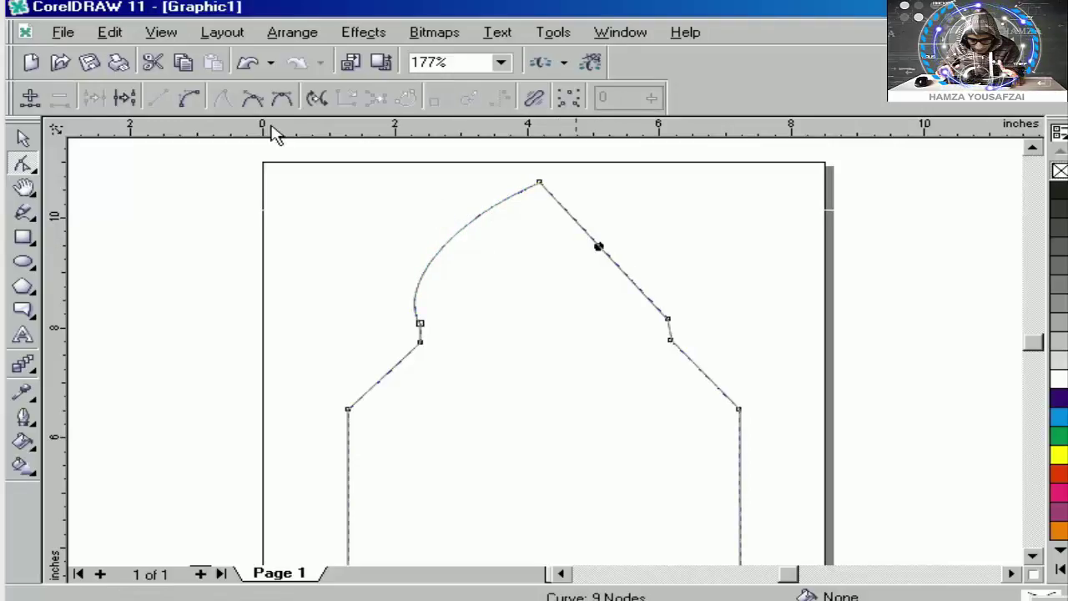
pyautogui.click(190, 99)
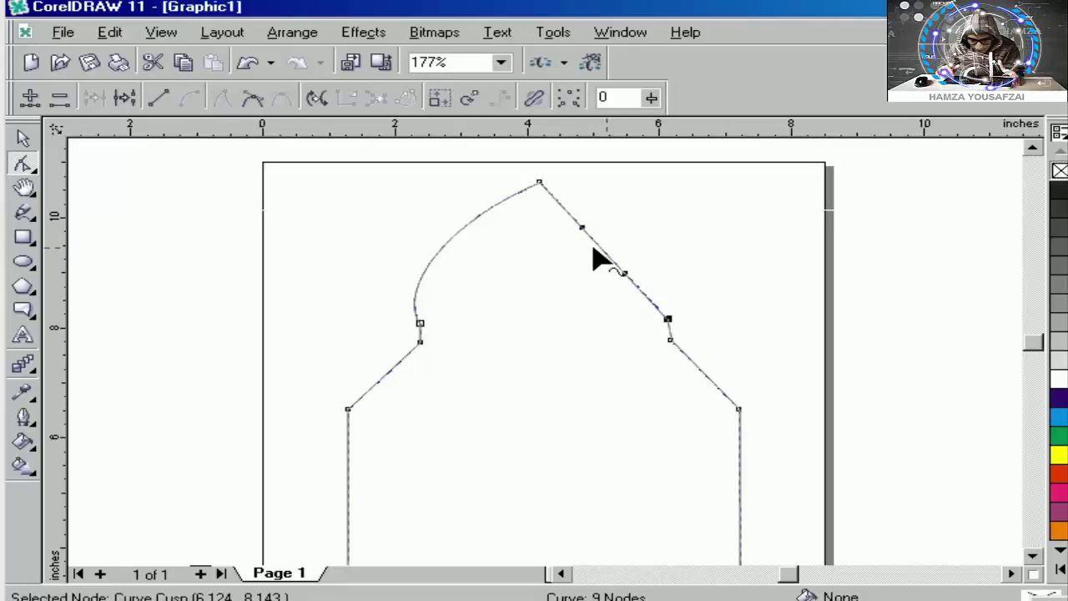
pyautogui.moveTo(598, 248); pyautogui.dragTo(639, 245)
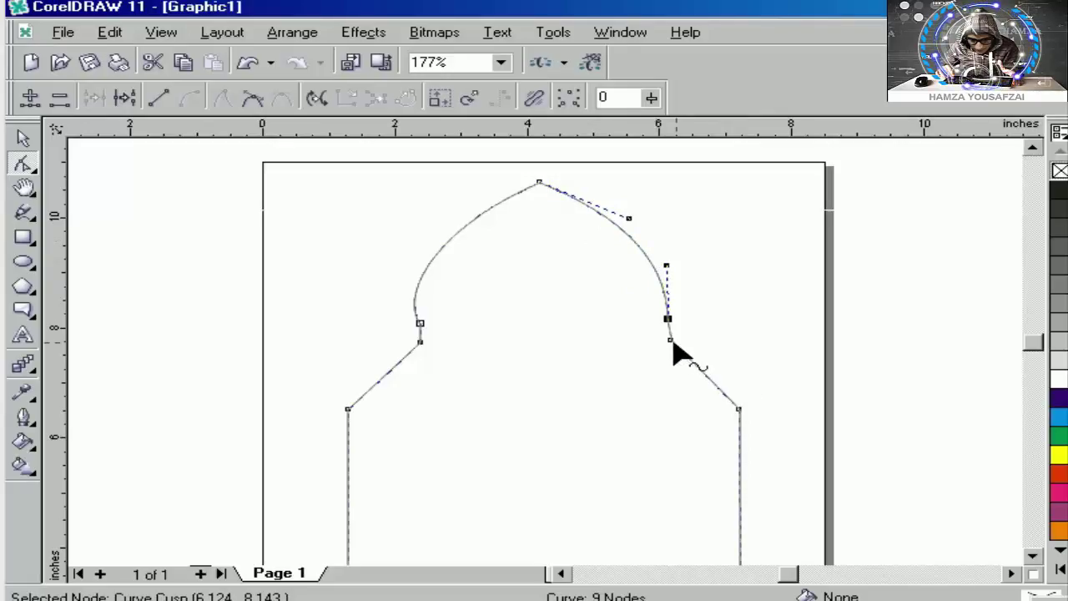
# Step: Fine-tune the right roof curve and delete the lower-right corner node
pyautogui.moveTo(668, 339); pyautogui.dragTo(667, 341)
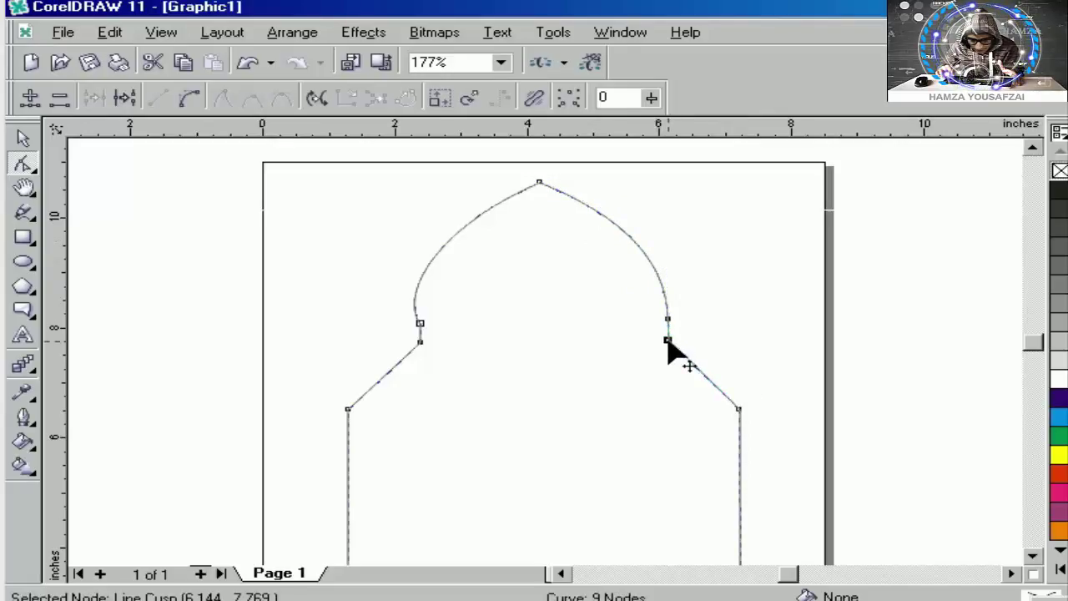
pyautogui.click(667, 319)
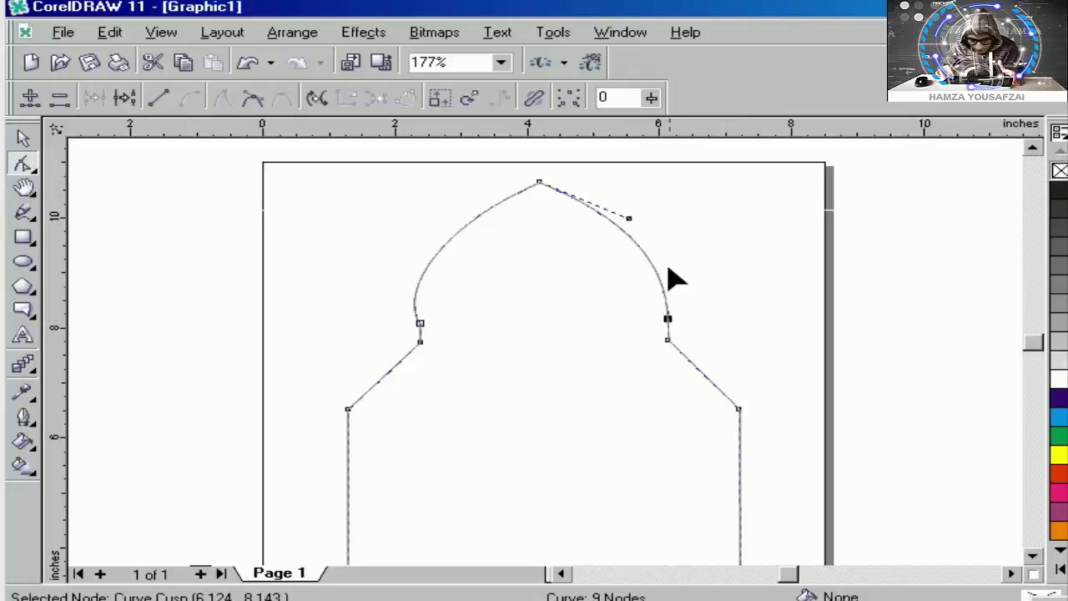
pyautogui.moveTo(667, 264); pyautogui.dragTo(673, 264)
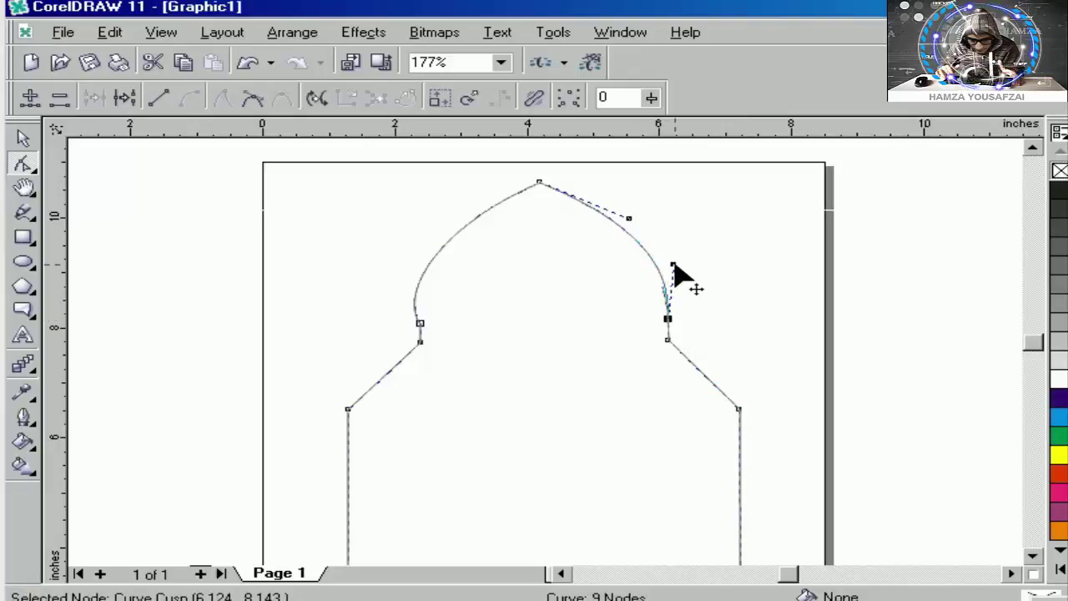
pyautogui.click(631, 216)
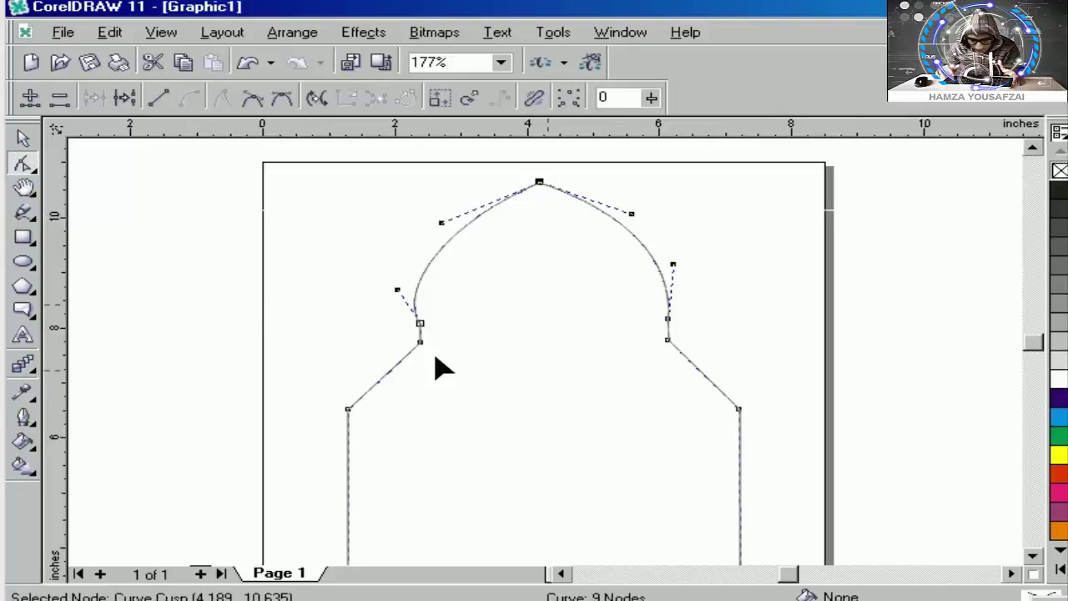
pyautogui.click(738, 410)
pyautogui.press('Delete')
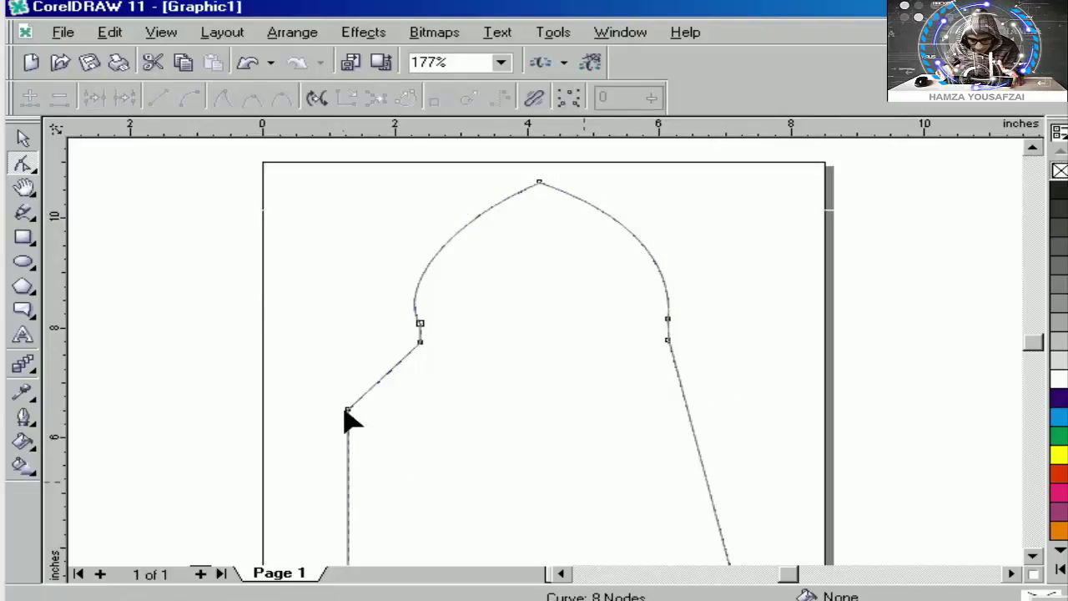
# Step: Delete the lower-left corner node and shift the bottom corners under the side walls
pyautogui.click(346, 410)
pyautogui.press('Delete')
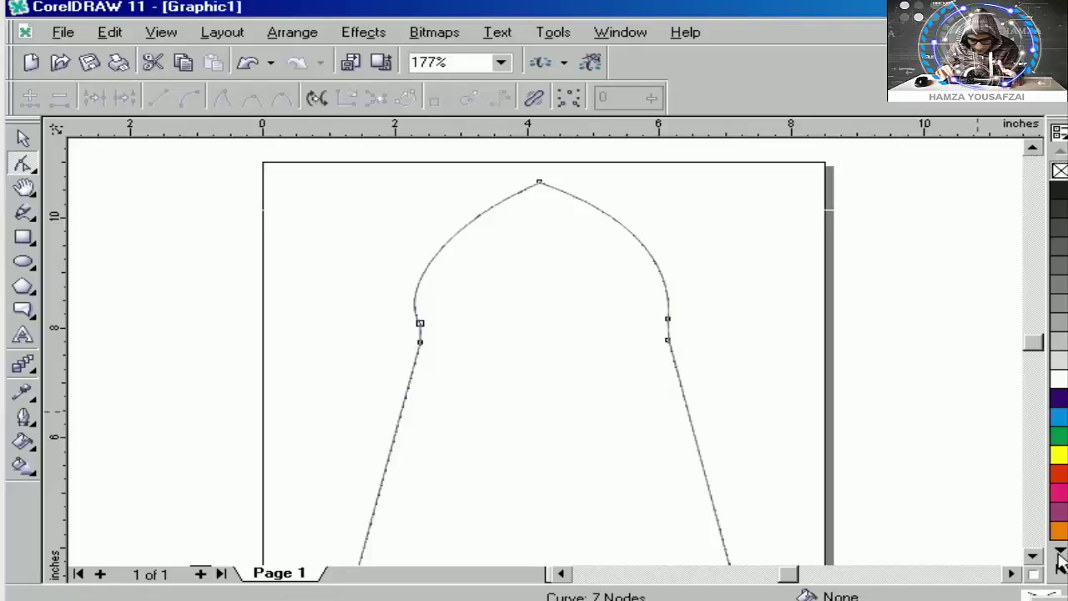
pyautogui.click(1033, 556)
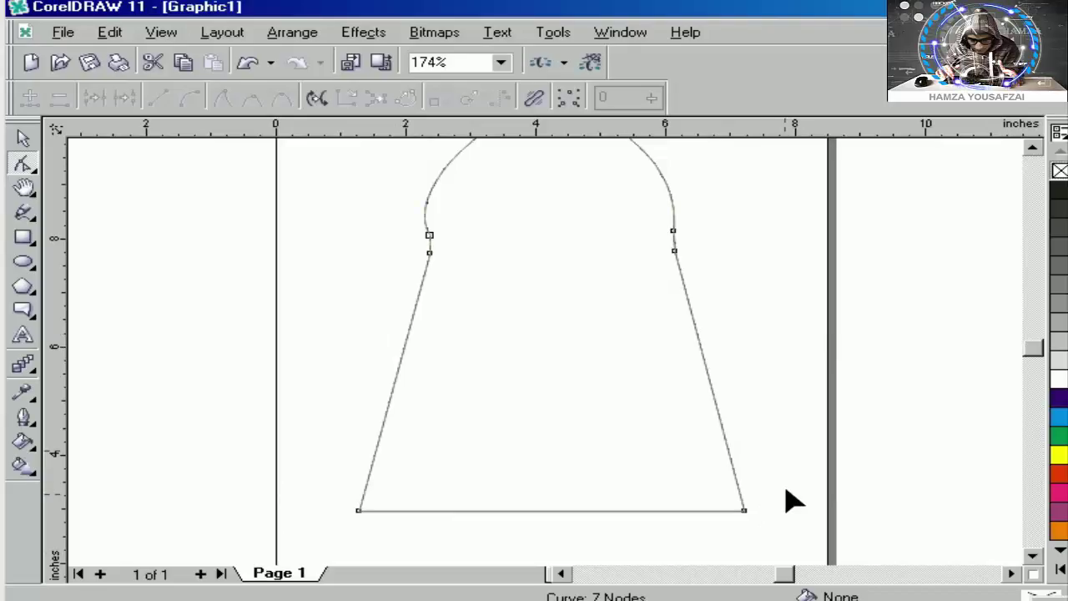
pyautogui.moveTo(784, 488); pyautogui.dragTo(305, 552)
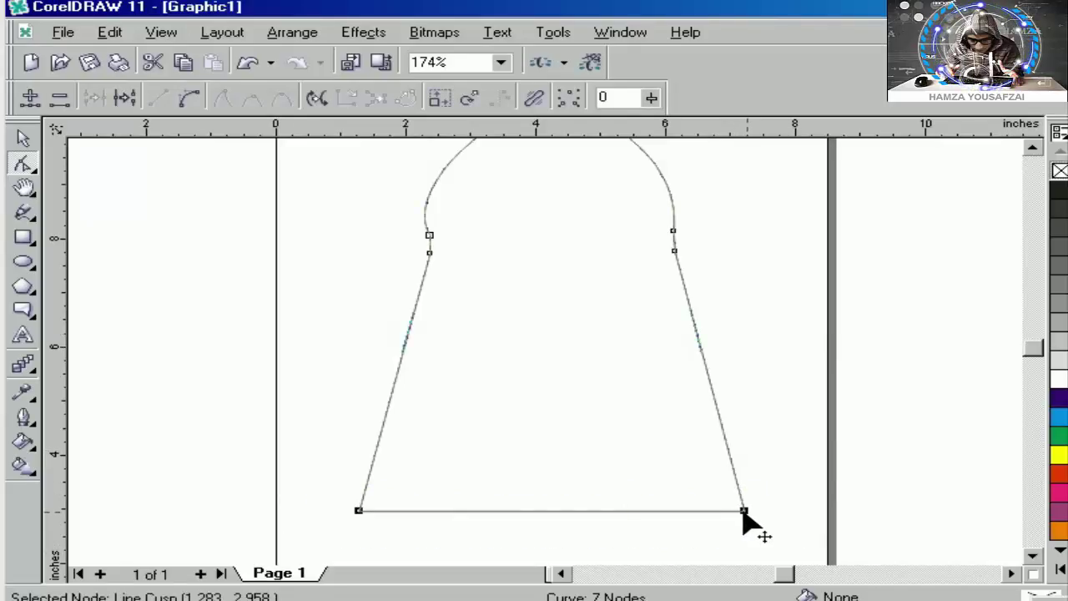
pyautogui.moveTo(745, 512); pyautogui.dragTo(682, 506)
pyautogui.click(318, 526)
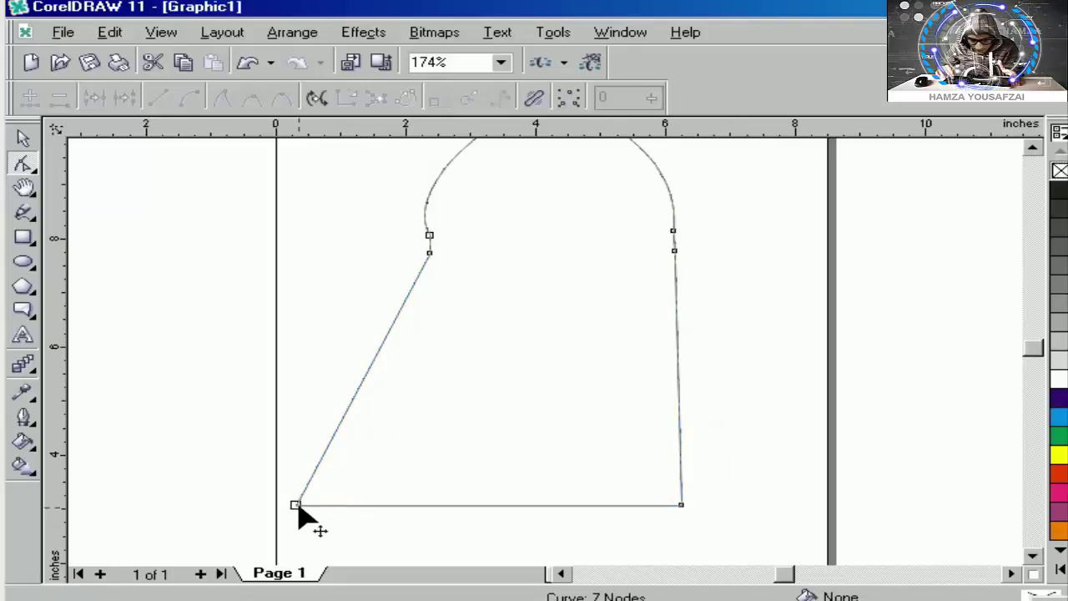
pyautogui.moveTo(296, 505); pyautogui.dragTo(428, 507)
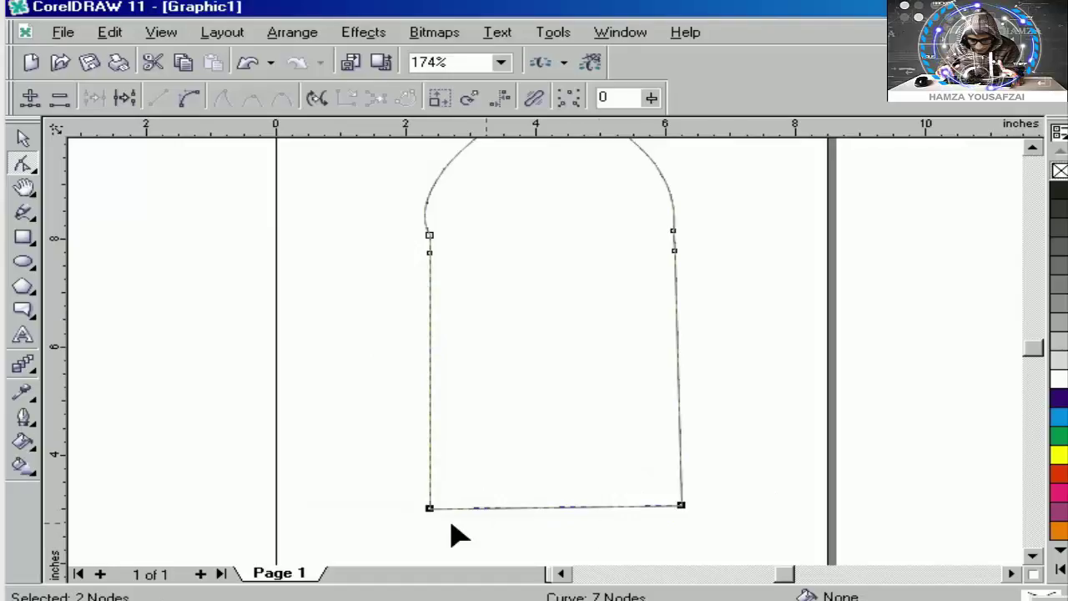
# Step: Raise the bottom edge to just below the shoulders, align its right corner, and zoom in on the arch
pyautogui.moveTo(433, 508); pyautogui.dragTo(443, 272)
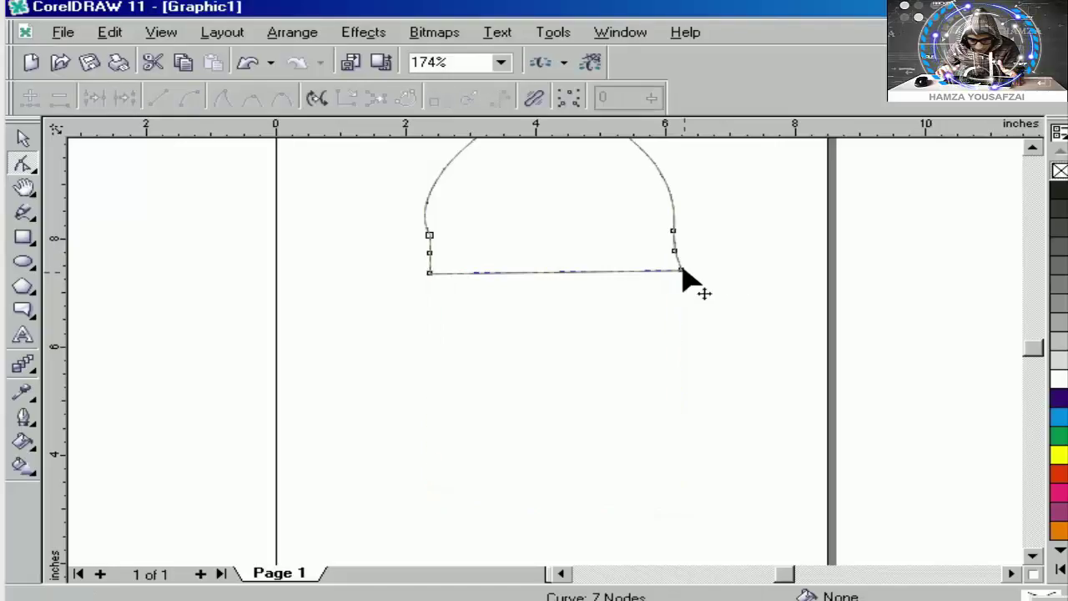
pyautogui.click(681, 271)
pyautogui.moveTo(682, 271); pyautogui.dragTo(674, 270)
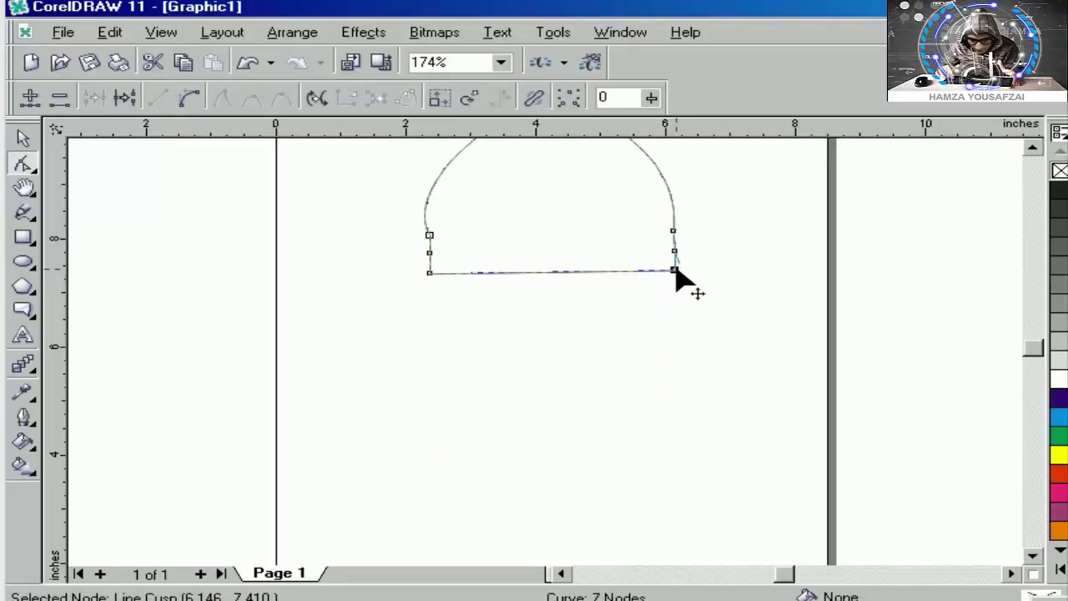
pyautogui.press('z')
pyautogui.press('F3')
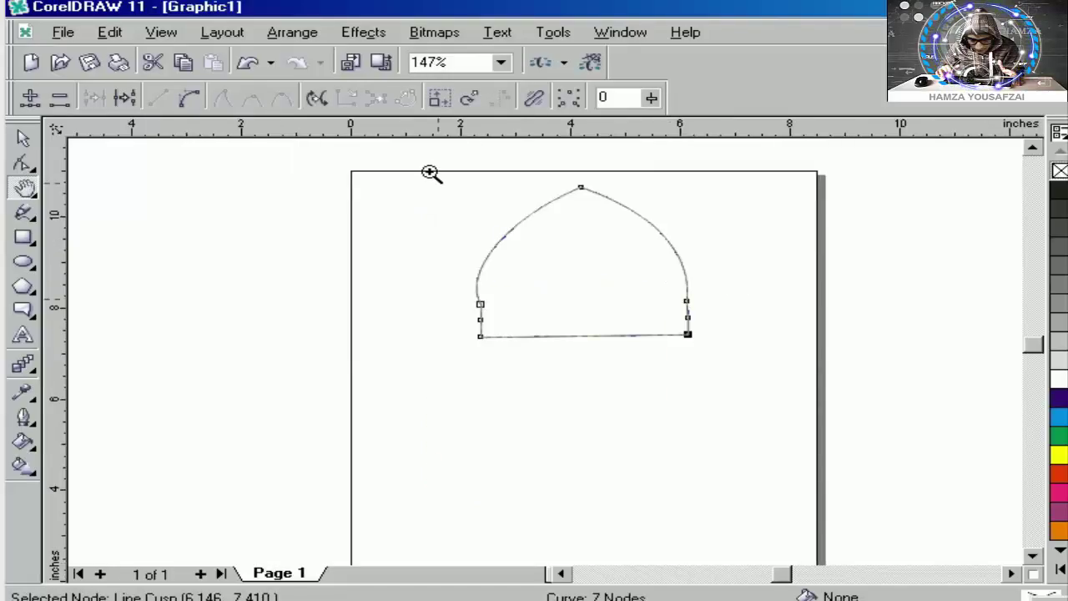
pyautogui.moveTo(416, 162); pyautogui.dragTo(731, 372)
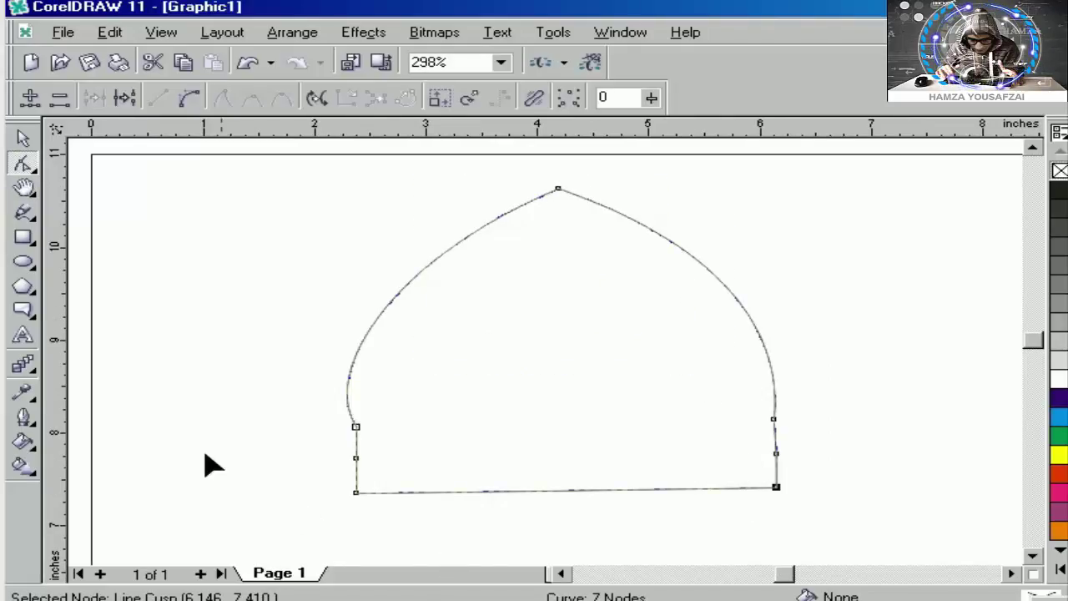
# Step: Draw a straight freehand line across the arch's shoulders, then delete the misplaced line
pyautogui.press('F5')
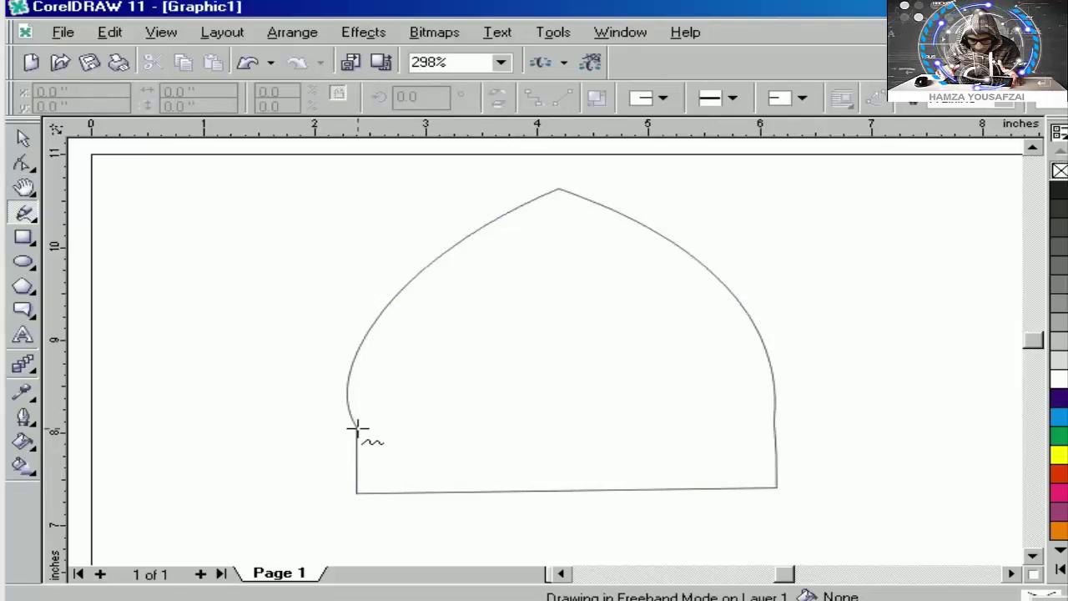
pyautogui.click(356, 428)
pyautogui.click(355, 431)
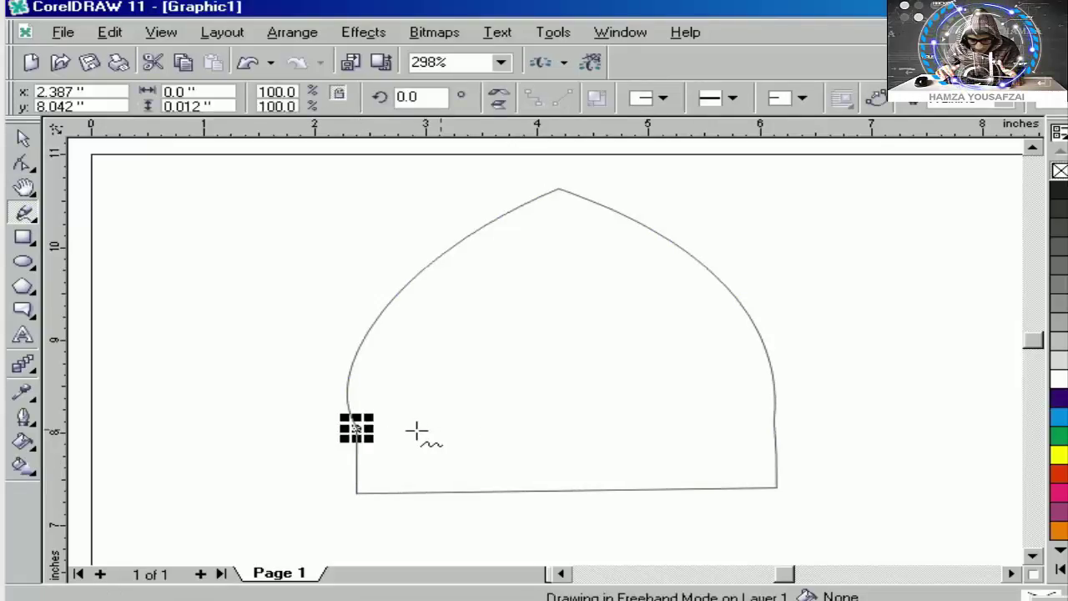
pyautogui.click(356, 429)
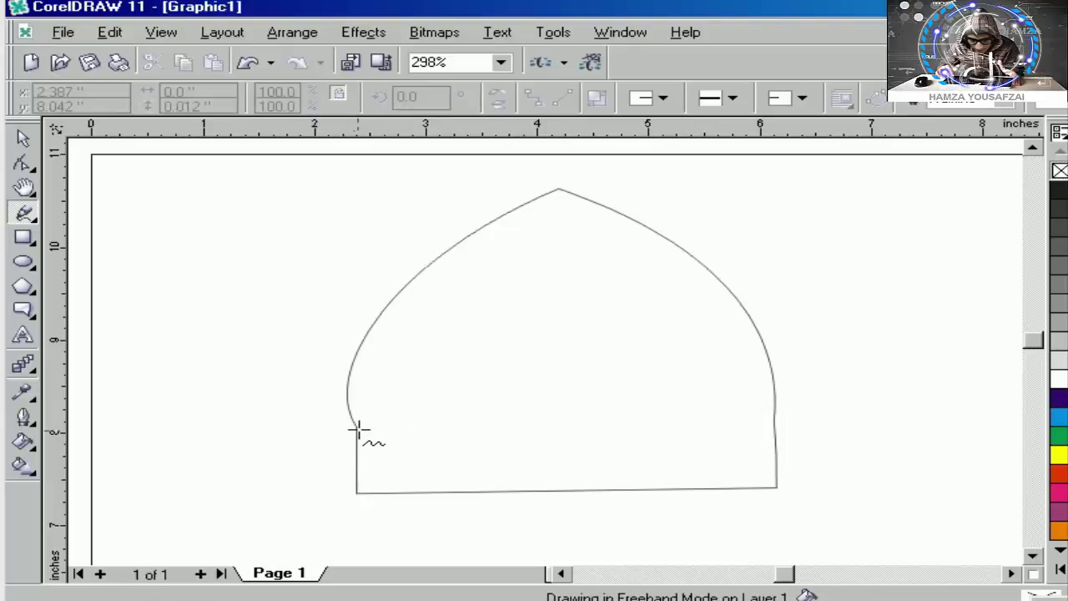
pyautogui.click(776, 423)
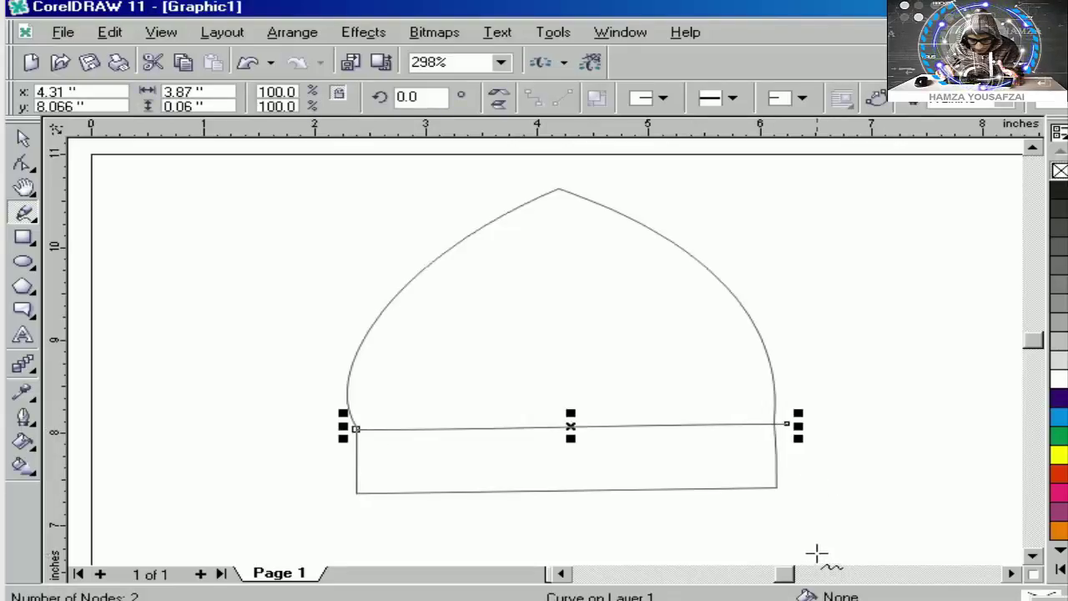
pyautogui.press('Delete')
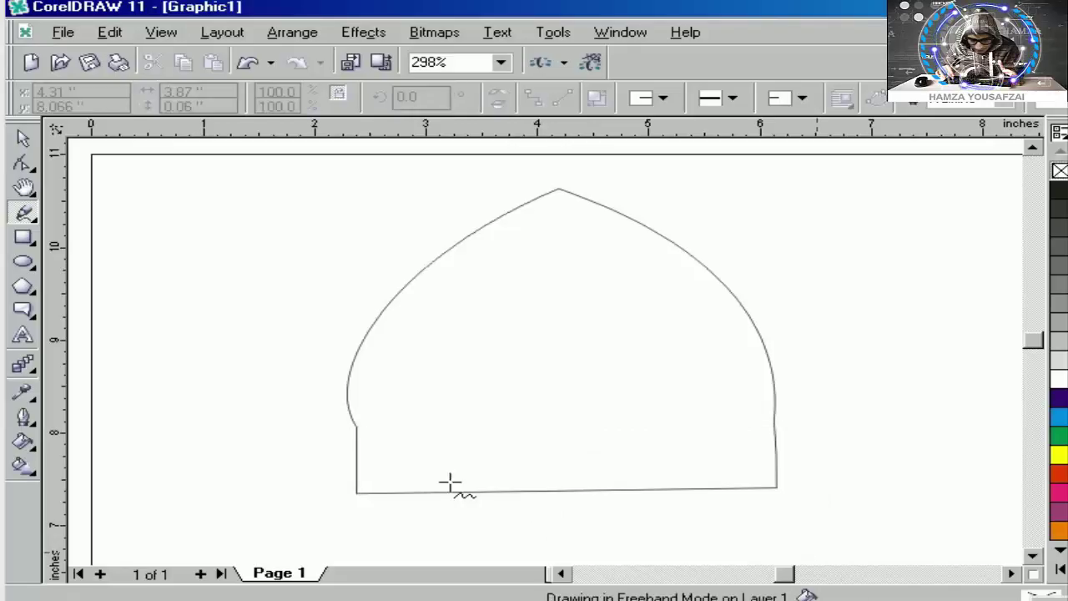
# Step: Draw a straight line across the dome's lower edge, copy it just below, and select the whole drawing
pyautogui.click(356, 430)
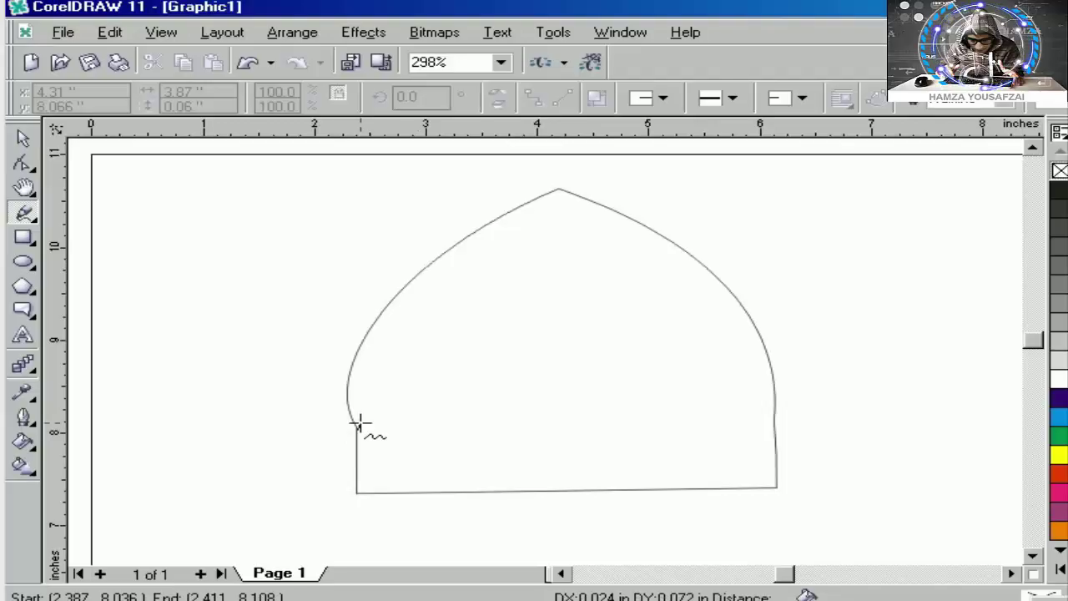
pyautogui.click(772, 430)
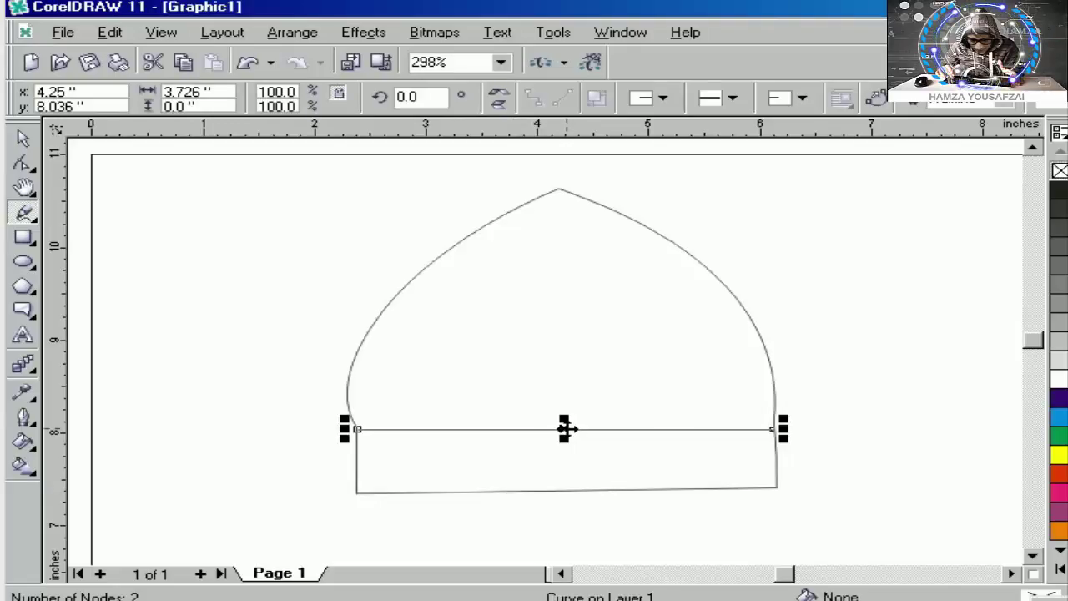
pyautogui.moveTo(565, 428); pyautogui.dragTo(571, 448)
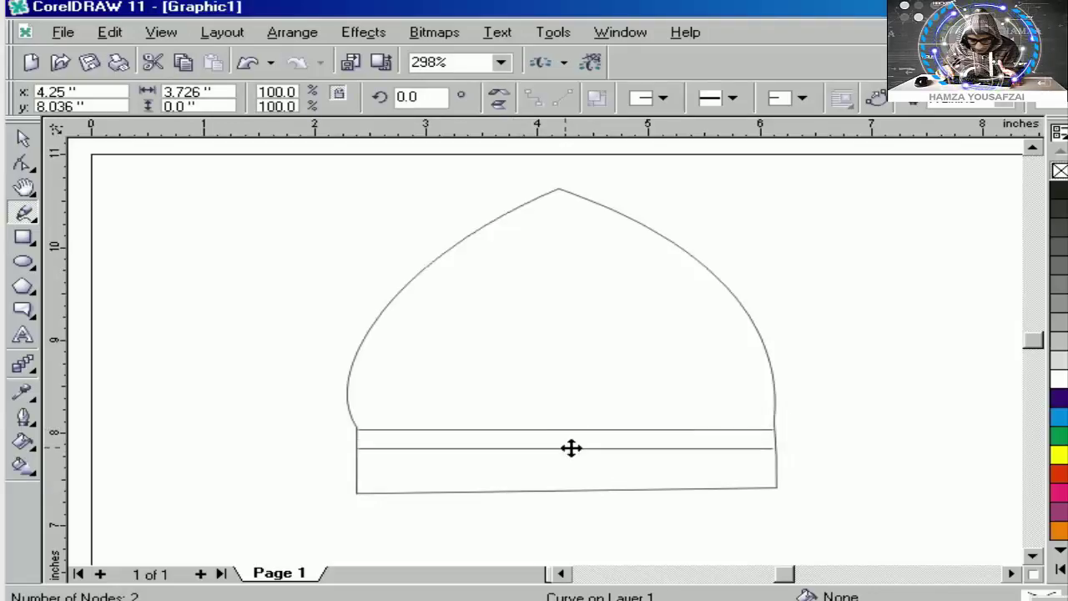
pyautogui.press('F3')
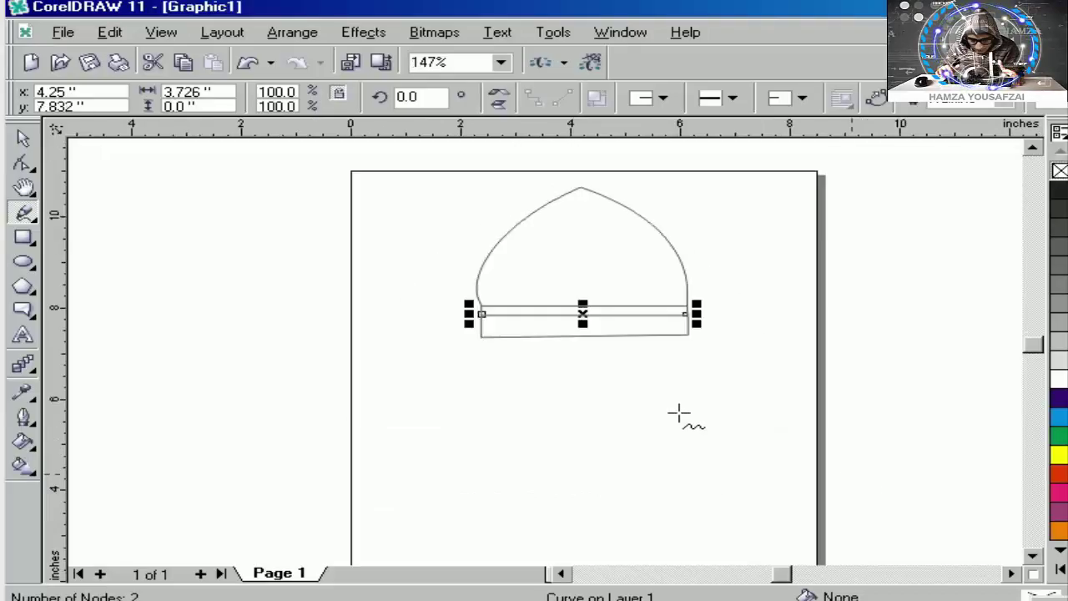
pyautogui.press('space')
pyautogui.click(672, 409)
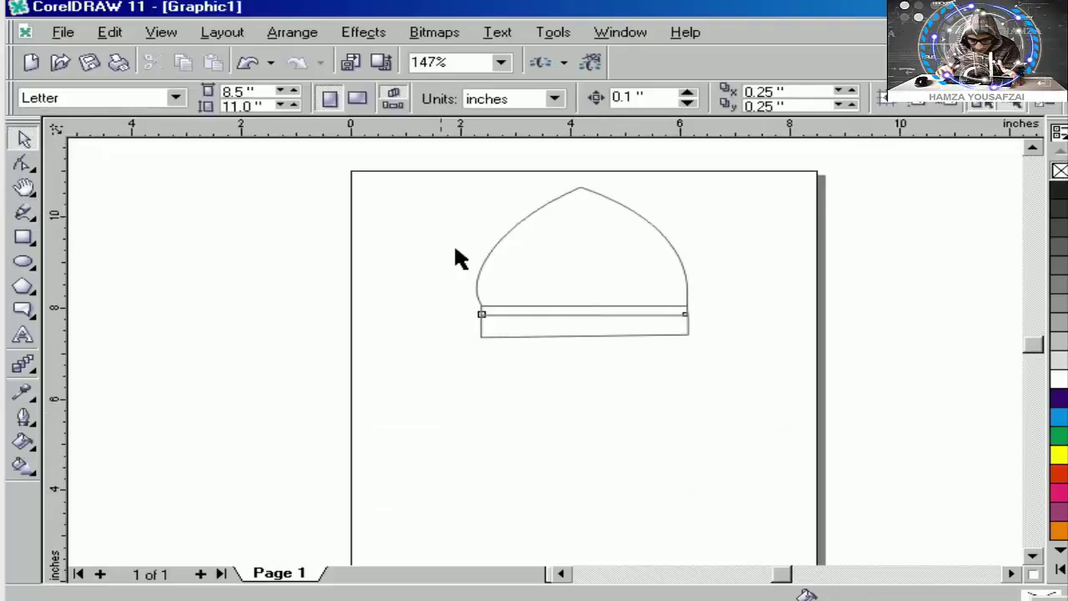
pyautogui.moveTo(453, 167); pyautogui.dragTo(753, 391)
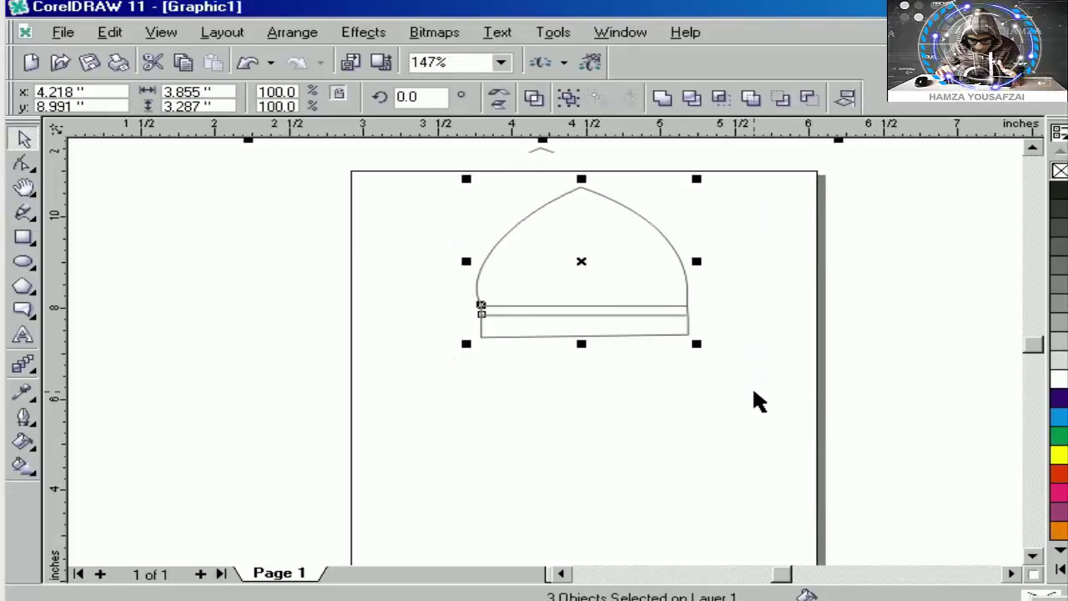
# Step: Preview the dome drawing full screen, then delete its arch and two base lines
pyautogui.hotkey('shift', 'F2')
pyautogui.press('F9')
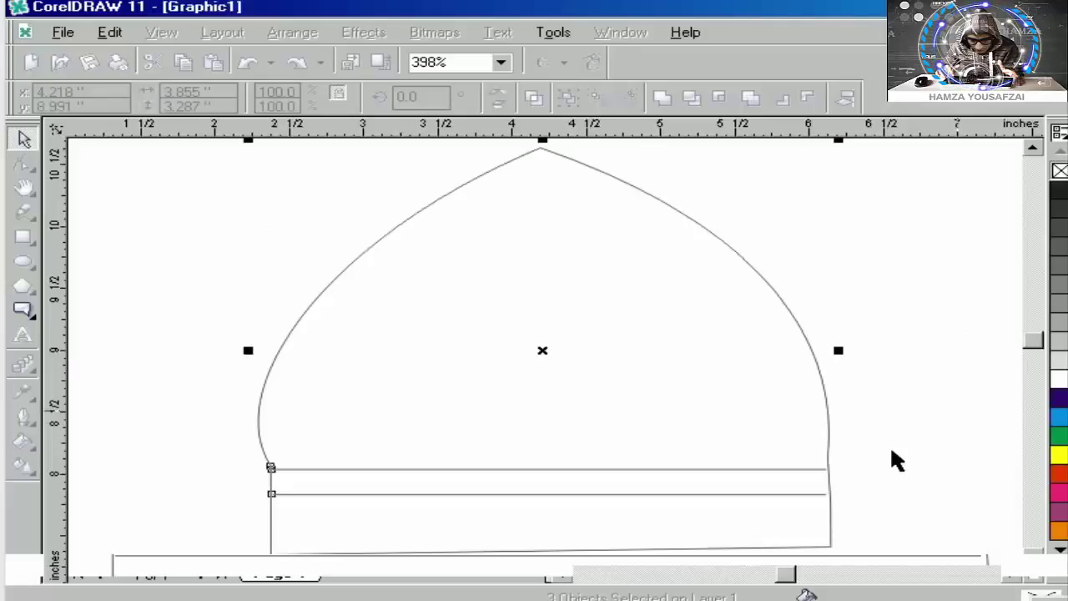
pyautogui.press('F3')
pyautogui.press('F3')
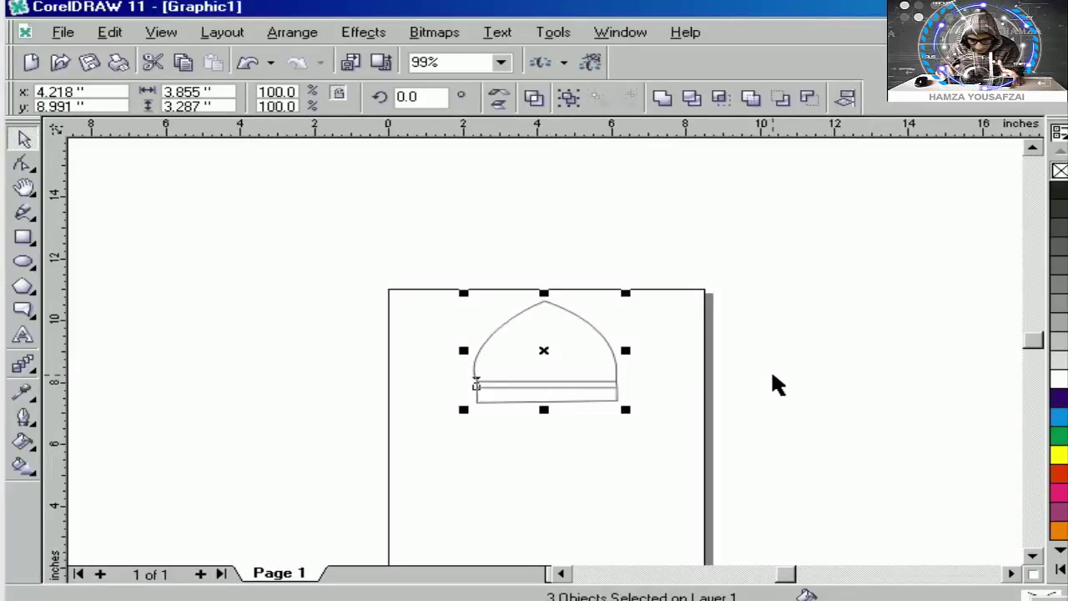
pyautogui.hotkey('shift', 'F2')
pyautogui.press('F3')
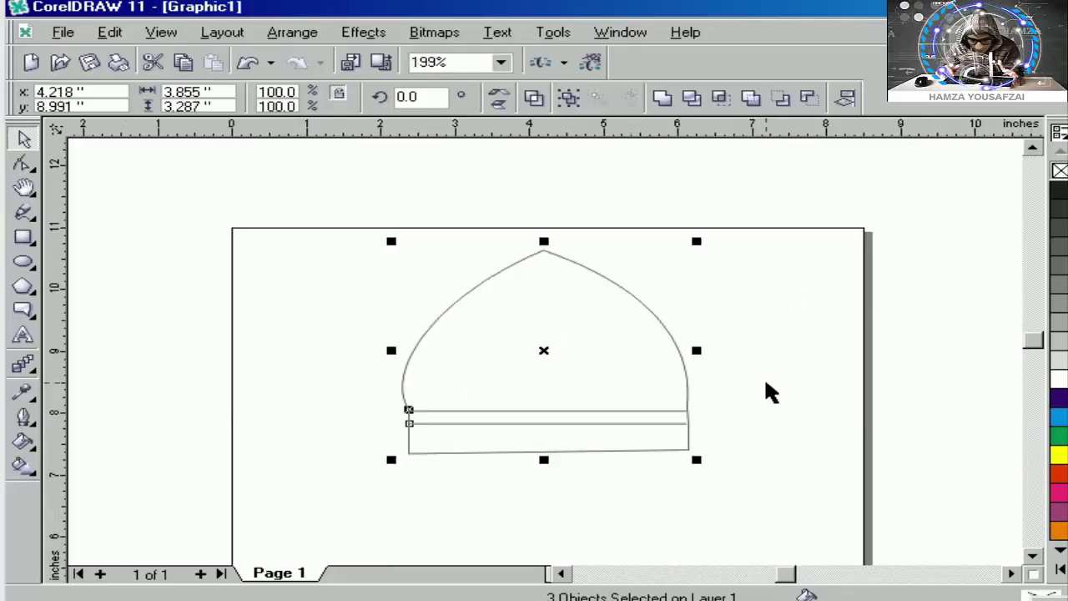
pyautogui.press('Delete')
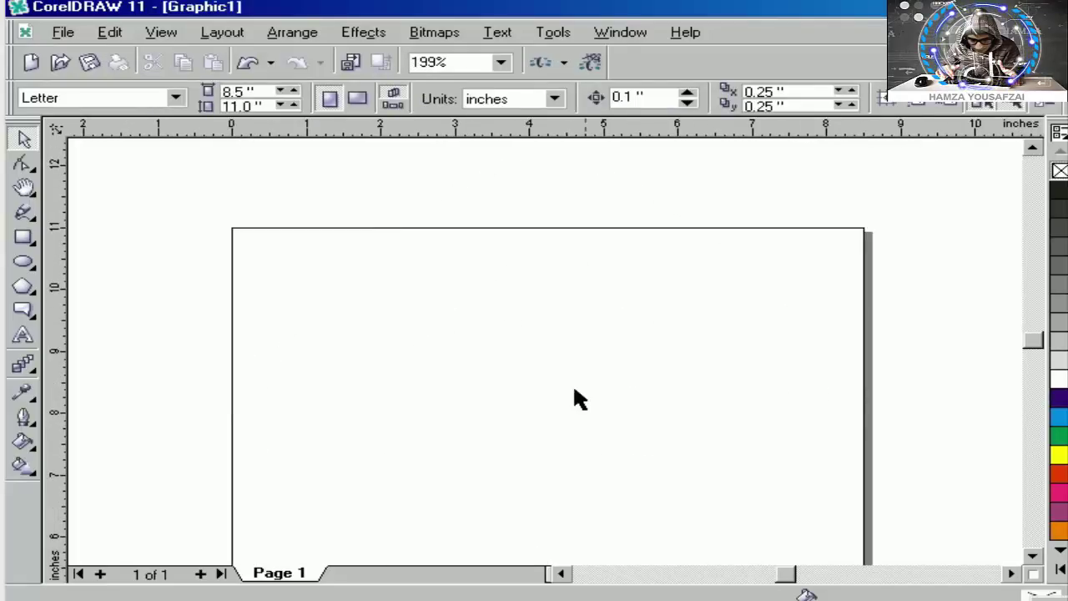
# Step: Place a capital A on the page as text in Comic Sans MS
pyautogui.press('F8')
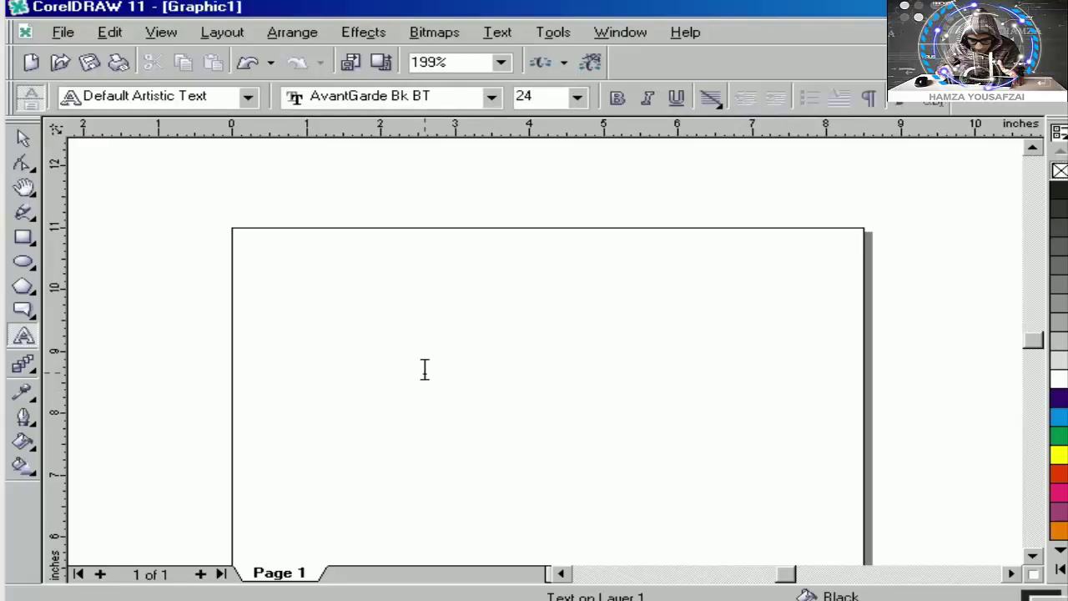
pyautogui.click(424, 370)
pyautogui.hotkey('ctrl', 'space')
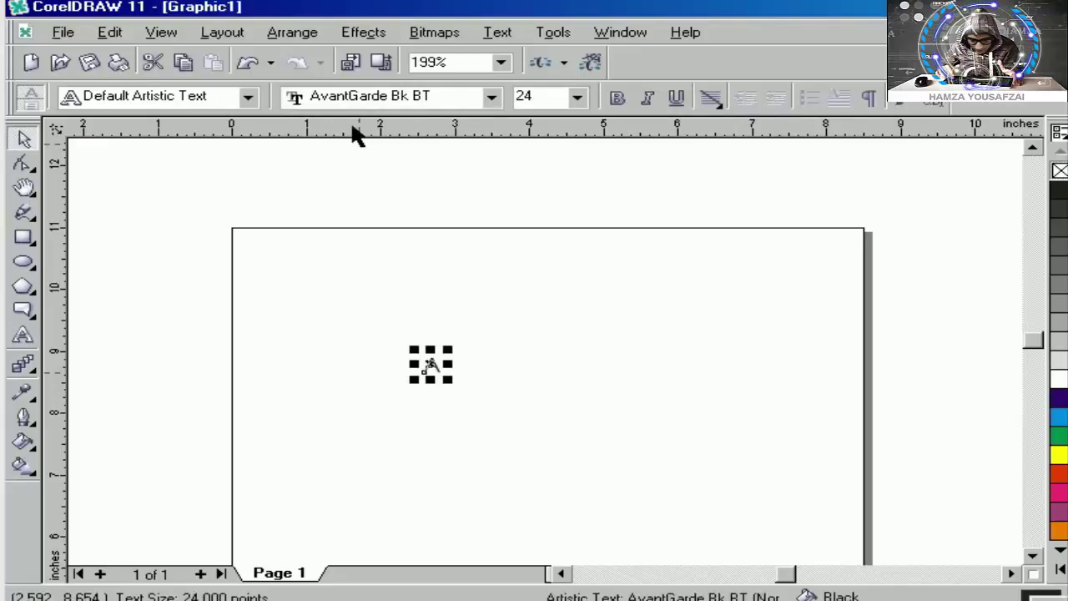
pyautogui.click(407, 106)
pyautogui.write('c Sans MS')
pyautogui.press('Return')
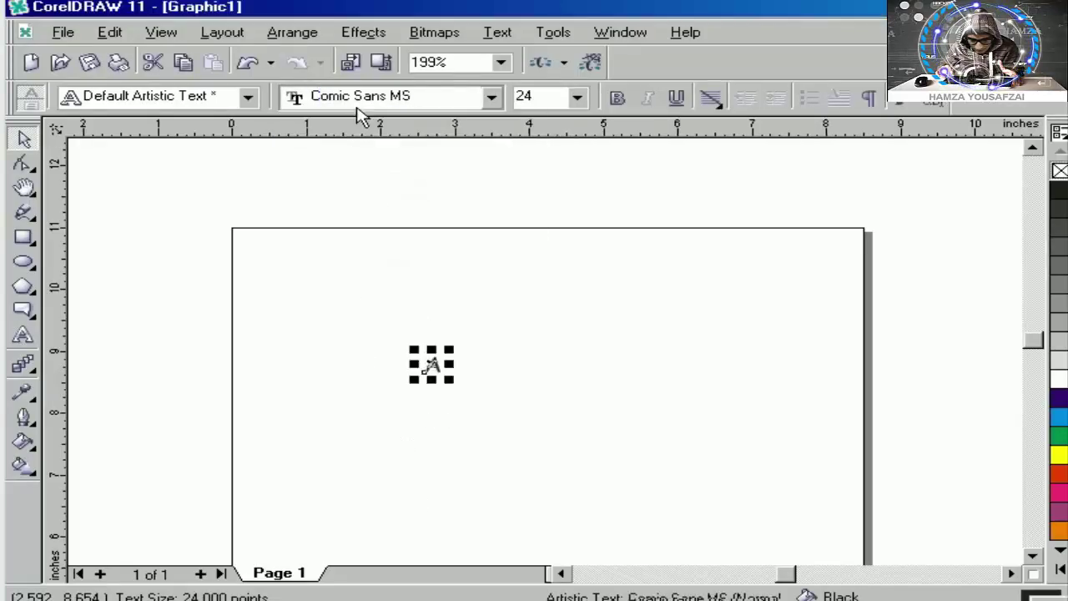
# Step: Enlarge the letter A to about 39 points and settle its position on the page
pyautogui.hotkey('shift', 'F2')
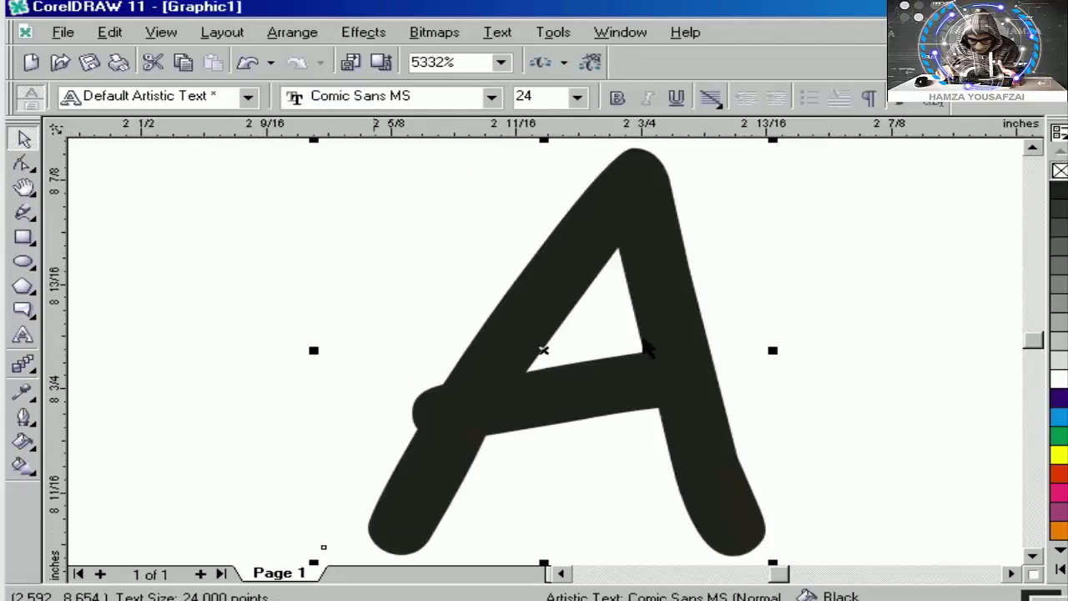
pyautogui.press('F3')
pyautogui.moveTo(664, 238); pyautogui.dragTo(833, 267)
pyautogui.press('F3')
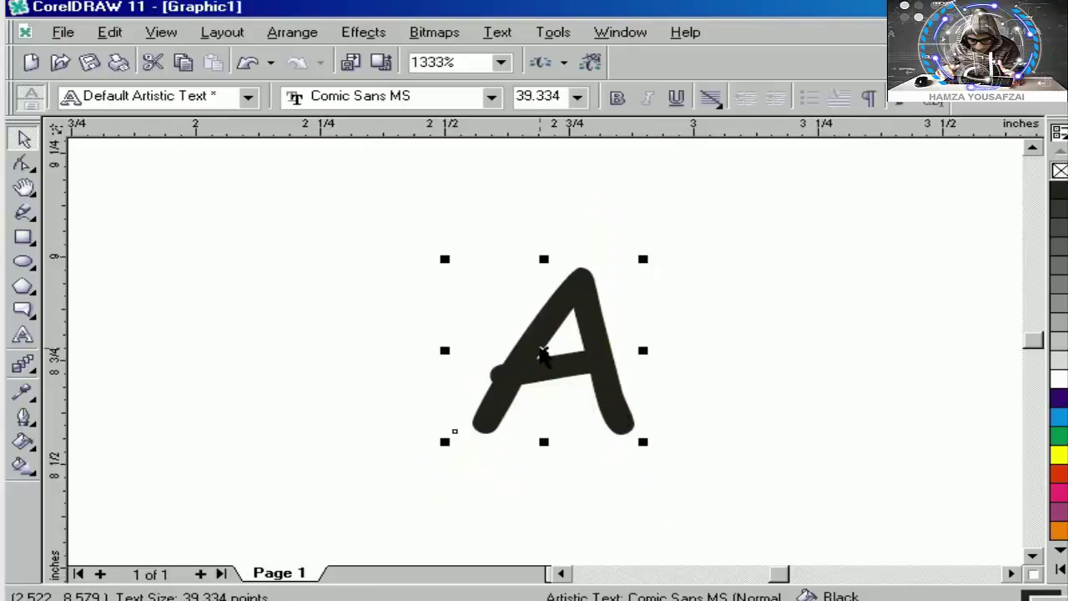
pyautogui.moveTo(542, 354); pyautogui.dragTo(451, 354)
pyautogui.click(665, 353)
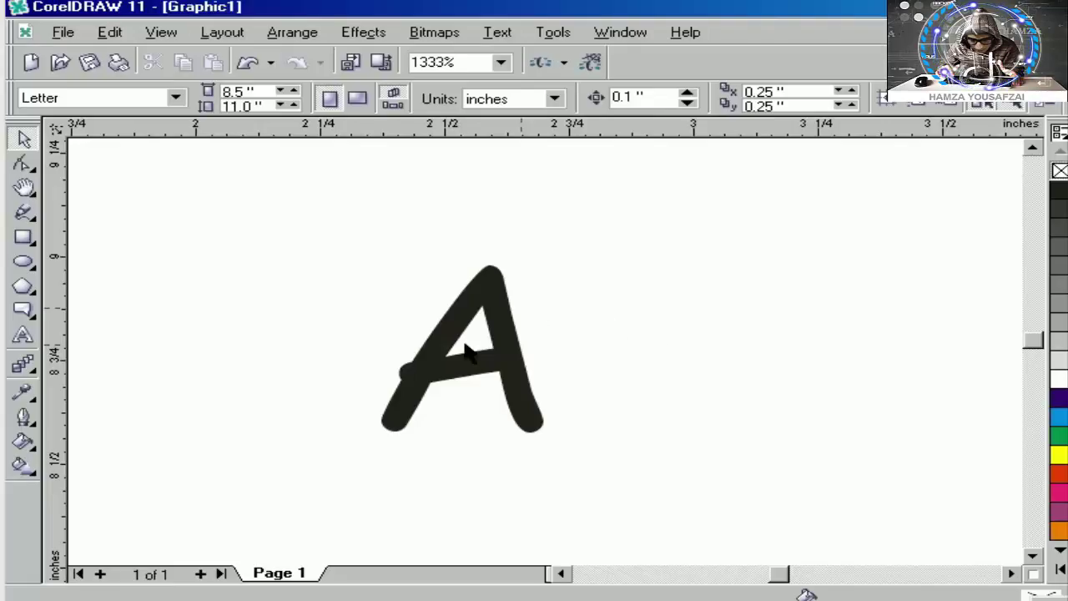
pyautogui.moveTo(451, 356); pyautogui.dragTo(450, 320)
pyautogui.click(537, 313)
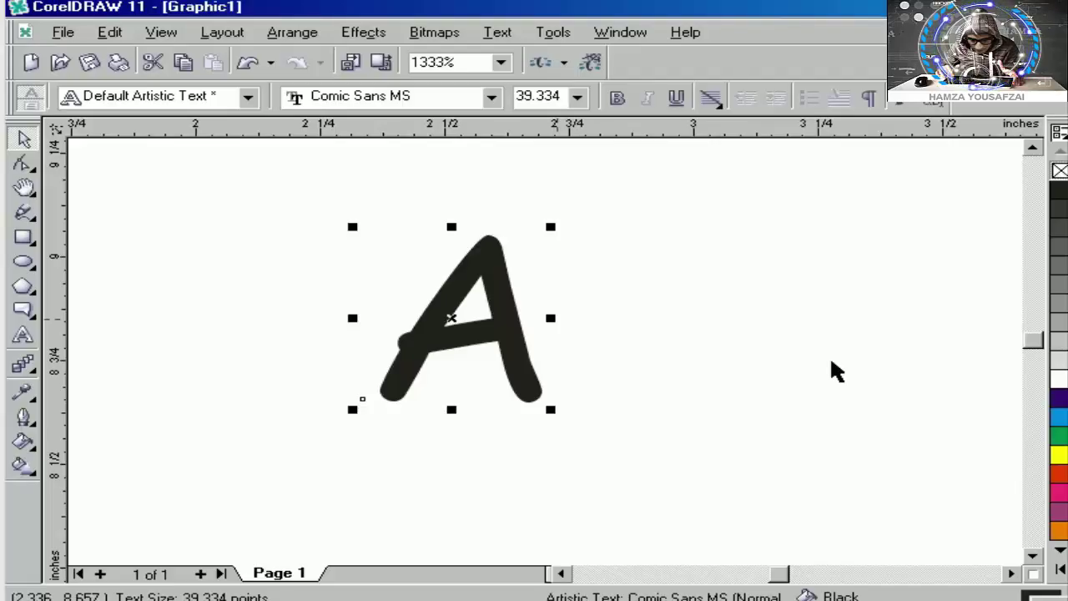
pyautogui.click(732, 355)
# Step: Draw a snug rectangle around the letter A and adjust its left and top edges
pyautogui.press('F6')
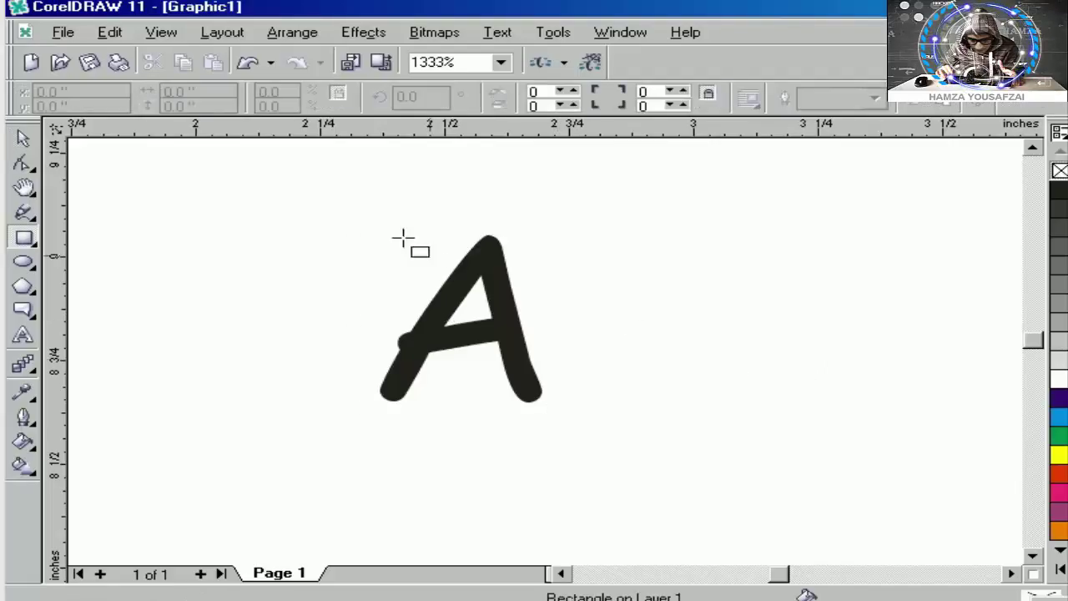
pyautogui.moveTo(384, 231); pyautogui.dragTo(541, 403)
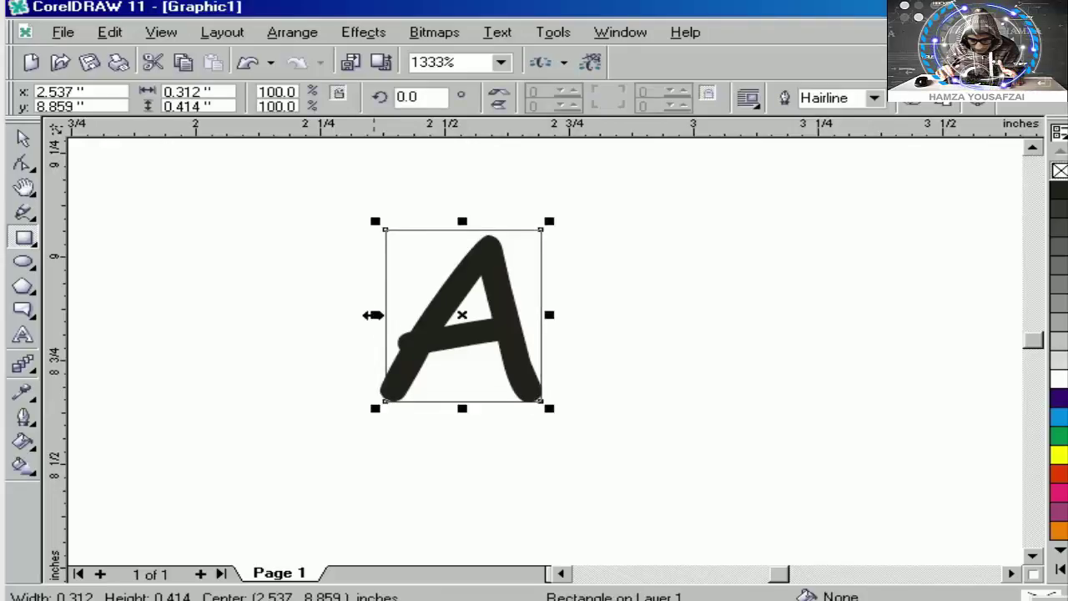
pyautogui.moveTo(373, 314); pyautogui.dragTo(368, 315)
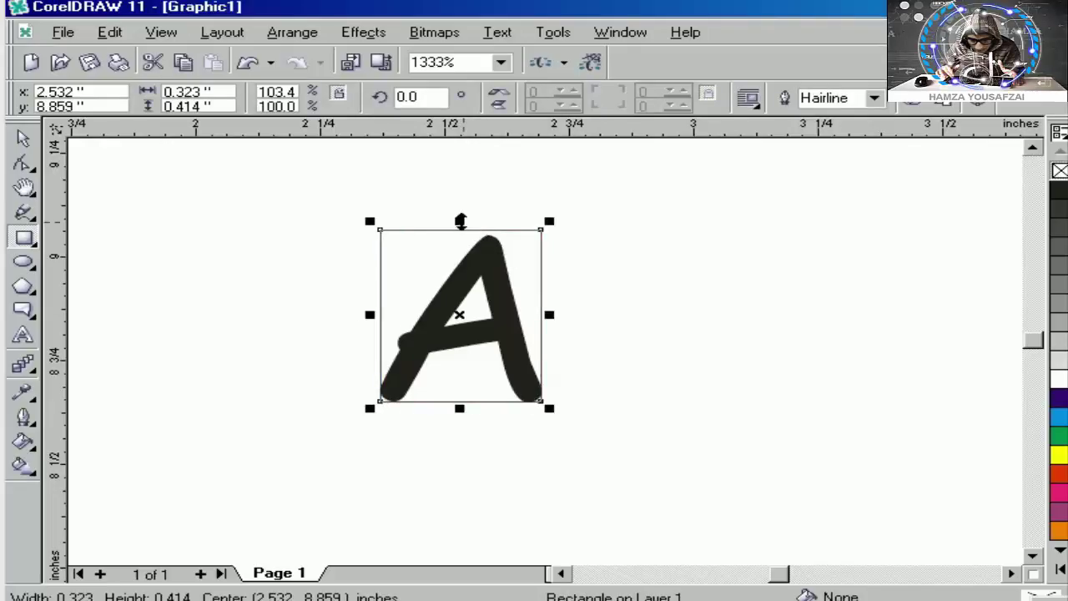
pyautogui.moveTo(459, 221); pyautogui.dragTo(467, 226)
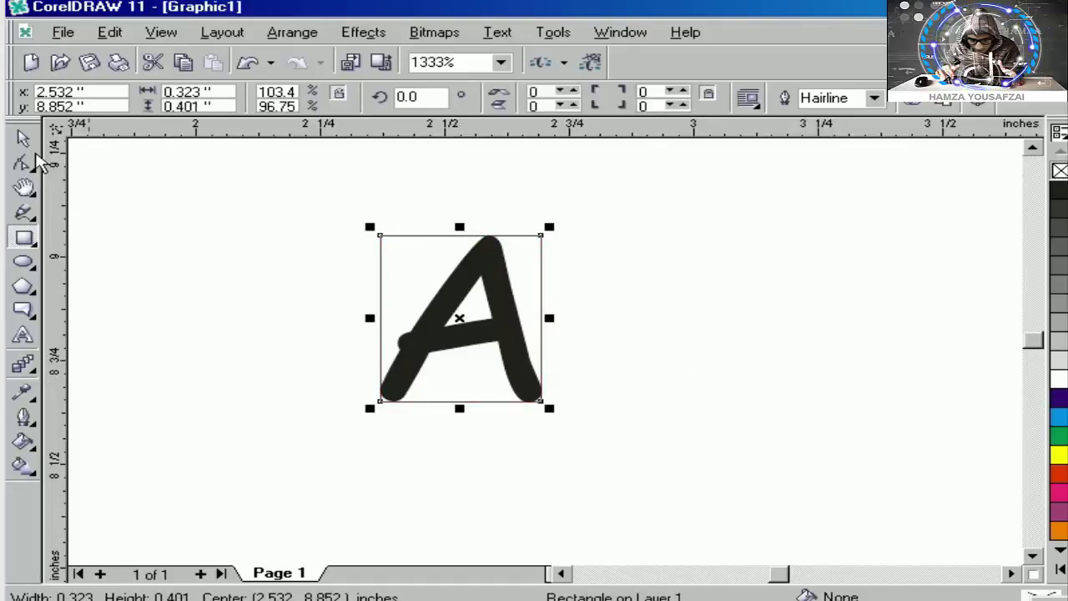
# Step: Test rounding the corners, undo to keep them sharp, and bring up the Arrange menu
pyautogui.click(23, 162)
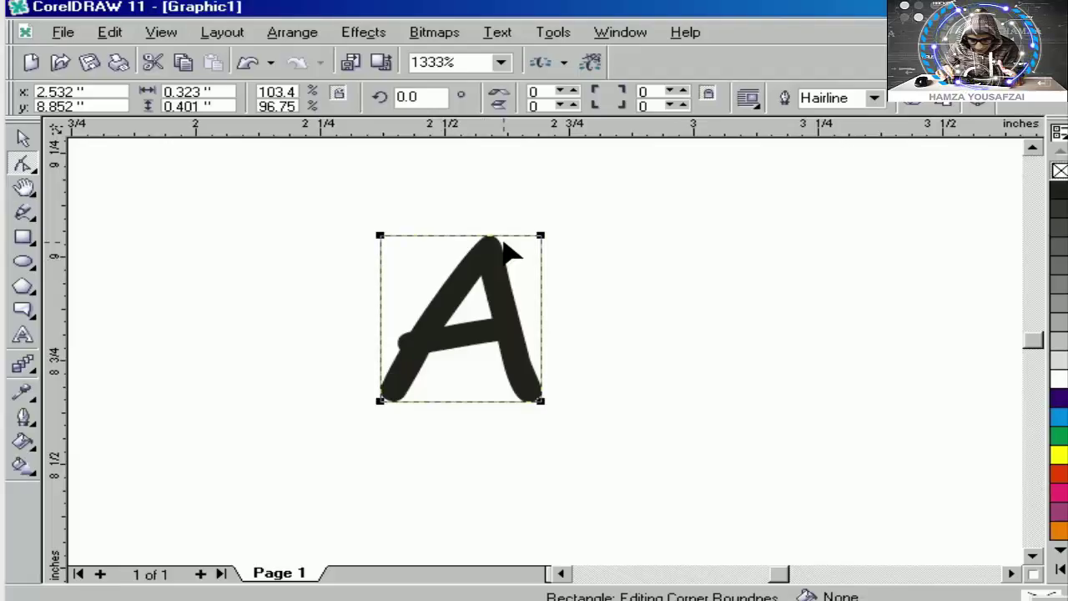
pyautogui.moveTo(542, 242); pyautogui.dragTo(541, 249)
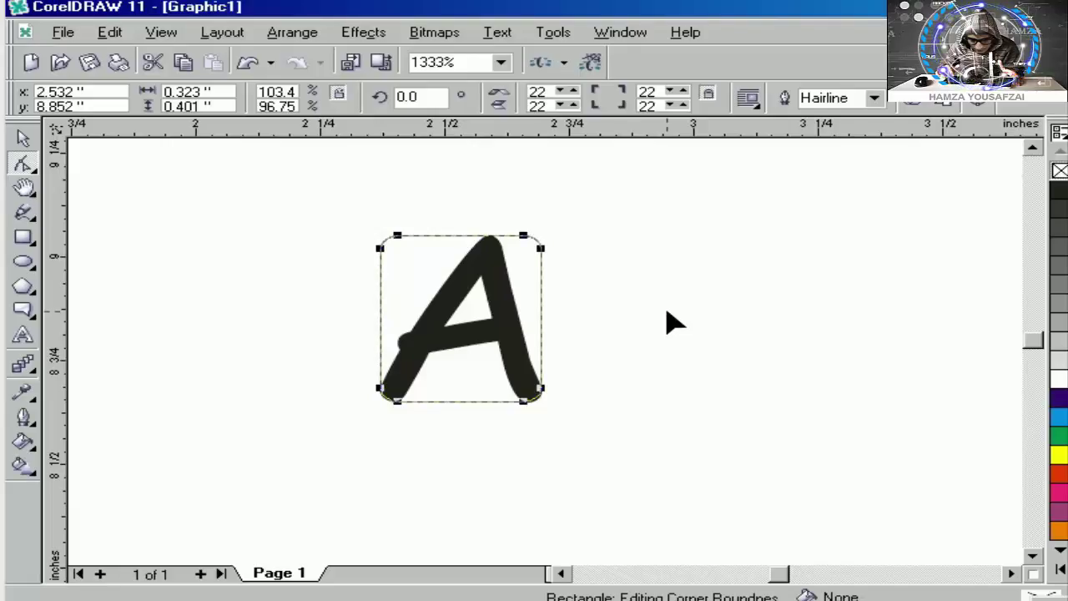
pyautogui.hotkey('ctrl', 'z')
pyautogui.click(275, 35)
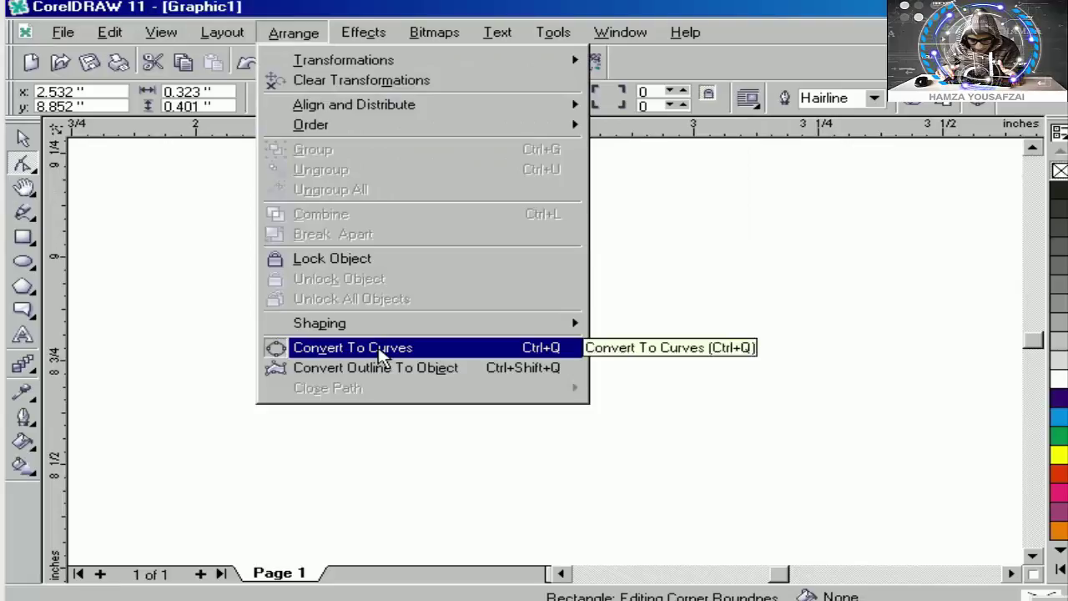
# Step: Convert the rectangle to curves and fit its right and bottom nodes onto the A's right foot
pyautogui.click(381, 355)
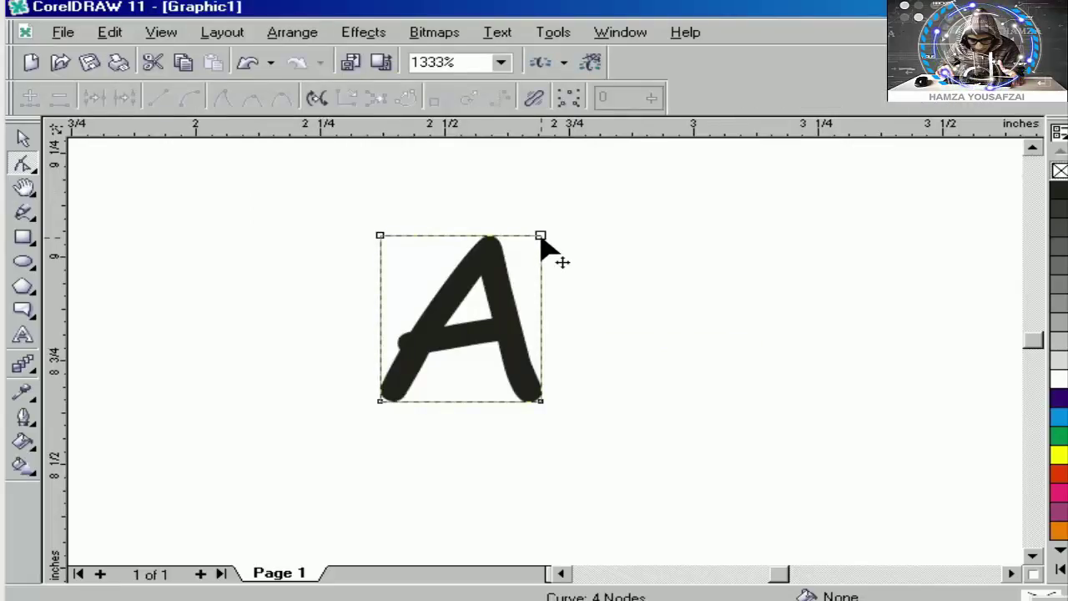
pyautogui.moveTo(541, 239); pyautogui.dragTo(498, 237)
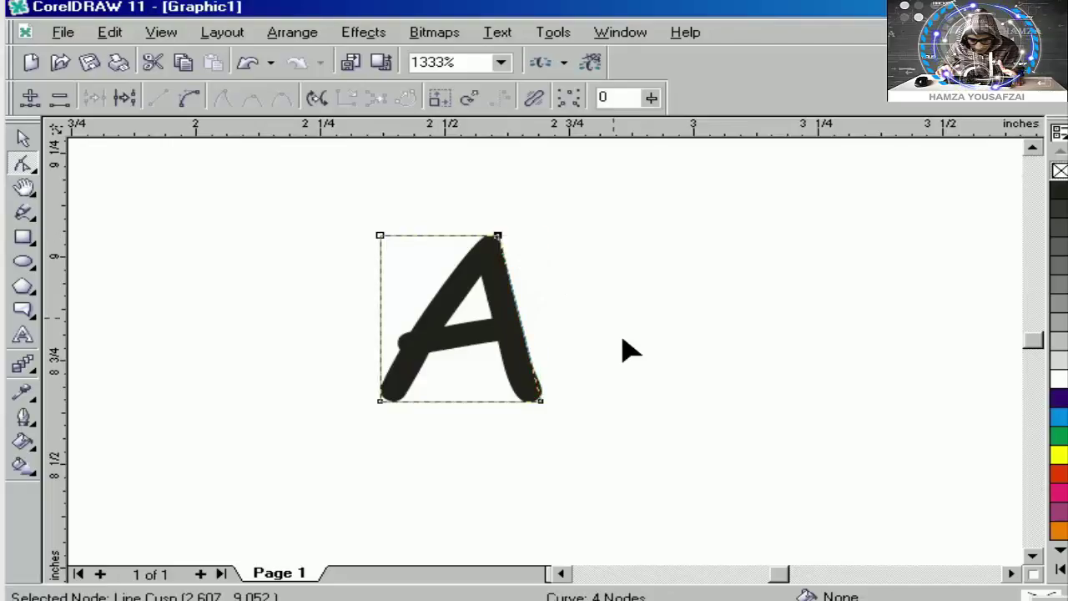
pyautogui.press('z')
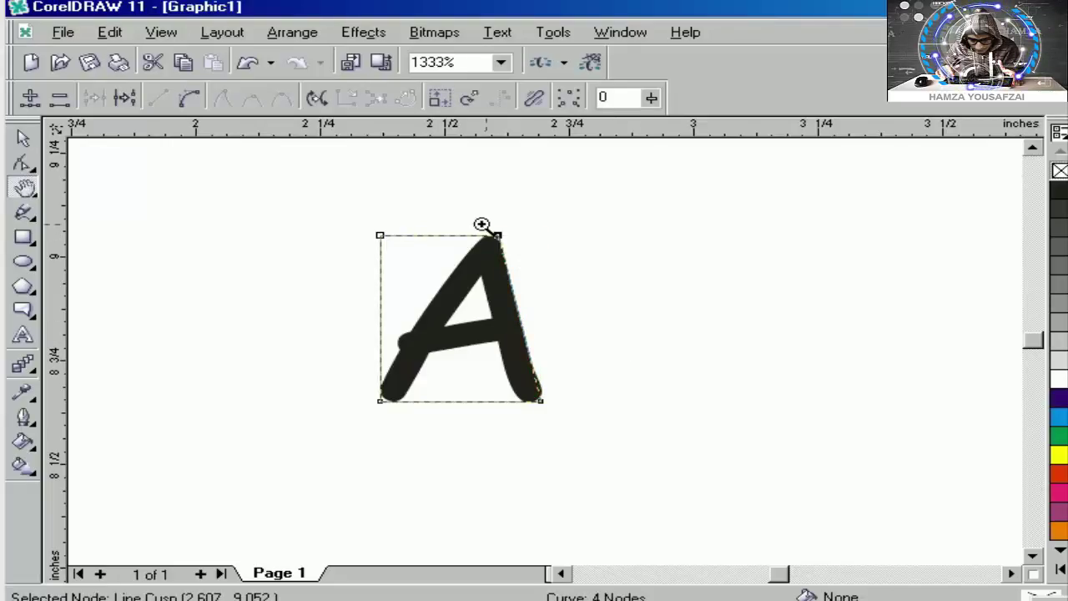
pyautogui.moveTo(469, 215); pyautogui.dragTo(574, 425)
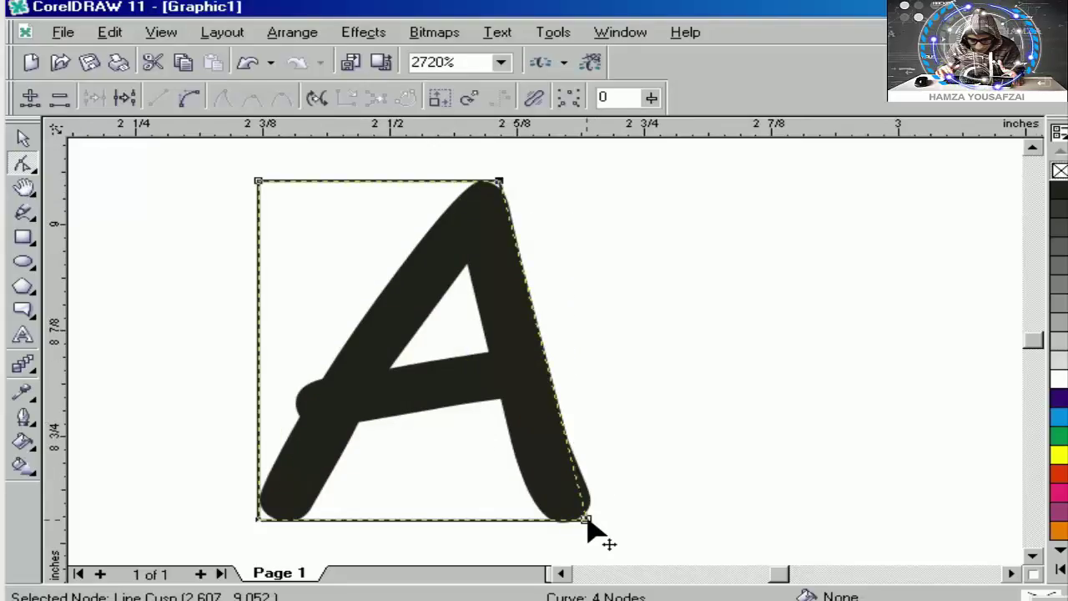
pyautogui.moveTo(585, 517); pyautogui.dragTo(586, 490)
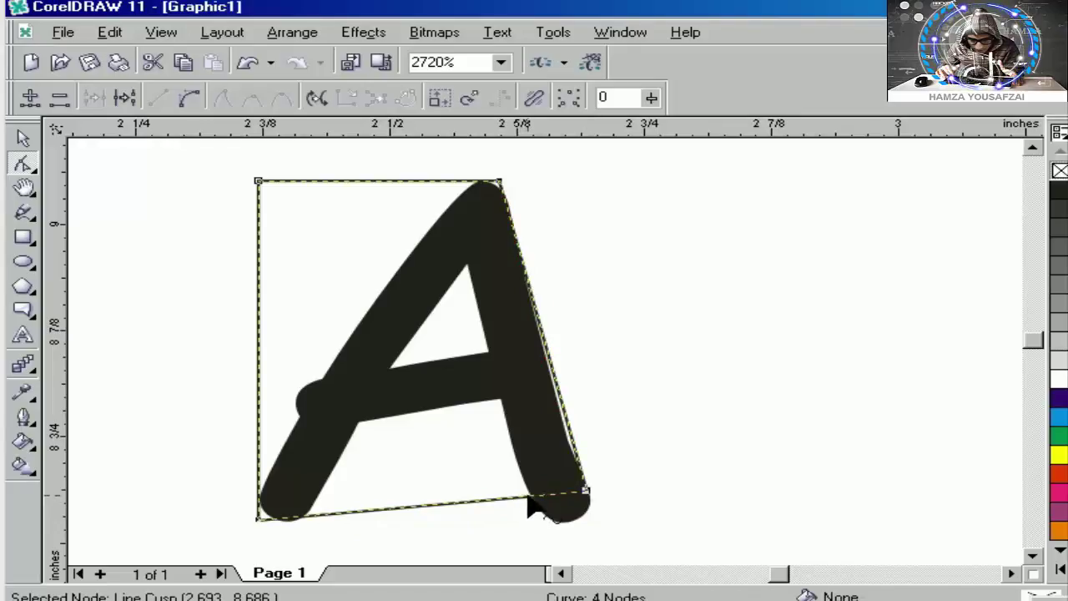
pyautogui.doubleClick(528, 498)
pyautogui.doubleClick(495, 500)
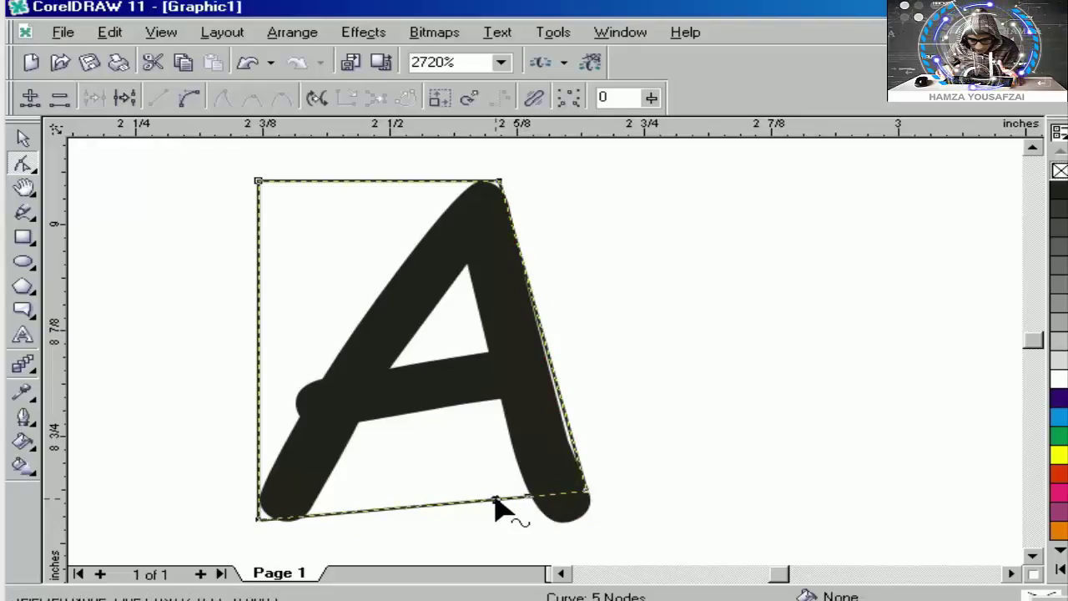
pyautogui.moveTo(495, 499); pyautogui.dragTo(458, 436)
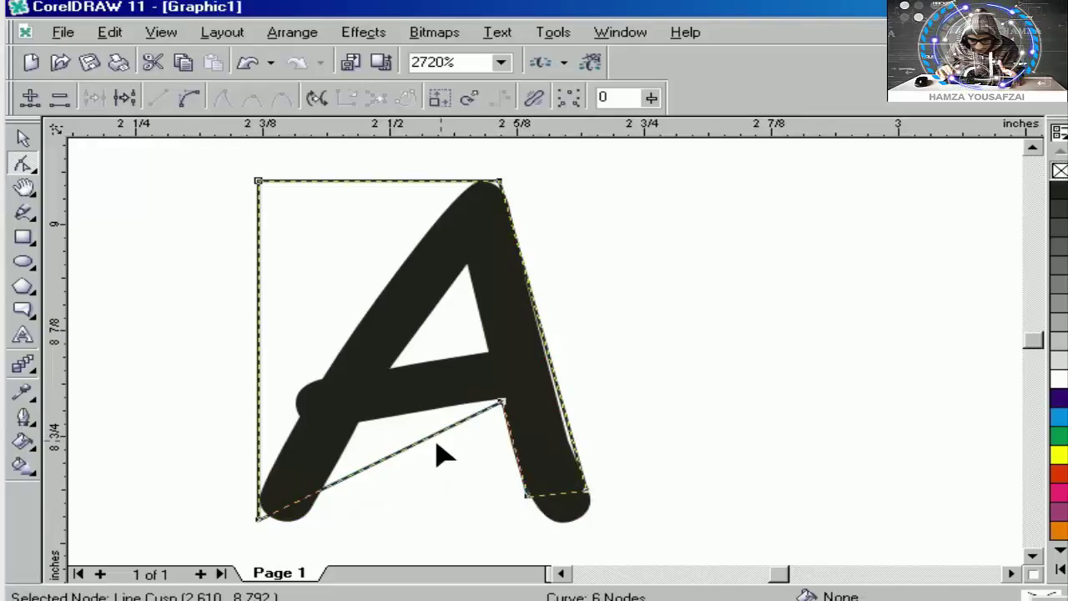
# Step: Add nodes and drag them under the crossbar, onto the left leg and foot, and toward the apex
pyautogui.doubleClick(423, 440)
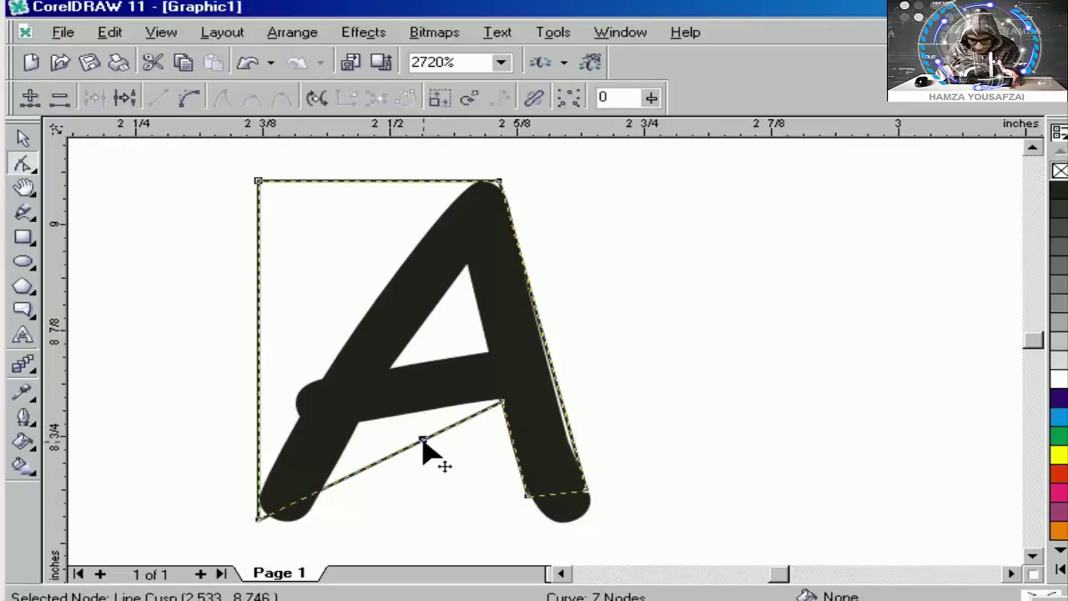
pyautogui.moveTo(424, 442); pyautogui.dragTo(358, 423)
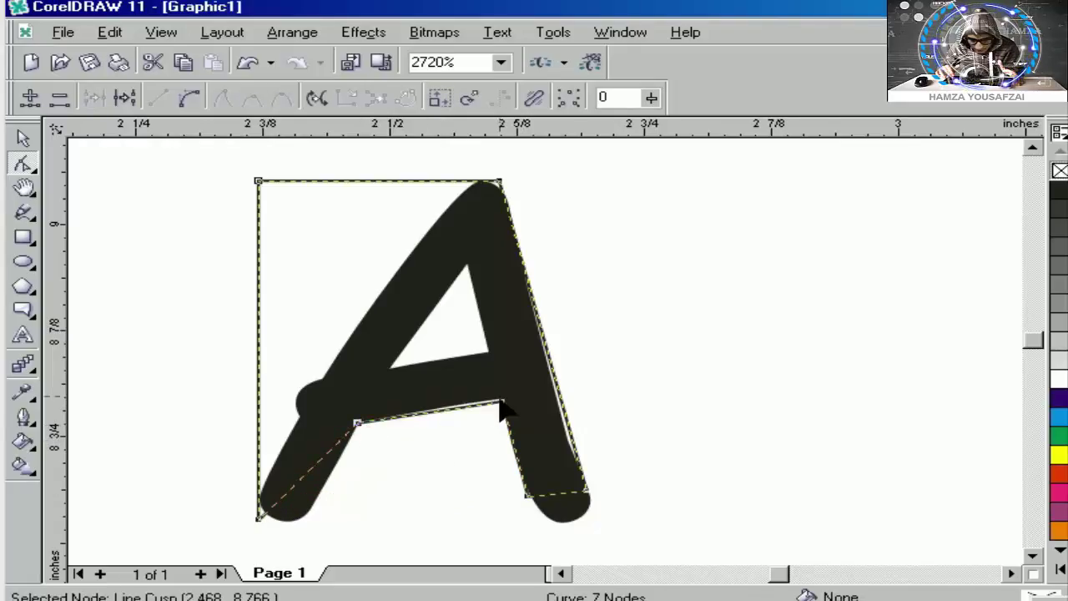
pyautogui.moveTo(502, 401); pyautogui.dragTo(498, 398)
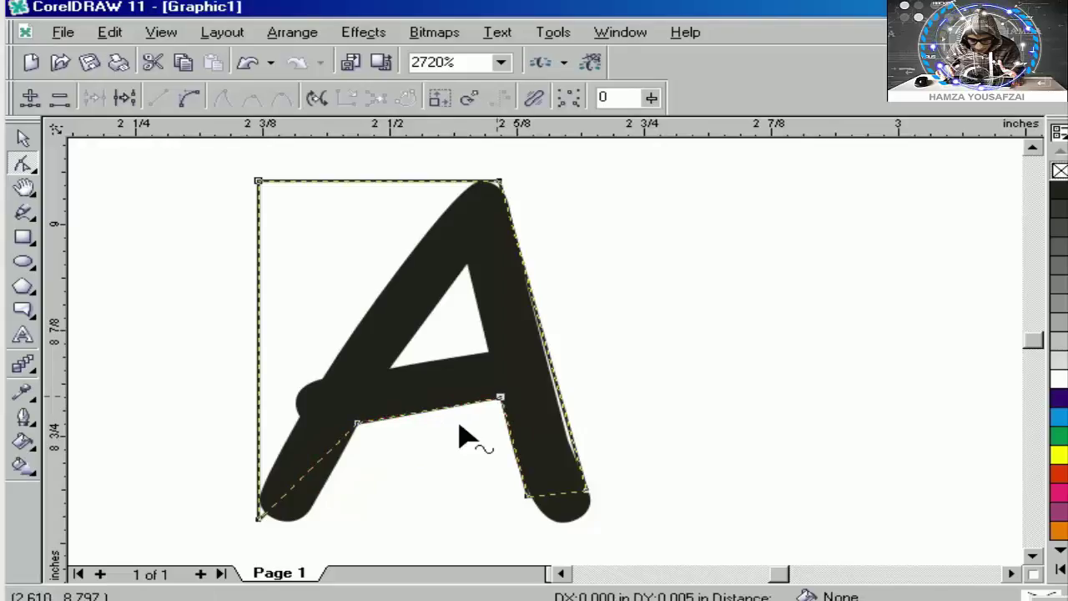
pyautogui.doubleClick(297, 488)
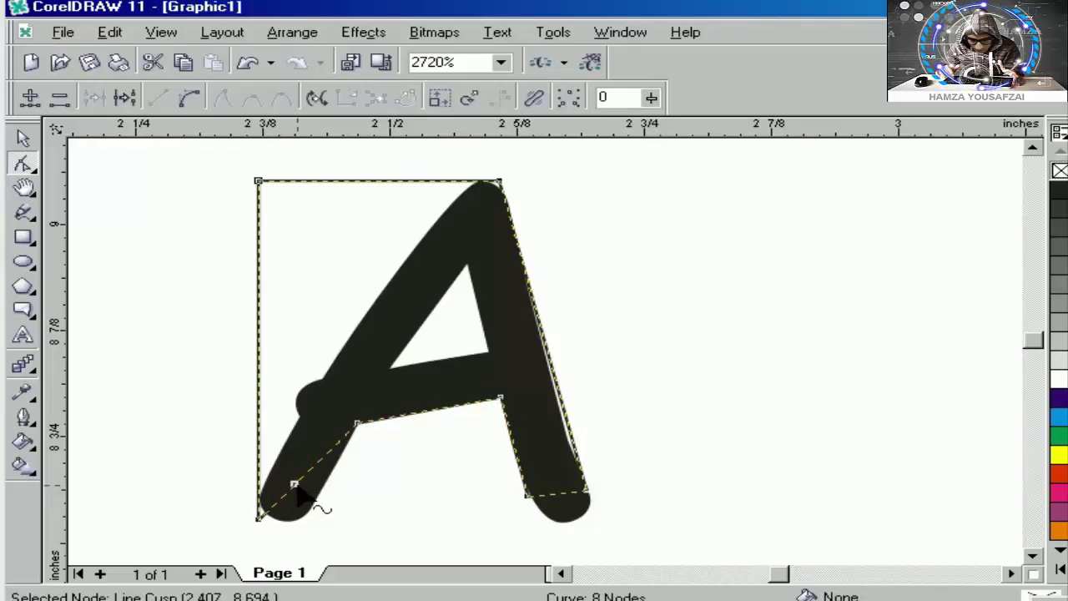
pyautogui.moveTo(297, 488); pyautogui.dragTo(316, 500)
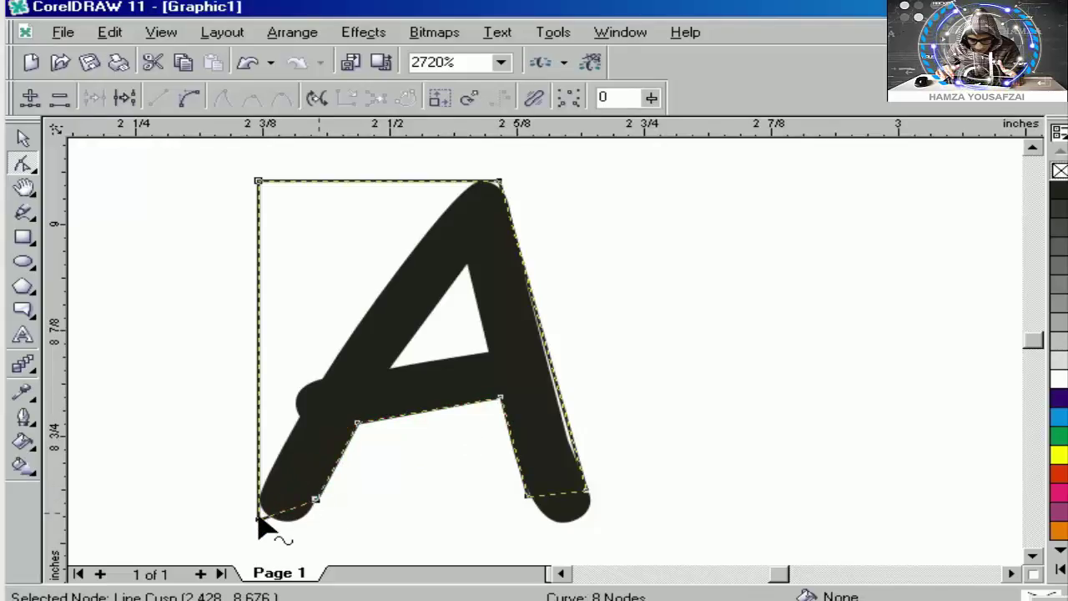
pyautogui.moveTo(258, 518); pyautogui.dragTo(319, 243)
pyautogui.click(261, 442)
pyautogui.doubleClick(292, 382)
pyautogui.moveTo(257, 182); pyautogui.dragTo(504, 183)
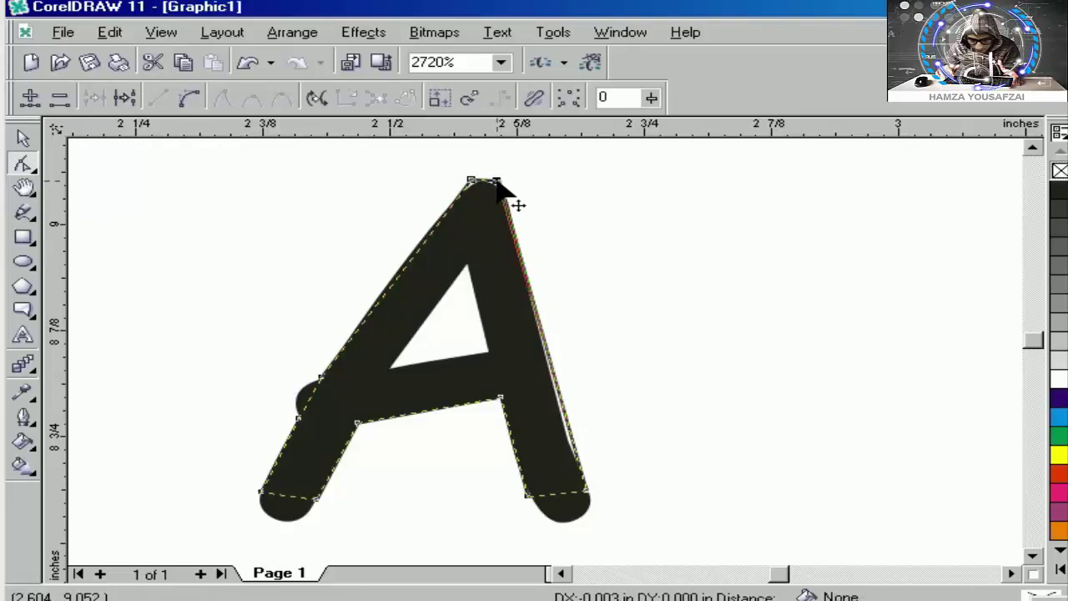
# Step: Bend the right foot's bottom segment so it wraps around the foot
pyautogui.click(560, 503)
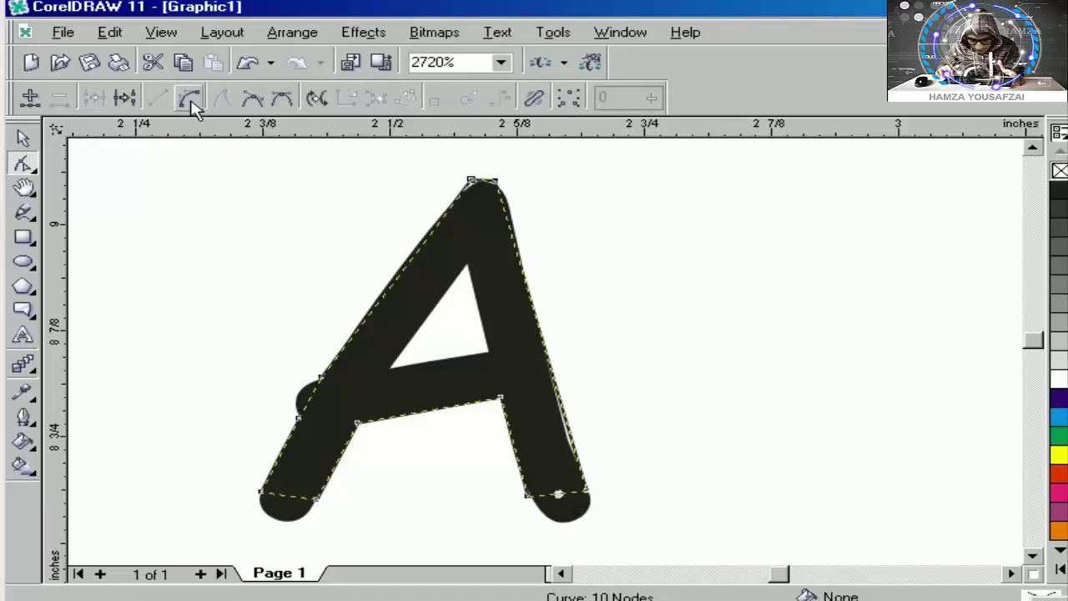
pyautogui.click(559, 496)
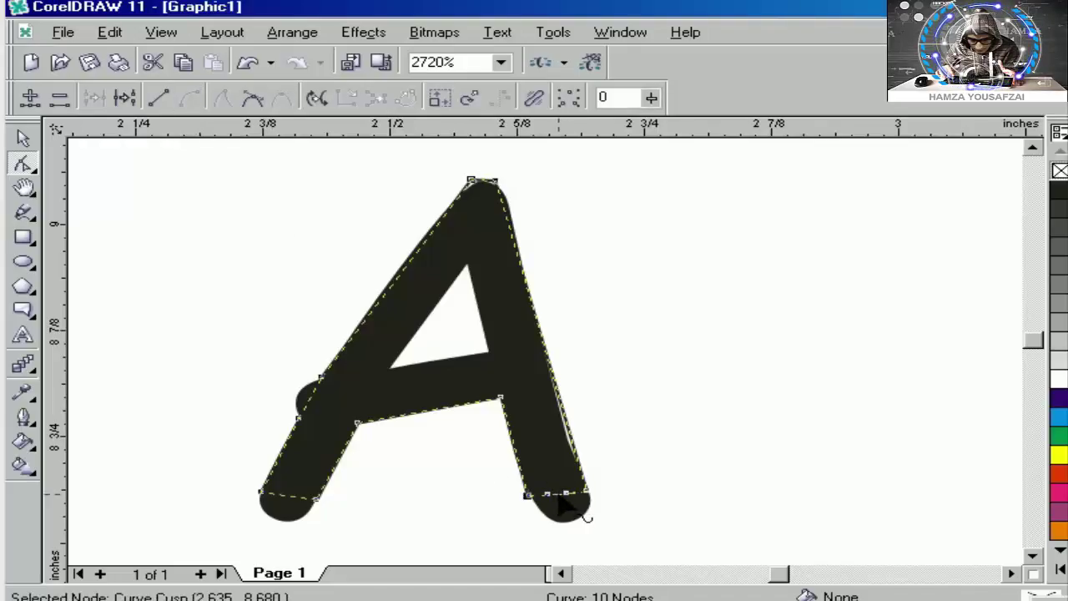
pyautogui.moveTo(564, 496); pyautogui.dragTo(573, 531)
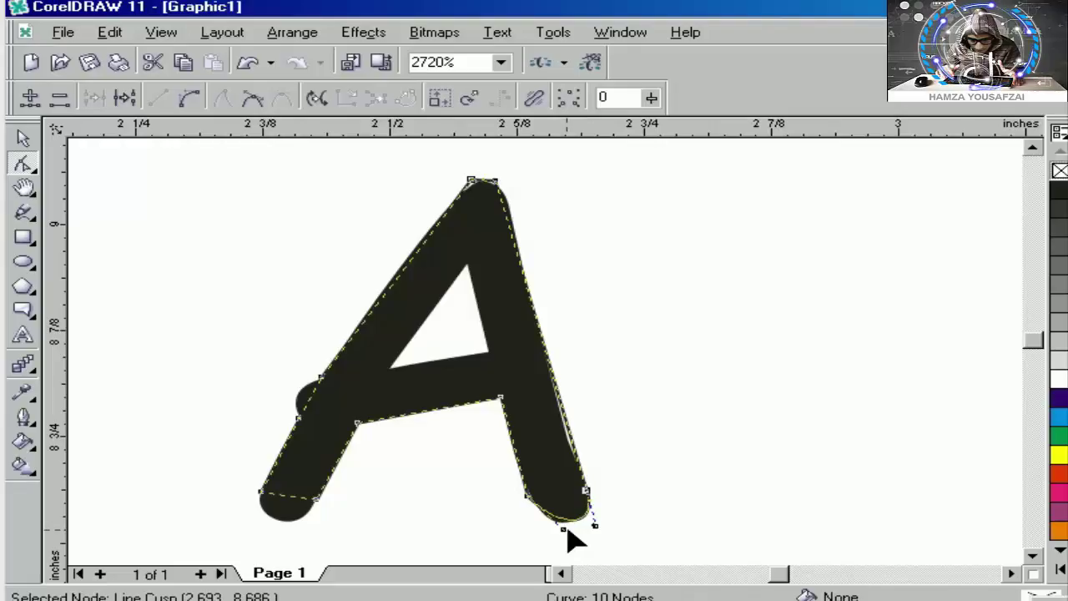
pyautogui.click(549, 541)
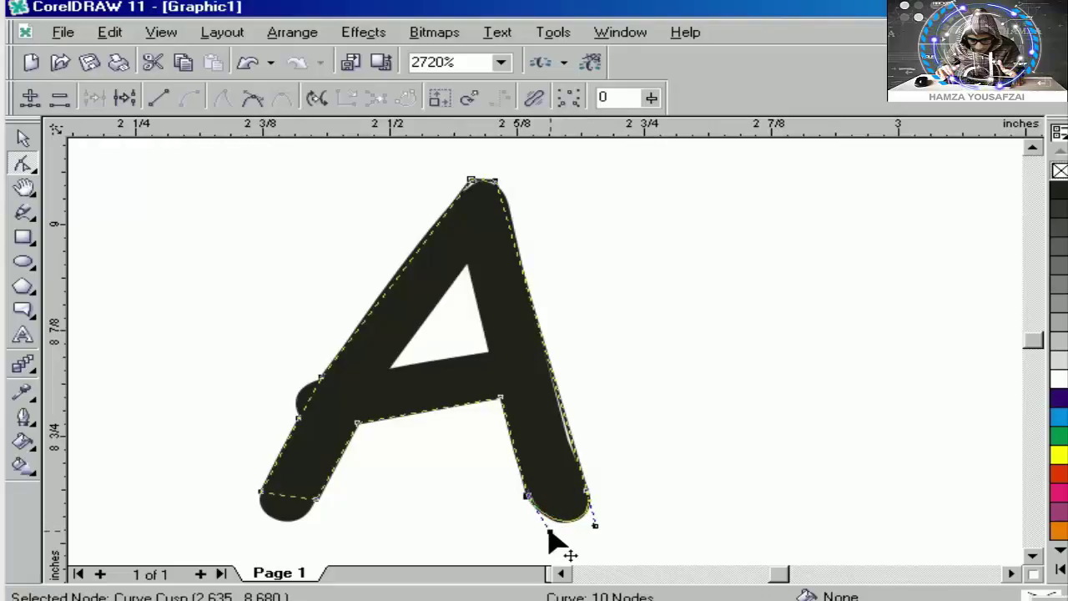
# Step: Curve the left foot's bottom segment around the foot and move the nearby node onto the left bump
pyautogui.click(286, 496)
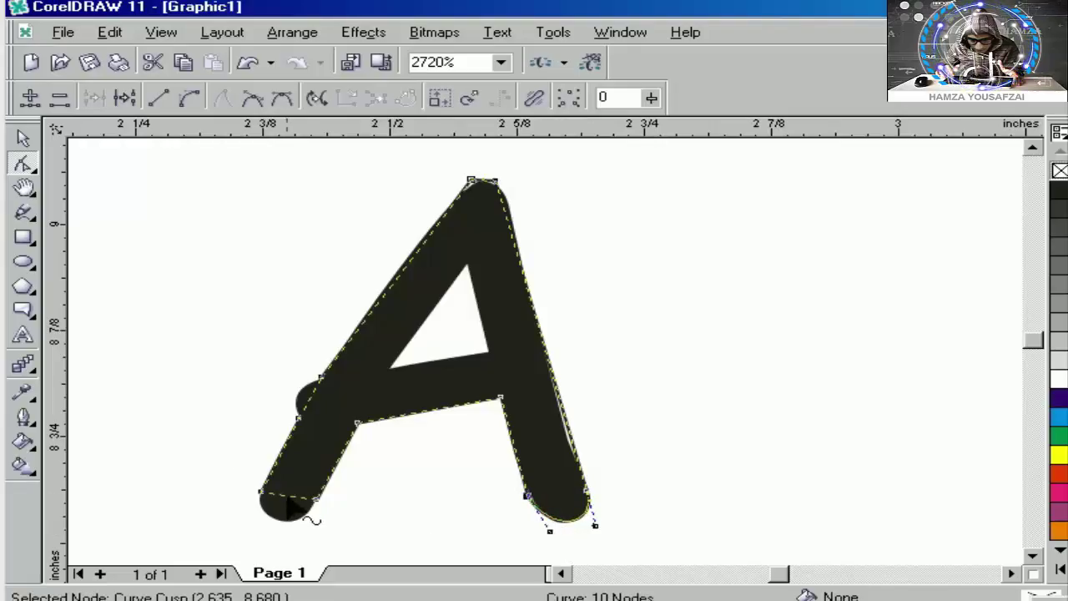
pyautogui.click(189, 98)
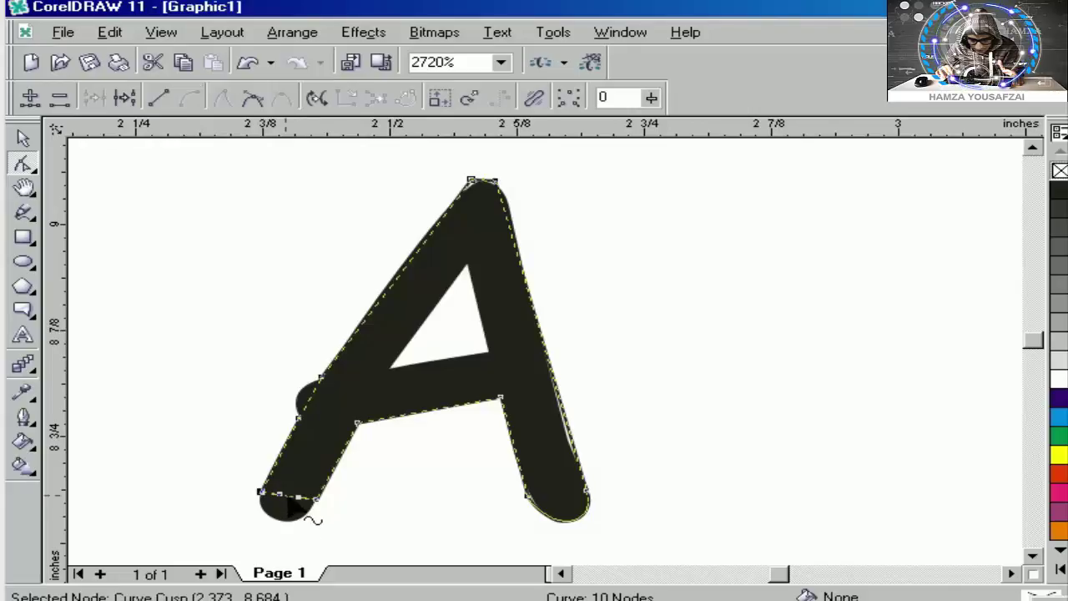
pyautogui.moveTo(289, 498); pyautogui.dragTo(298, 534)
pyautogui.click(262, 529)
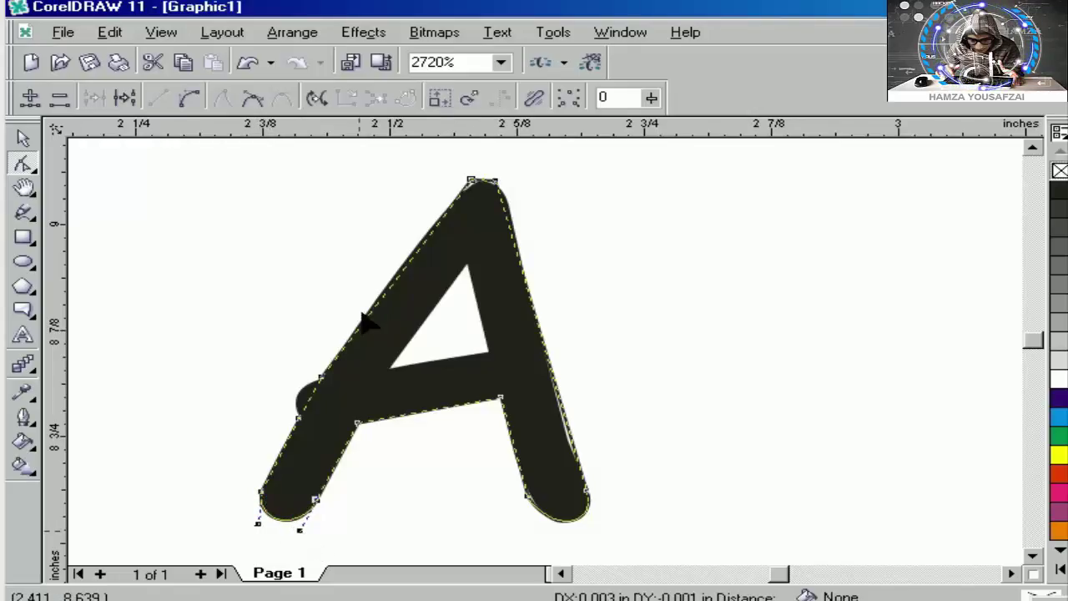
pyautogui.click(293, 258)
pyautogui.click(308, 401)
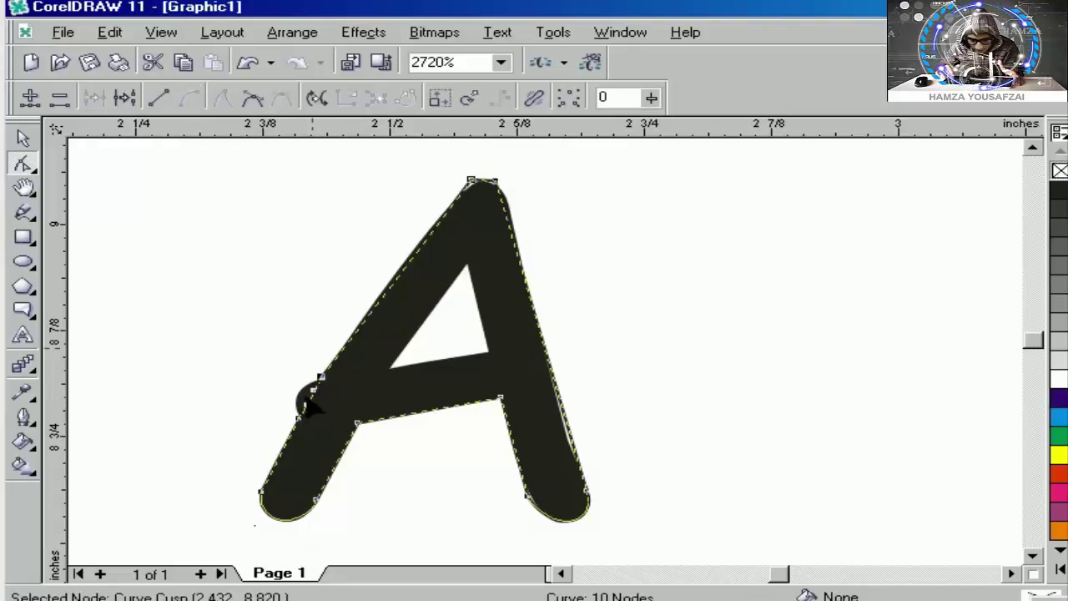
pyautogui.moveTo(308, 400); pyautogui.dragTo(303, 395)
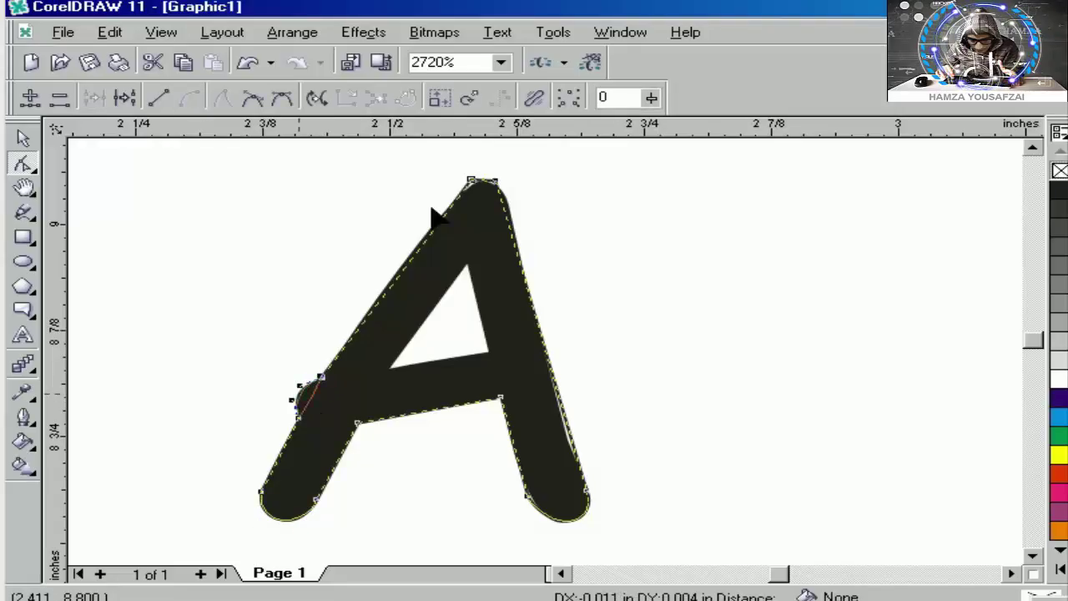
pyautogui.press('F2')
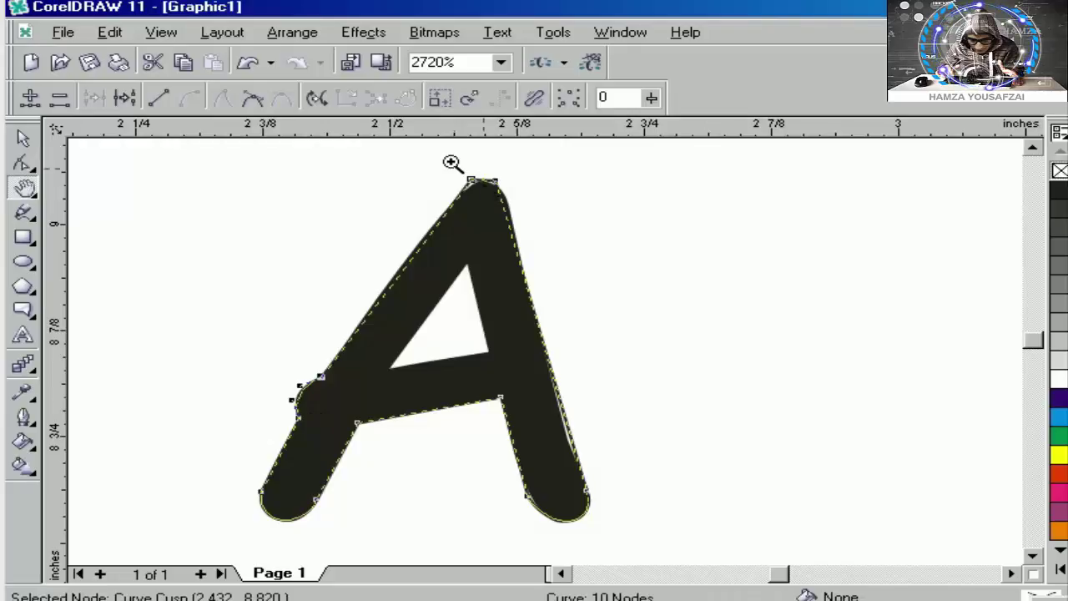
# Step: Convert the apex's top segment to a curve and add nodes to round the A's apex
pyautogui.moveTo(453, 162); pyautogui.dragTo(565, 369)
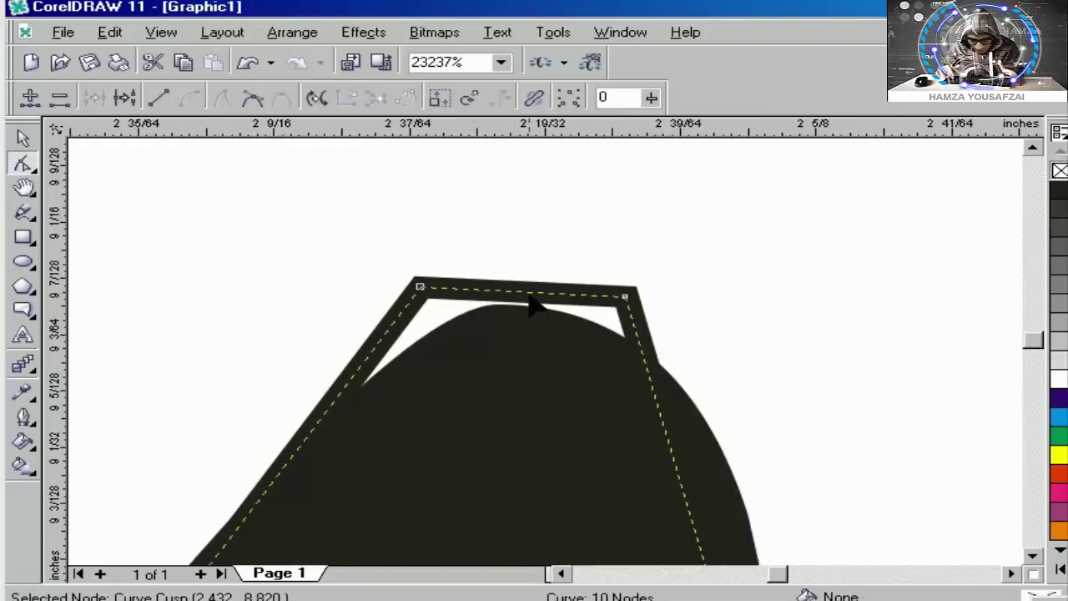
pyautogui.click(523, 292)
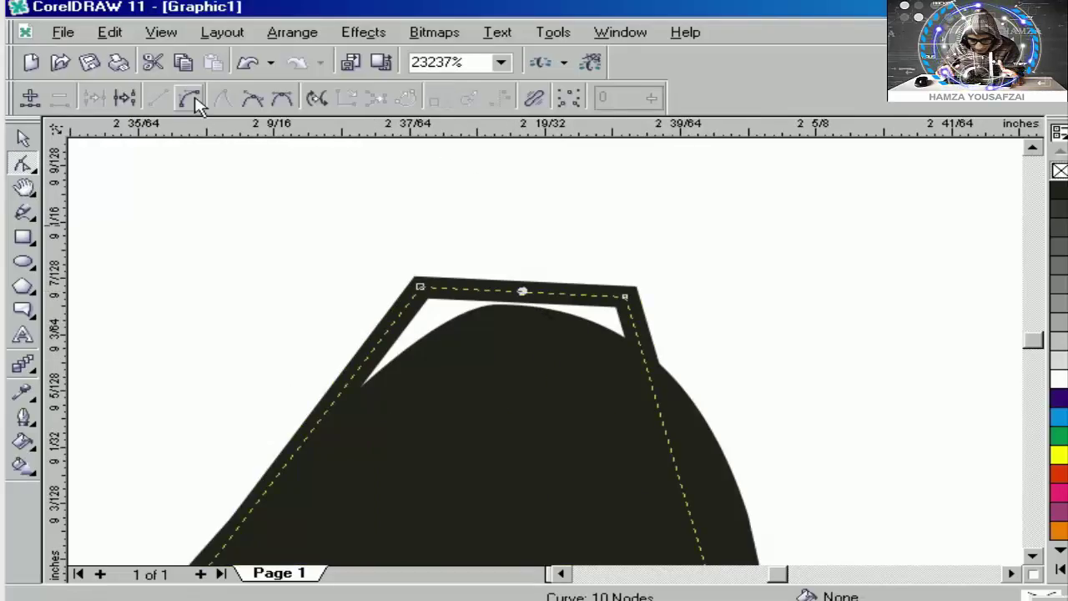
pyautogui.click(190, 99)
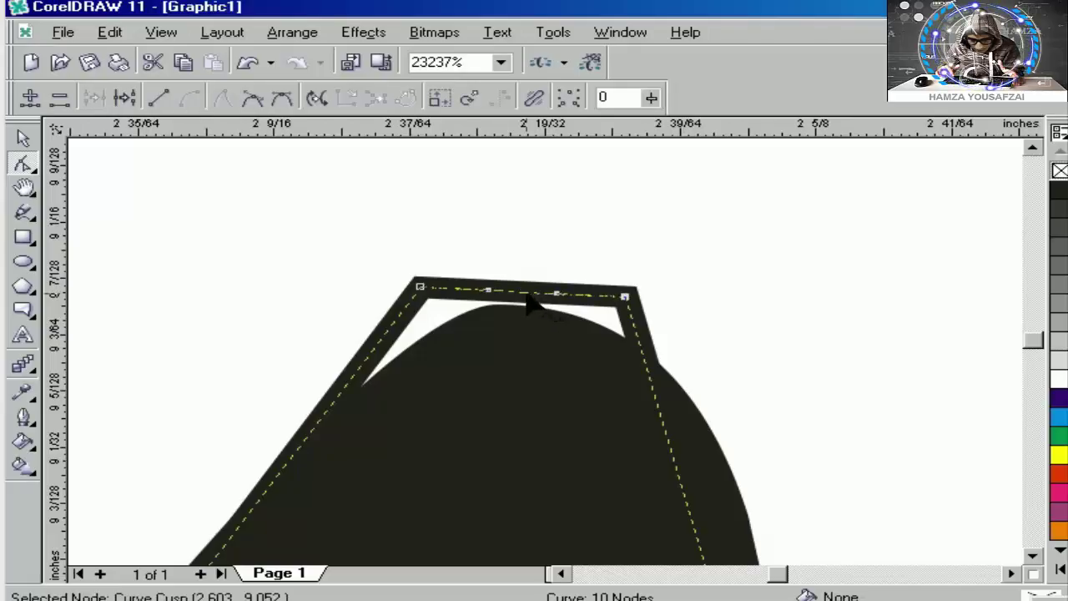
pyautogui.click(520, 298)
pyautogui.moveTo(370, 253); pyautogui.dragTo(619, 312)
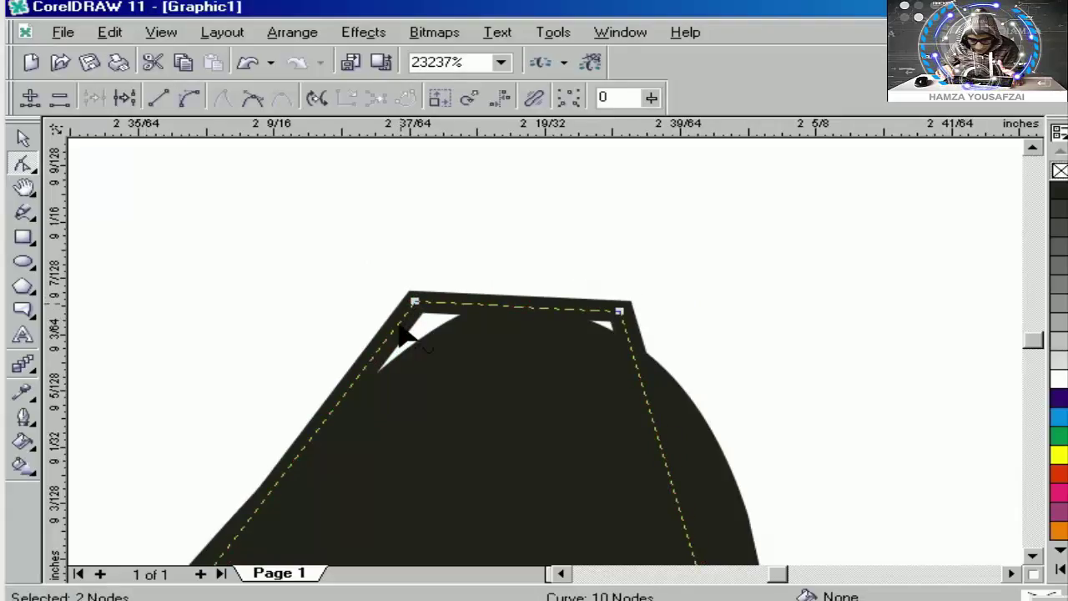
pyautogui.doubleClick(353, 384)
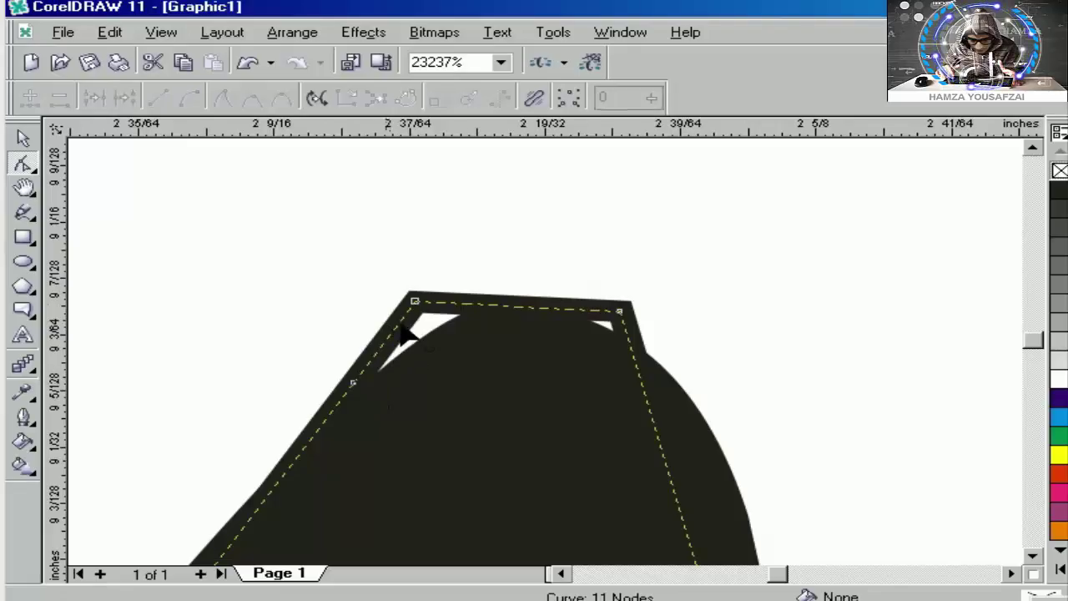
pyautogui.moveTo(414, 302); pyautogui.dragTo(467, 310)
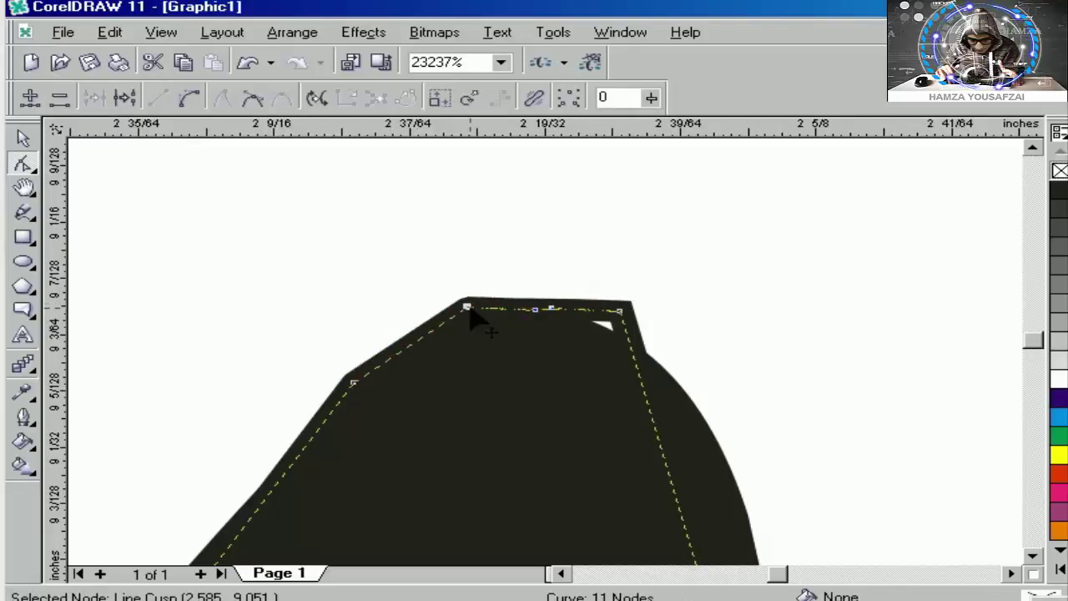
pyautogui.doubleClick(638, 373)
pyautogui.moveTo(637, 373); pyautogui.dragTo(662, 378)
pyautogui.moveTo(619, 311); pyautogui.dragTo(618, 325)
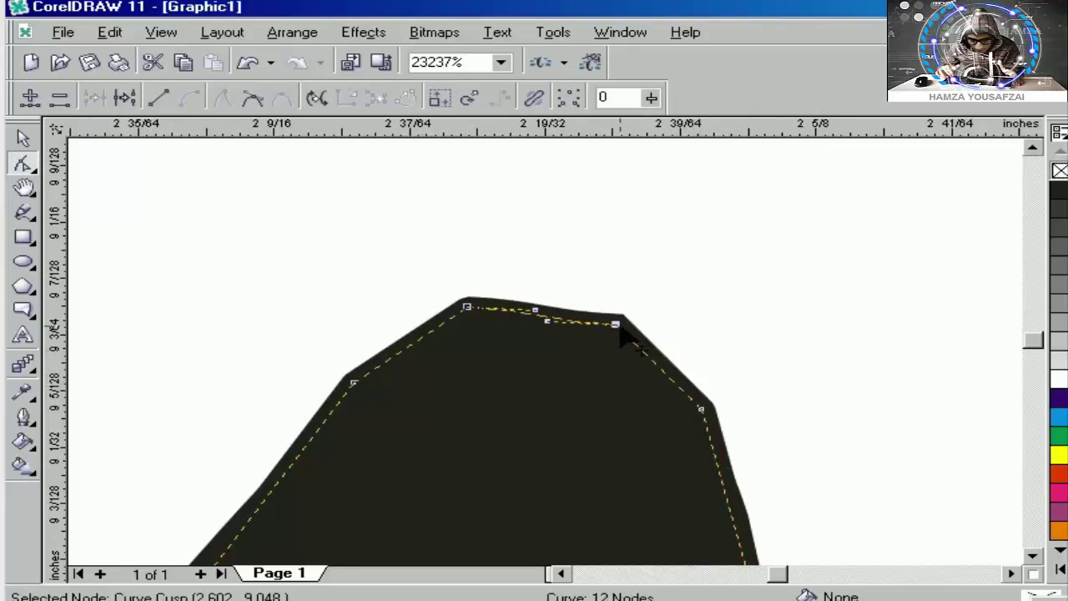
pyautogui.press('F4')
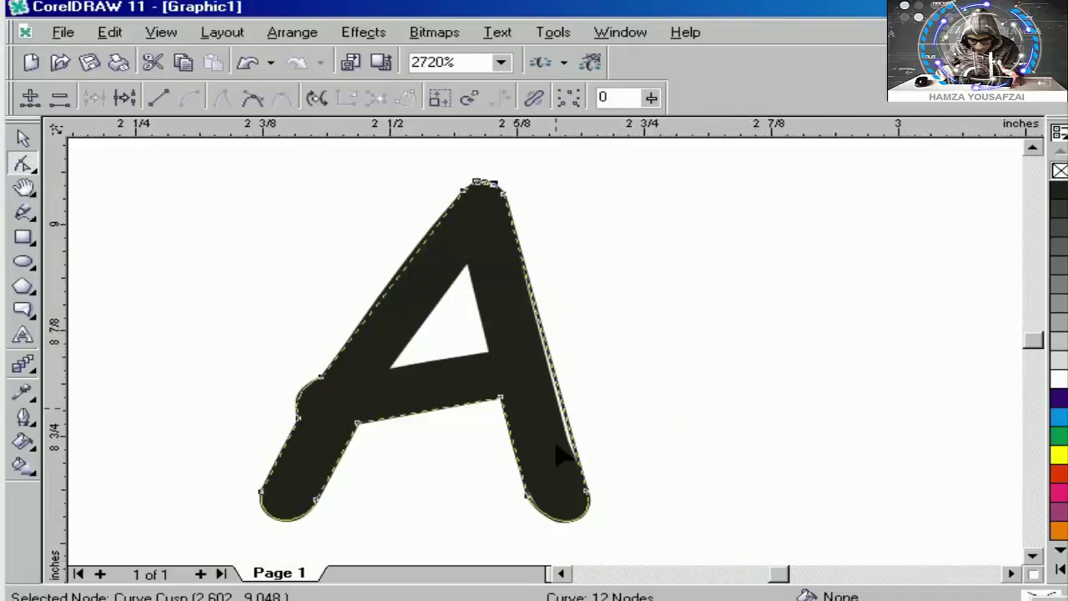
# Step: Convert the A's right edge segment to a curve and bend it along the slanted side
pyautogui.press('F2')
pyautogui.moveTo(462, 204)
pyautogui.mouseDown()
pyautogui.moveTo(576, 324)
pyautogui.moveTo(614, 501)
pyautogui.mouseUp()
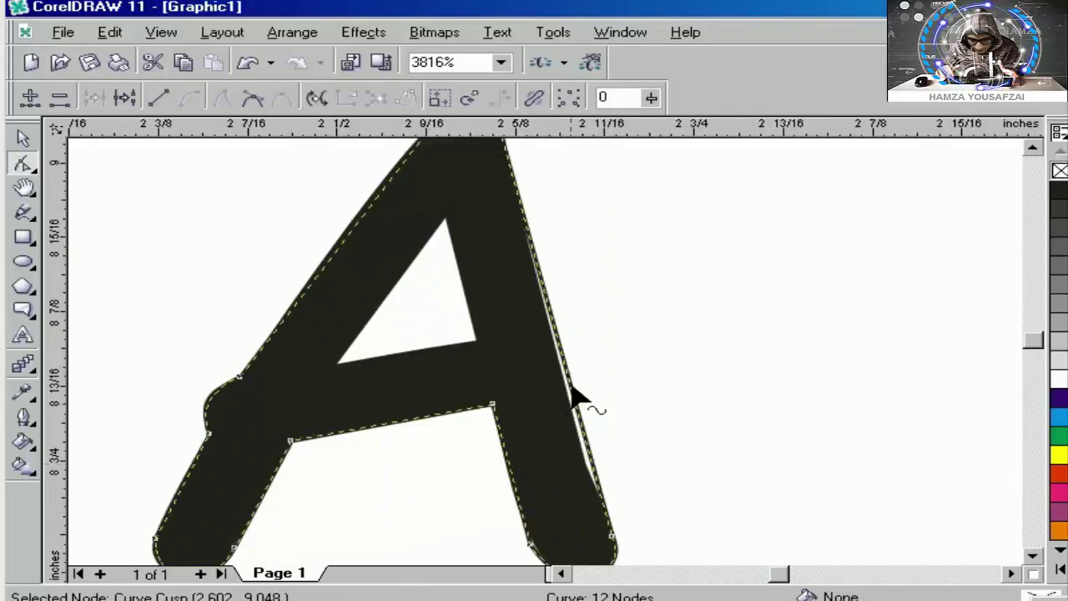
pyautogui.click(573, 390)
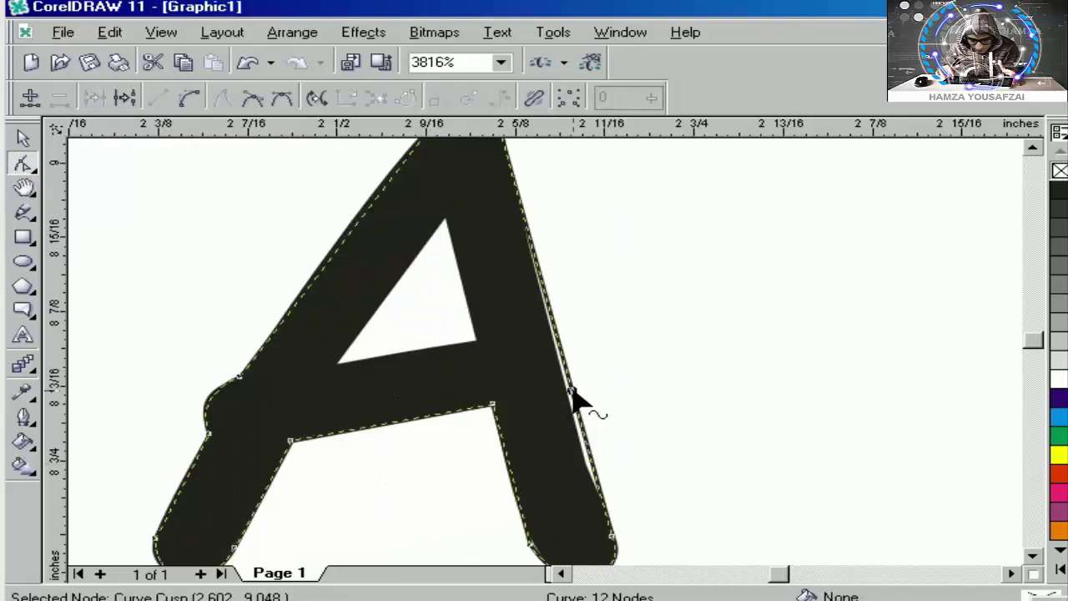
pyautogui.click(189, 98)
pyautogui.moveTo(582, 424); pyautogui.dragTo(715, 441)
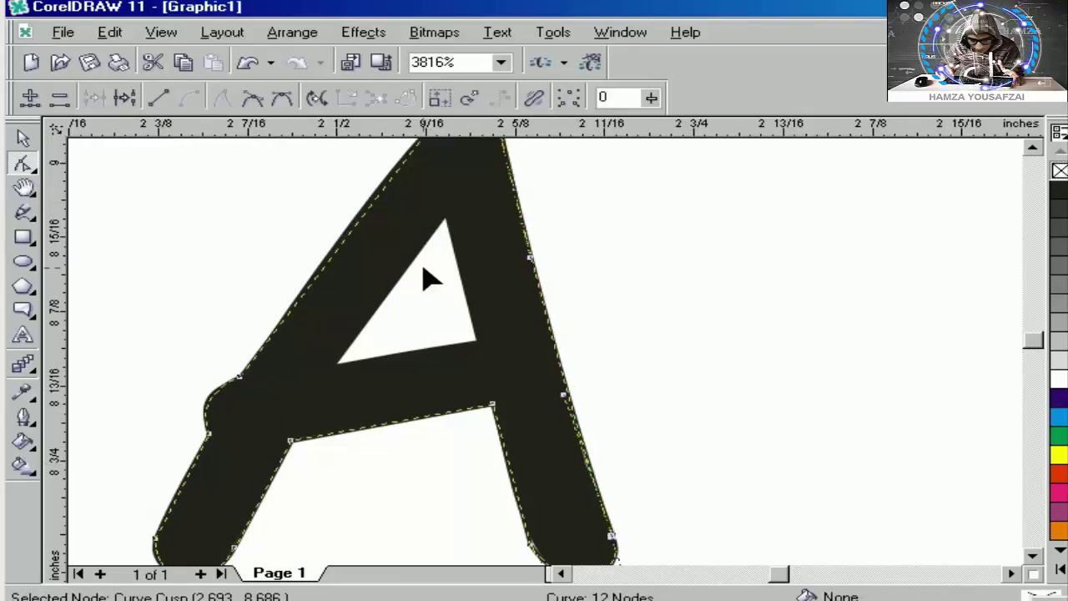
pyautogui.press('F6')
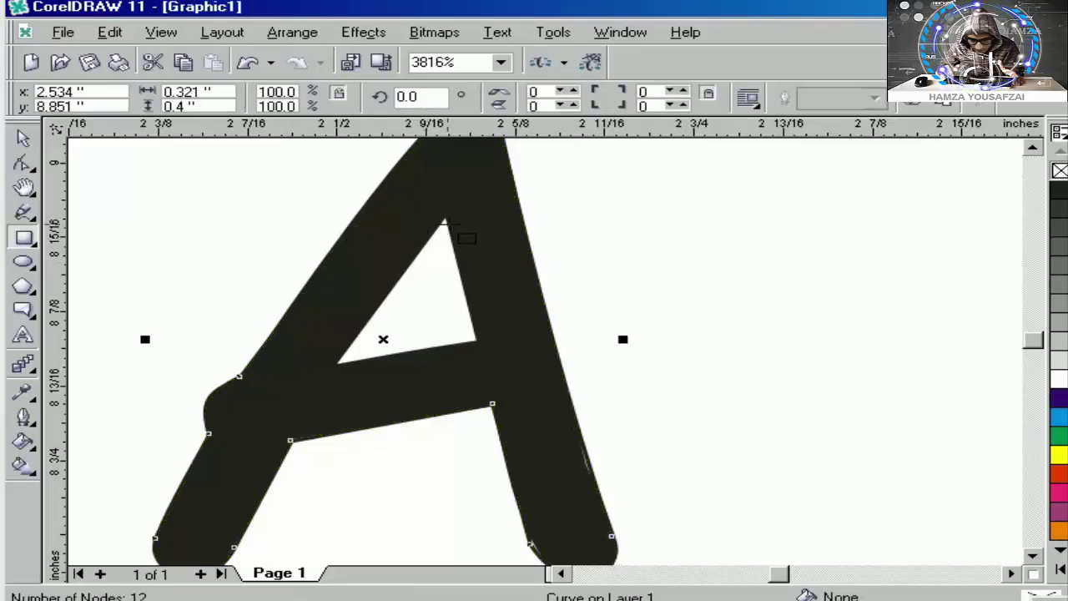
# Step: Draw a rectangle over the A's counter, convert it to curves, and drag its corners into a triangle
pyautogui.click(445, 223)
pyautogui.moveTo(358, 212); pyautogui.dragTo(470, 368)
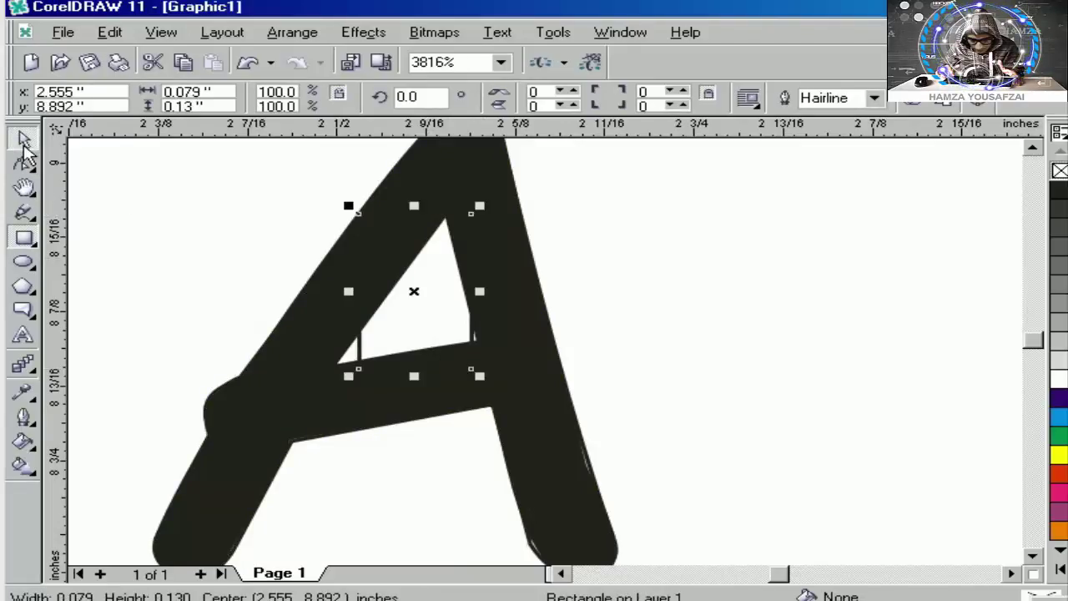
pyautogui.click(24, 162)
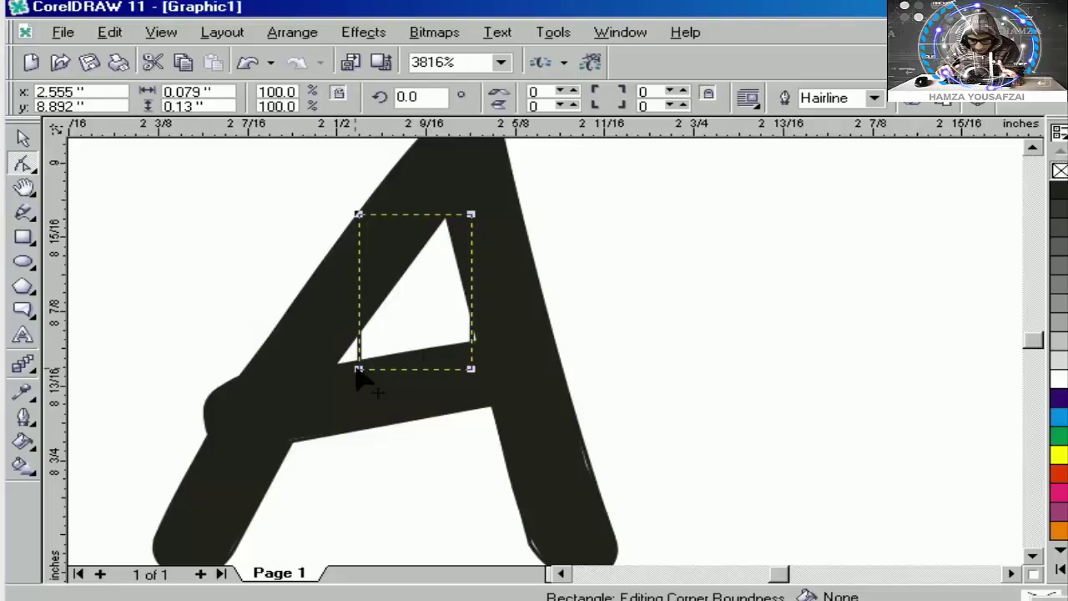
pyautogui.moveTo(357, 370); pyautogui.dragTo(351, 378)
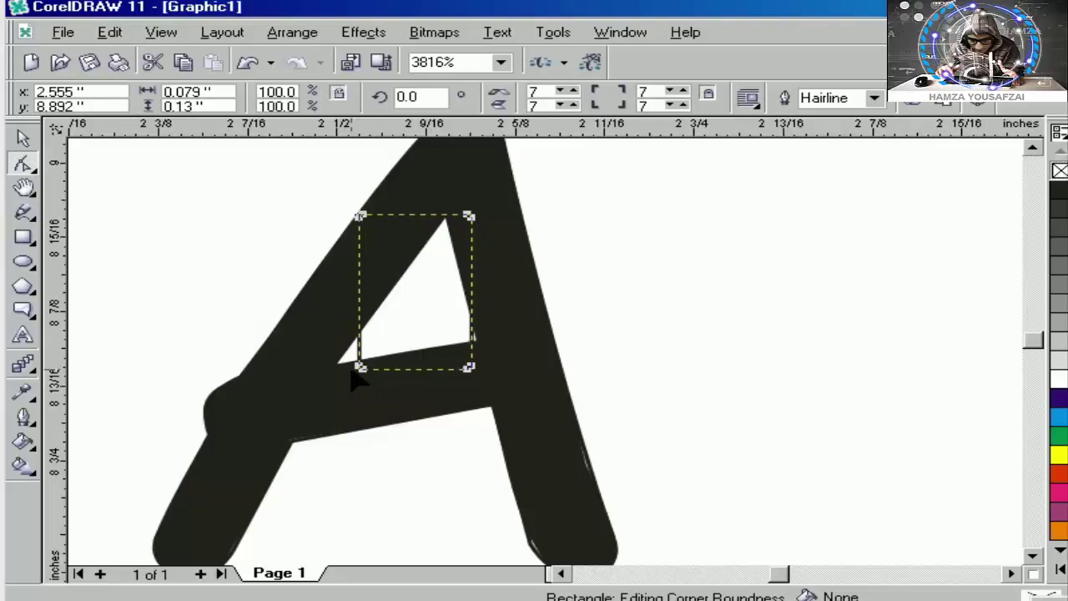
pyautogui.hotkey('ctrl', 'q')
pyautogui.moveTo(357, 370); pyautogui.dragTo(339, 364)
pyautogui.moveTo(357, 215); pyautogui.dragTo(442, 216)
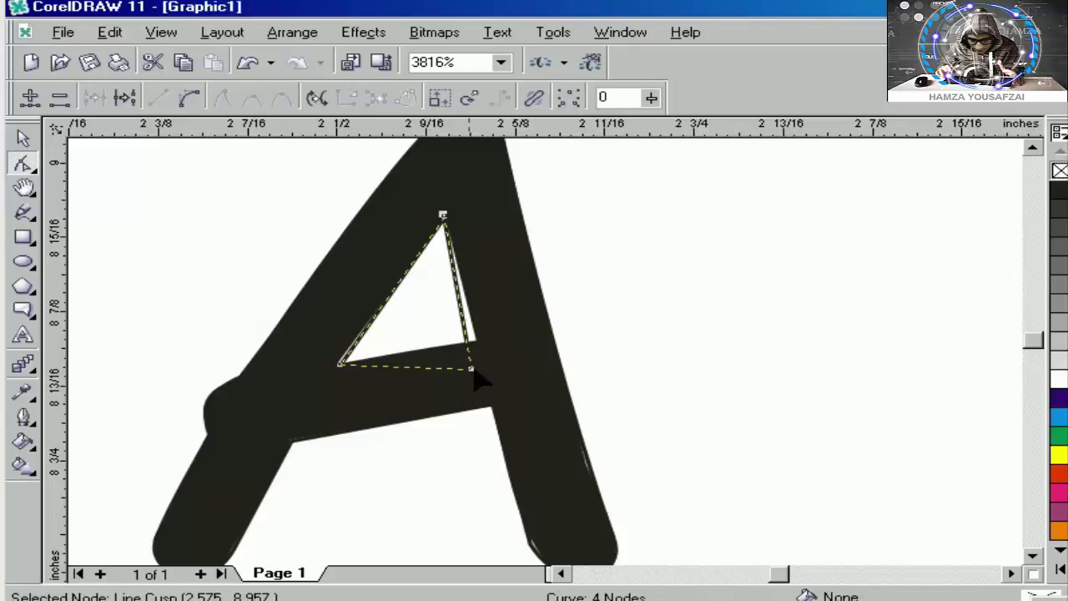
pyautogui.moveTo(473, 375); pyautogui.dragTo(475, 341)
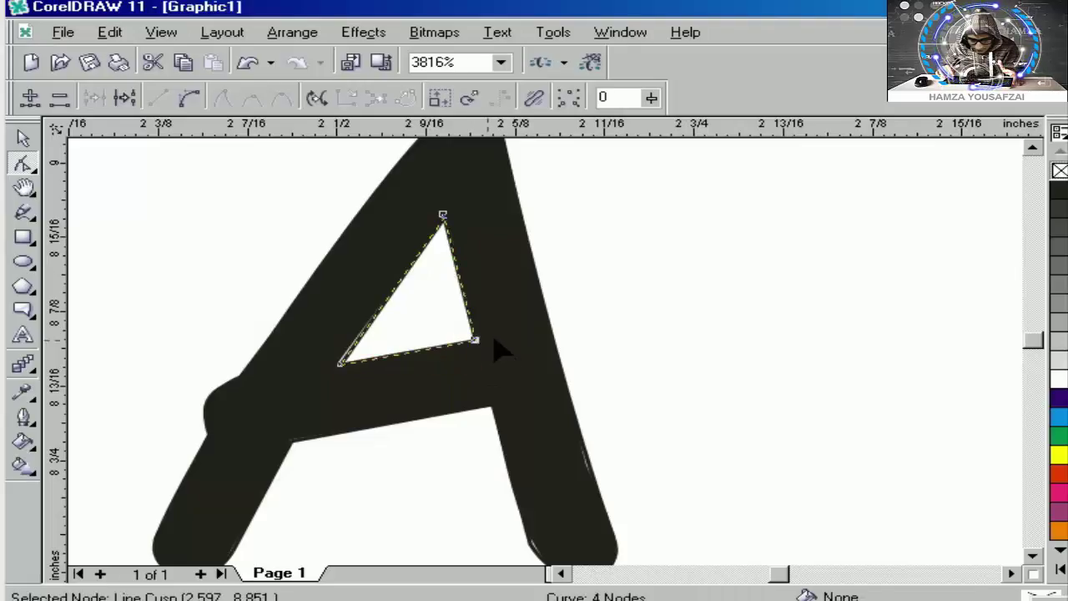
pyautogui.press('space')
pyautogui.click(488, 364)
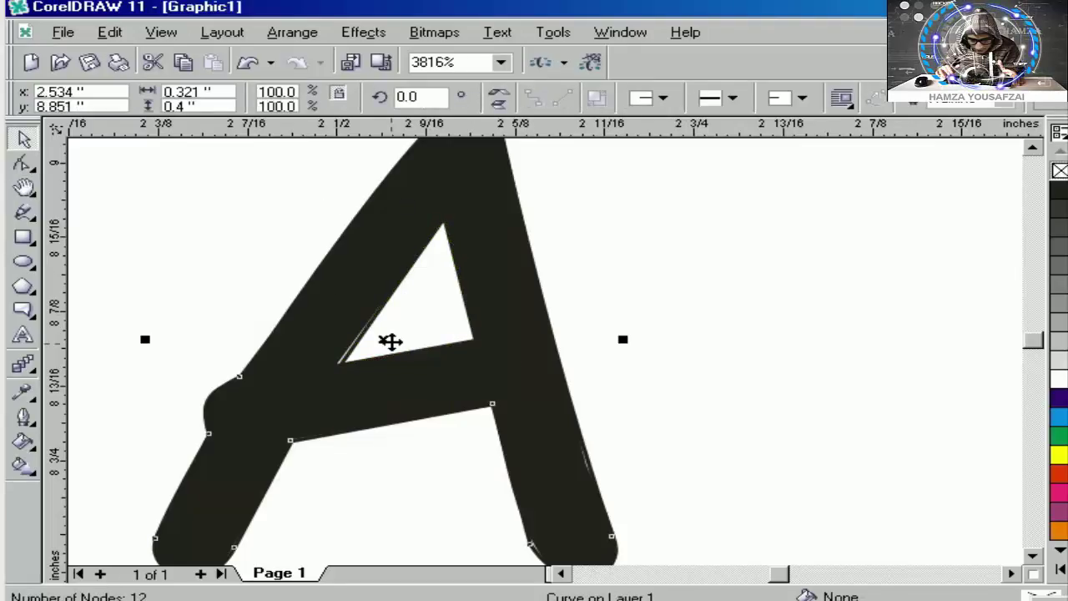
# Step: Move the traced A beside the original, fit the triangle into its hole, and delete the text A
pyautogui.moveTo(389, 341); pyautogui.dragTo(847, 329)
pyautogui.scroll(-1, 492, 298)
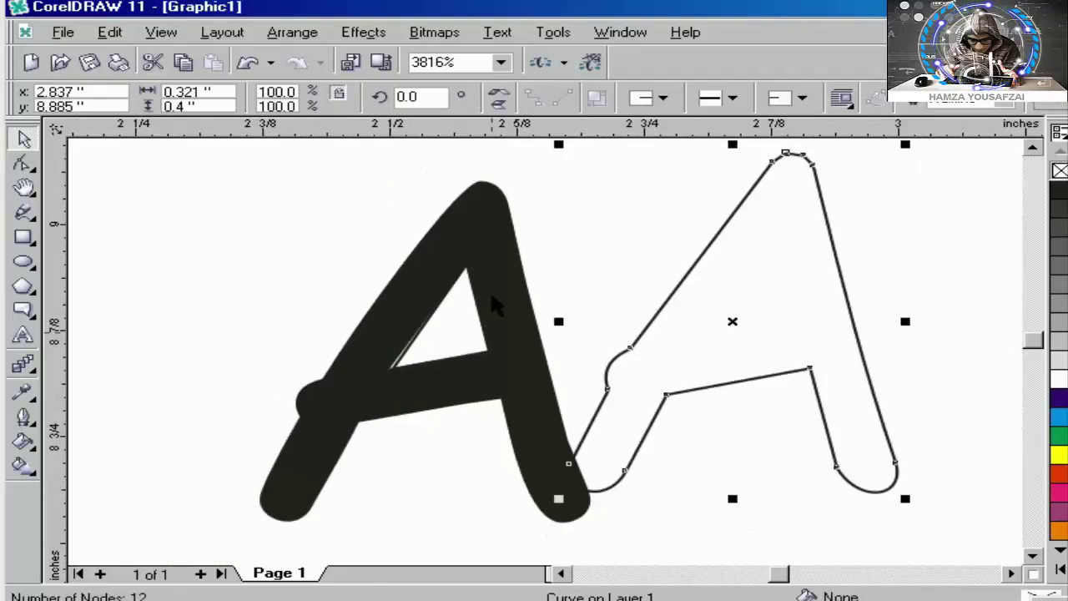
pyautogui.click(444, 321)
pyautogui.moveTo(445, 315); pyautogui.dragTo(755, 285)
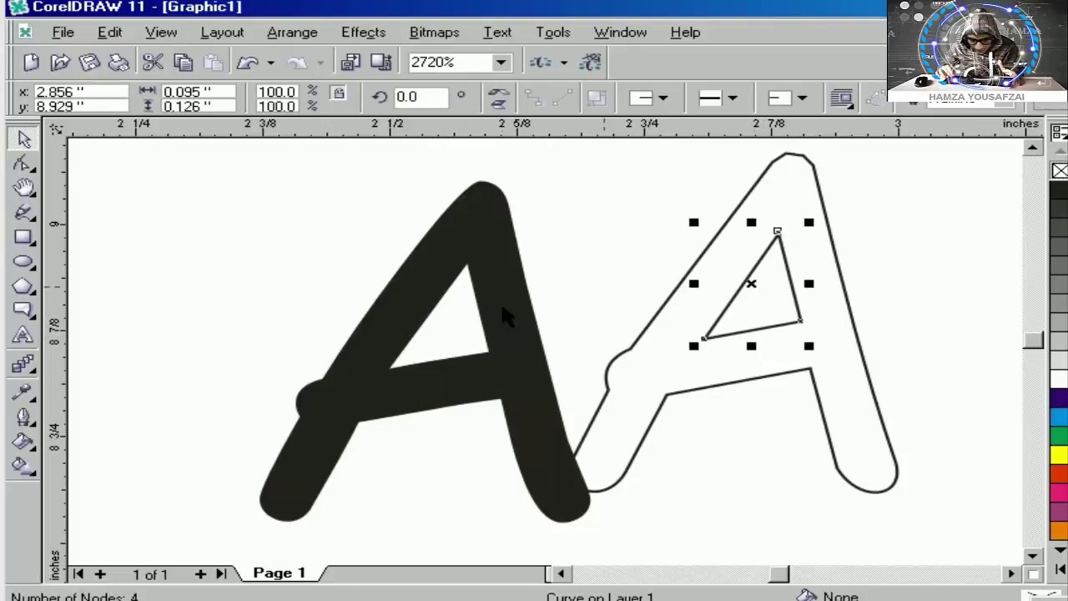
pyautogui.click(502, 307)
pyautogui.press('Delete')
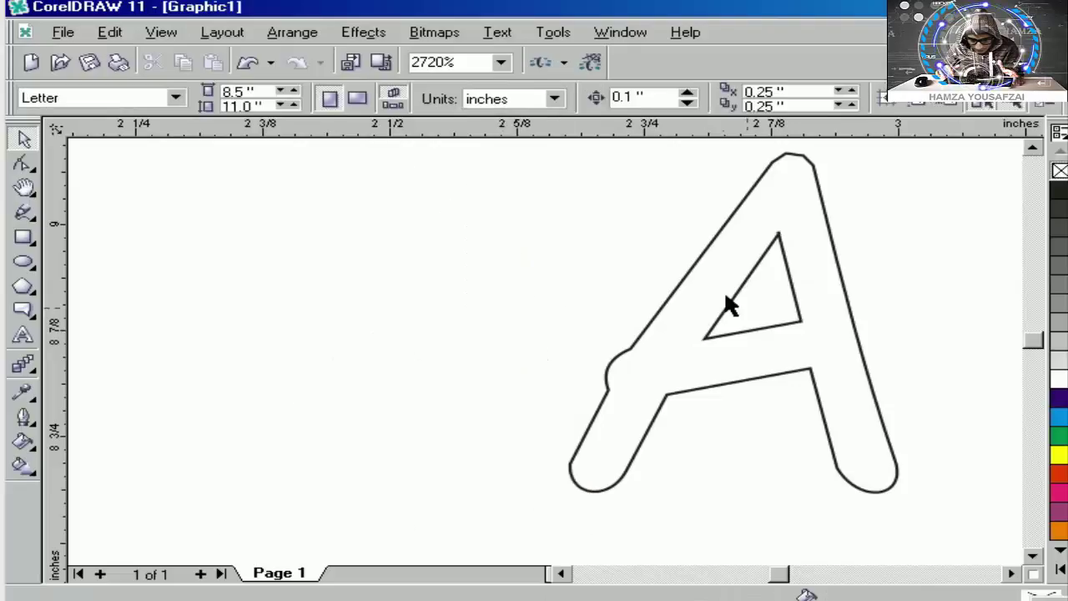
# Step: Combine the outline A and triangle into one curve (Ctrl+L) and fill it solid black
pyautogui.scroll(-2, 500, 186)
pyautogui.moveTo(500, 175); pyautogui.dragTo(739, 409)
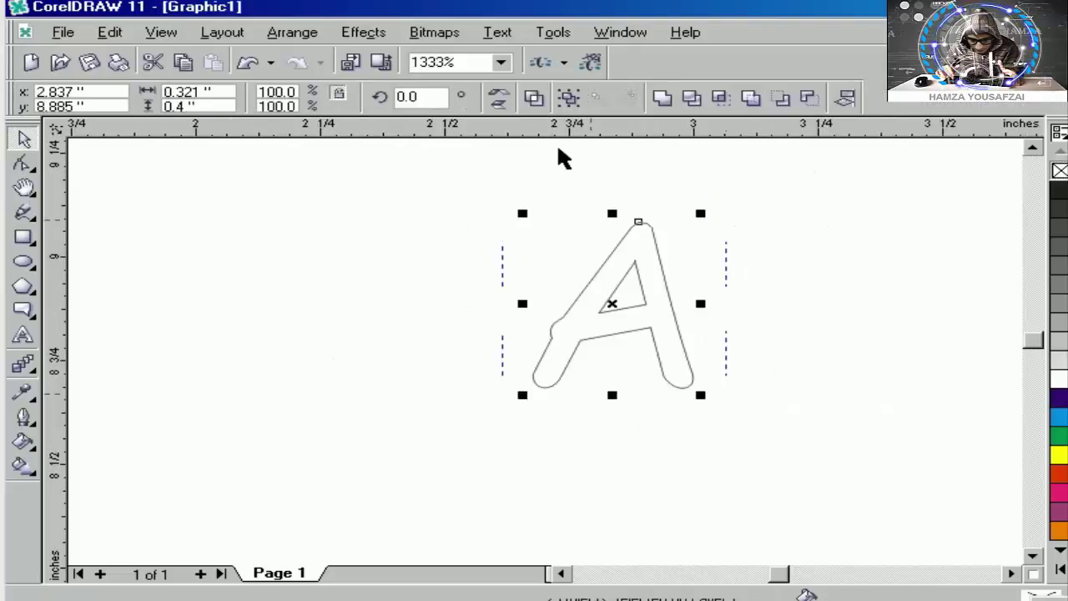
pyautogui.click(567, 100)
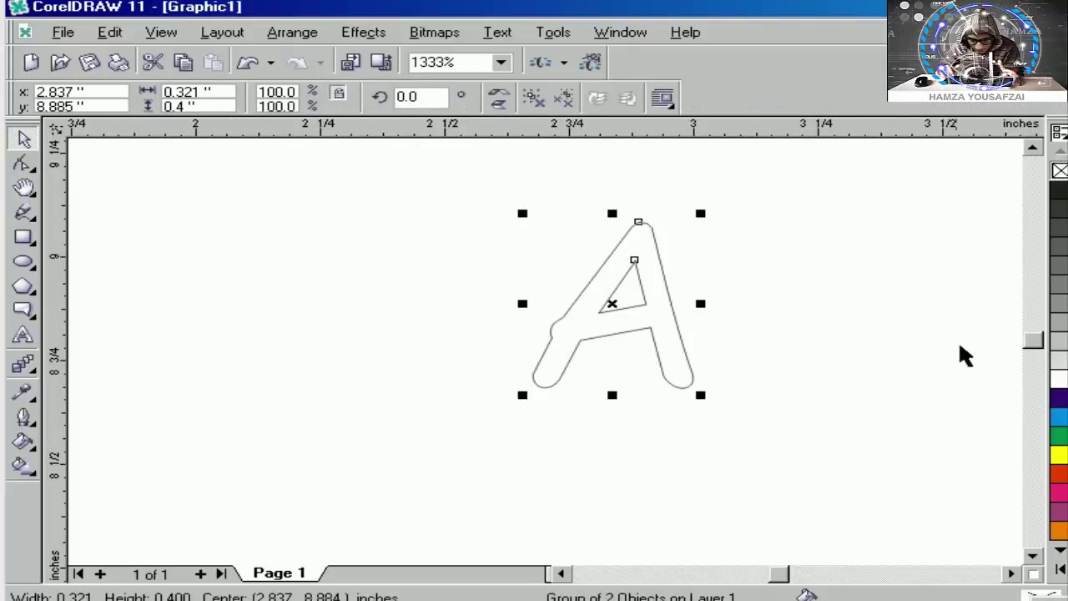
pyautogui.click(1058, 192)
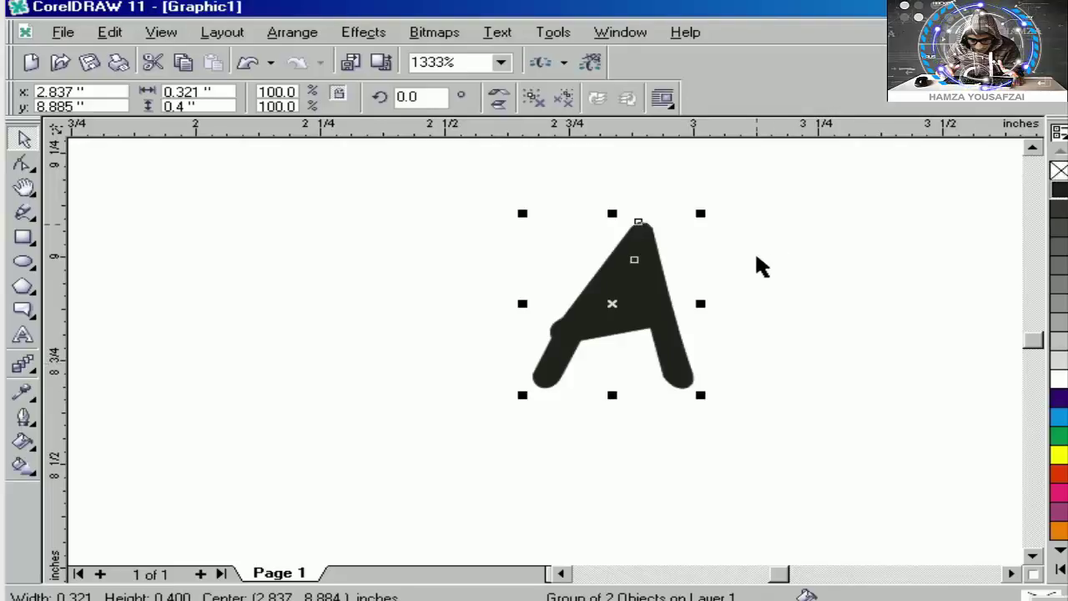
pyautogui.hotkey('ctrl', 'z')
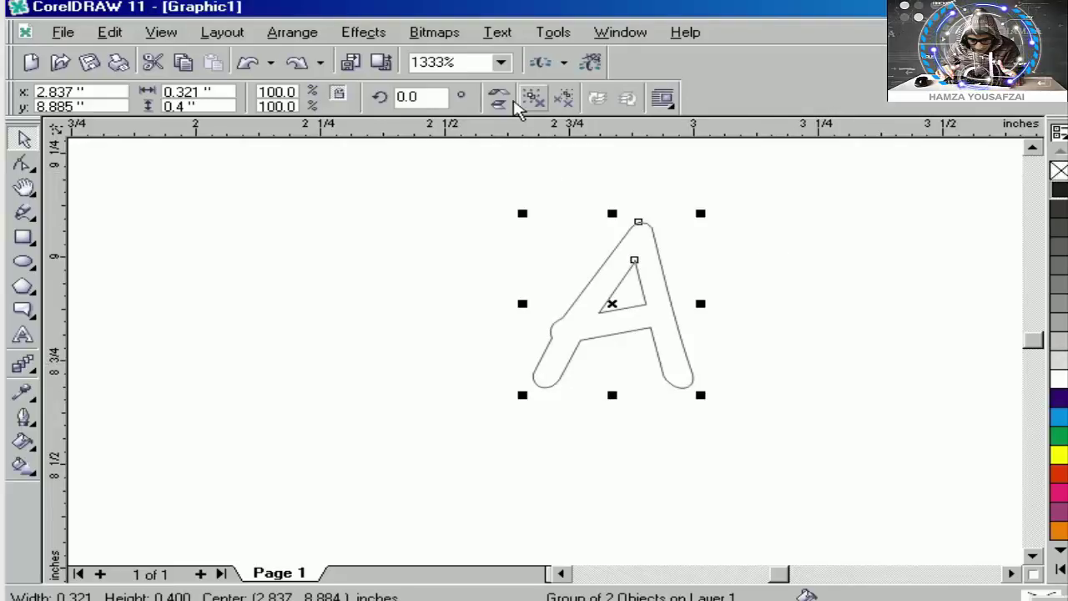
pyautogui.click(564, 100)
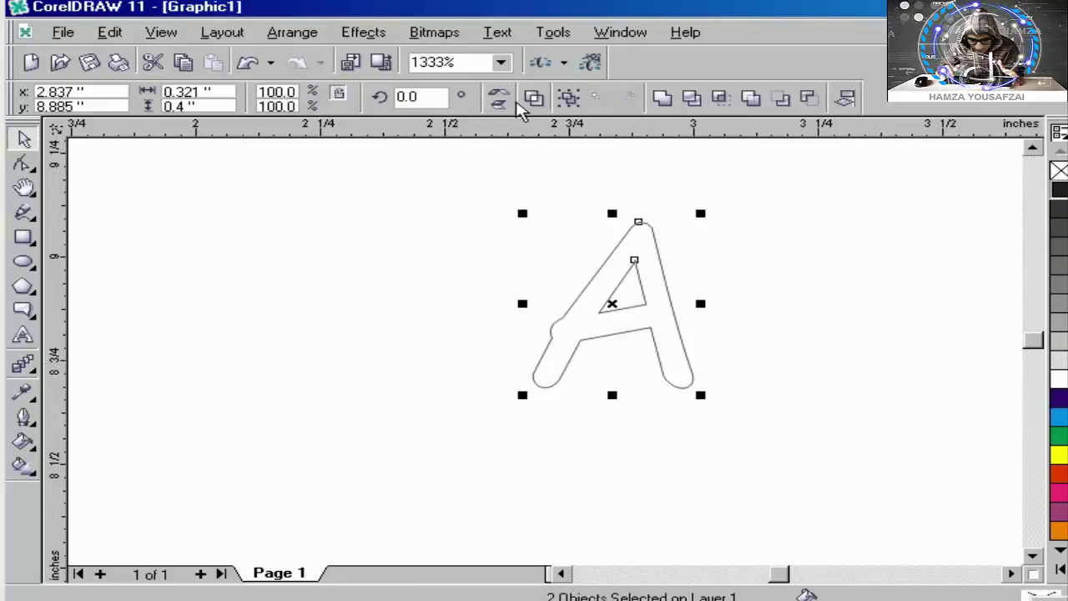
pyautogui.click(534, 98)
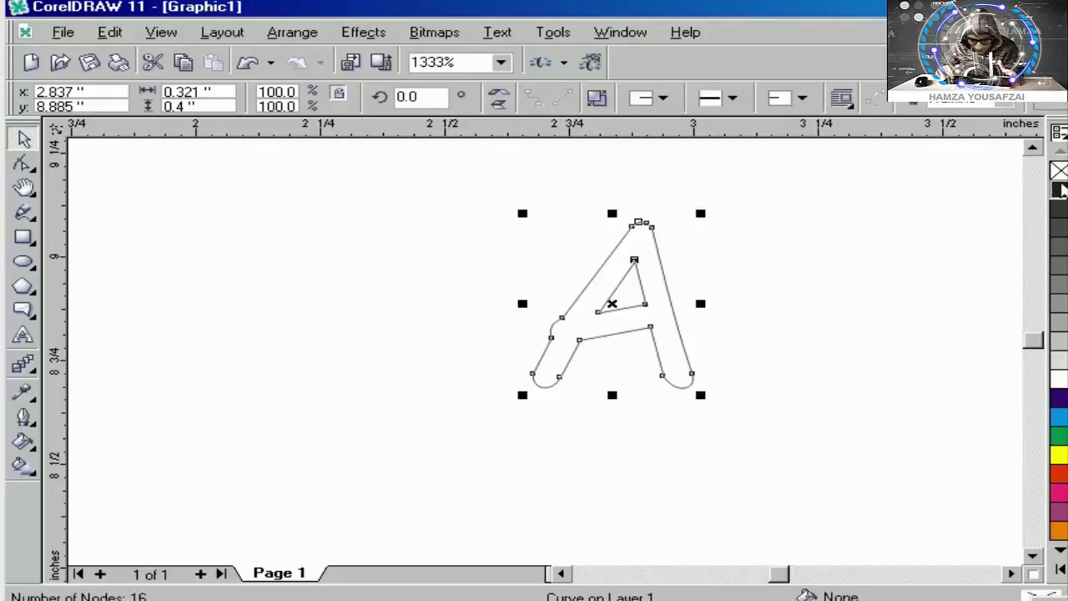
pyautogui.click(1058, 191)
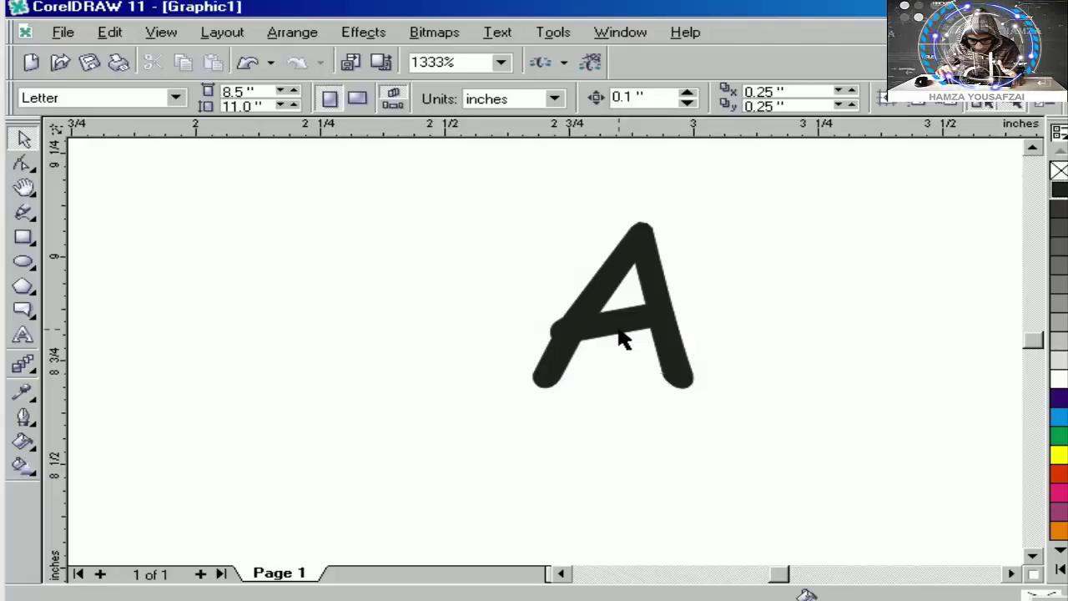
# Step: Remove the finished letter A and draw a rectangle across the page
pyautogui.hotkey('ctrl', 'z')
pyautogui.press('F3')
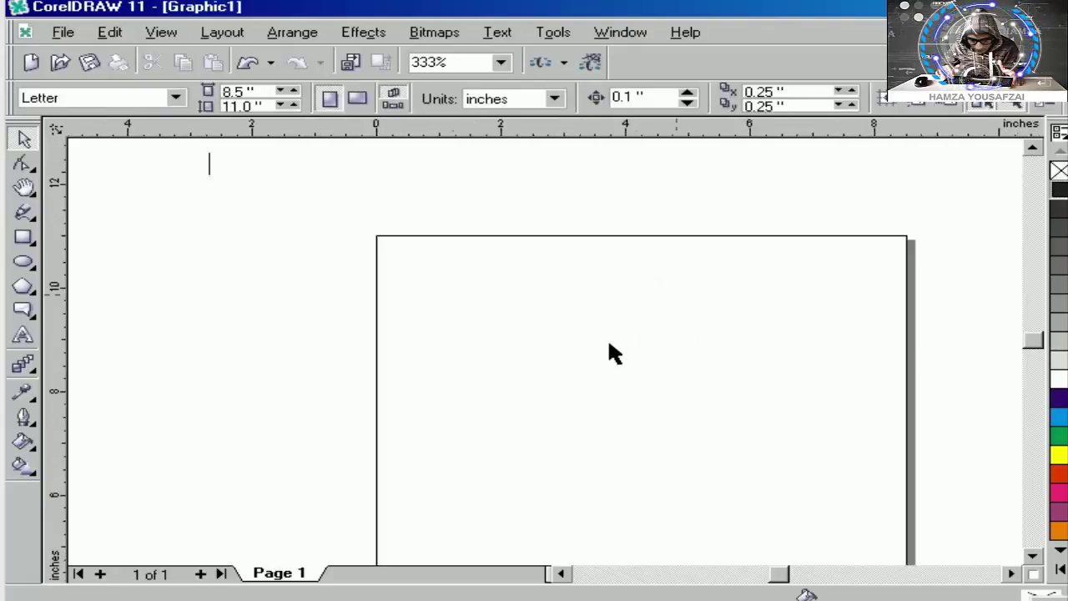
pyautogui.press('F3')
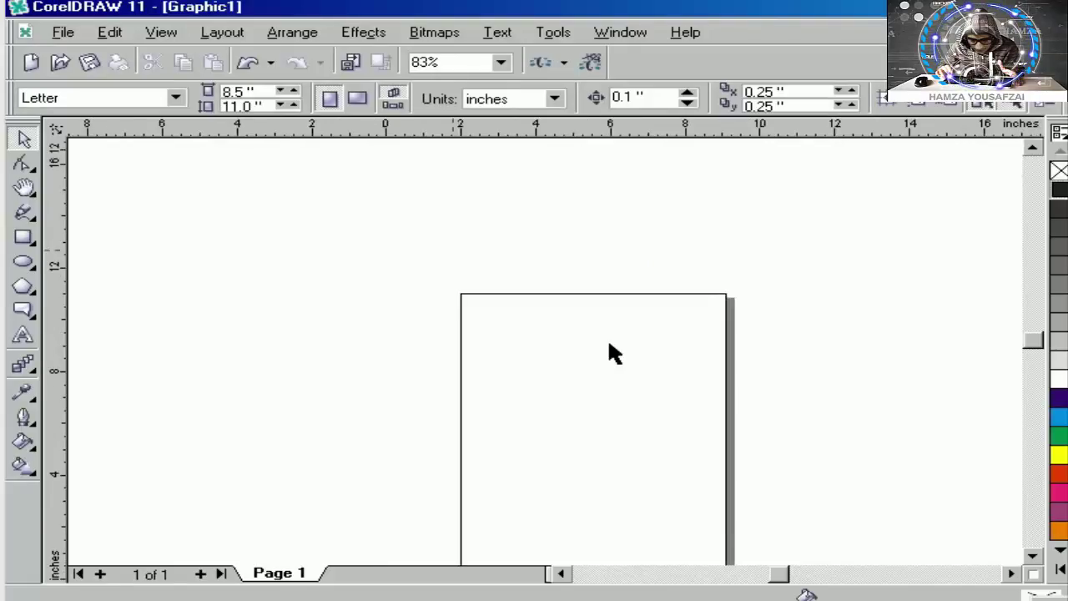
pyautogui.hotkey('shift', 'F4')
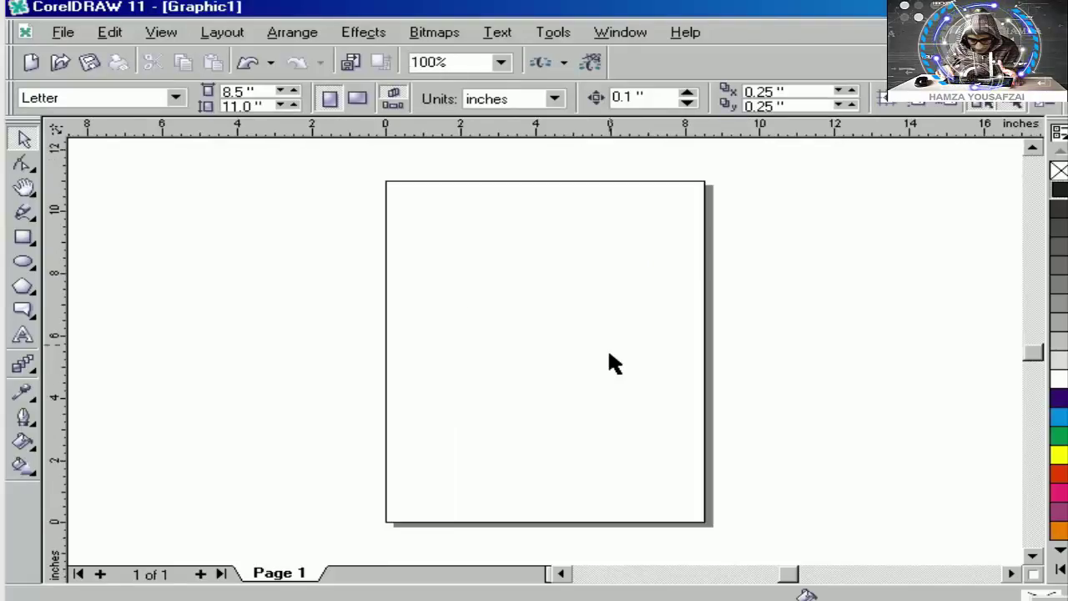
pyautogui.press('F6')
pyautogui.moveTo(414, 214); pyautogui.dragTo(668, 498)
pyautogui.press('space')
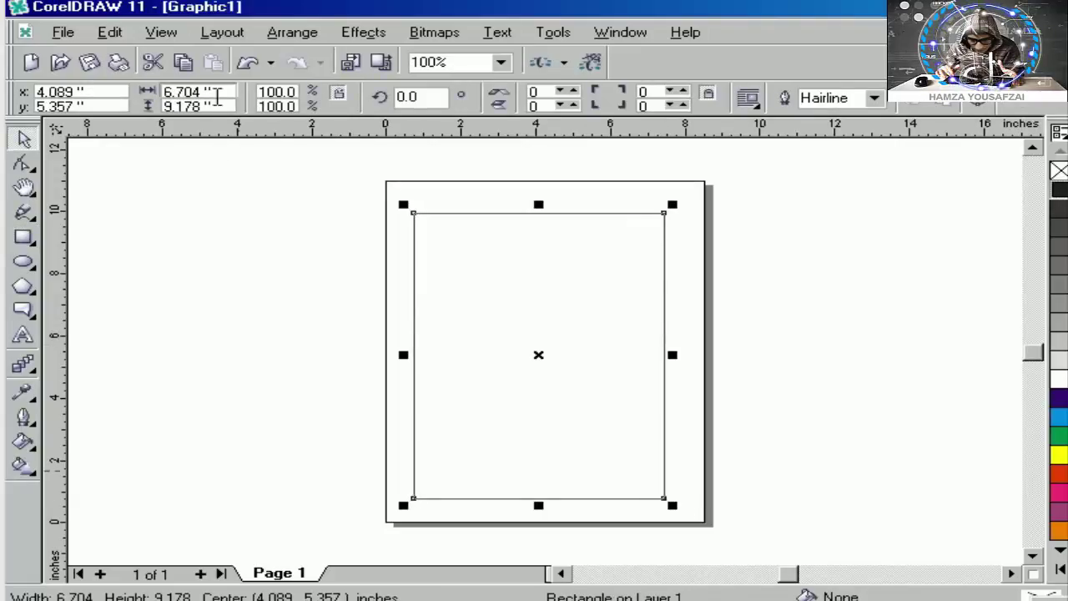
# Step: Size the rectangle to 7.5 by 10.5 inches and centre it on the page
pyautogui.moveTo(216, 97); pyautogui.dragTo(39, 97)
pyautogui.write('7.5')
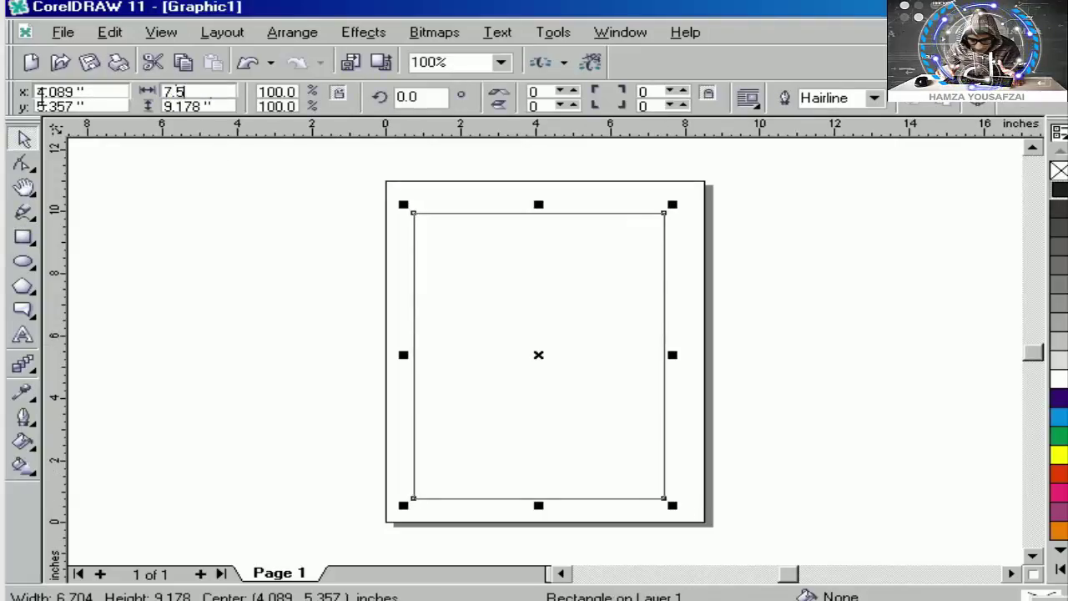
pyautogui.press('Tab')
pyautogui.write('10.5')
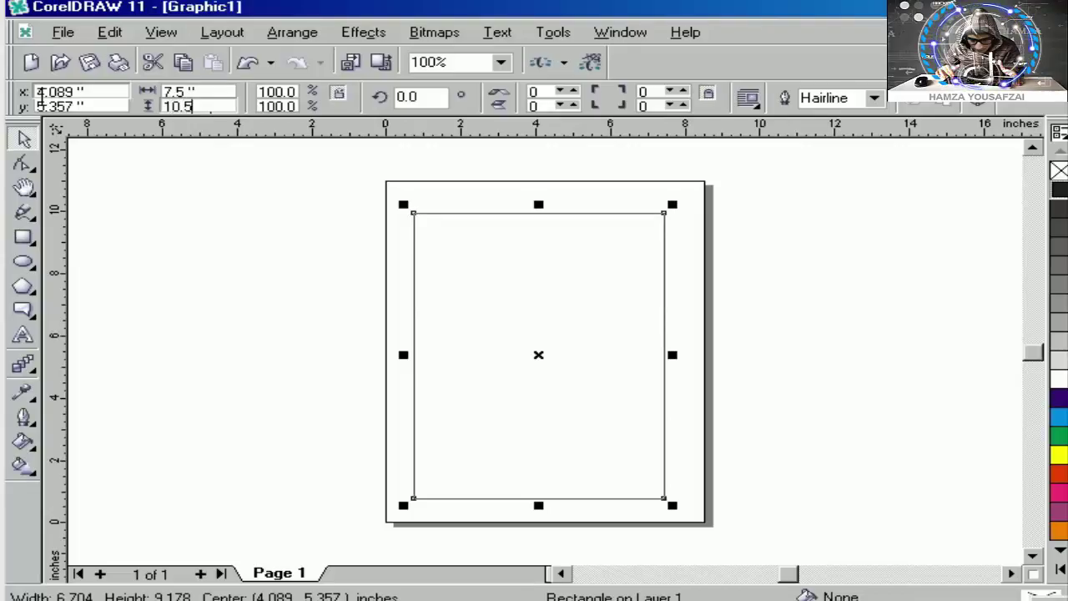
pyautogui.press('Return')
pyautogui.press('p')
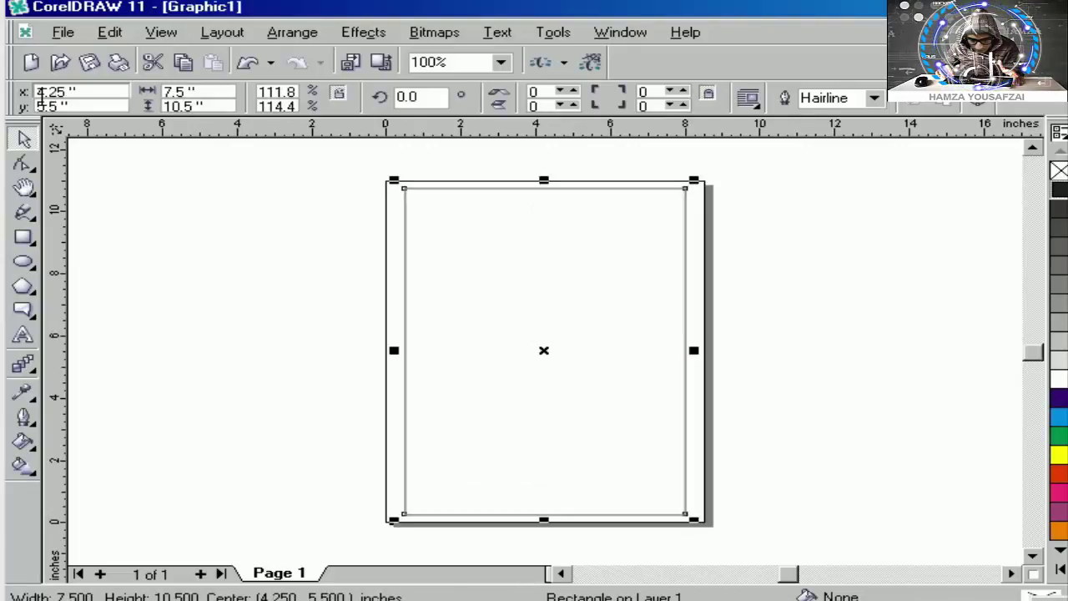
pyautogui.click(781, 283)
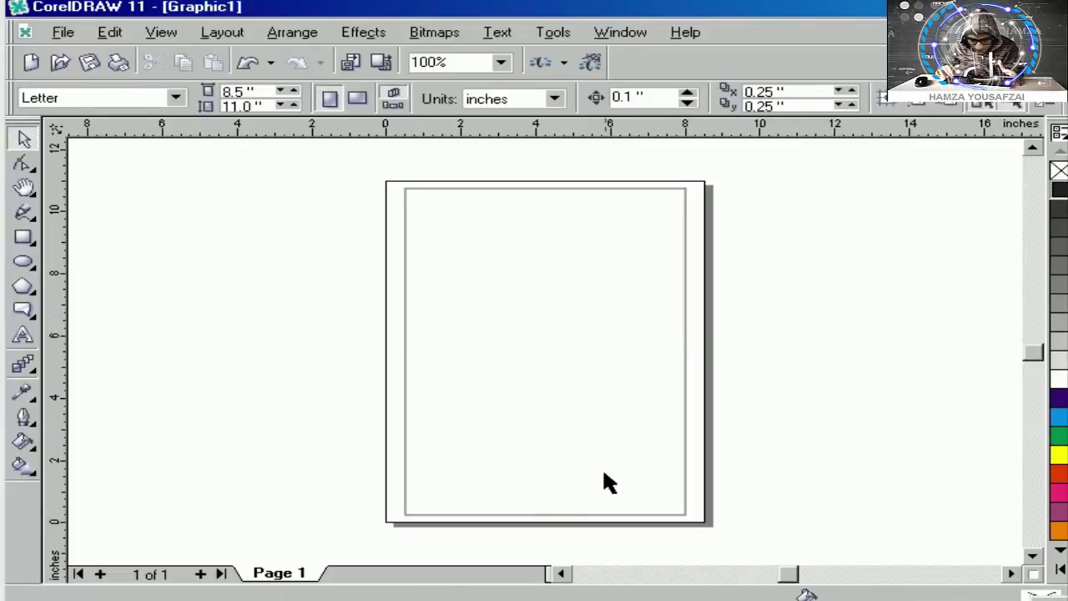
# Step: Draw a long thin bar near the page bottom and widen it to 6.589 inches
pyautogui.press('z')
pyautogui.moveTo(364, 444); pyautogui.dragTo(730, 535)
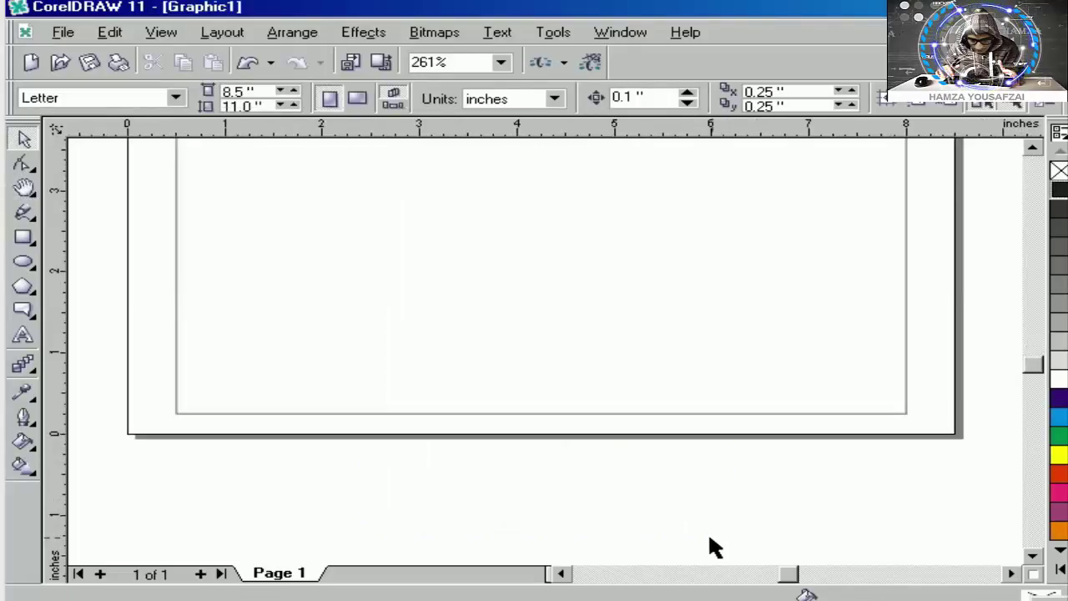
pyautogui.press('F6')
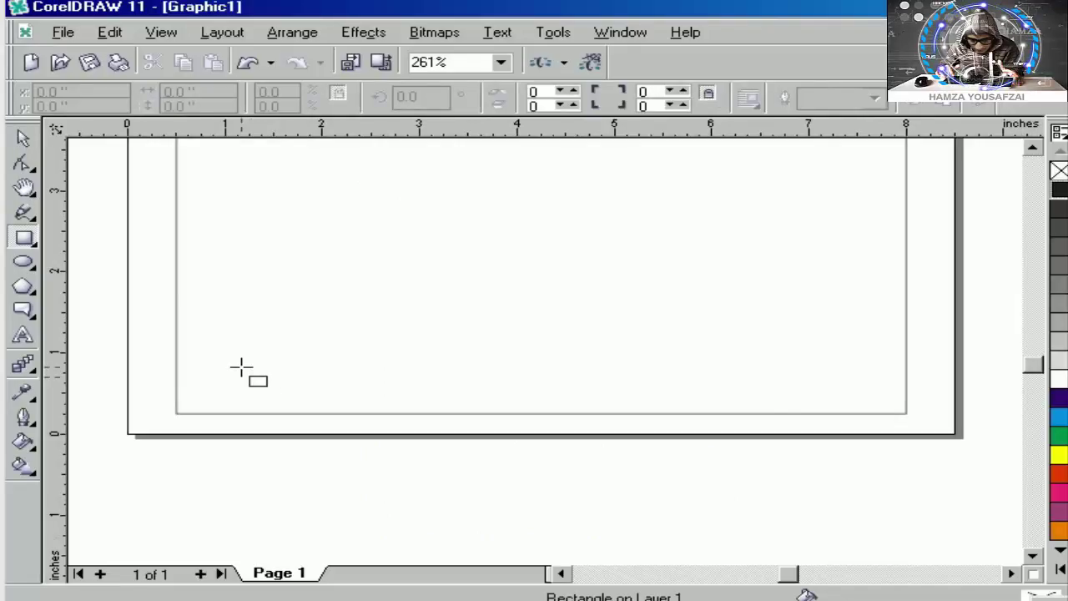
pyautogui.moveTo(240, 367); pyautogui.dragTo(866, 398)
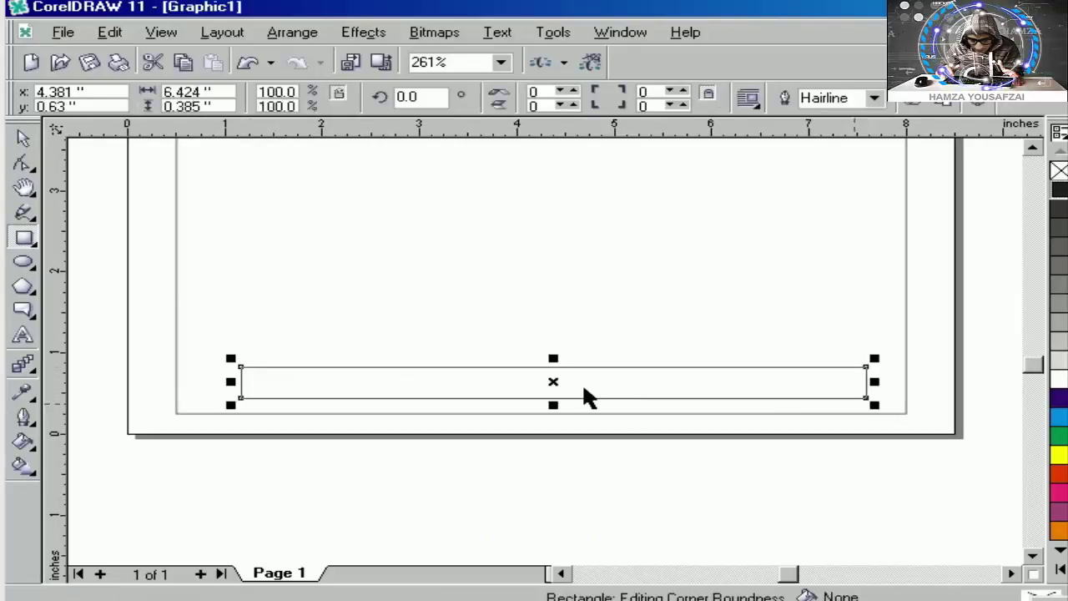
pyautogui.press('space')
pyautogui.moveTo(553, 382); pyautogui.dragTo(550, 364)
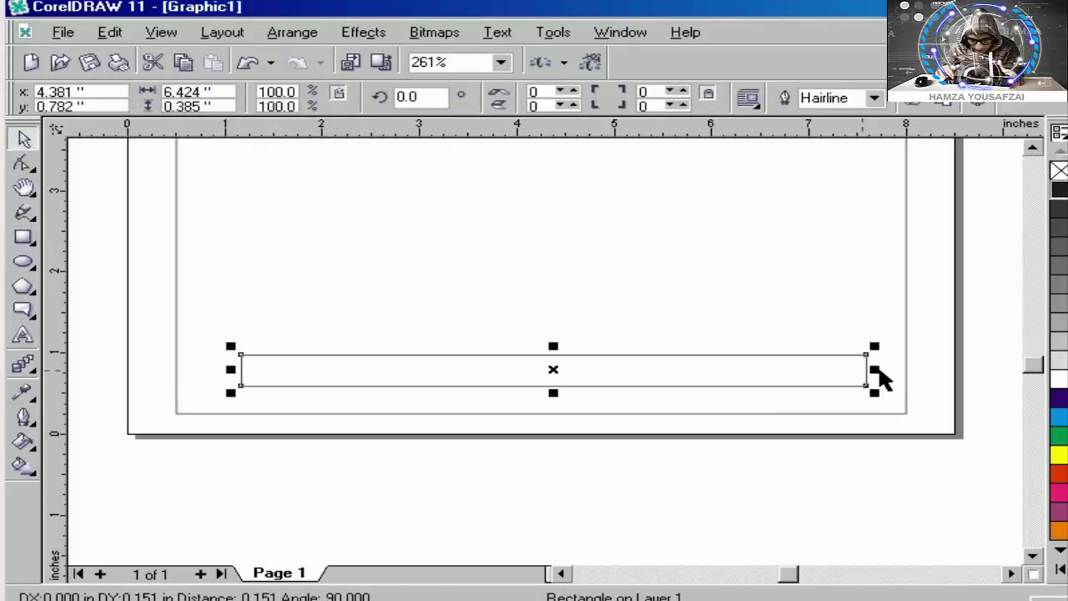
pyautogui.moveTo(876, 370); pyautogui.dragTo(900, 396)
# Step: Centre the bar within the page border, heighten it to 0.605 inches, and fill it black
pyautogui.click(907, 406)
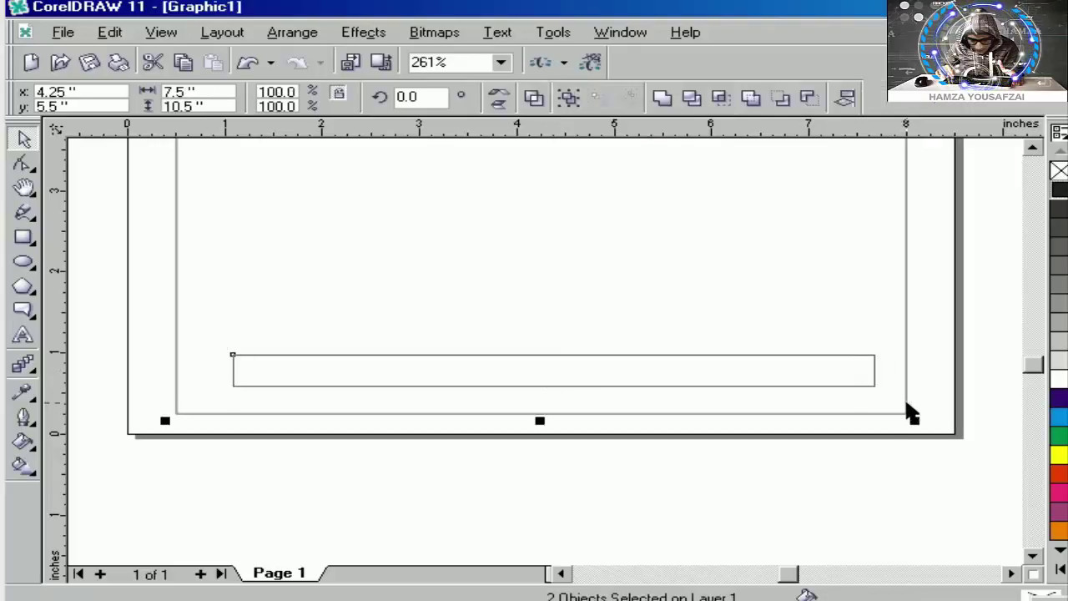
pyautogui.press('c')
pyautogui.click(812, 361)
pyautogui.click(495, 354)
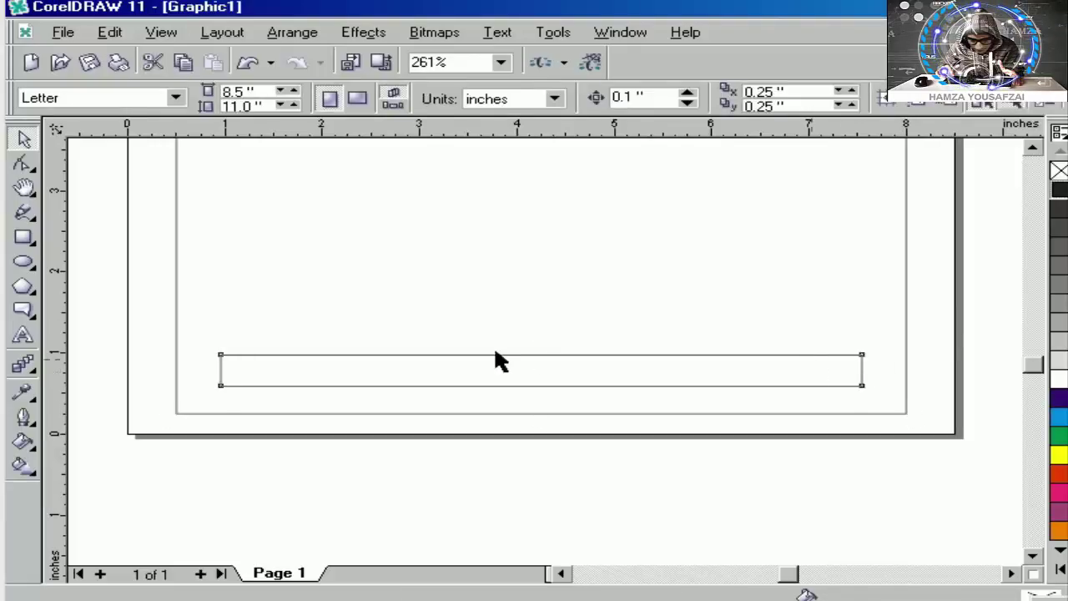
pyautogui.moveTo(543, 341); pyautogui.dragTo(541, 324)
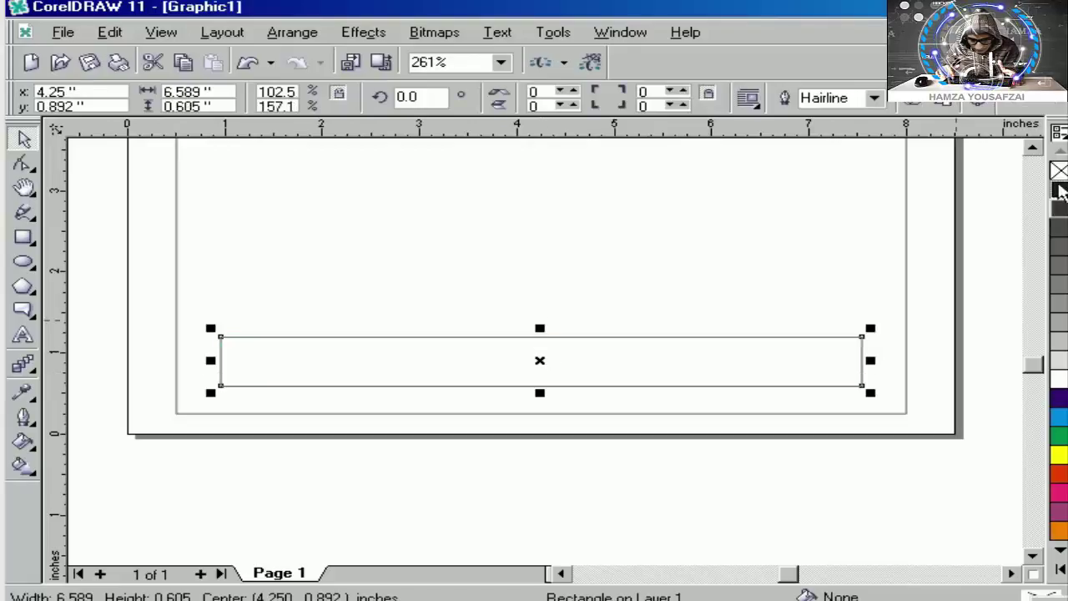
pyautogui.click(1058, 191)
pyautogui.click(1018, 298)
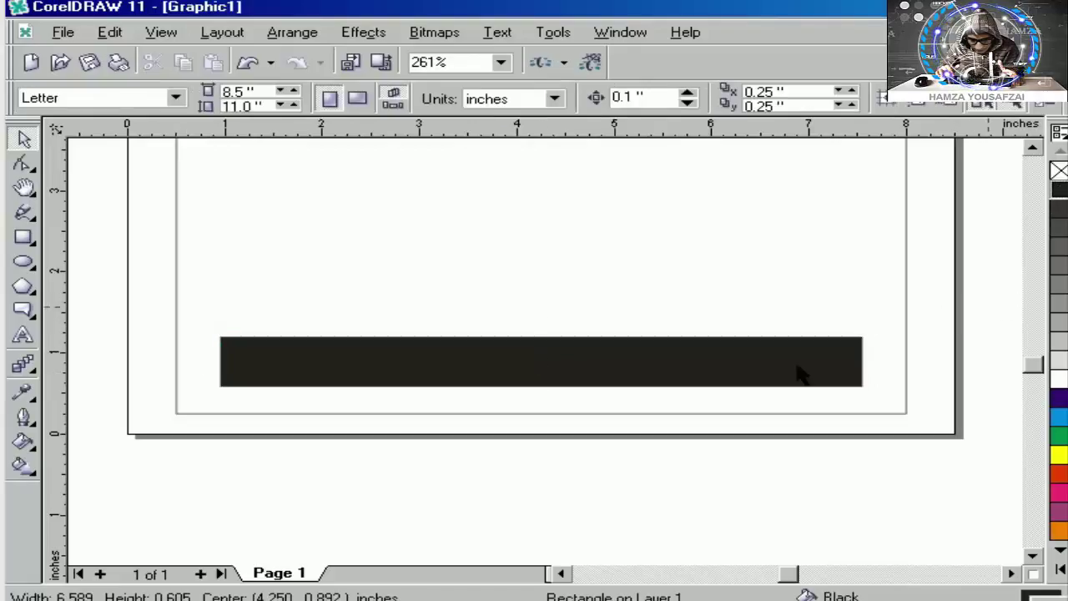
# Step: Add a line of white text inside the black bar, then select it together with the bar
pyautogui.press('F8')
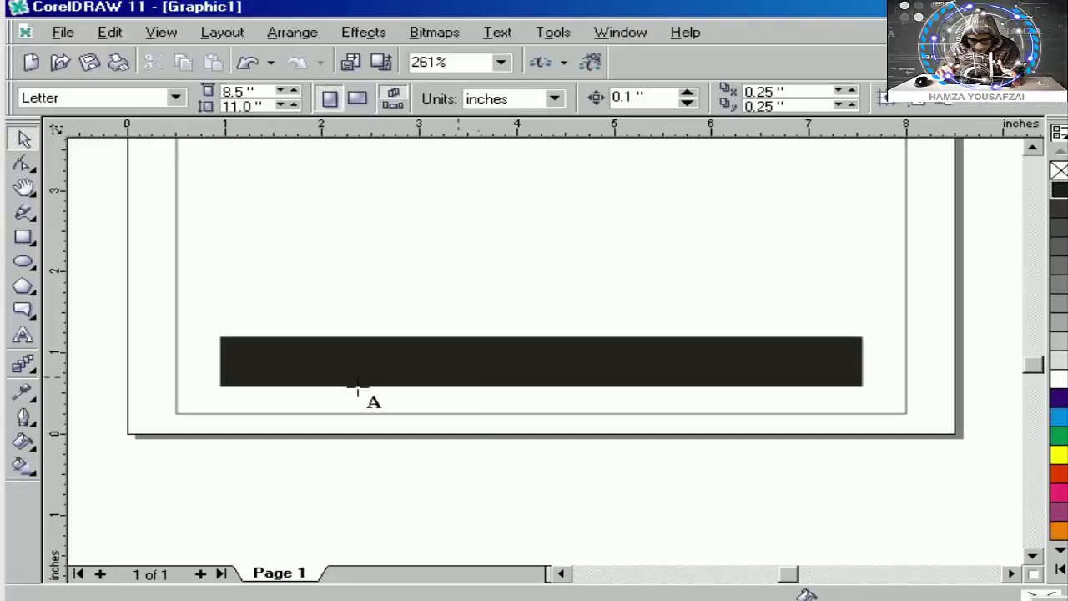
pyautogui.click(1058, 381)
pyautogui.click(613, 421)
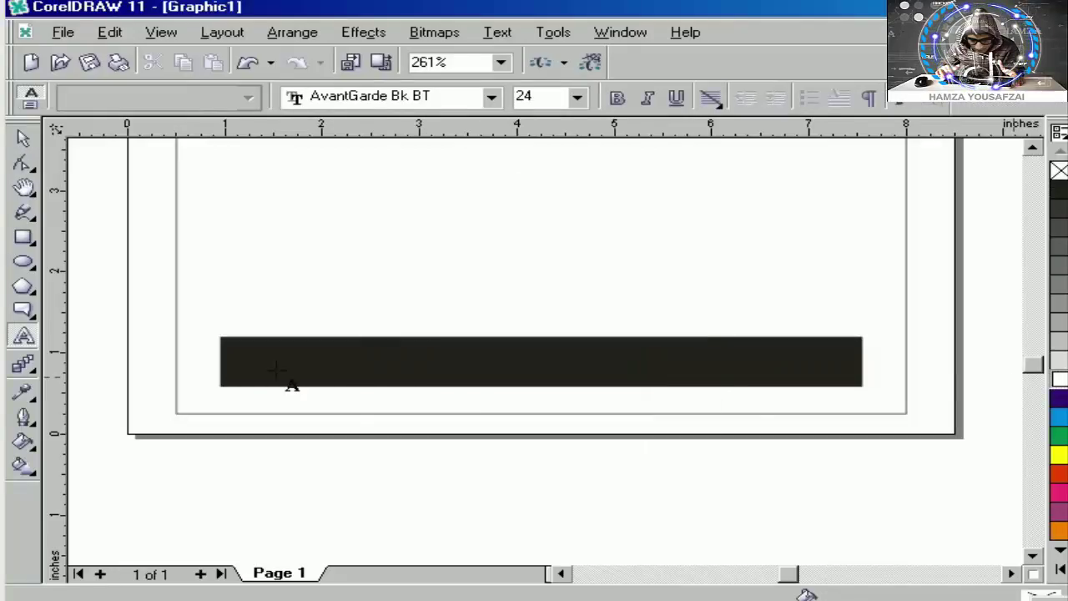
pyautogui.click(268, 363)
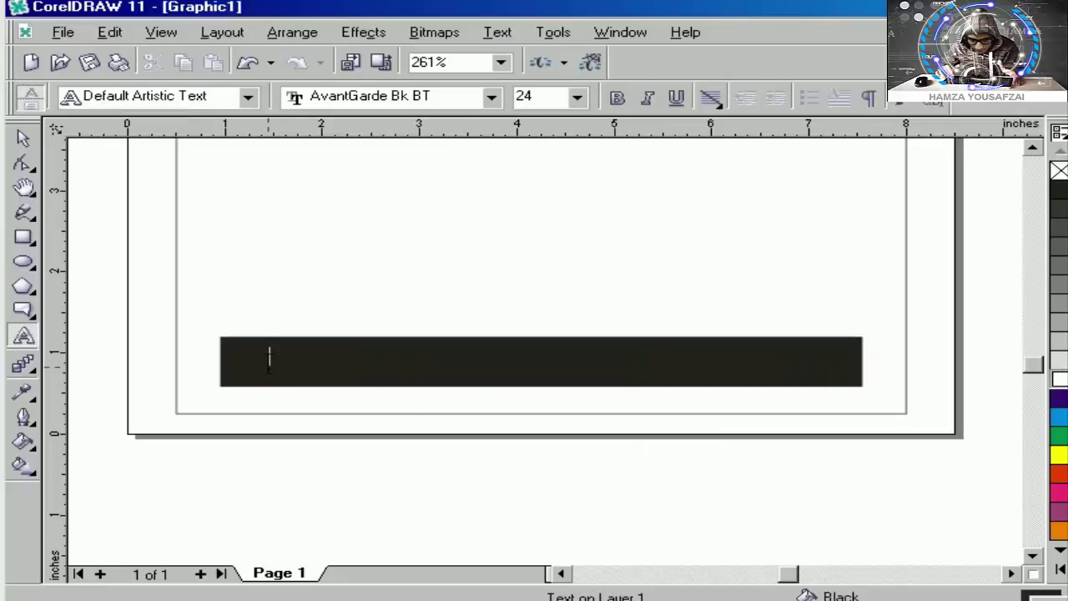
pyautogui.write('Ha')
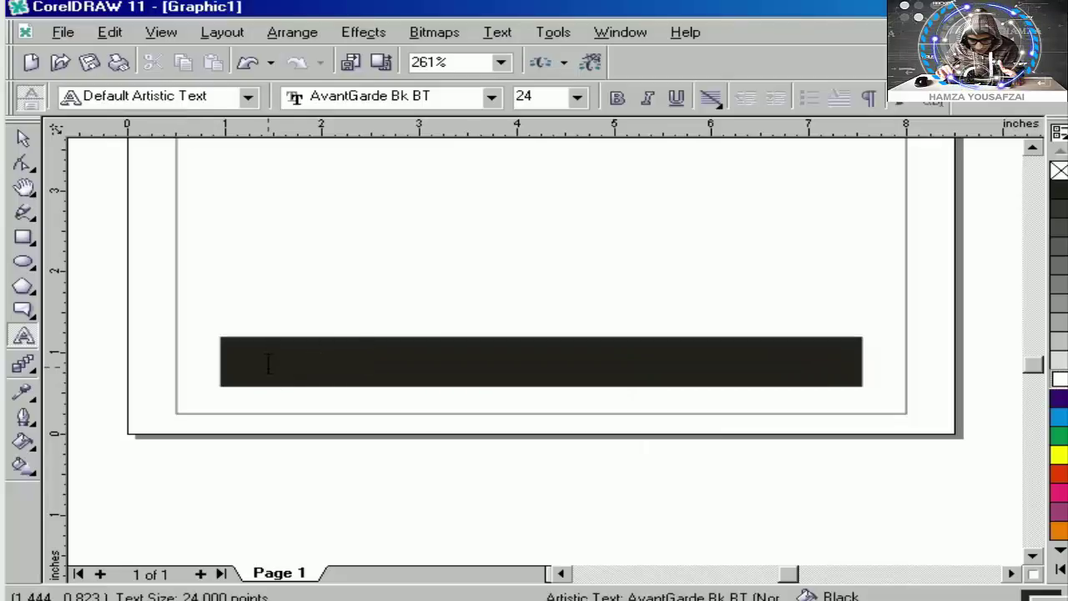
pyautogui.write('mza Yous')
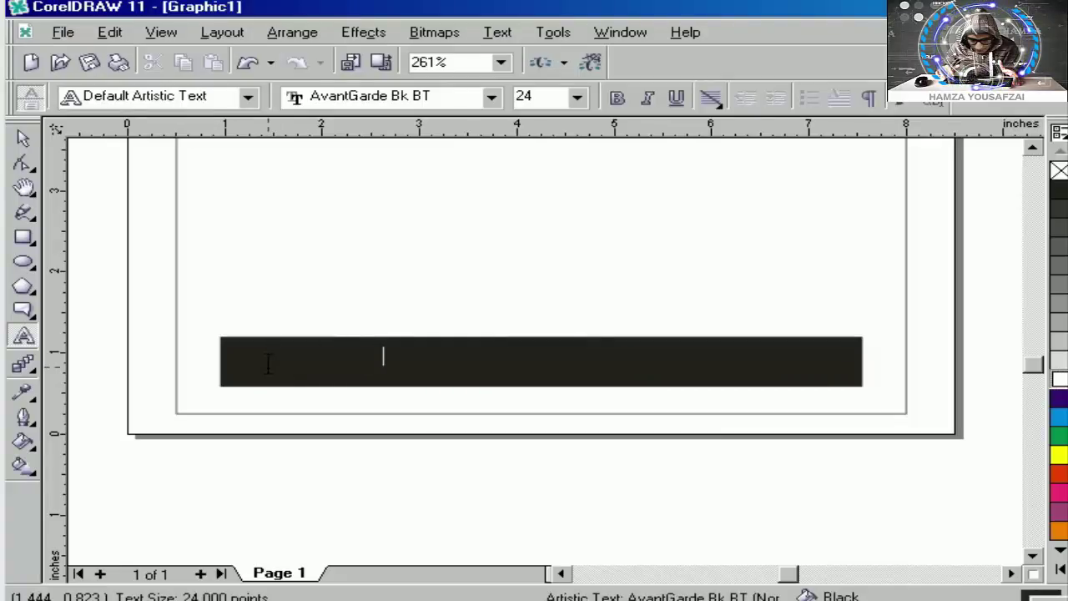
pyautogui.write('afza')
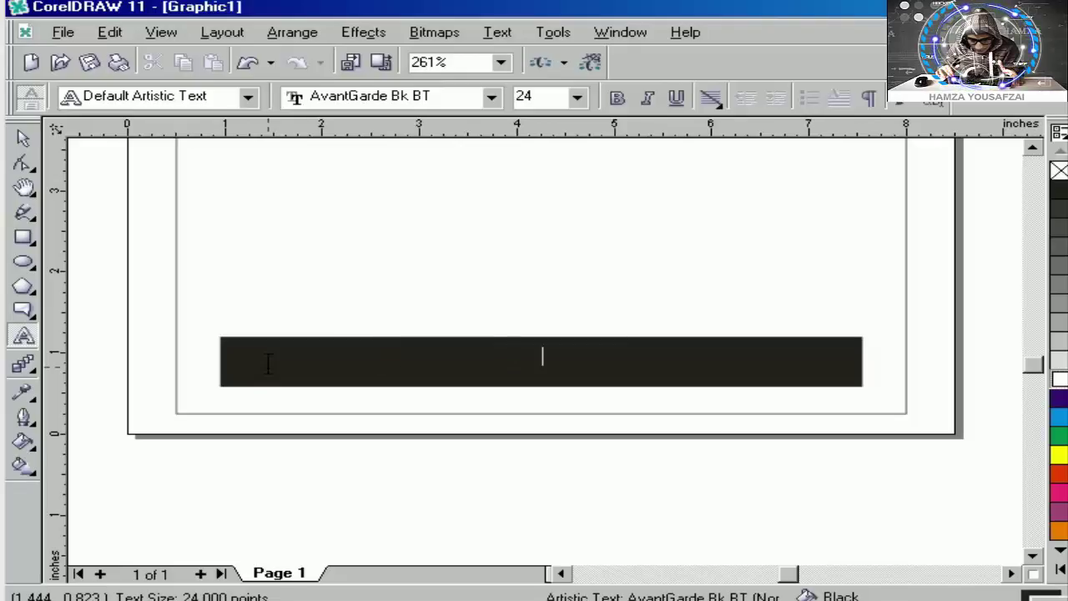
pyautogui.write('i')
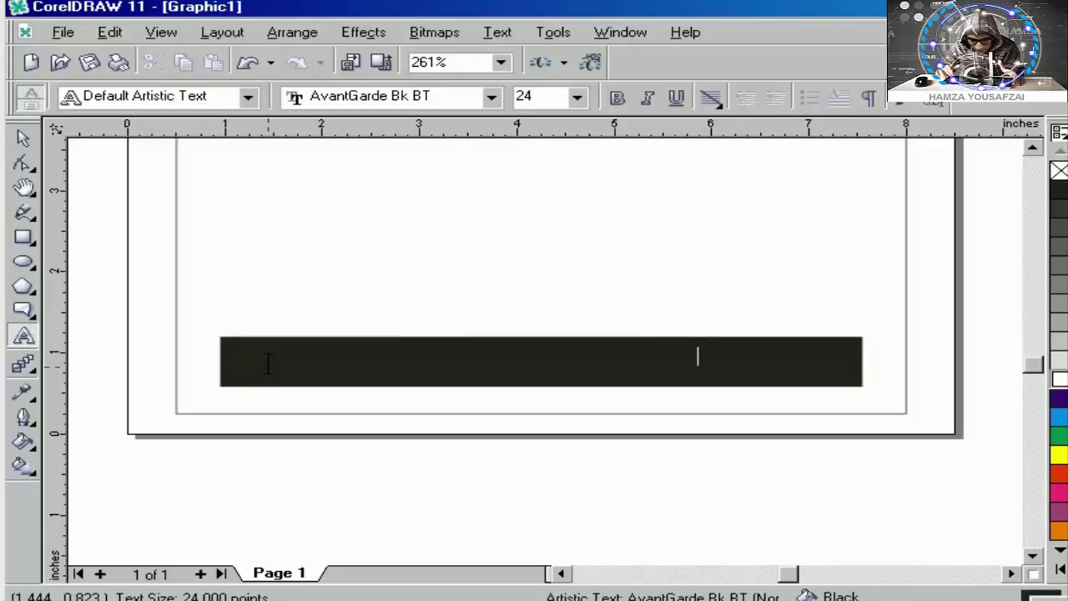
pyautogui.hotkey('ctrl', 'space')
pyautogui.click(1058, 380)
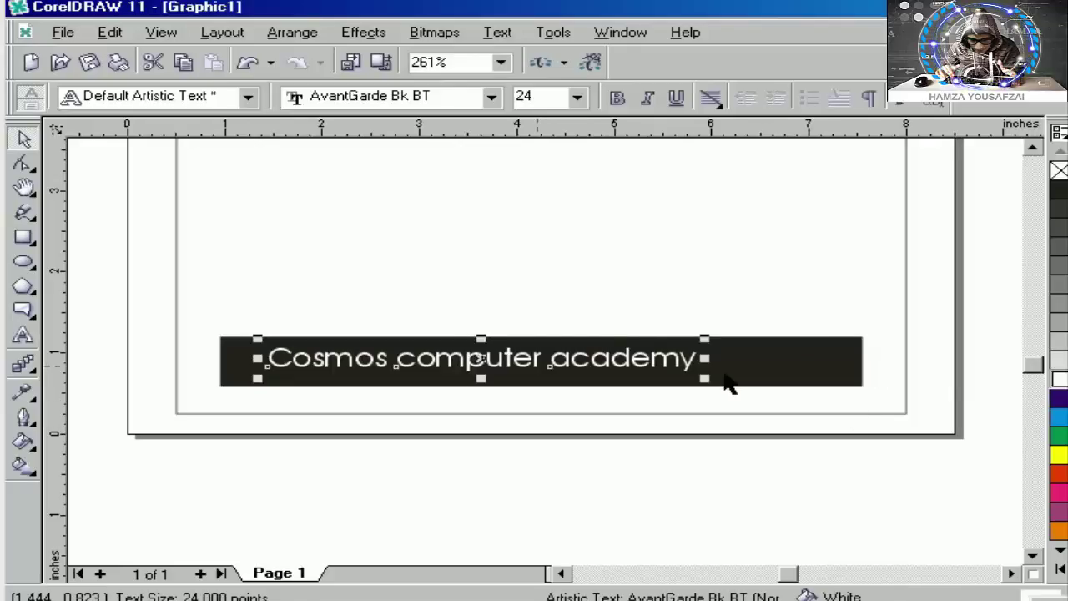
pyautogui.keyDown('shift'); pyautogui.click(786, 380); pyautogui.keyUp('shift')
# Step: Centre the text on the bar and round the bar's corners fully to roundness 100
pyautogui.press('c')
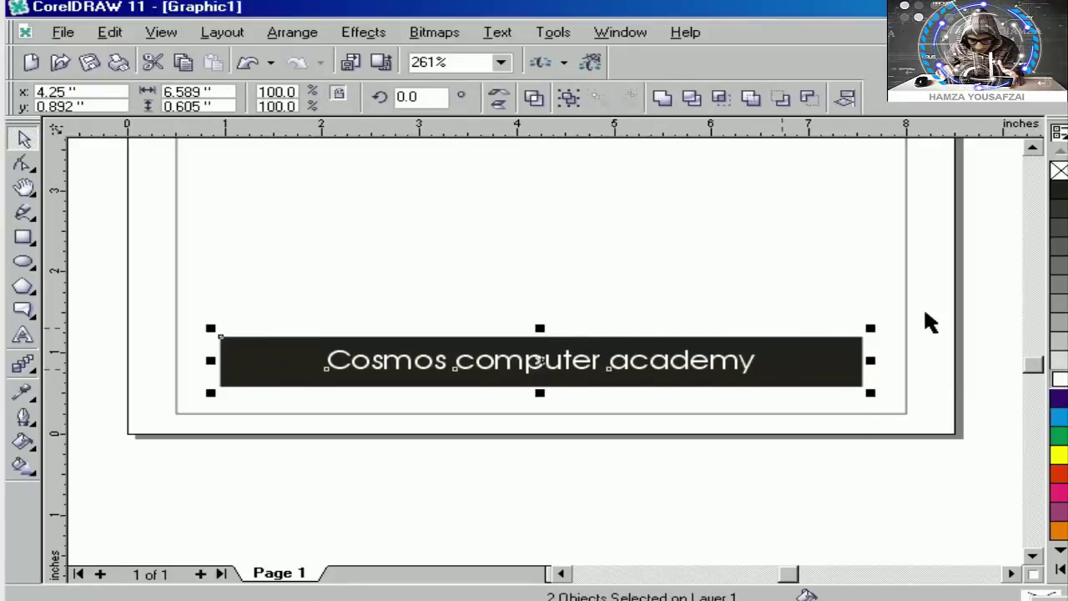
pyautogui.press('Escape')
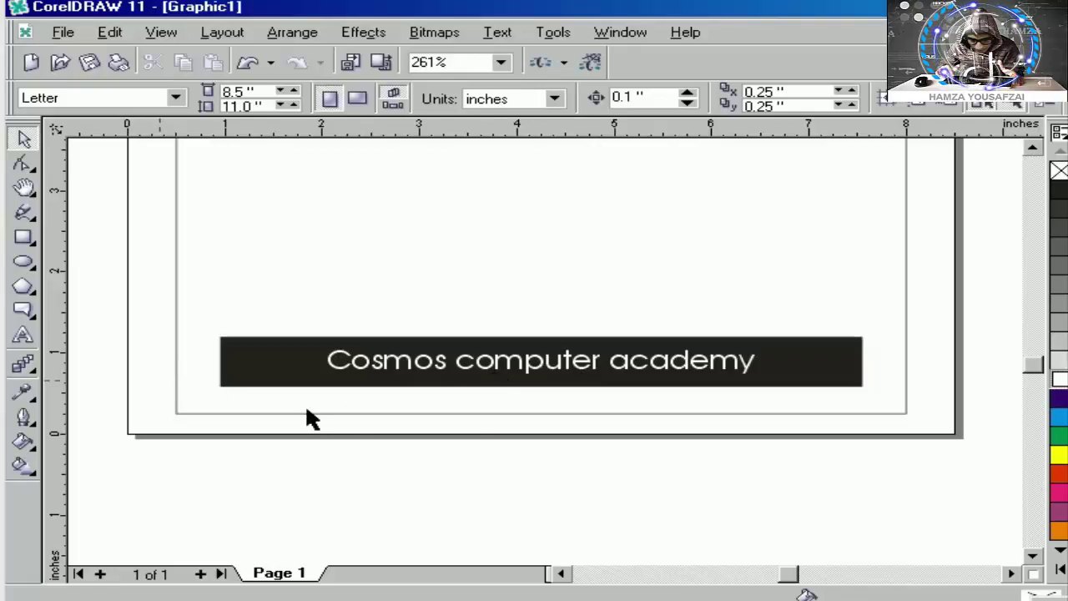
pyautogui.click(279, 352)
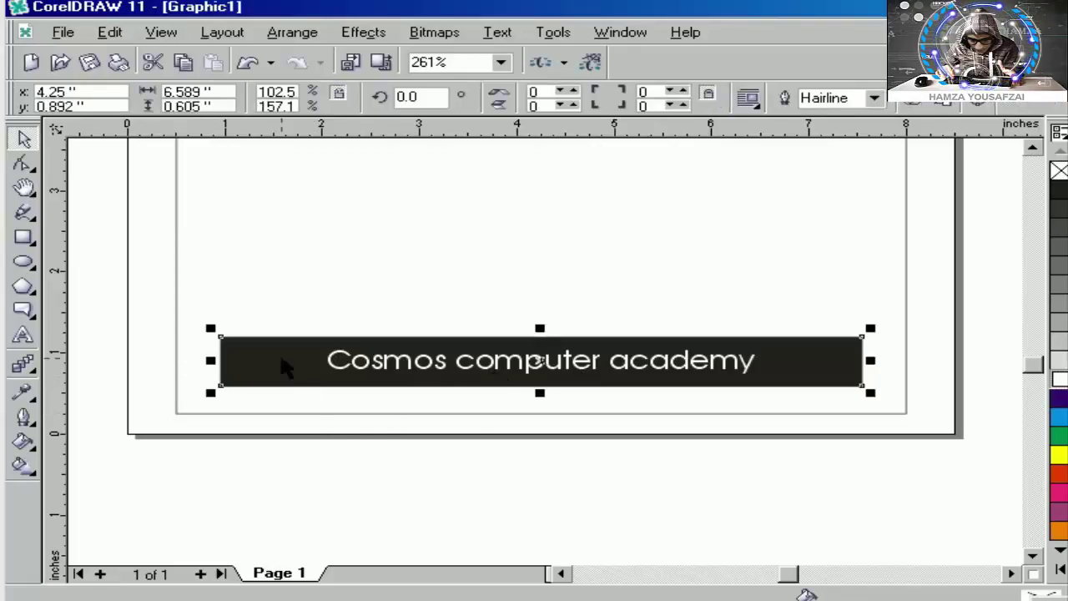
pyautogui.press('F10')
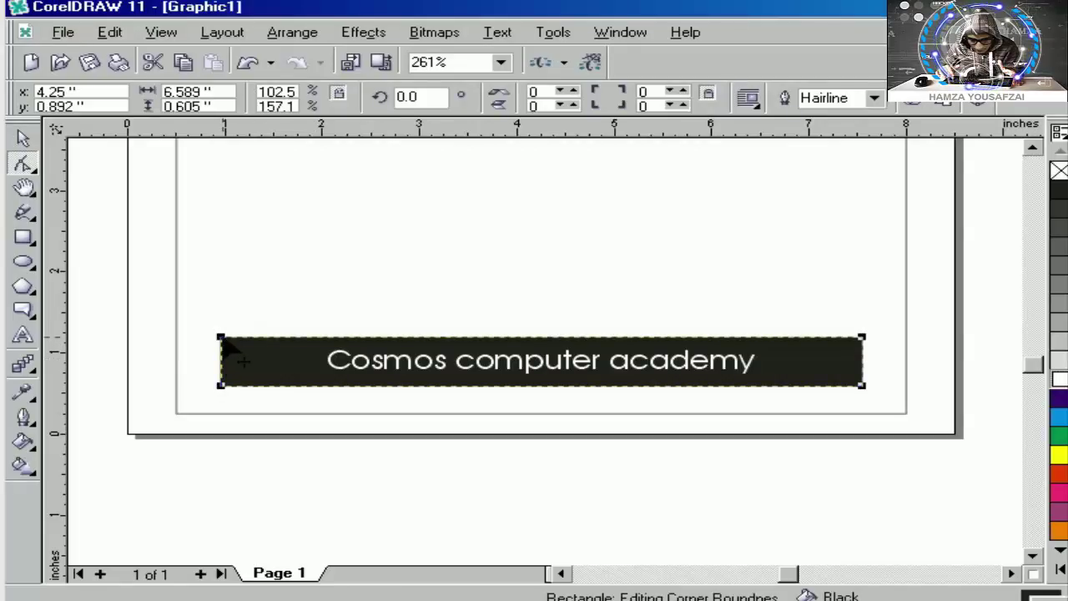
pyautogui.moveTo(223, 340); pyautogui.dragTo(240, 338)
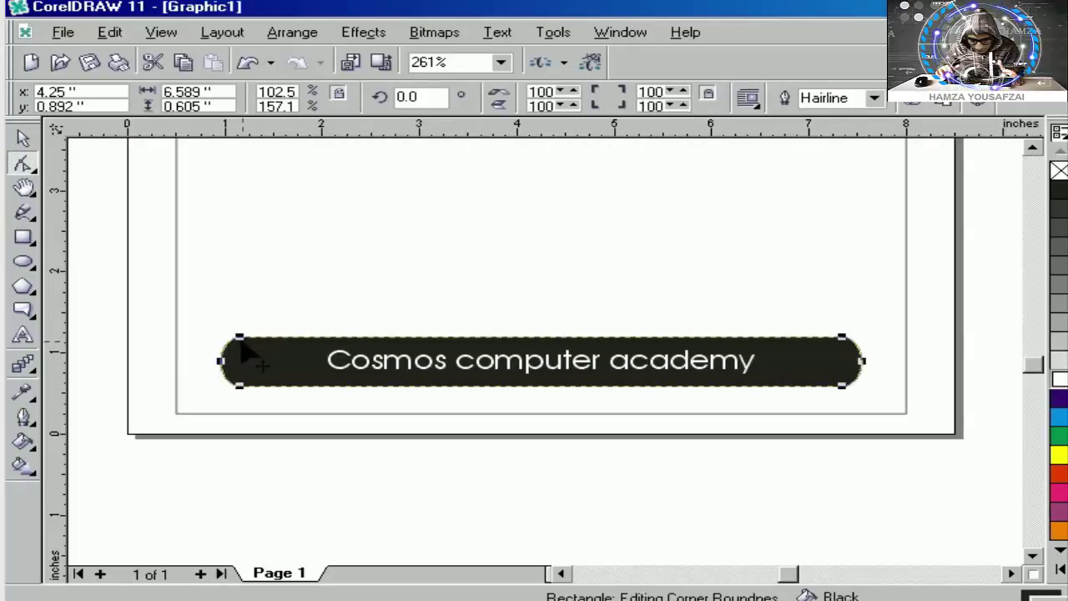
pyautogui.press('space')
pyautogui.click(614, 481)
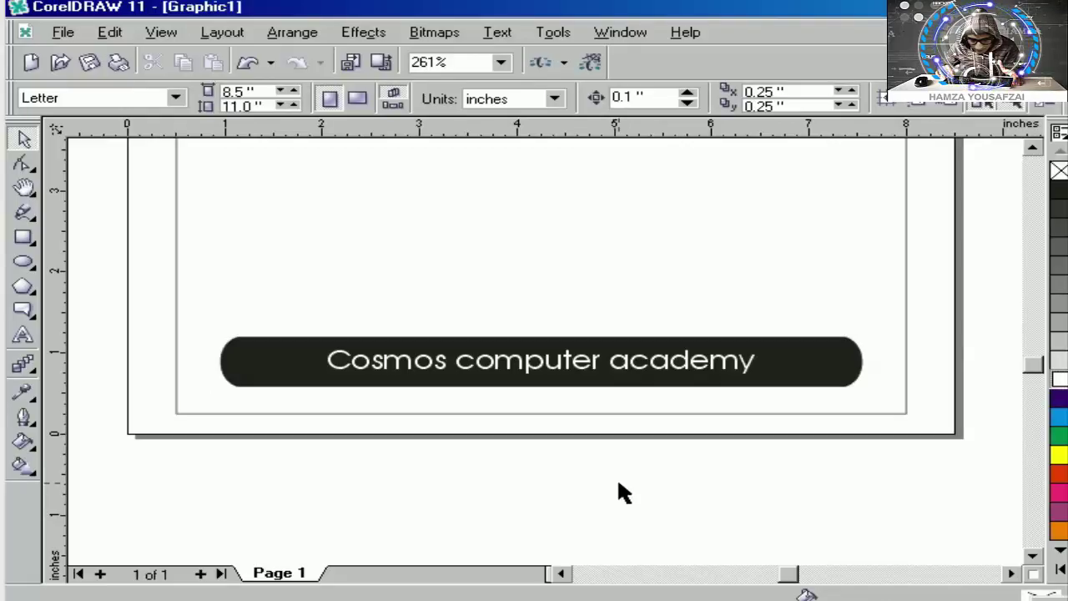
# Step: Zoom into the page's upper right and draw a rectangle there
pyautogui.scroll(-3, 624, 494)
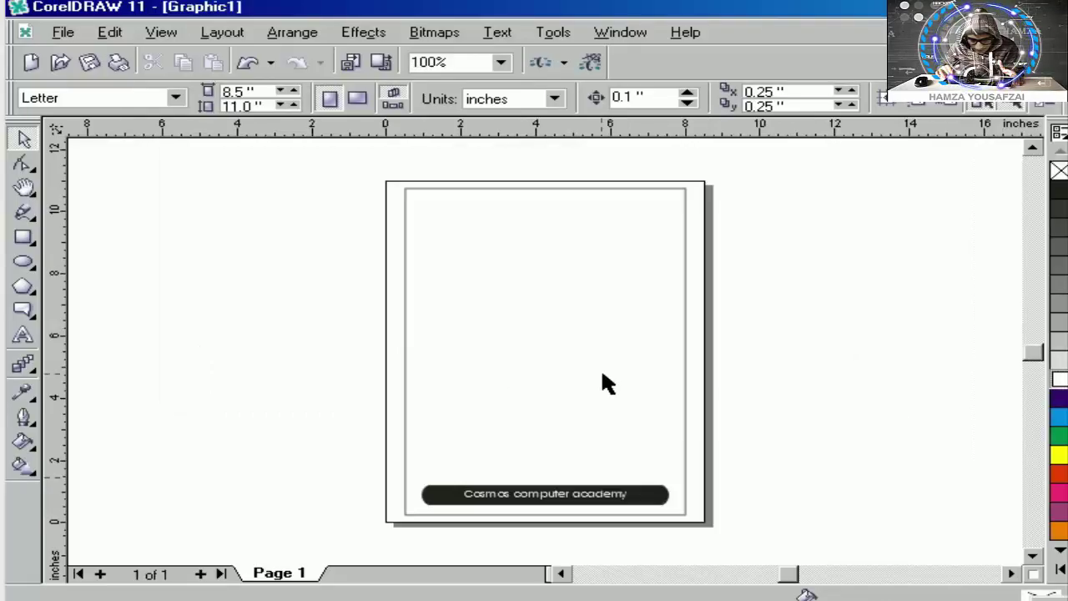
pyautogui.press('z')
pyautogui.moveTo(527, 179); pyautogui.dragTo(745, 287)
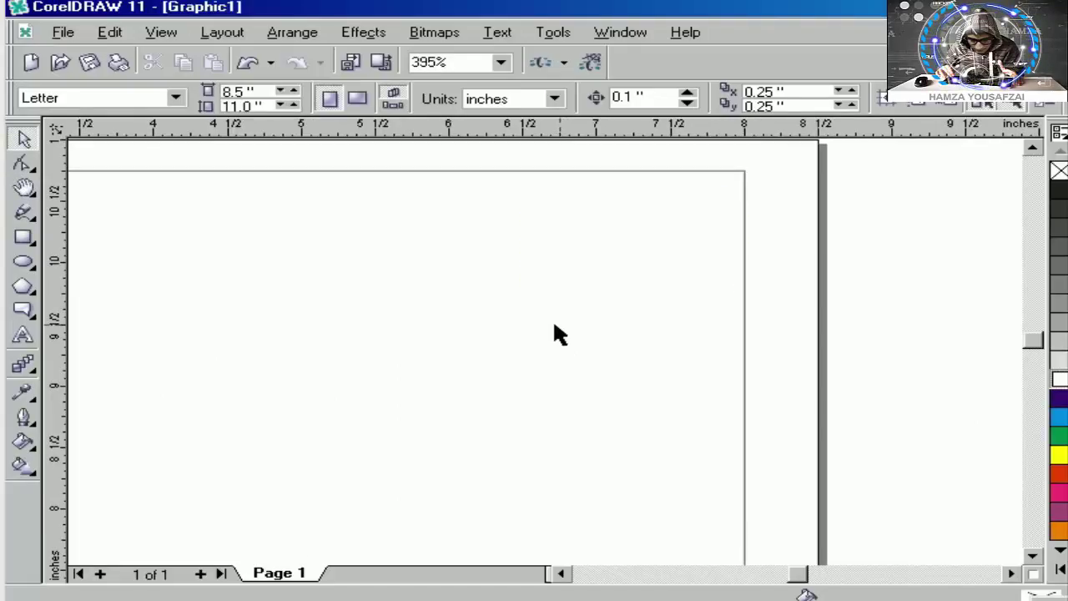
pyautogui.press('F6')
pyautogui.moveTo(410, 191)
pyautogui.mouseDown()
pyautogui.moveTo(425, 191)
pyautogui.moveTo(693, 420)
pyautogui.moveTo(709, 388)
pyautogui.mouseUp()
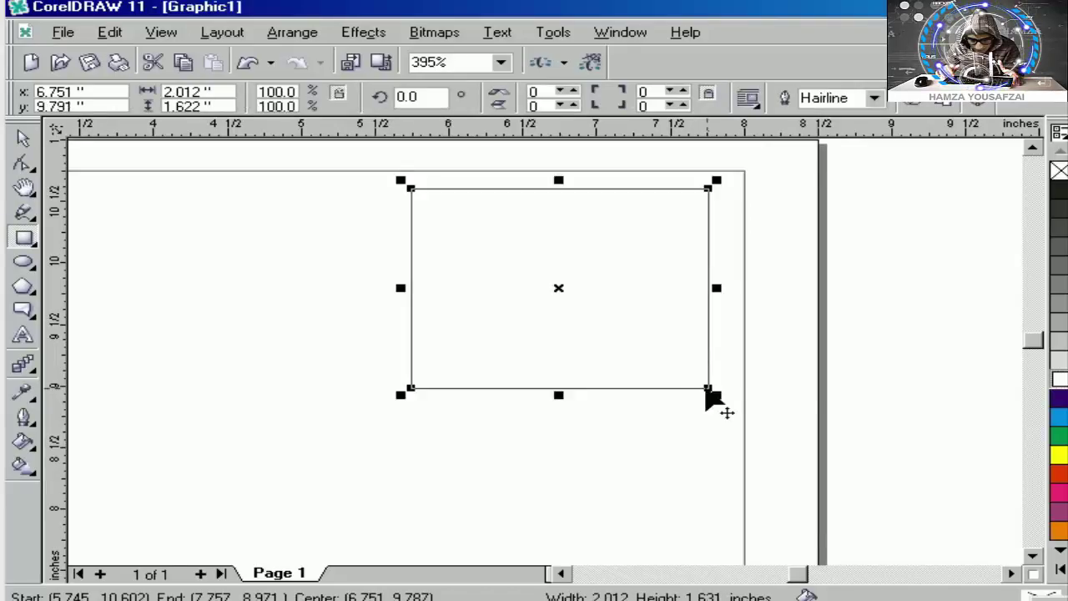
pyautogui.press('space')
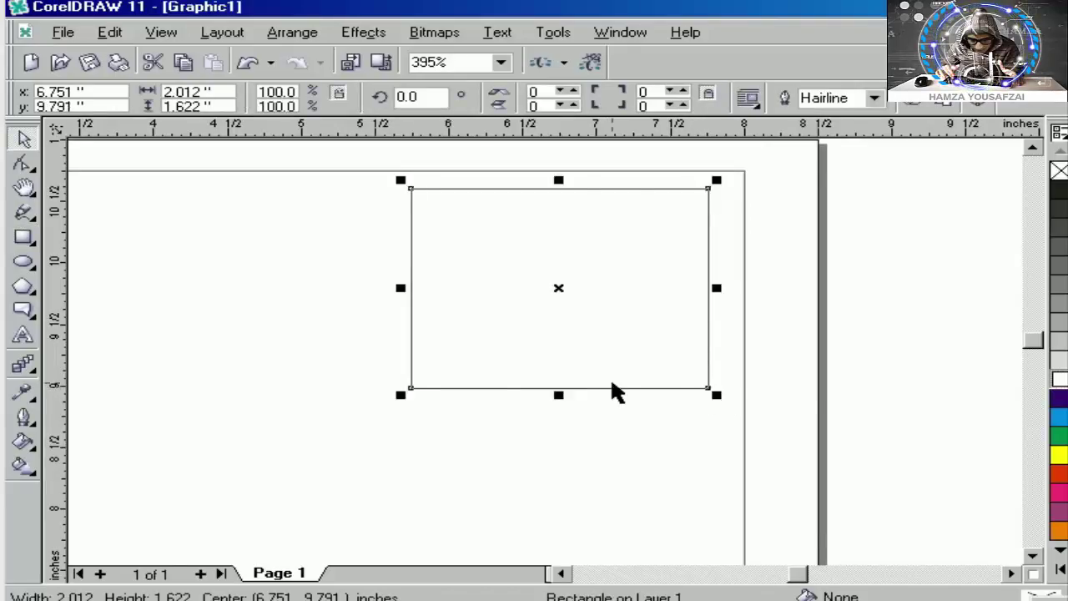
# Step: Round all four corners of the new rectangle and reselect it
pyautogui.press('F10')
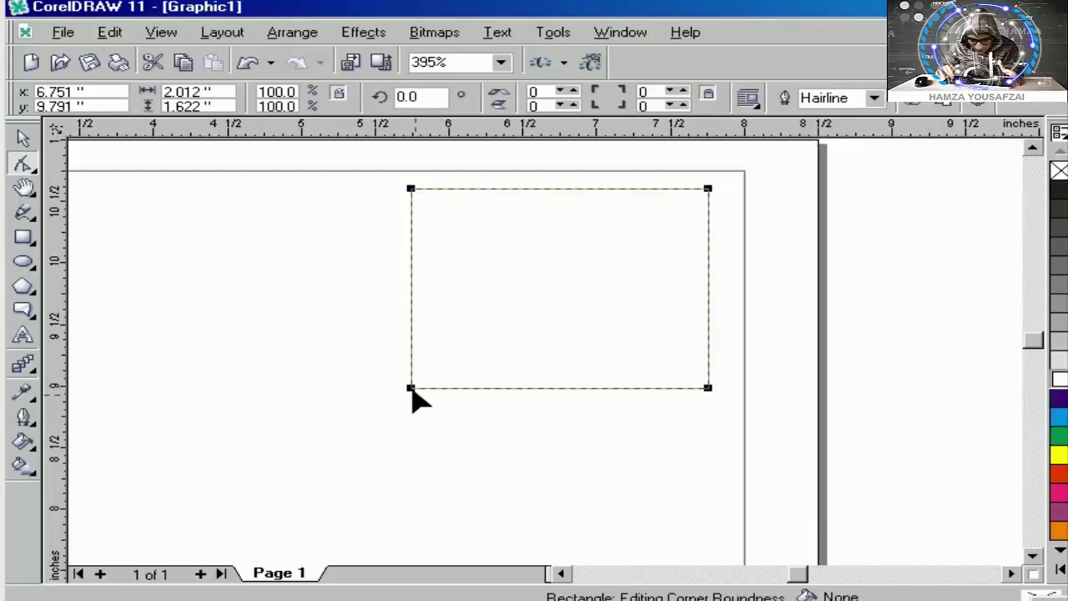
pyautogui.moveTo(412, 390); pyautogui.dragTo(466, 402)
pyautogui.press('space')
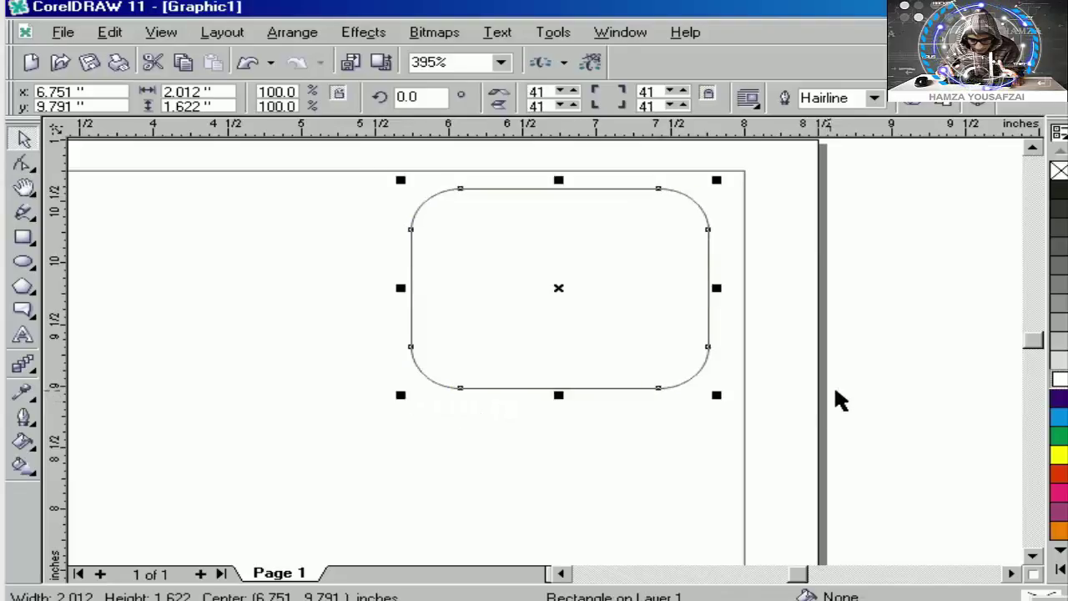
pyautogui.click(609, 296)
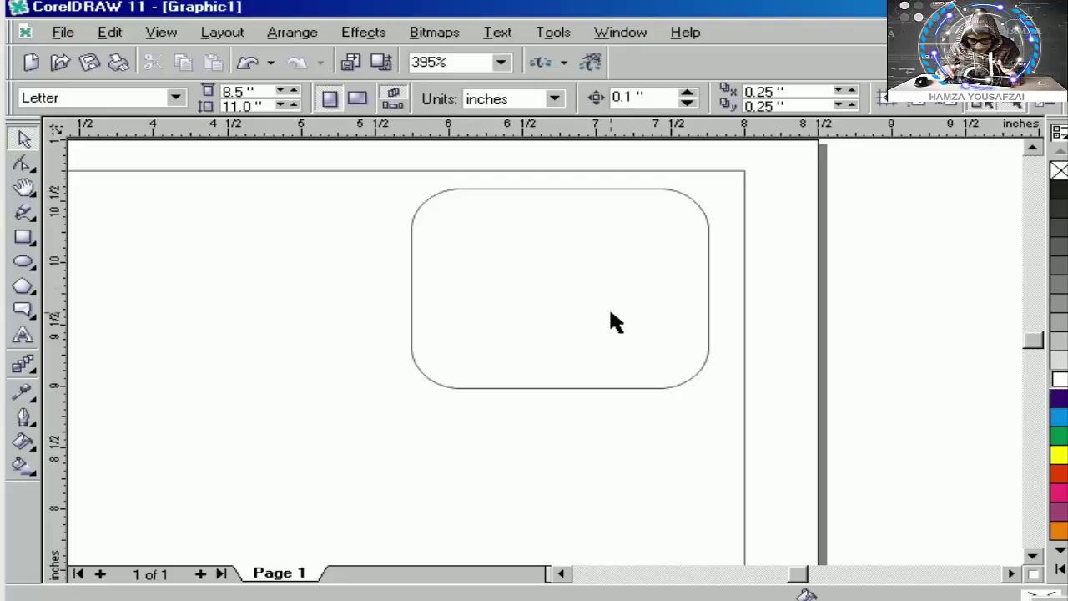
pyautogui.press('Tab')
# Step: Undo the corner rounding and try independent corner rounding, returning to square corners
pyautogui.hotkey('ctrl', 'z')
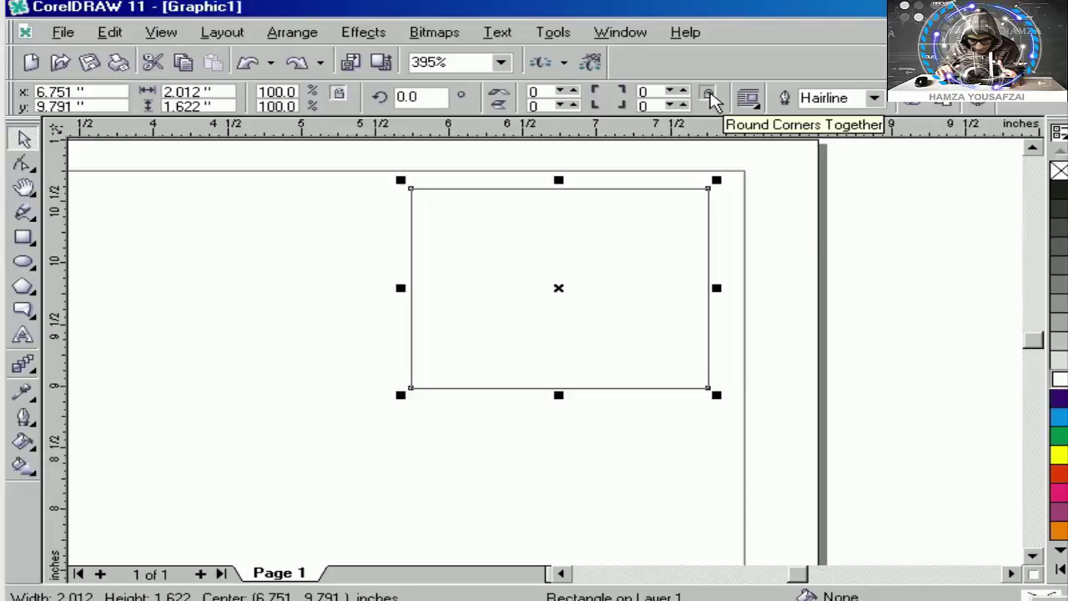
pyautogui.click(709, 96)
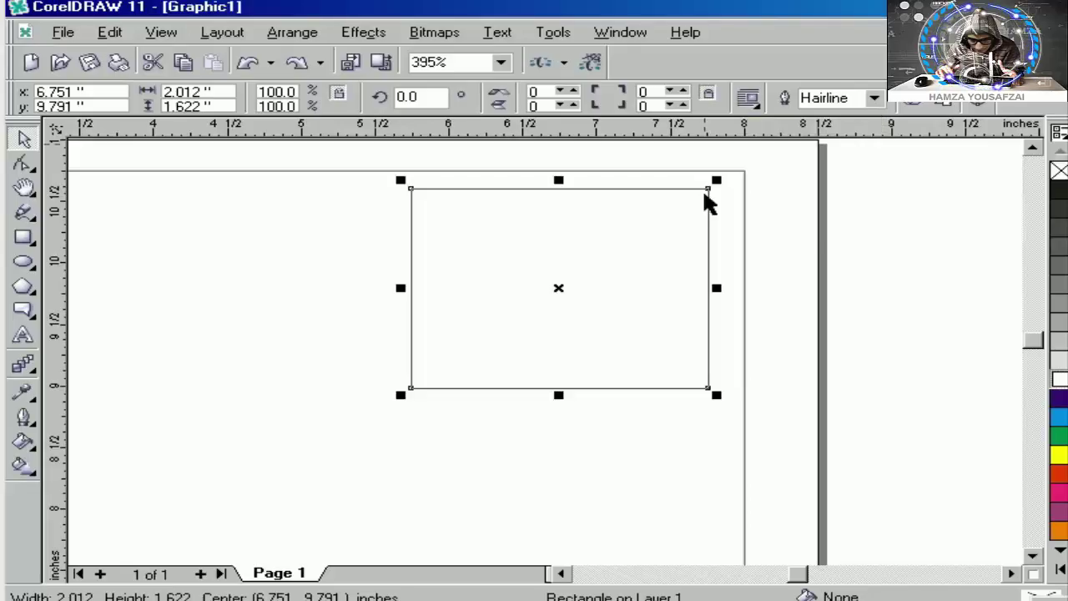
pyautogui.moveTo(706, 190); pyautogui.dragTo(705, 194)
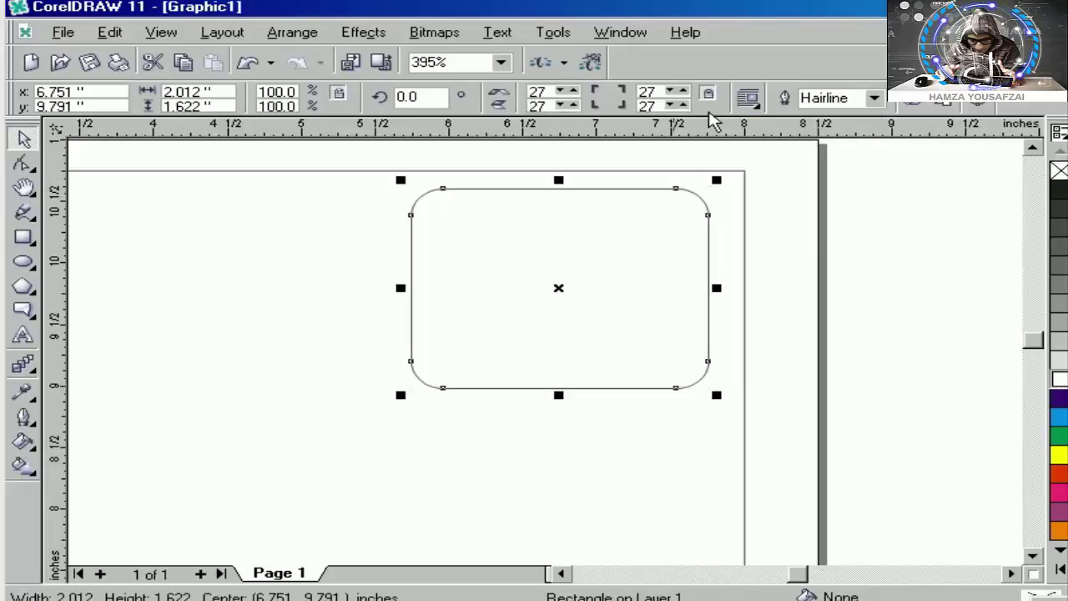
pyautogui.click(708, 218)
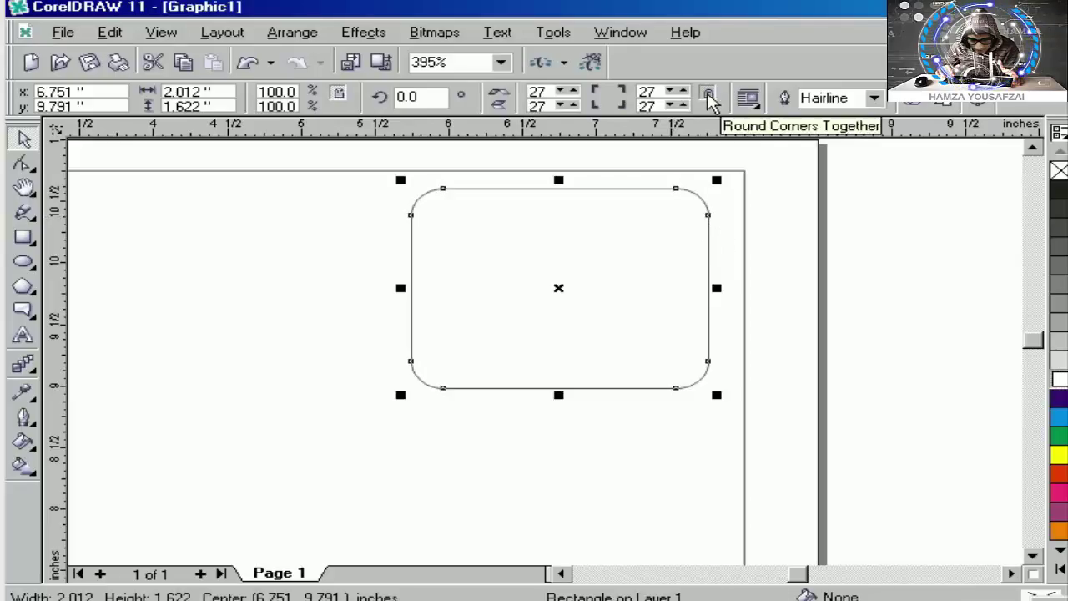
pyautogui.hotkey('ctrl', 'z')
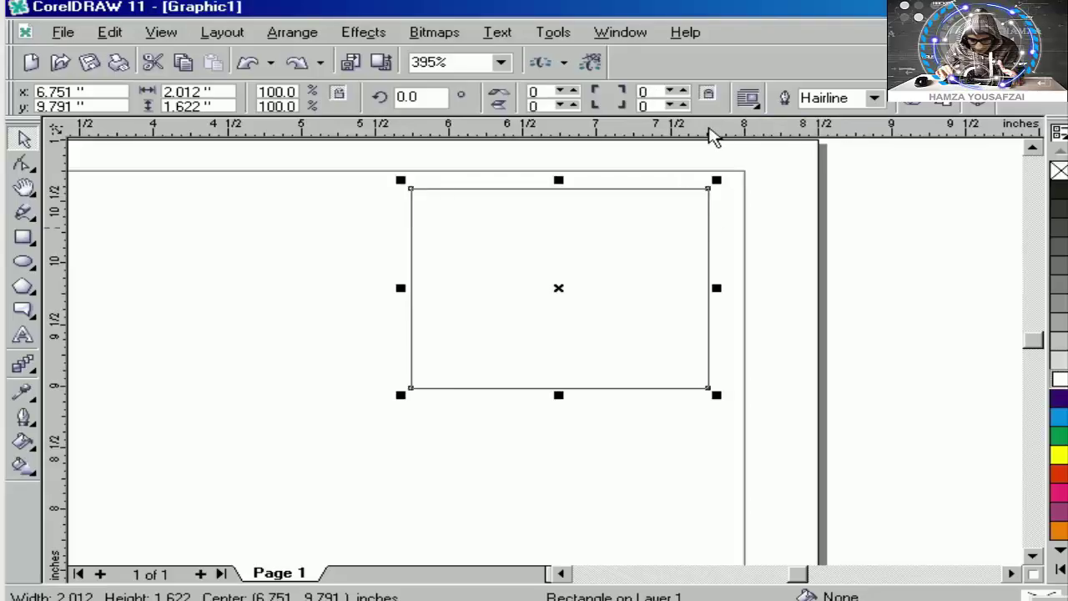
# Step: Round only the top-left and bottom-right corners to 80, fill the shape black, and start a text line
pyautogui.click(707, 93)
pyautogui.click(538, 90)
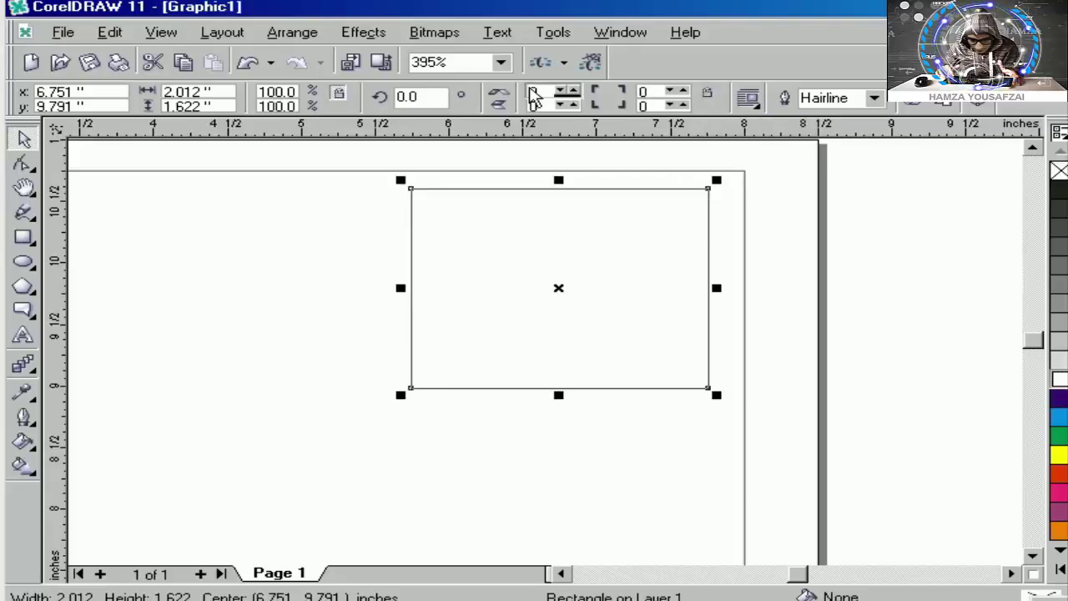
pyautogui.write('80')
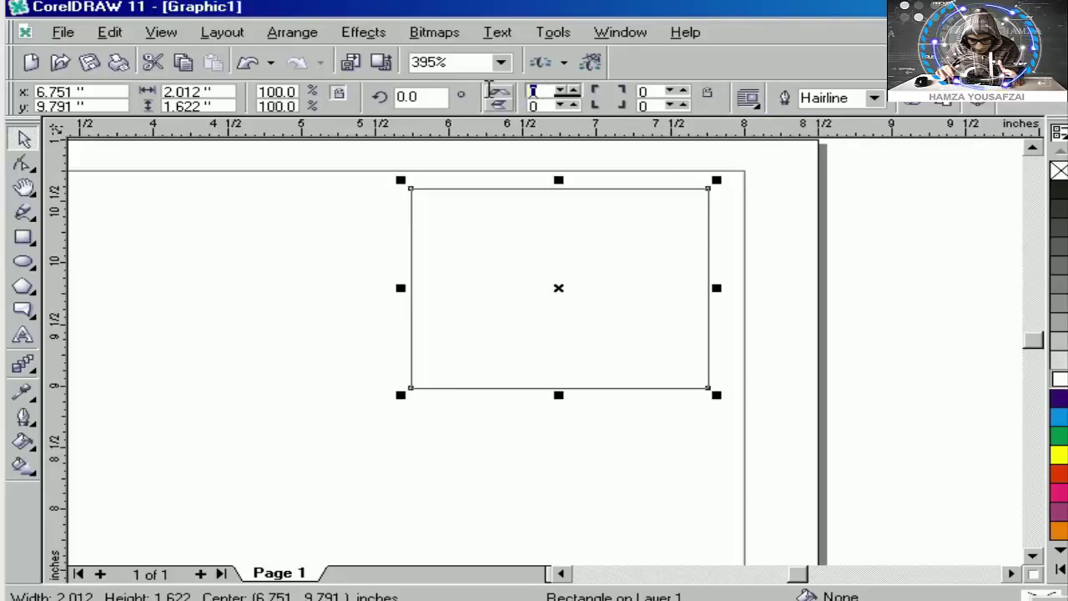
pyautogui.press('Tab')
pyautogui.press('Tab')
pyautogui.press('Tab')
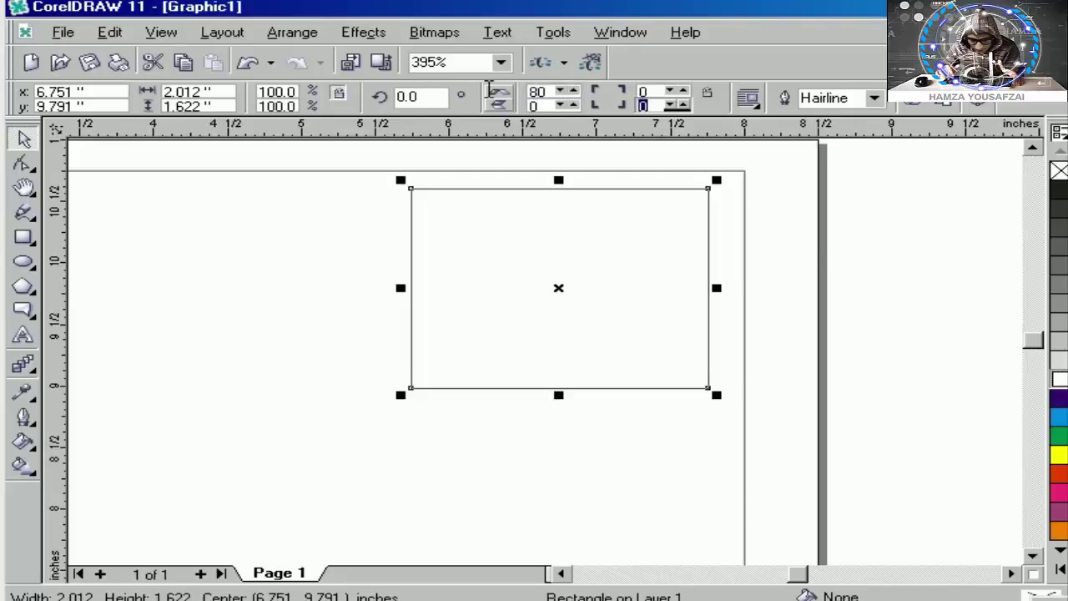
pyautogui.write('80')
pyautogui.press('Return')
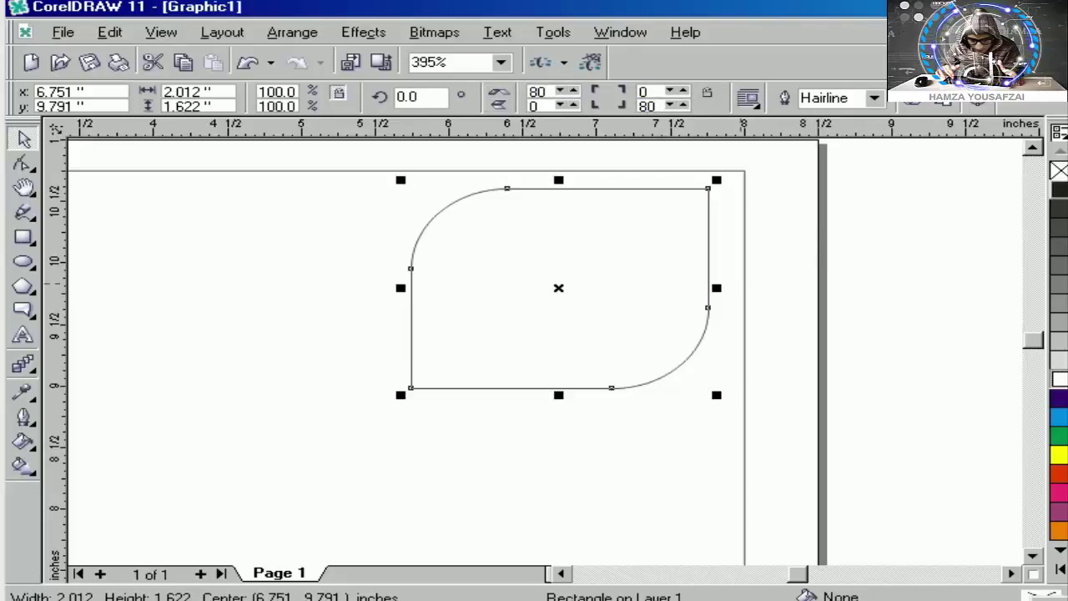
pyautogui.click(1058, 190)
pyautogui.press('F8')
pyautogui.click(245, 464)
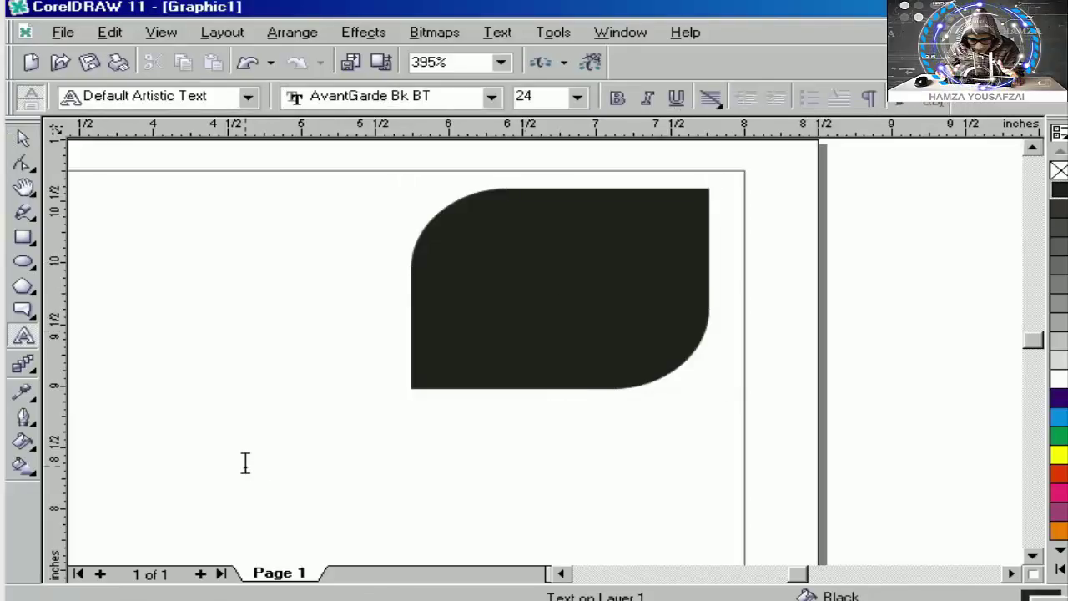
# Step: Type the three-line text 'cosmos combuter / acaldemy peshawar / city...' and select it
pyautogui.write('c')
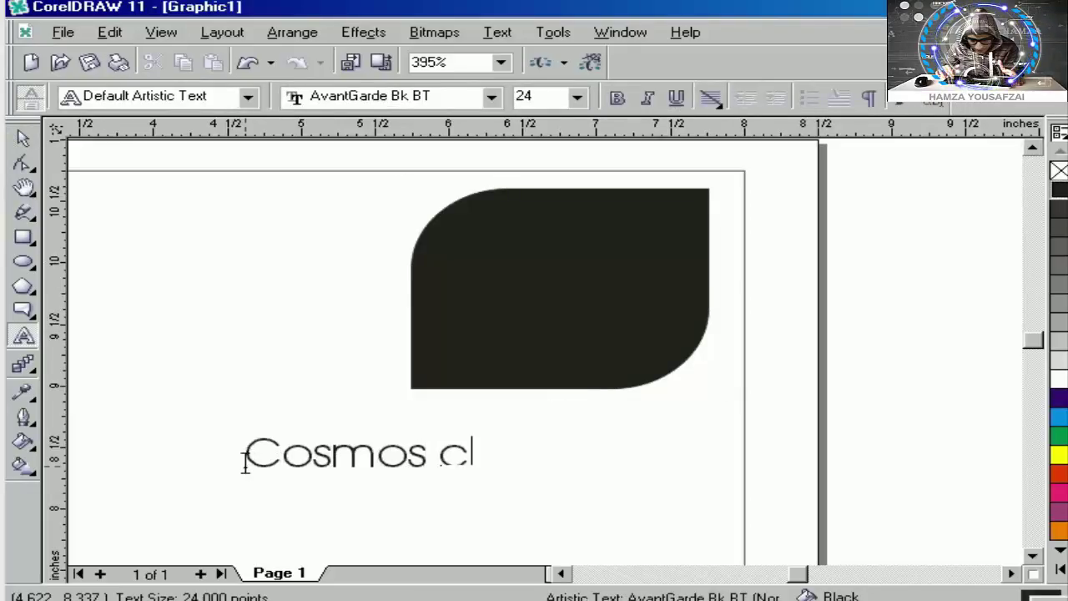
pyautogui.write('osmos combuter')
pyautogui.press('Return')
pyautogui.write('ac')
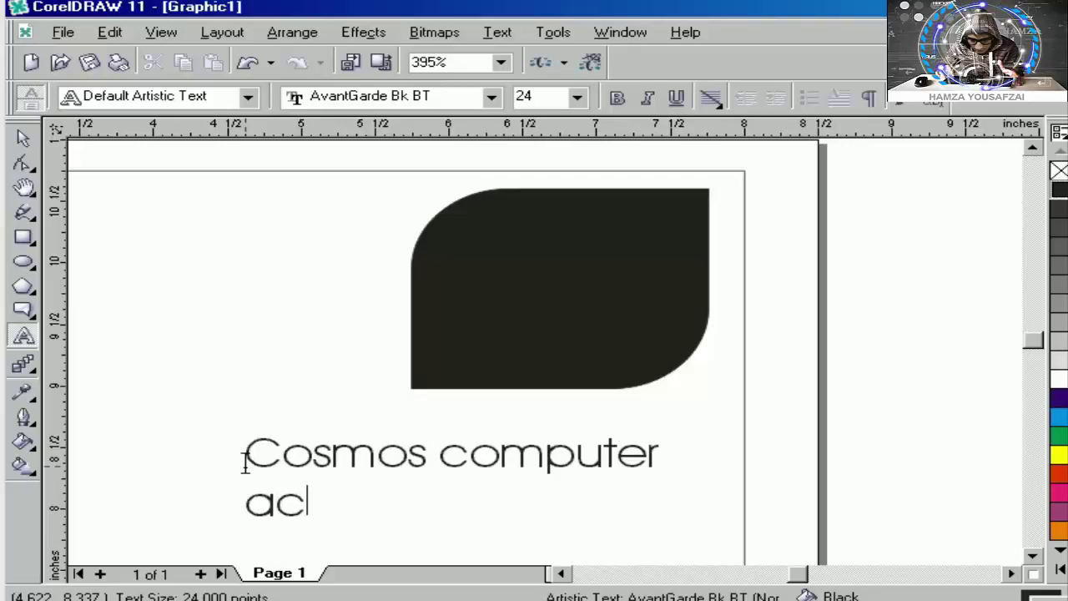
pyautogui.write('aldemy pe')
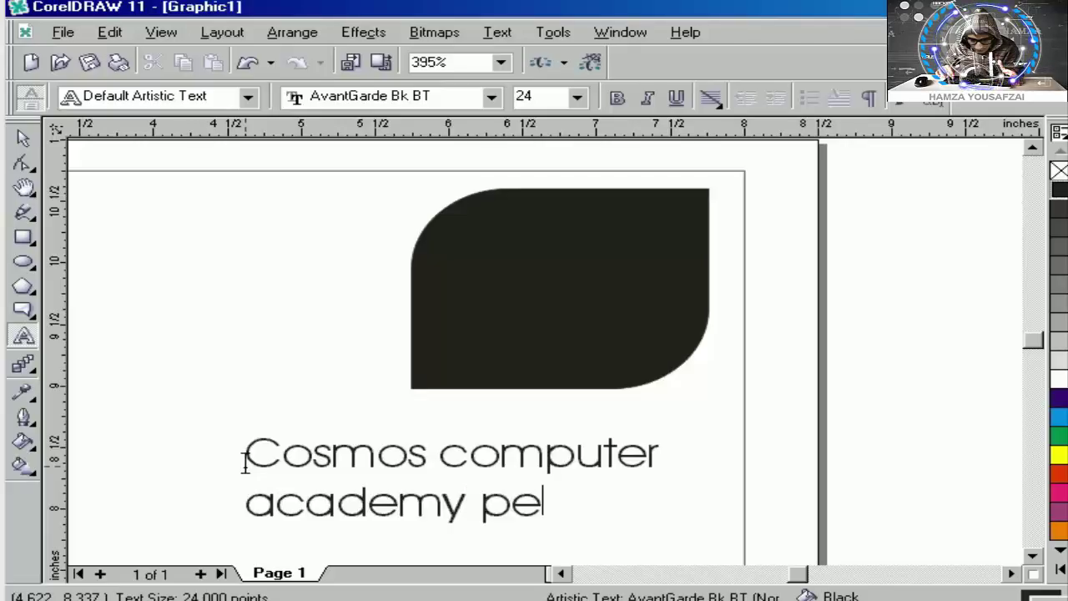
pyautogui.write('shawar')
pyautogui.press('Return')
pyautogui.write('city')
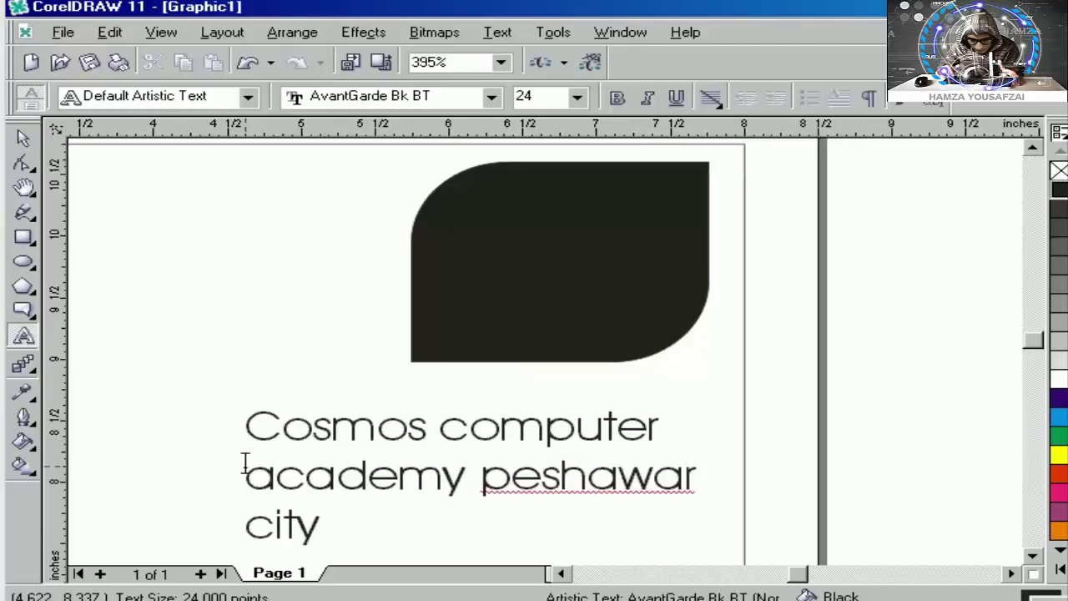
pyautogui.write('...')
pyautogui.hotkey('ctrl', 'space')
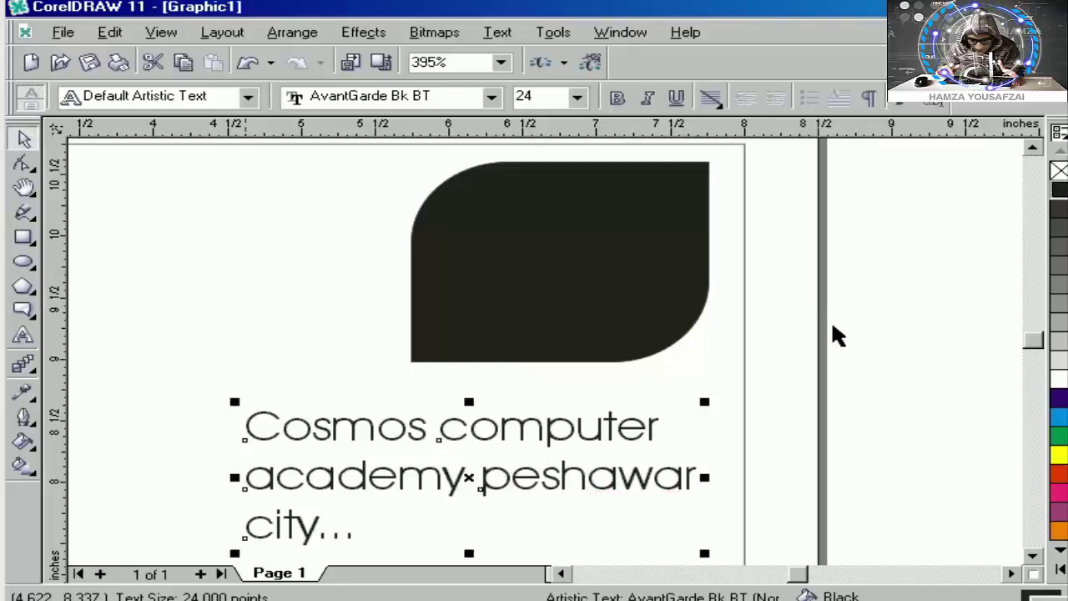
# Step: Shrink the text to about half size and move it onto the top of the leaf shape
pyautogui.moveTo(704, 401); pyautogui.dragTo(482, 482)
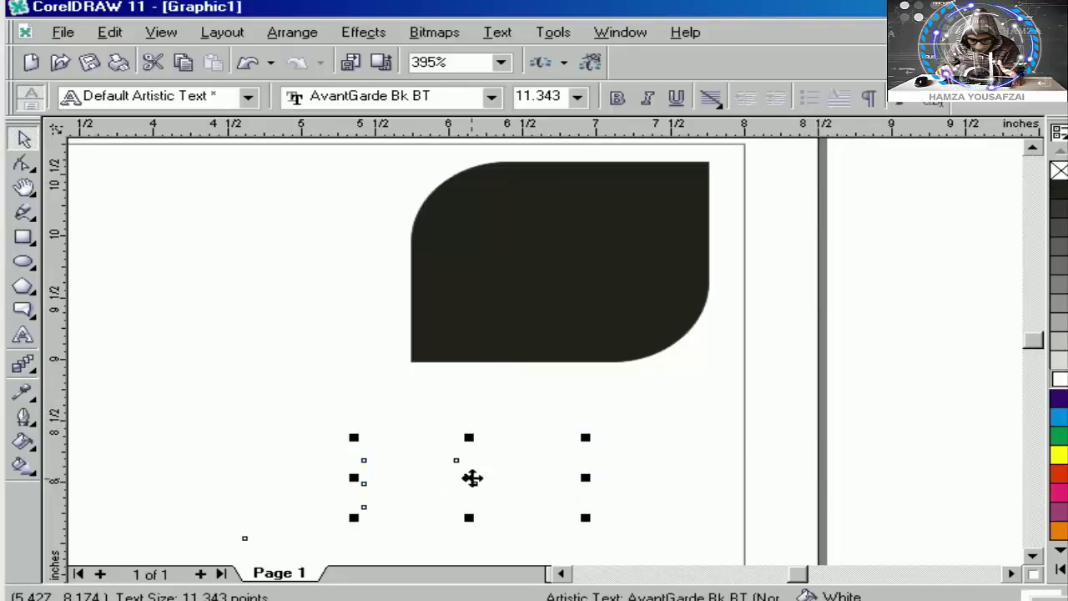
pyautogui.moveTo(548, 337); pyautogui.dragTo(563, 222)
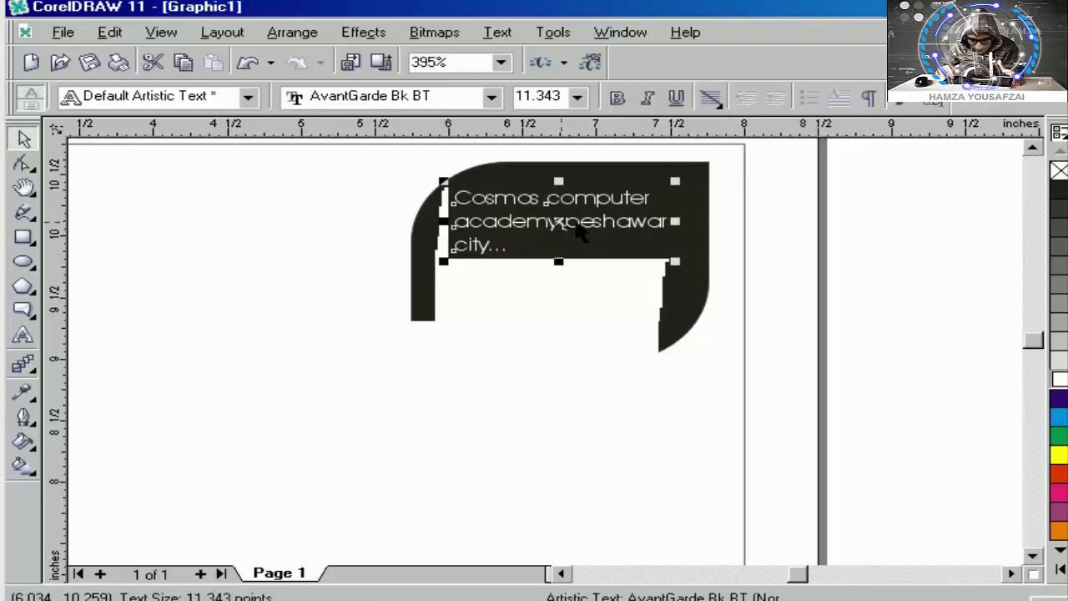
pyautogui.press('Tab')
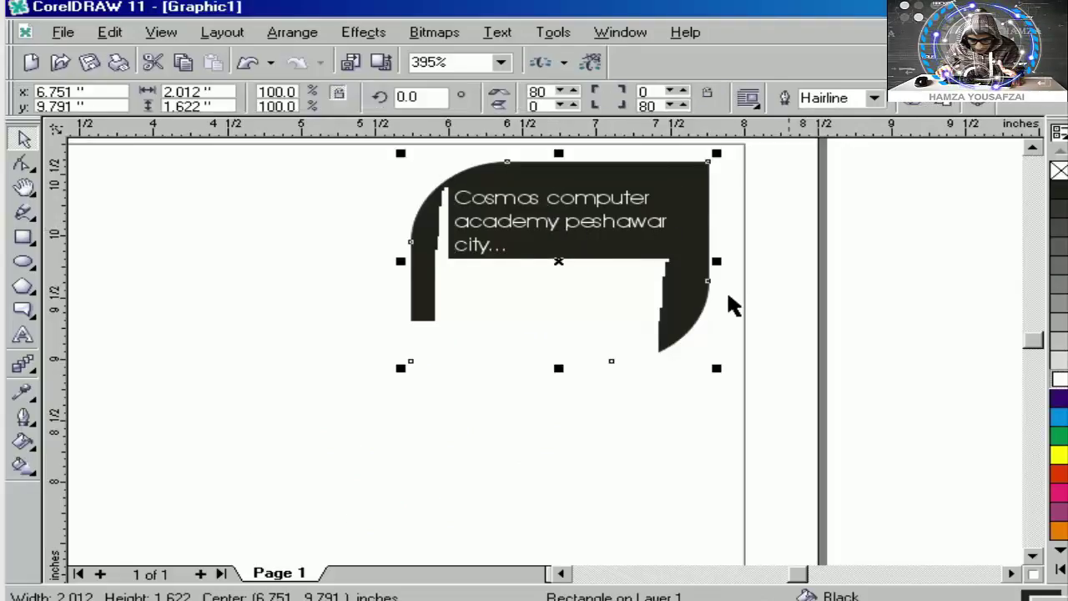
pyautogui.scroll(2, 725, 290)
pyautogui.scroll(-2, 754, 319)
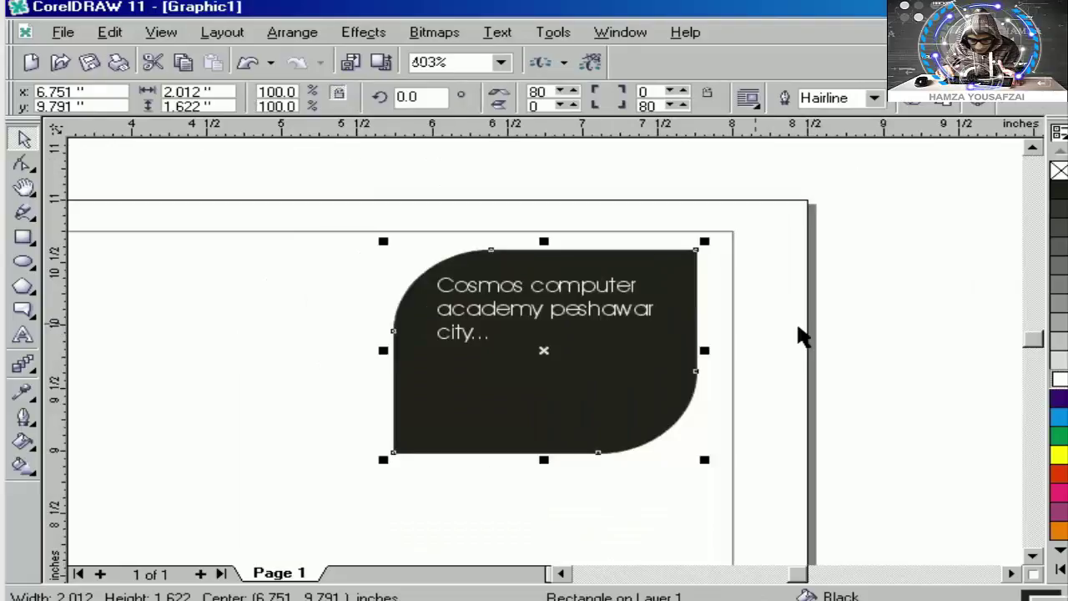
pyautogui.click(799, 335)
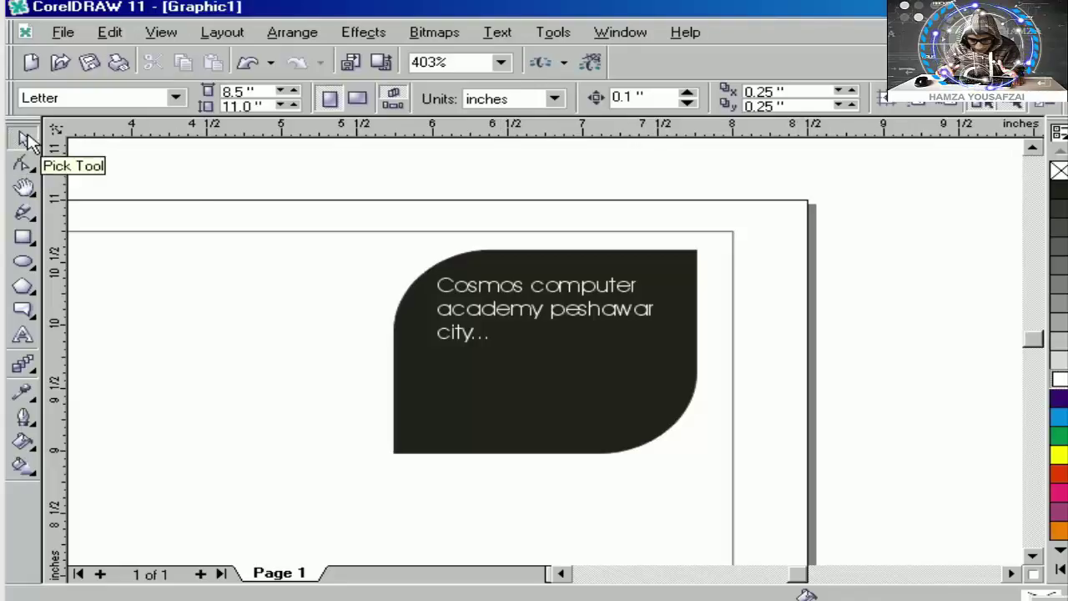
# Step: Zoom out to the whole page and delete every object on it
pyautogui.press('F3')
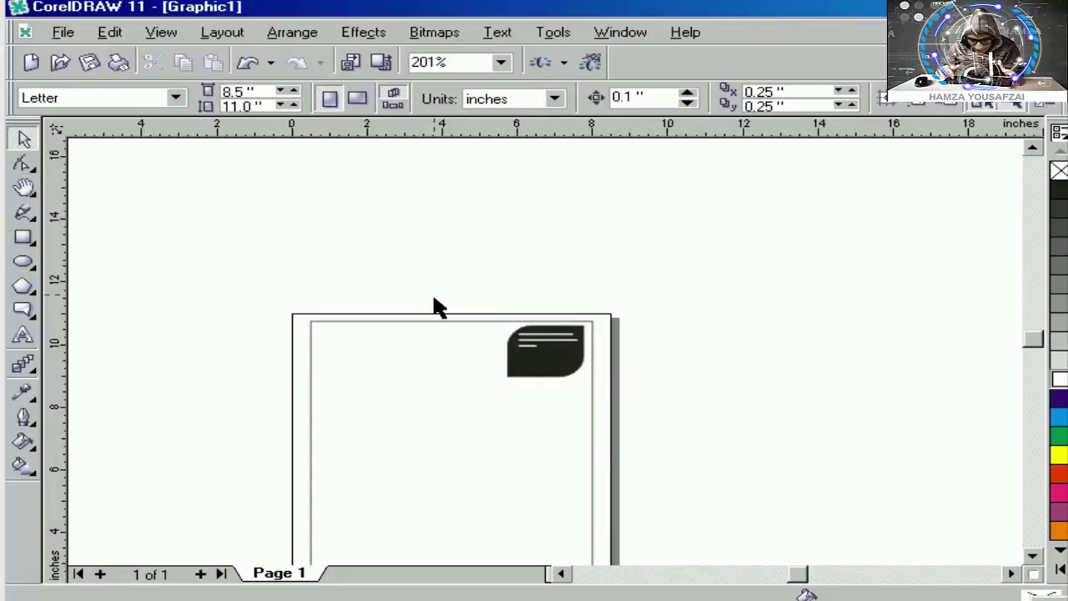
pyautogui.press('F3')
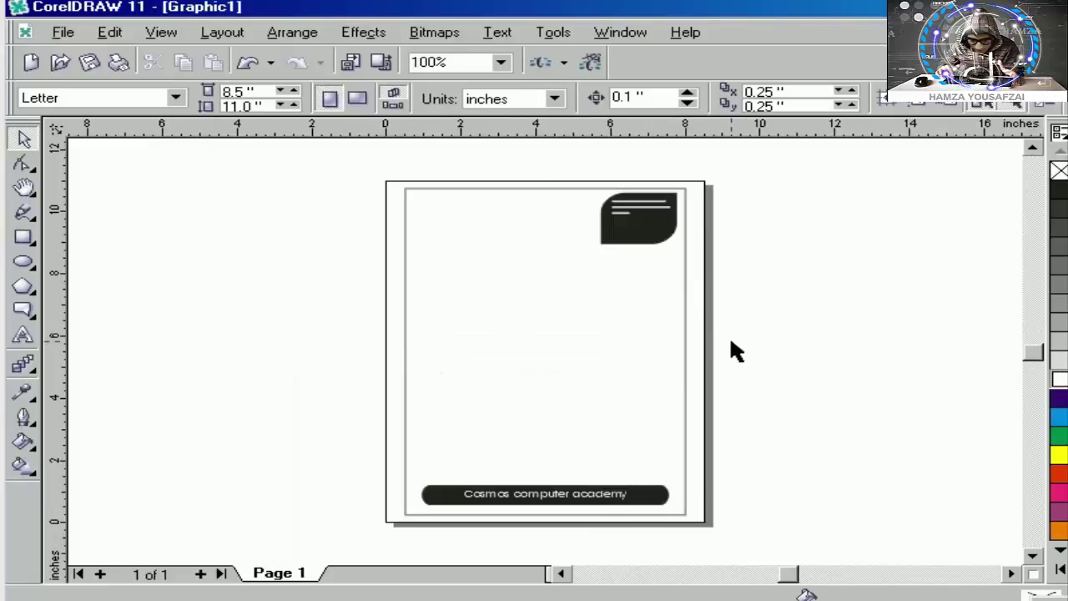
pyautogui.hotkey('ctrl', 'a')
pyautogui.press('Delete')
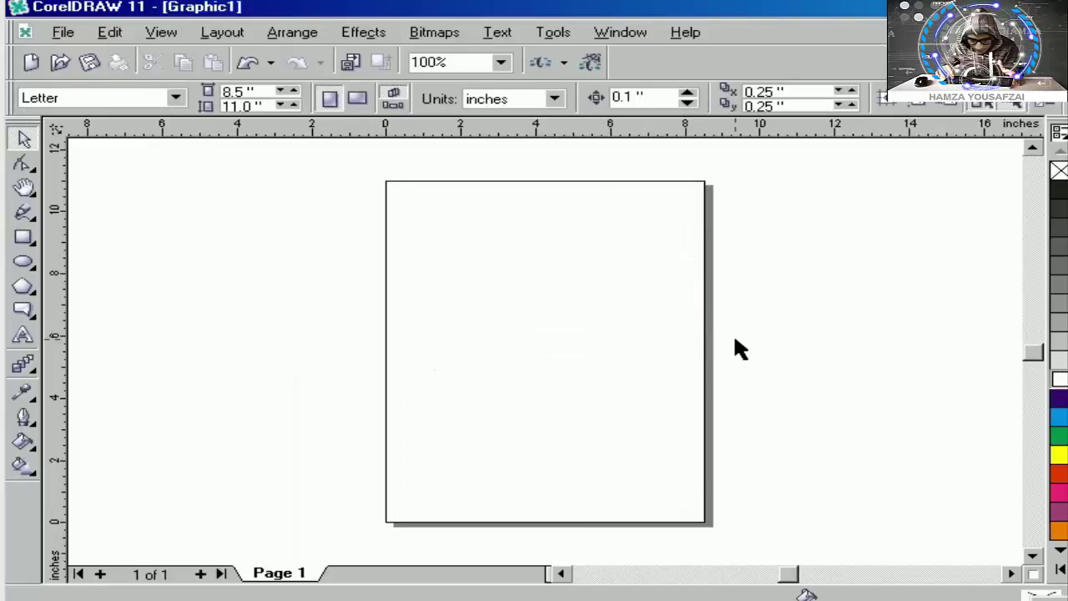
# Step: Open the Shape tool flyout in the toolbox
pyautogui.click(26, 164)
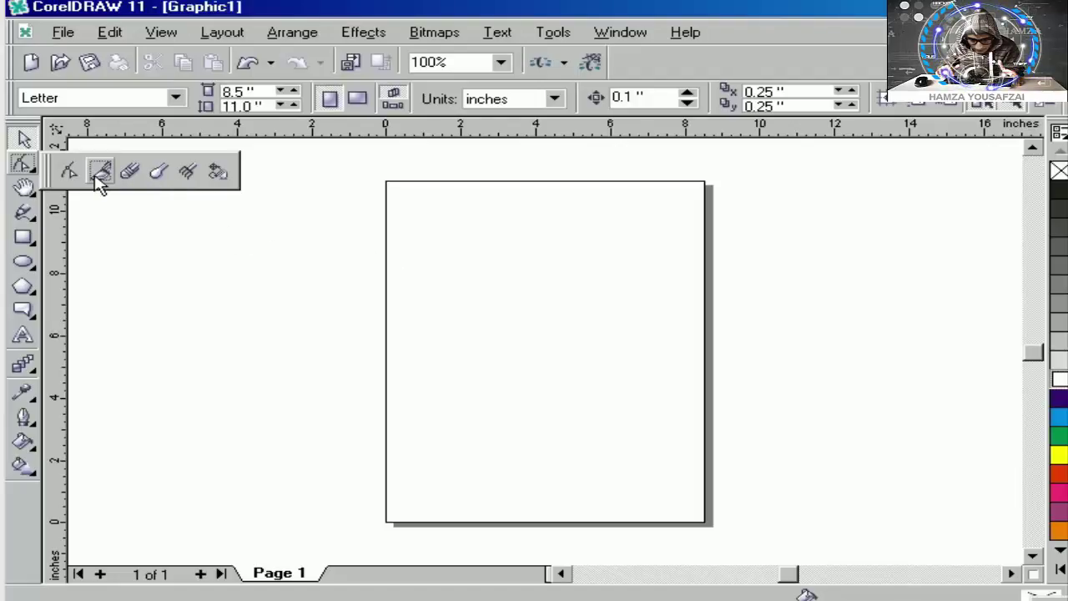
# Step: Draw a dark blue rectangle in the page's upper left, zoom to it, and choose the Knife Tool
pyautogui.click(513, 288)
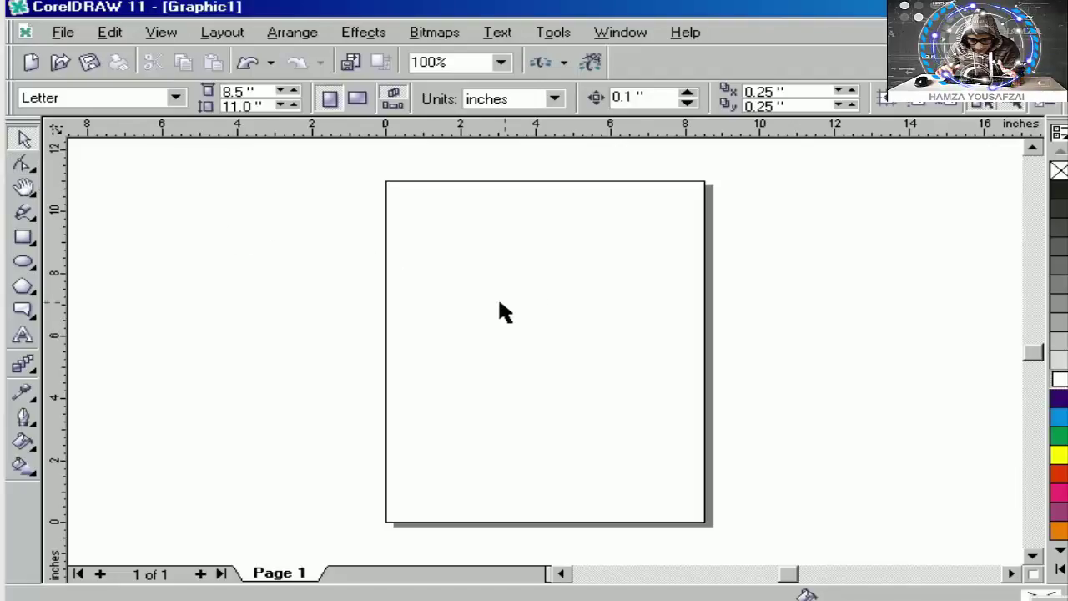
pyautogui.press('F6')
pyautogui.moveTo(434, 276); pyautogui.dragTo(572, 356)
pyautogui.press('space')
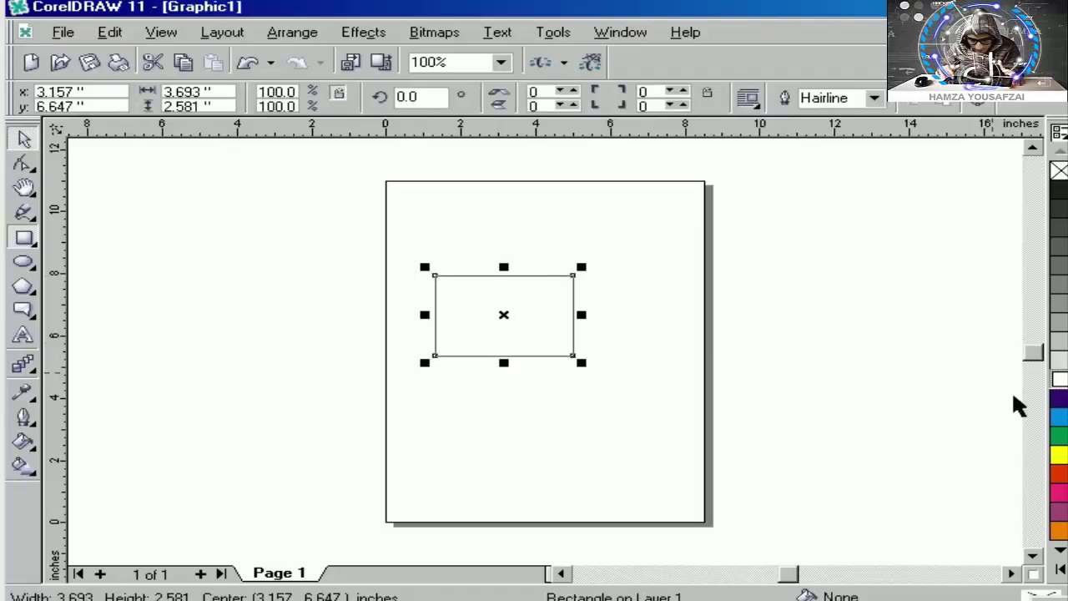
pyautogui.click(1057, 400)
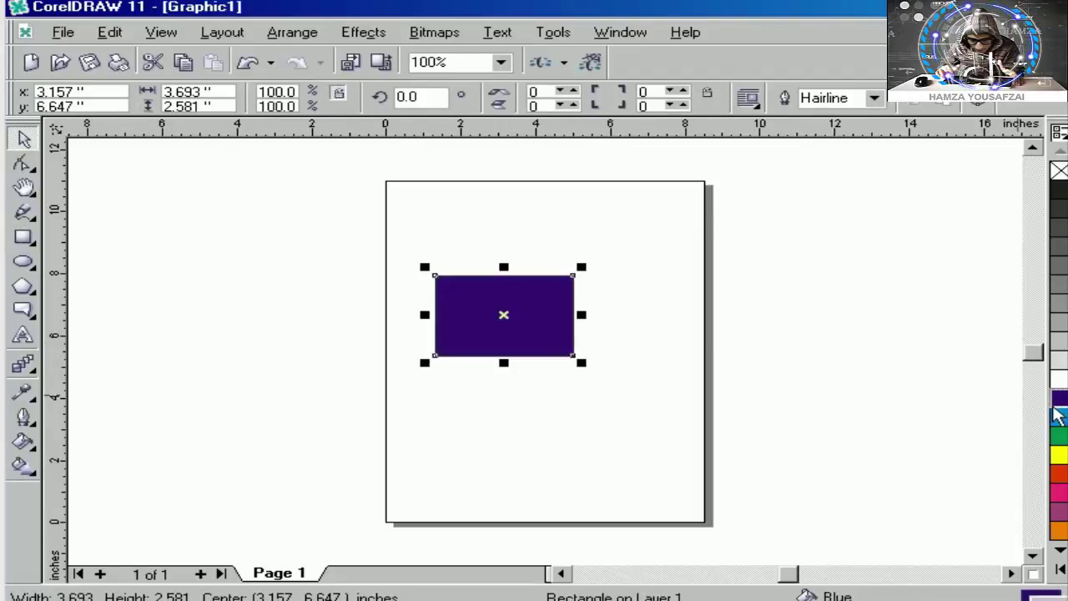
pyautogui.hotkey('shift', 'F2')
pyautogui.press('F3')
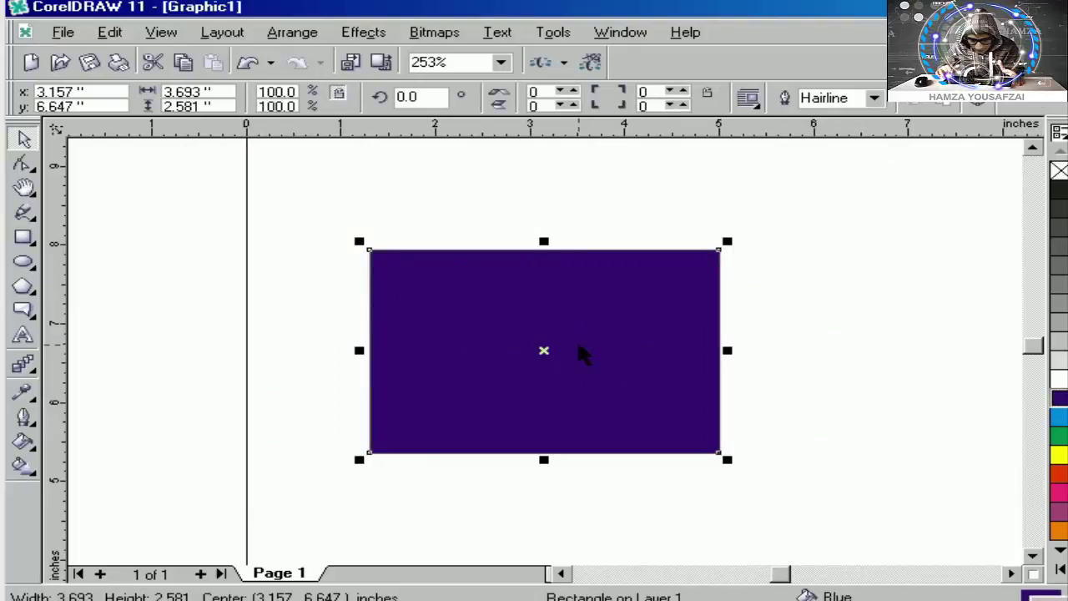
pyautogui.click(29, 168)
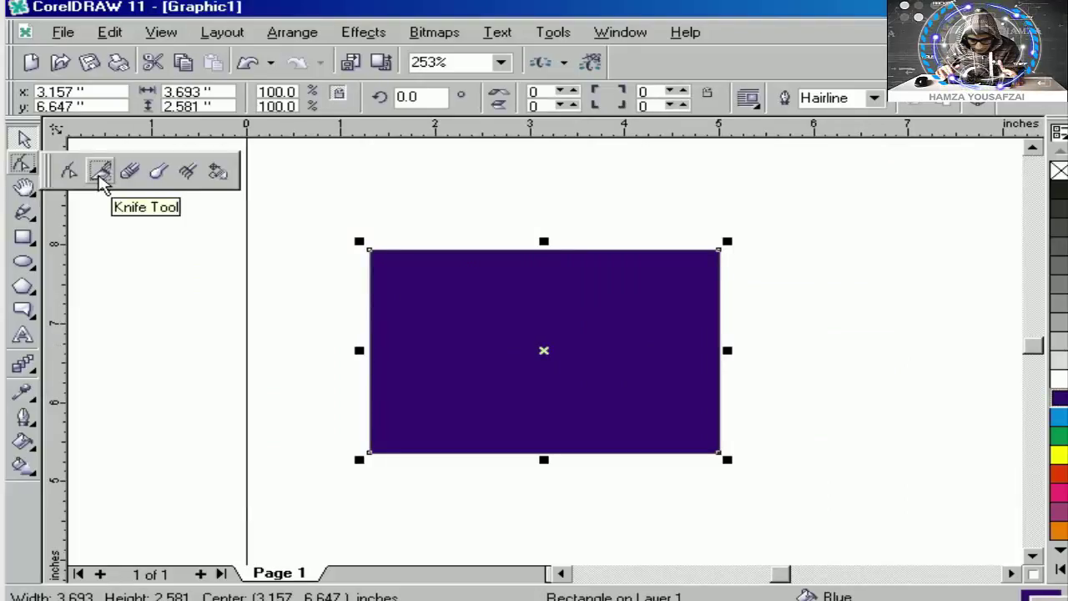
pyautogui.click(101, 172)
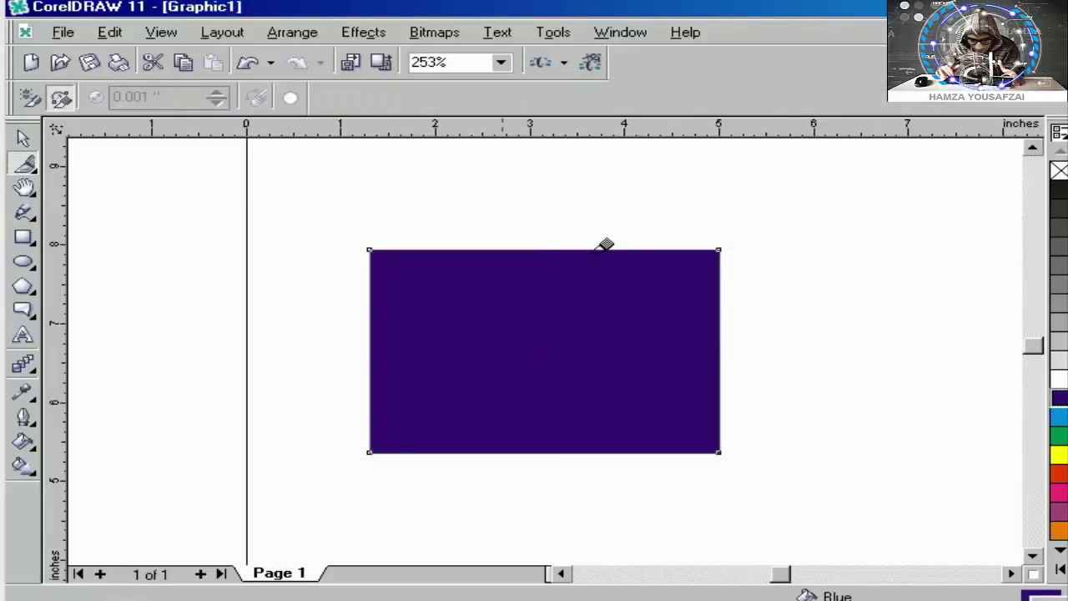
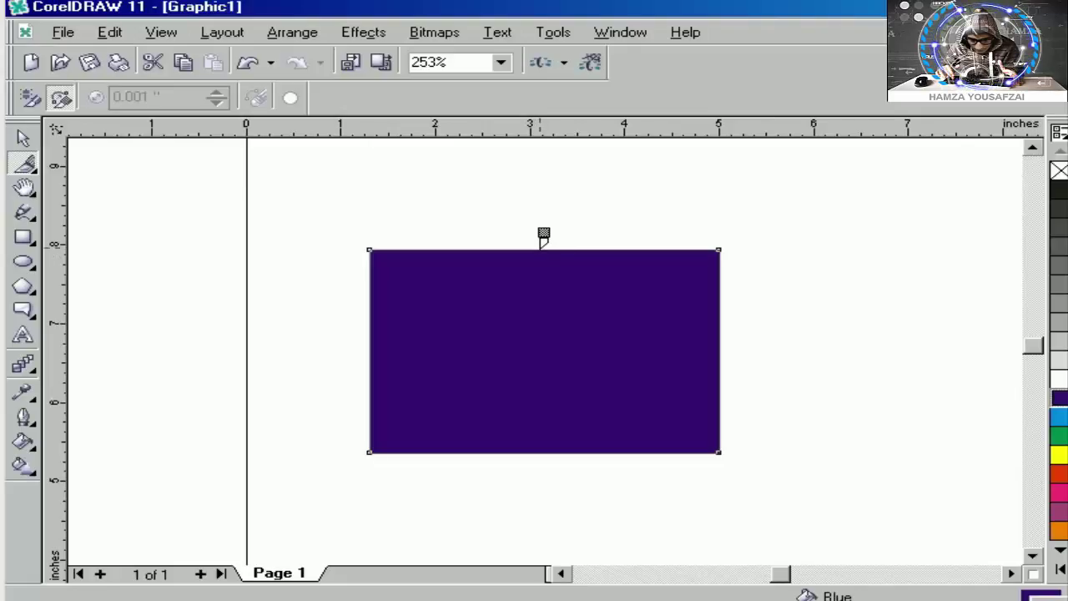
# Step: Cut the purple rectangle with a straight vertical Knife cut from top edge to bottom edge
pyautogui.click(541, 249)
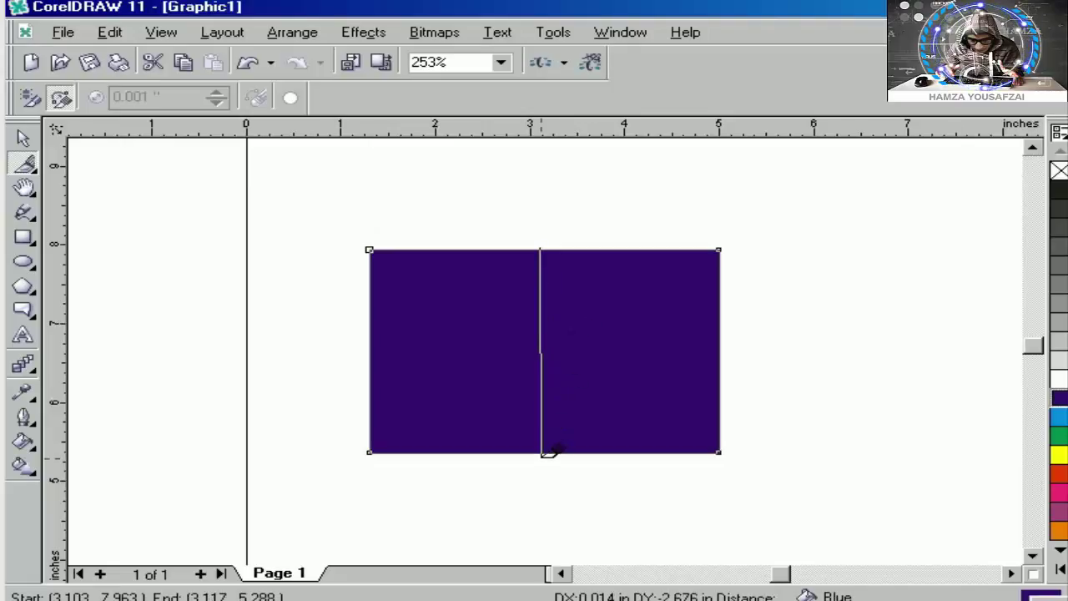
pyautogui.click(543, 451)
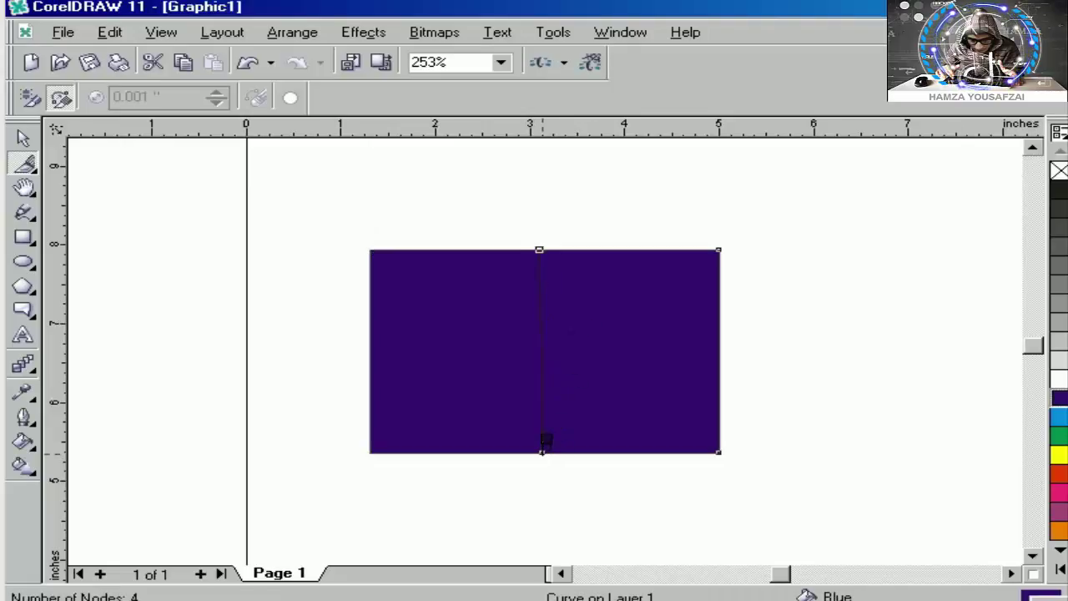
pyautogui.click(542, 450)
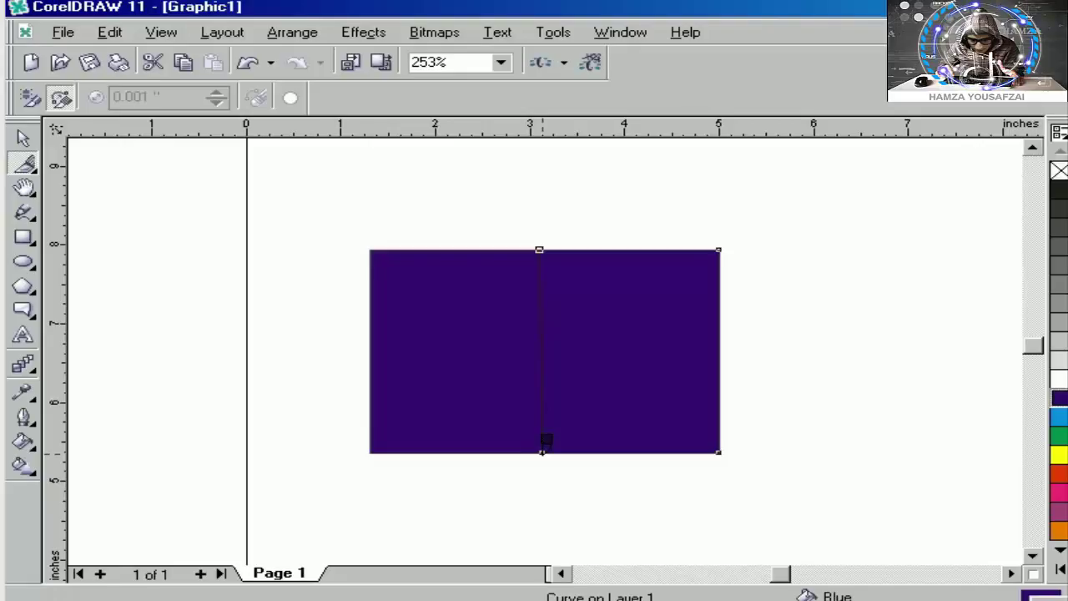
# Step: Pull the two halves apart to the left and right, then delete both
pyautogui.press('space')
pyautogui.click(625, 357)
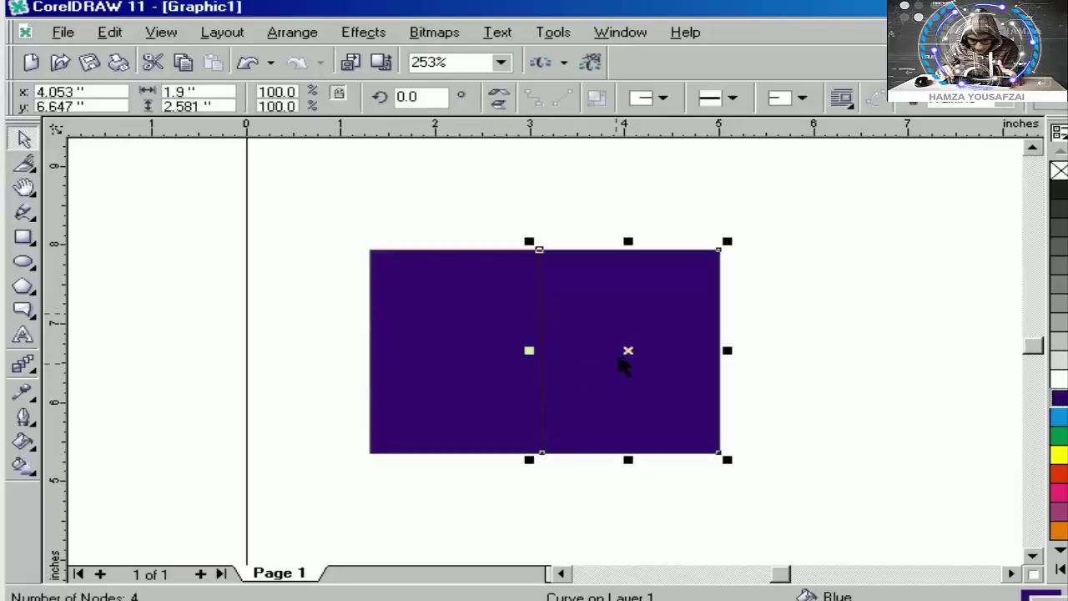
pyautogui.moveTo(626, 354); pyautogui.dragTo(667, 354)
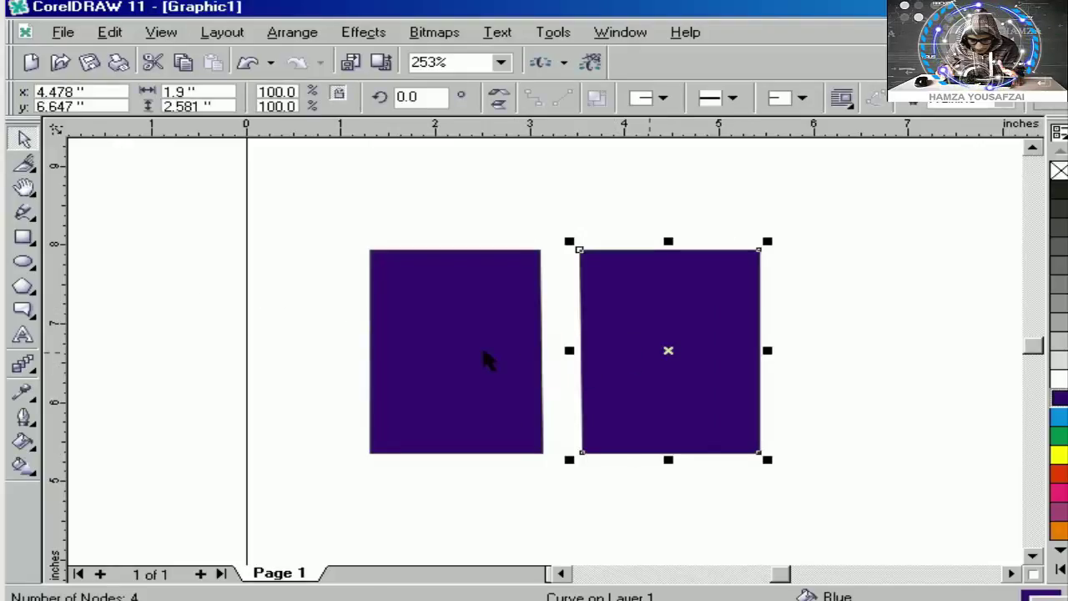
pyautogui.moveTo(484, 358); pyautogui.dragTo(429, 359)
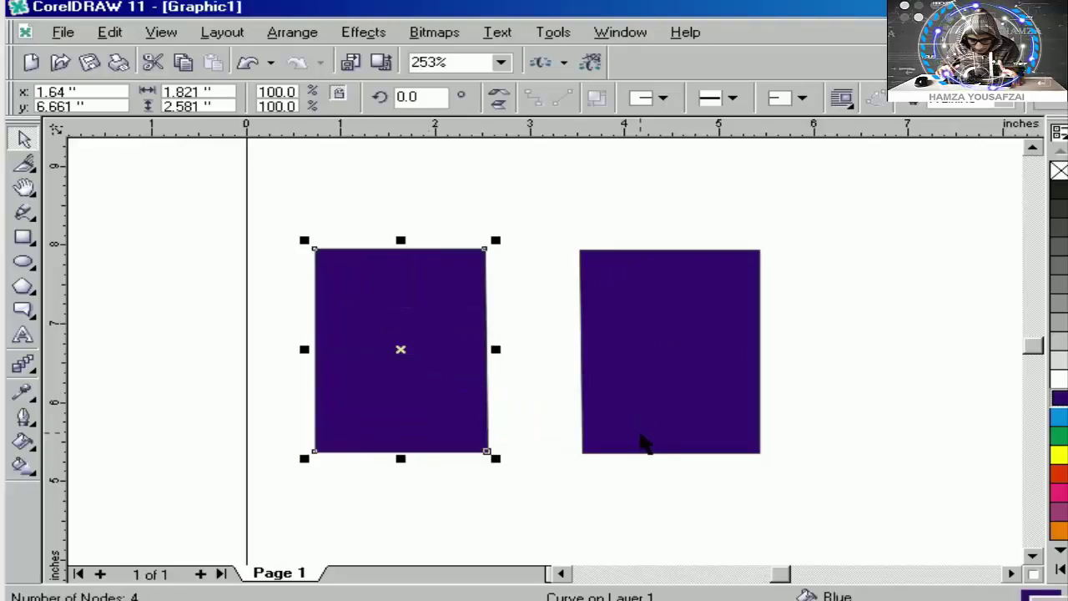
pyautogui.press('Delete')
pyautogui.press('Delete')
pyautogui.press('F6')
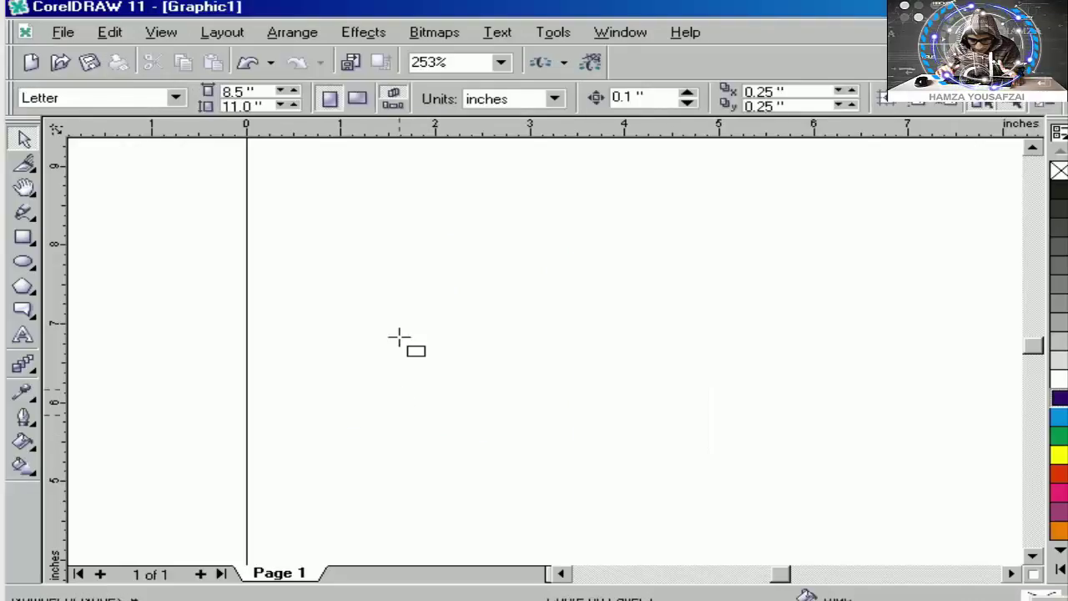
# Step: Draw a rectangle near the page centre, fill it cyan, and knife it diagonally corner to corner
pyautogui.moveTo(378, 250)
pyautogui.mouseDown()
pyautogui.moveTo(627, 429)
pyautogui.moveTo(775, 446)
pyautogui.mouseUp()
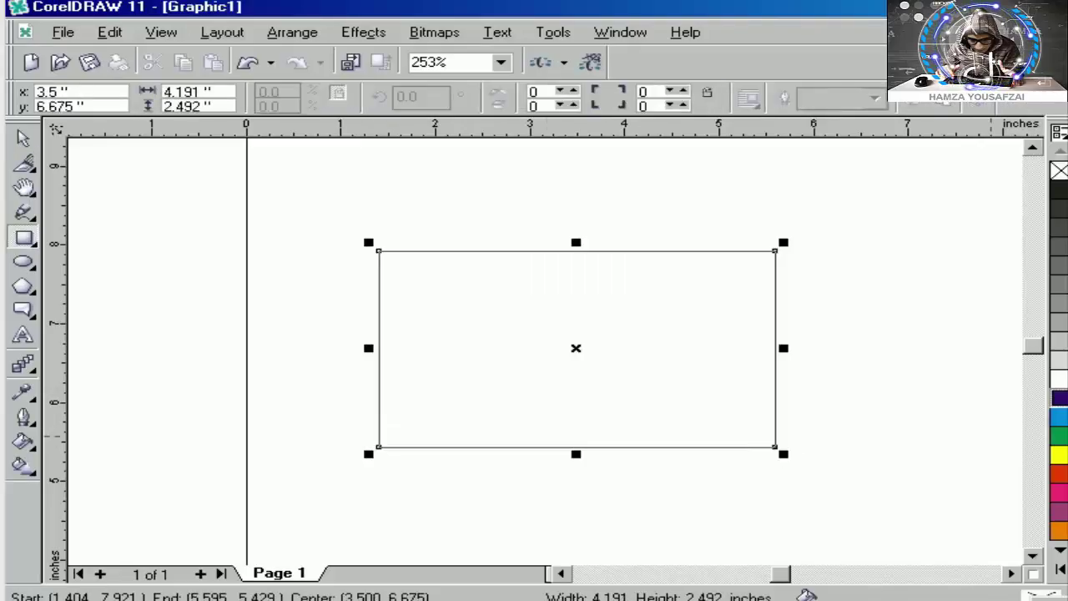
pyautogui.click(1058, 414)
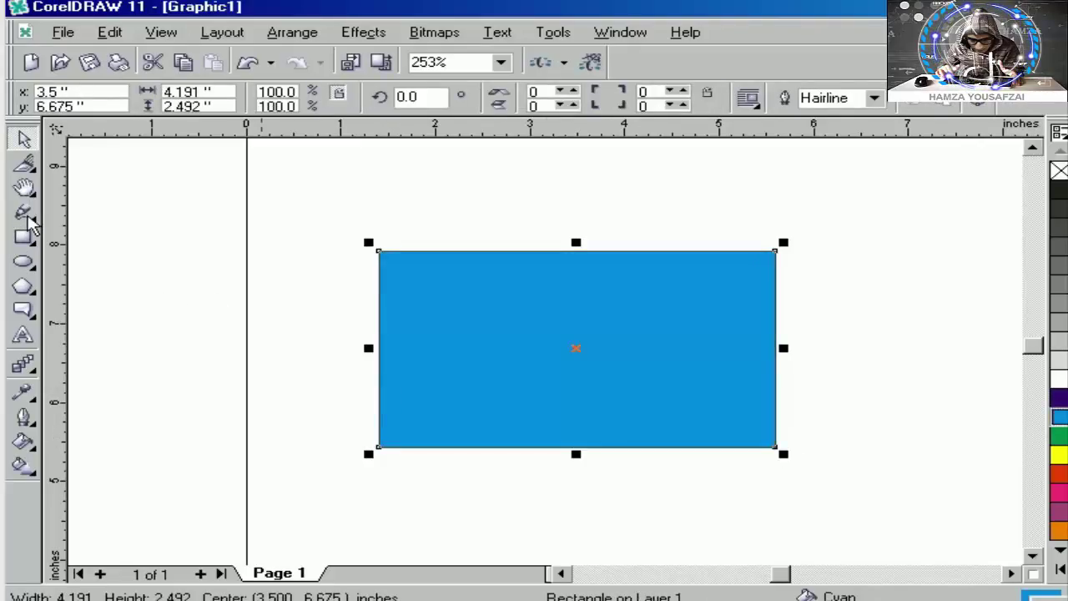
pyautogui.click(24, 163)
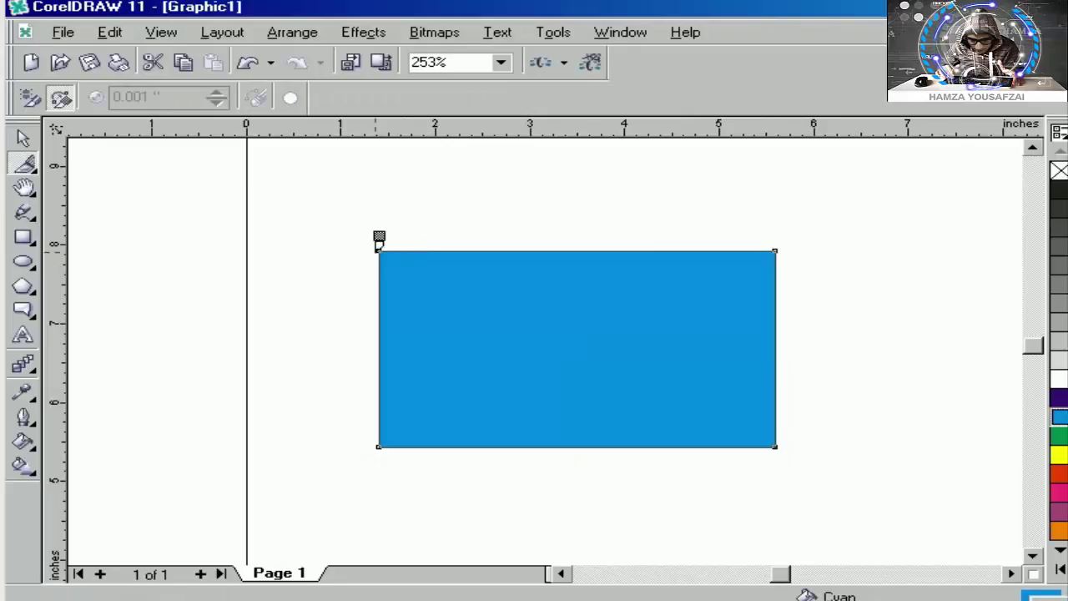
pyautogui.moveTo(380, 250); pyautogui.dragTo(776, 435)
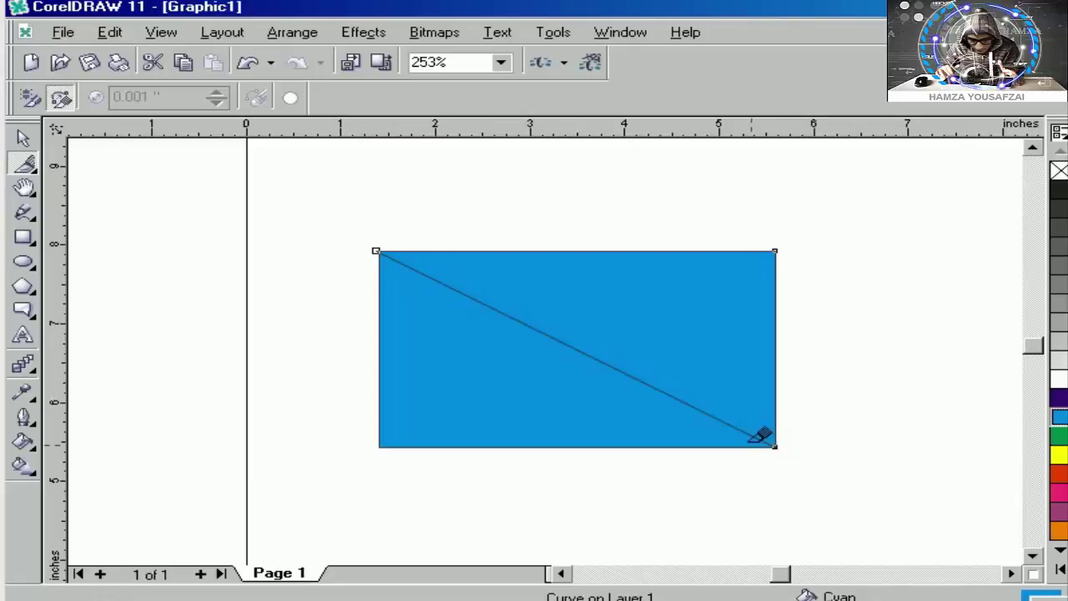
# Step: Separate the triangles, moving the upper one up-right and the lower one left
pyautogui.press('space')
pyautogui.click(755, 348)
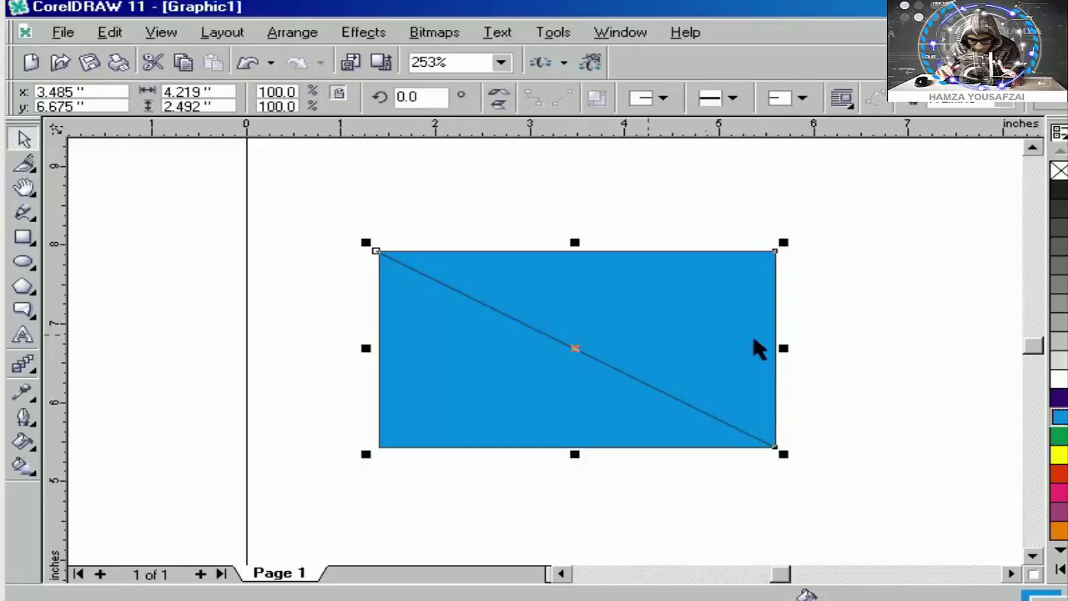
pyautogui.press('space')
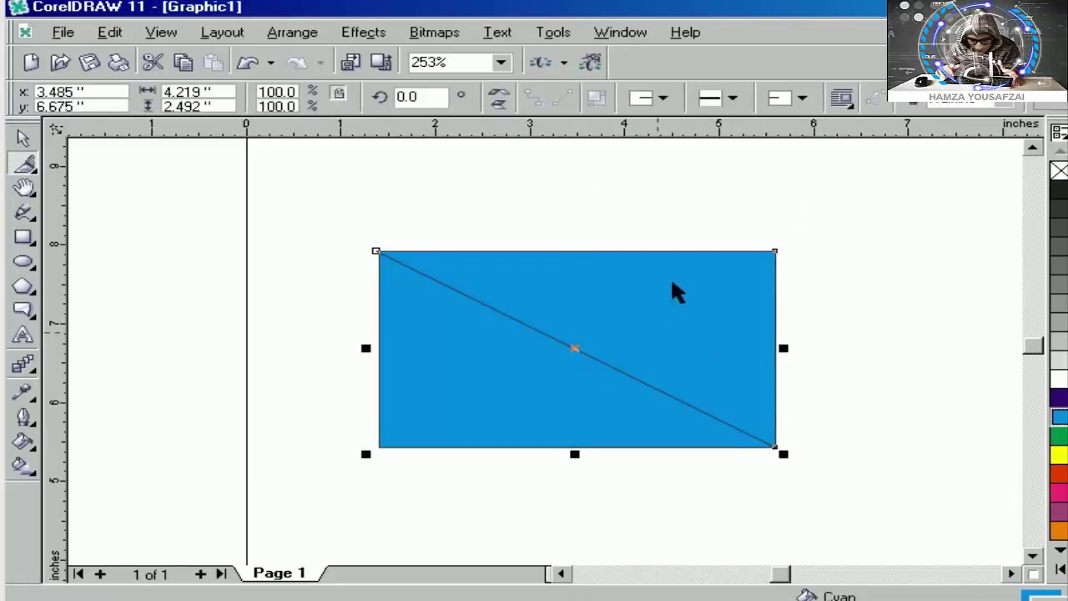
pyautogui.press('space')
pyautogui.moveTo(673, 282); pyautogui.dragTo(685, 232)
pyautogui.moveTo(531, 405); pyautogui.dragTo(434, 418)
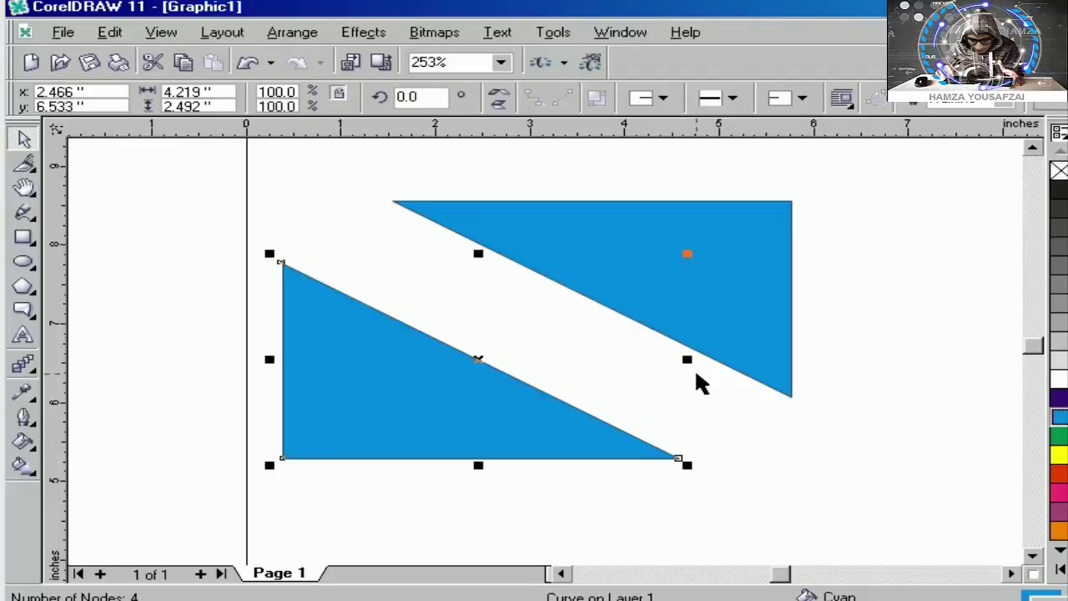
# Step: Delete the lower triangle and then the upper triangle
pyautogui.press('Delete')
pyautogui.click(729, 264)
pyautogui.press('Delete')
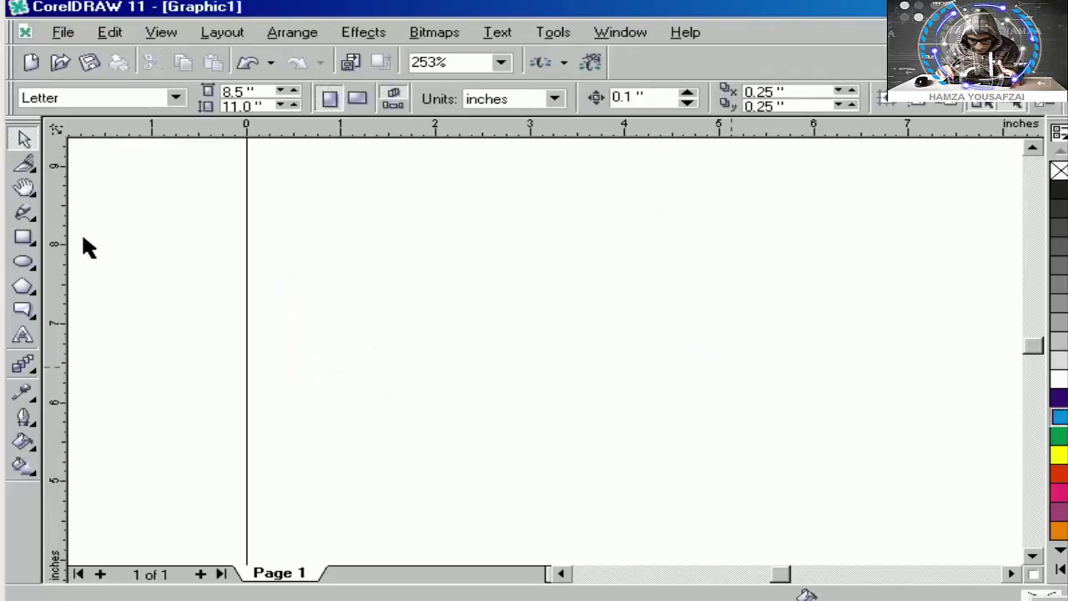
# Step: Draw a rectangle in the middle of the page and fill it cyan
pyautogui.click(25, 173)
pyautogui.click(131, 172)
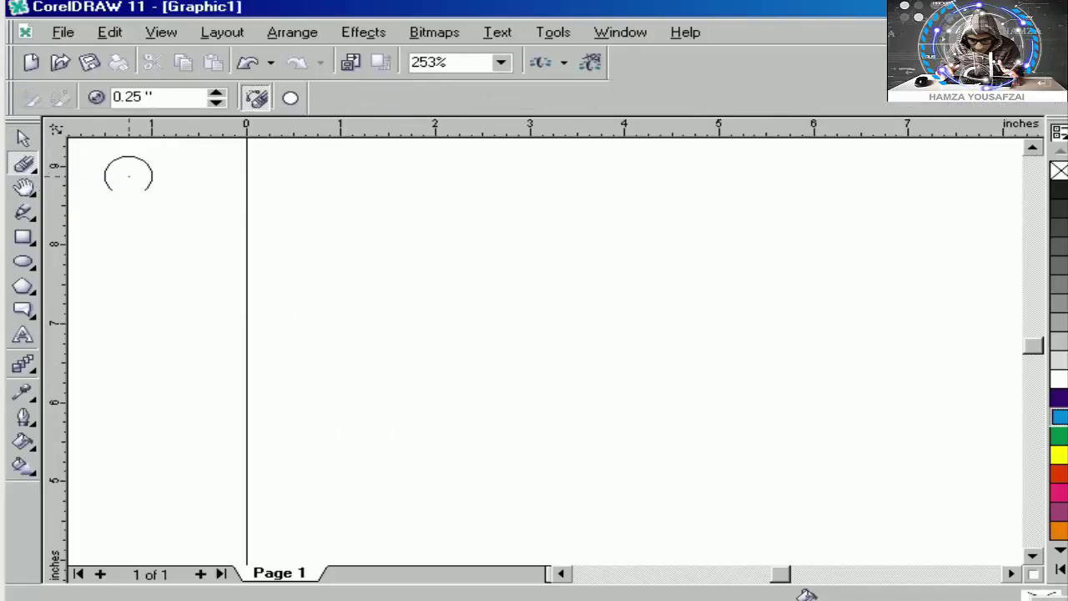
pyautogui.press('space')
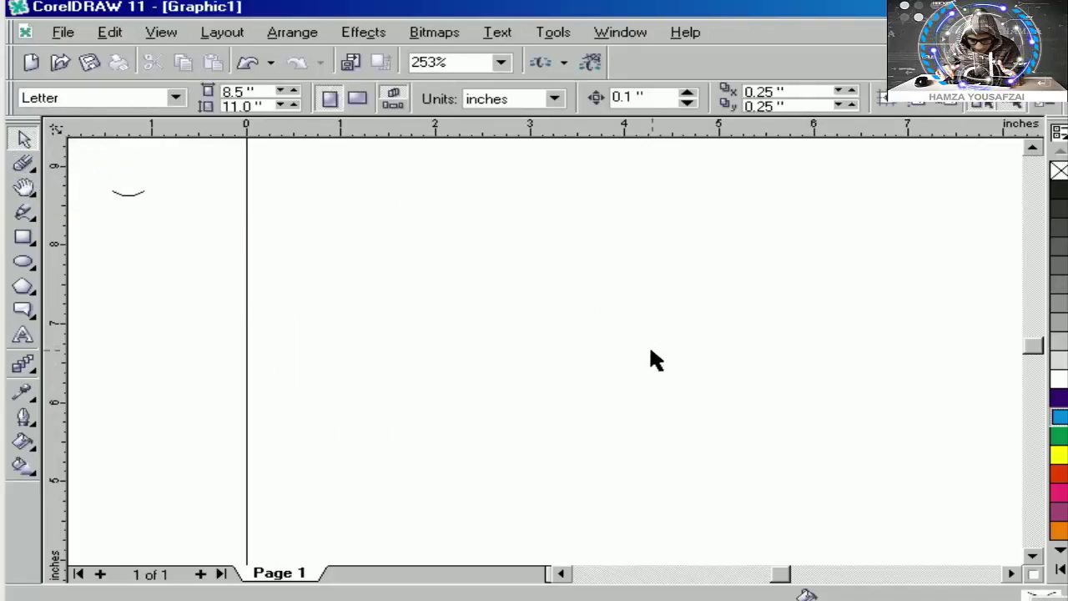
pyautogui.press('F6')
pyautogui.moveTo(405, 264); pyautogui.dragTo(693, 409)
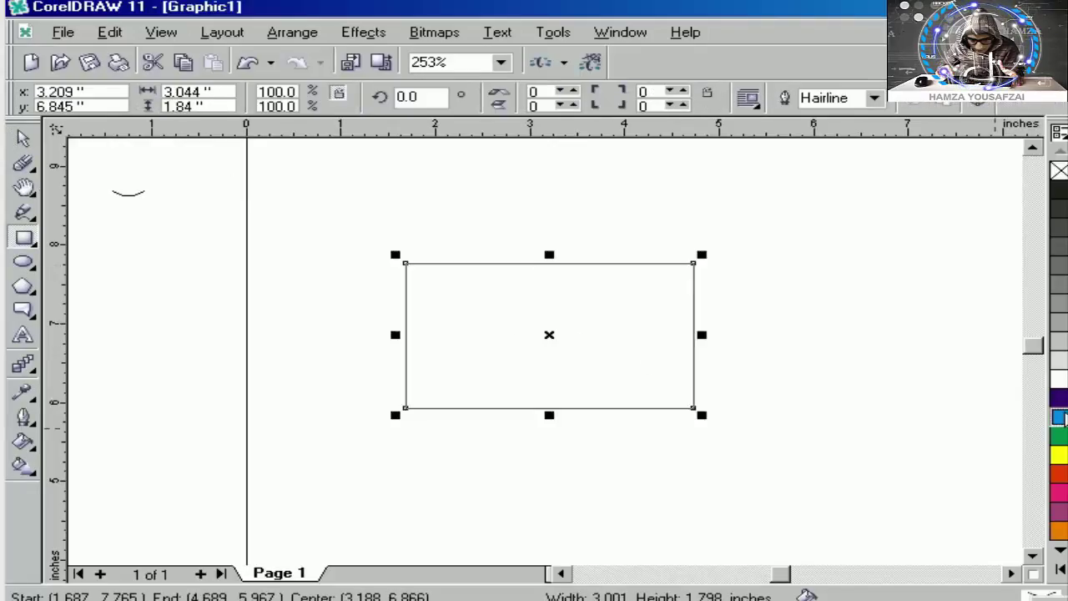
pyautogui.click(1058, 417)
pyautogui.press('space')
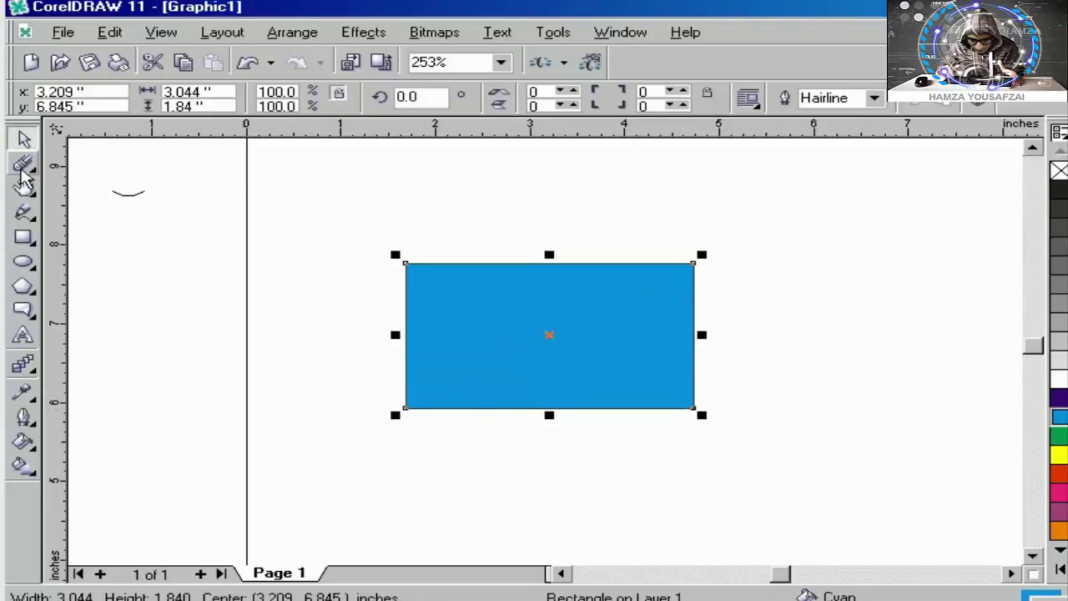
# Step: Erase three vertical and two horizontal strips through it, then delete all the resulting pieces
pyautogui.click(23, 164)
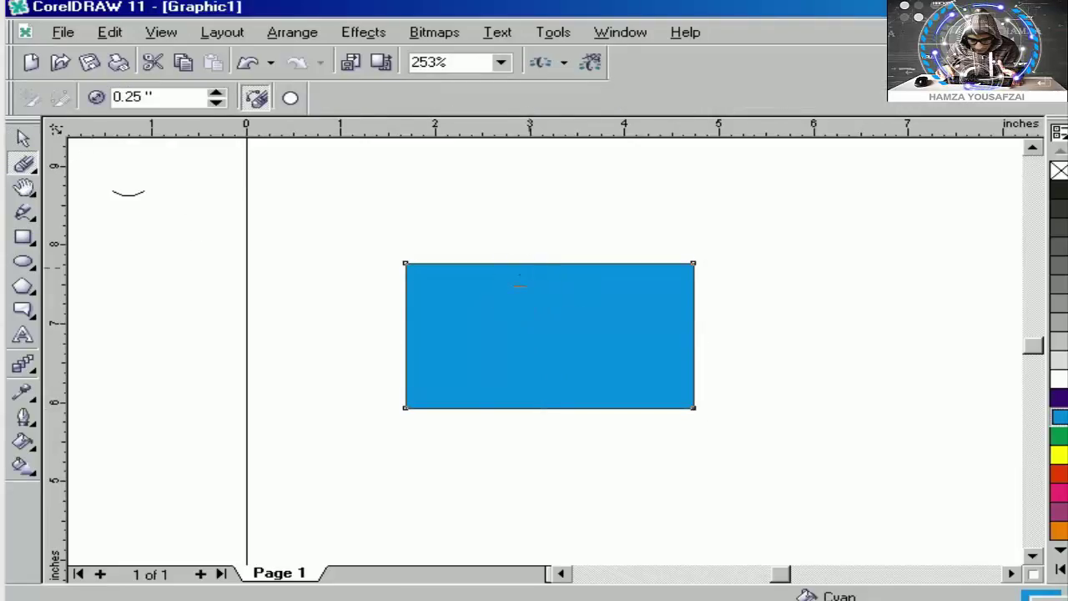
pyautogui.moveTo(518, 284); pyautogui.dragTo(513, 400)
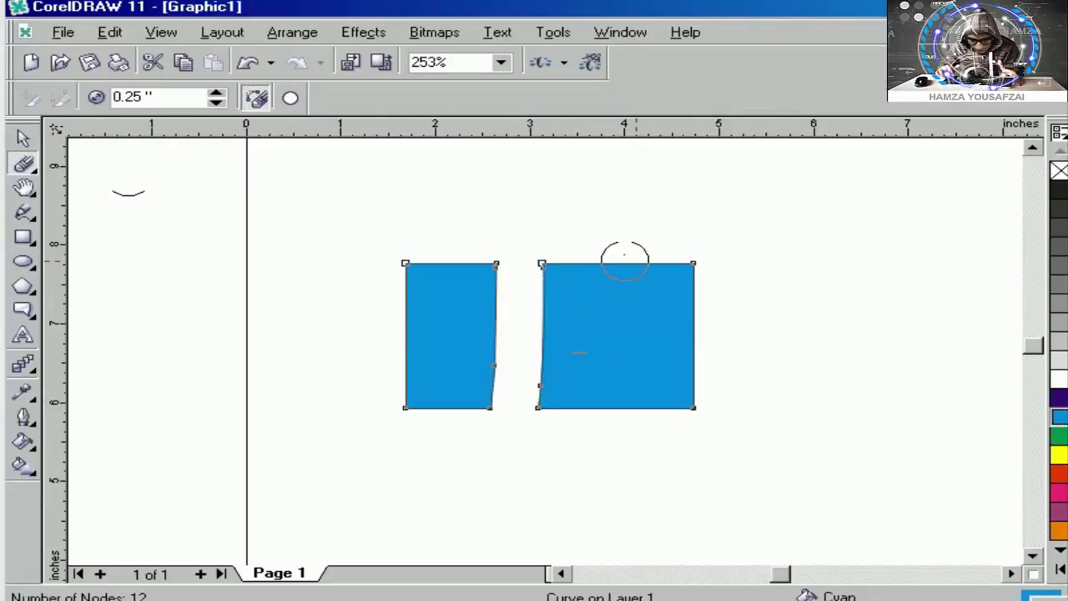
pyautogui.moveTo(624, 260); pyautogui.dragTo(633, 410)
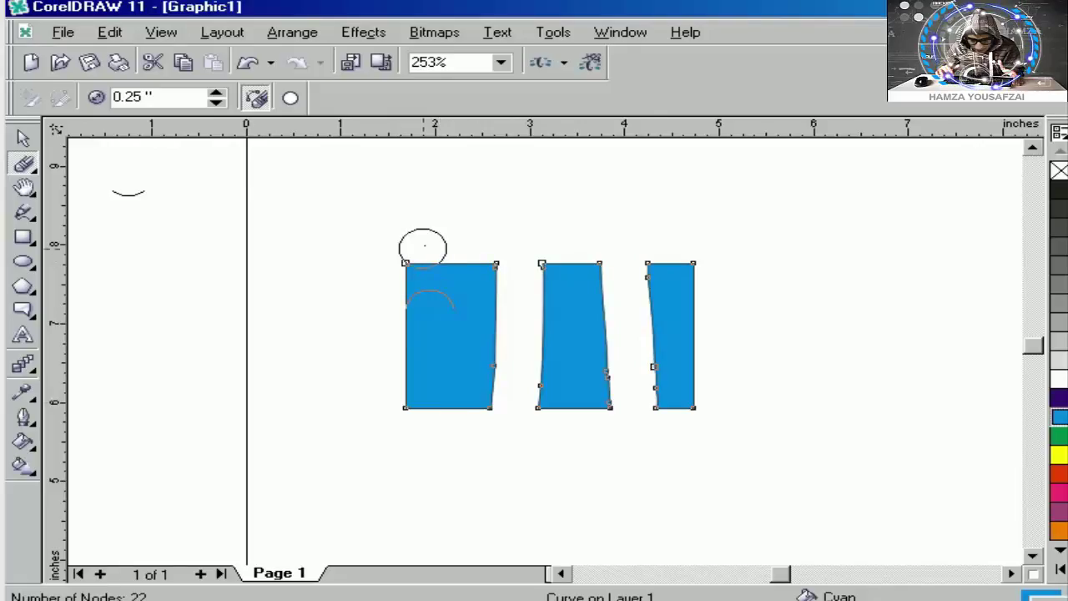
pyautogui.moveTo(422, 245); pyautogui.dragTo(442, 425)
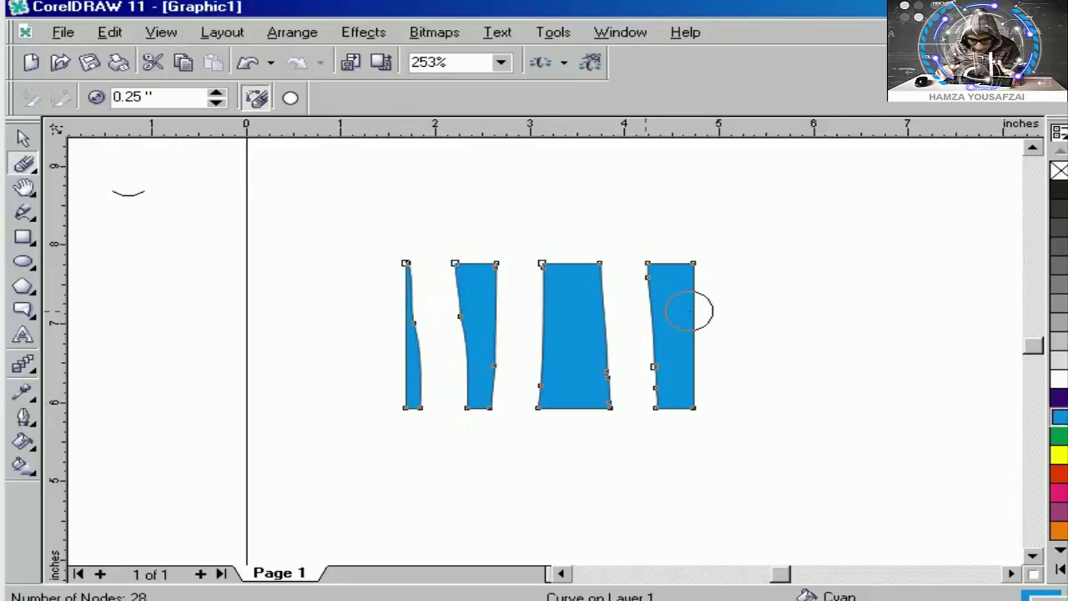
pyautogui.moveTo(692, 309); pyautogui.dragTo(389, 323)
pyautogui.moveTo(765, 376)
pyautogui.mouseDown()
pyautogui.moveTo(736, 374)
pyautogui.moveTo(412, 370)
pyautogui.mouseUp()
pyautogui.press('space')
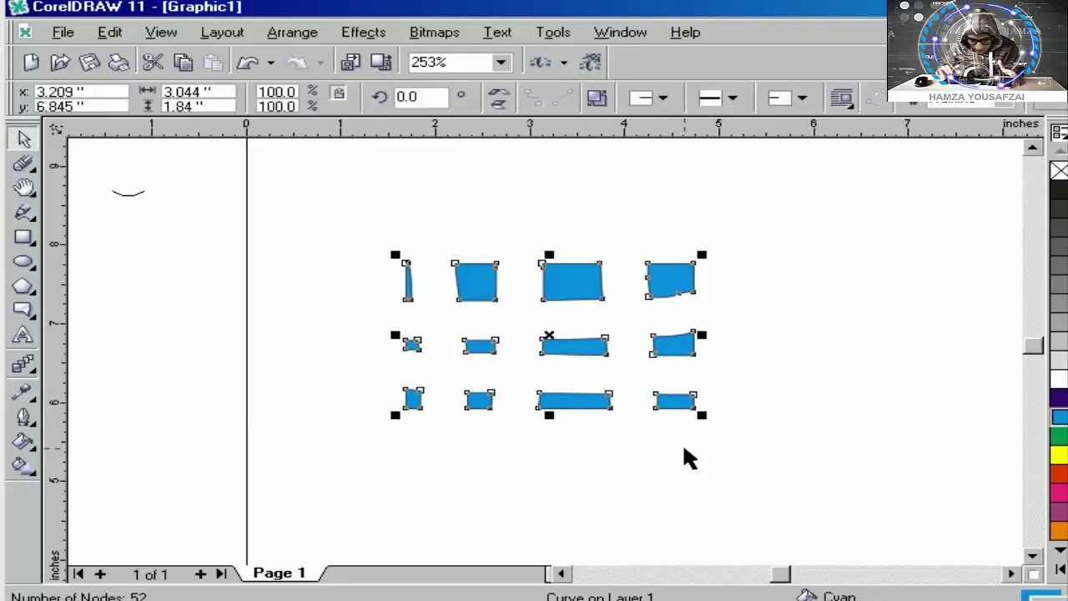
pyautogui.press('Delete')
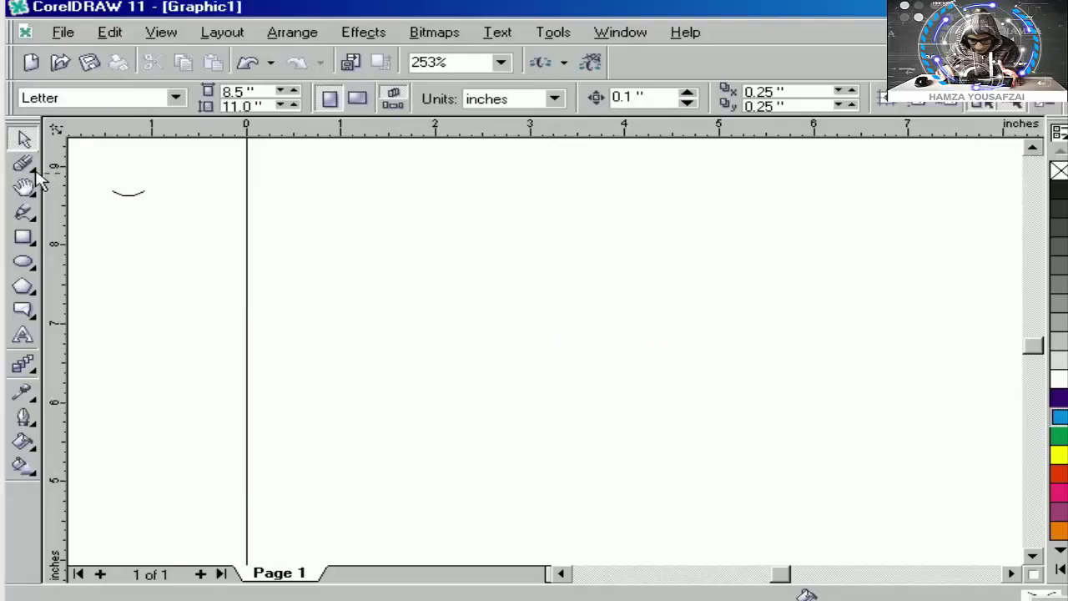
# Step: Choose the Smudge Brush from the shape-editing flyout, then return to the Pick tool and the Rectangle tool (F6)
pyautogui.click(35, 168)
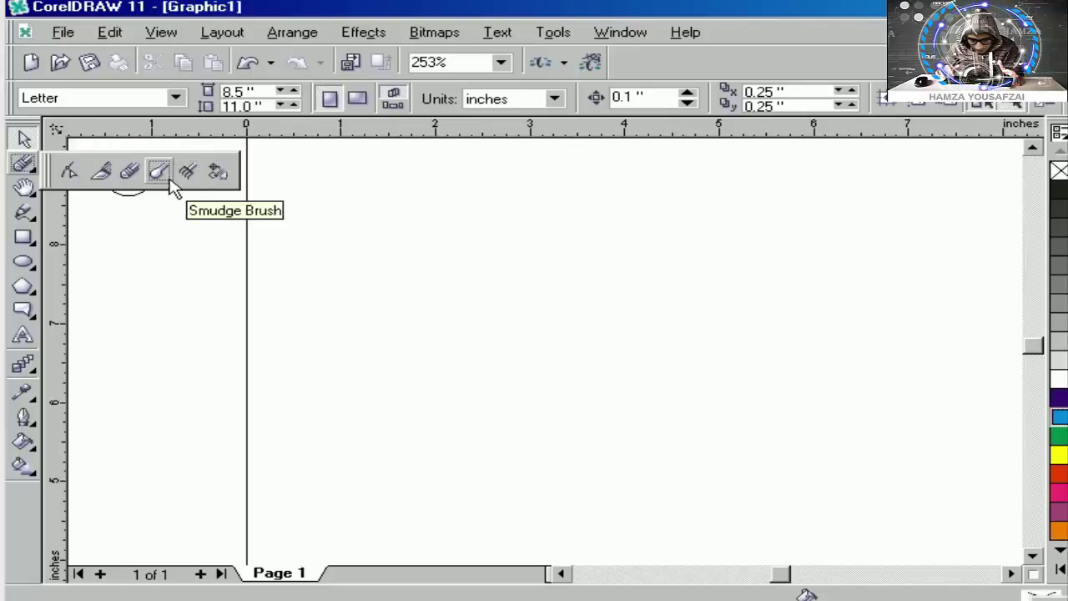
pyautogui.click(170, 177)
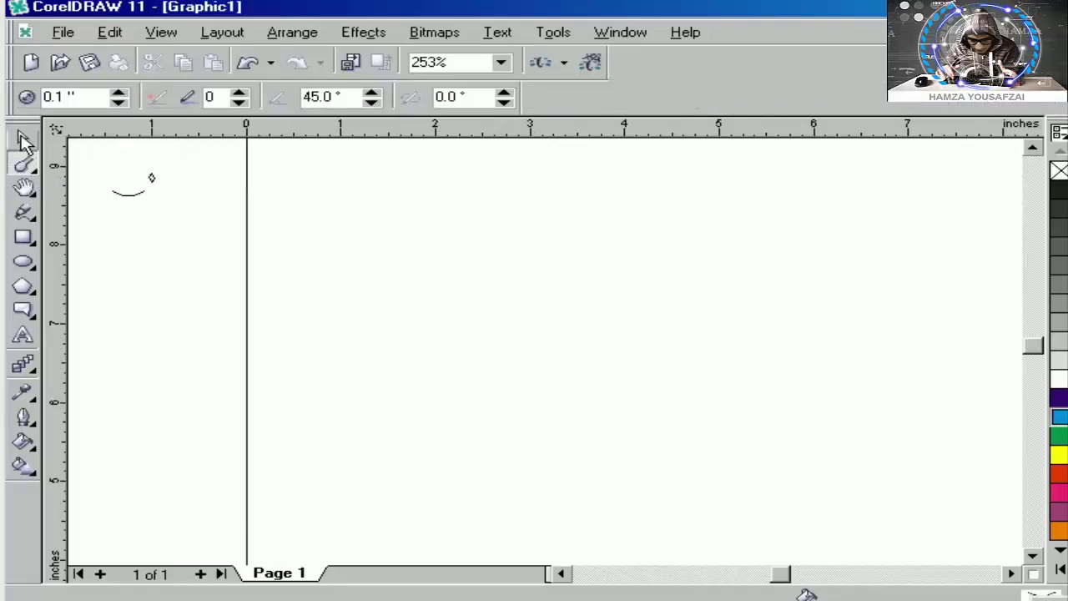
pyautogui.click(23, 140)
pyautogui.press('F6')
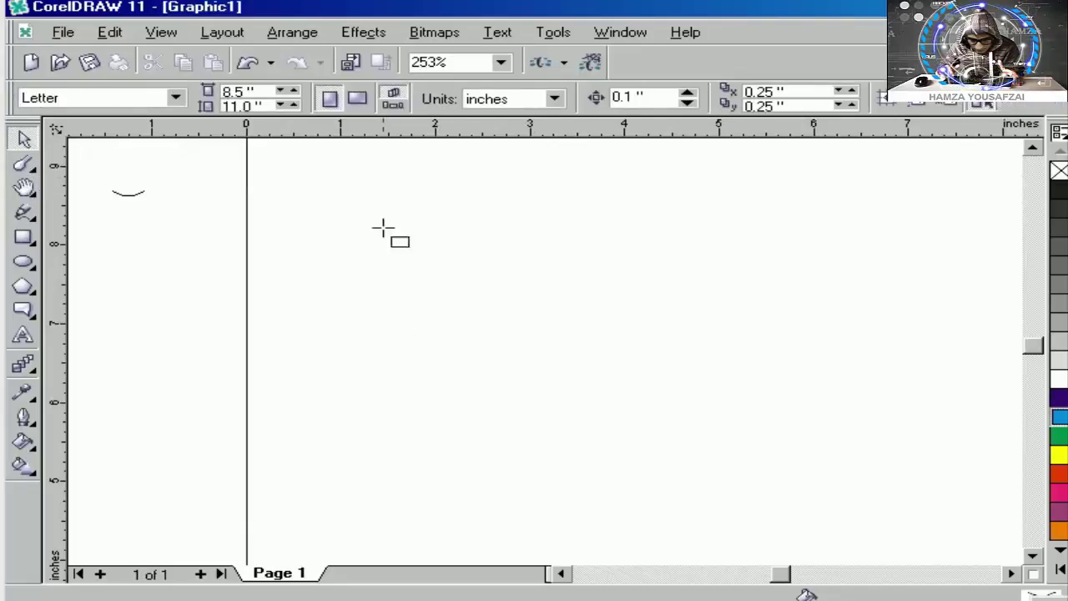
# Step: Draw a cyan-filled rectangle in the upper middle of the page and zoom into its top edge
pyautogui.moveTo(383, 221)
pyautogui.mouseDown()
pyautogui.moveTo(670, 381)
pyautogui.moveTo(715, 420)
pyautogui.mouseUp()
pyautogui.press('space')
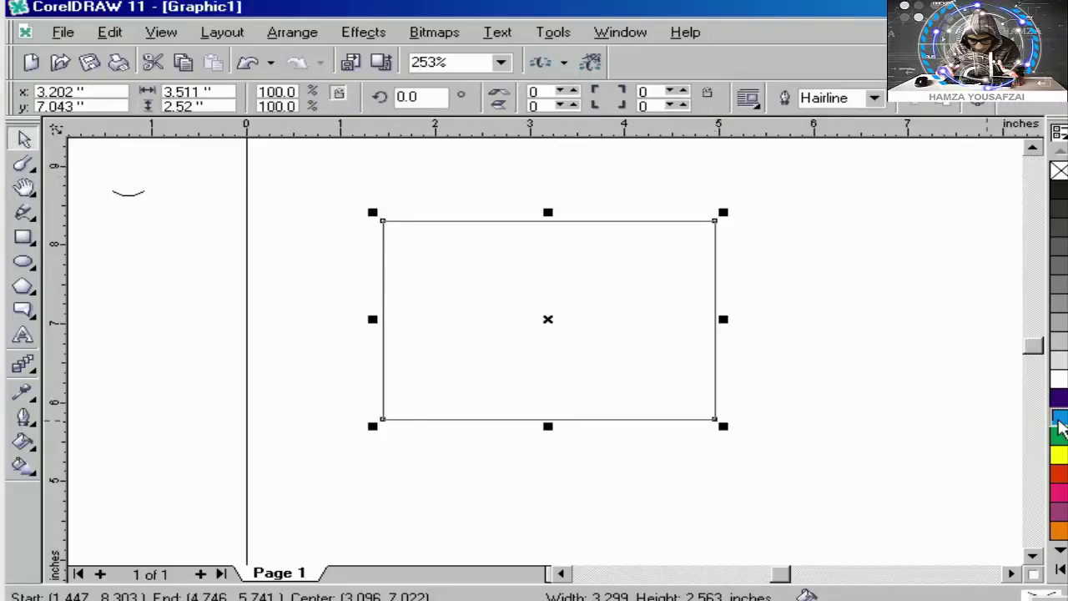
pyautogui.click(1058, 417)
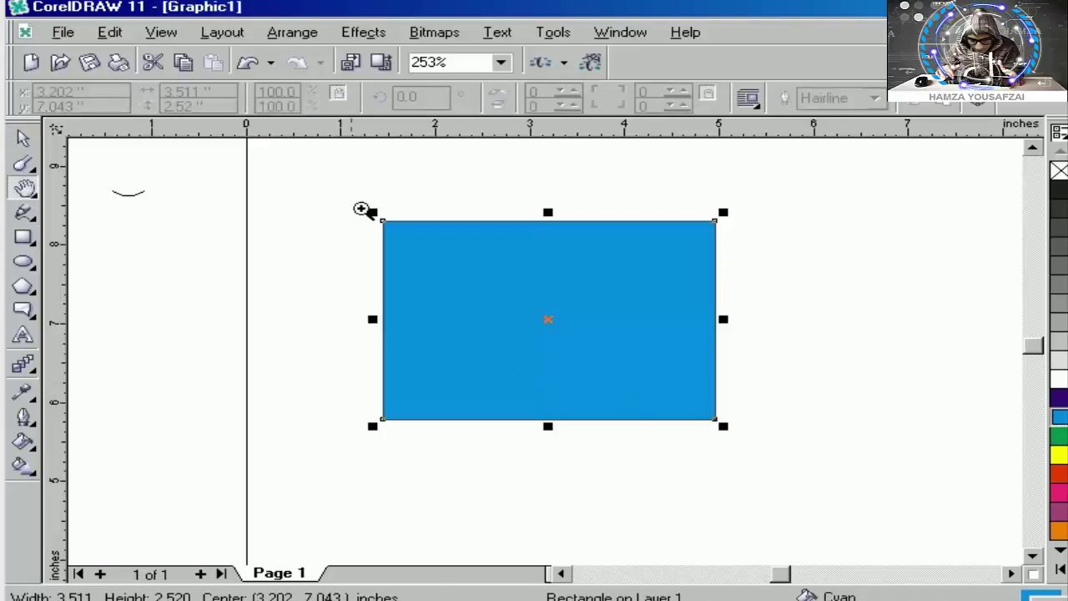
pyautogui.moveTo(362, 209); pyautogui.dragTo(479, 271)
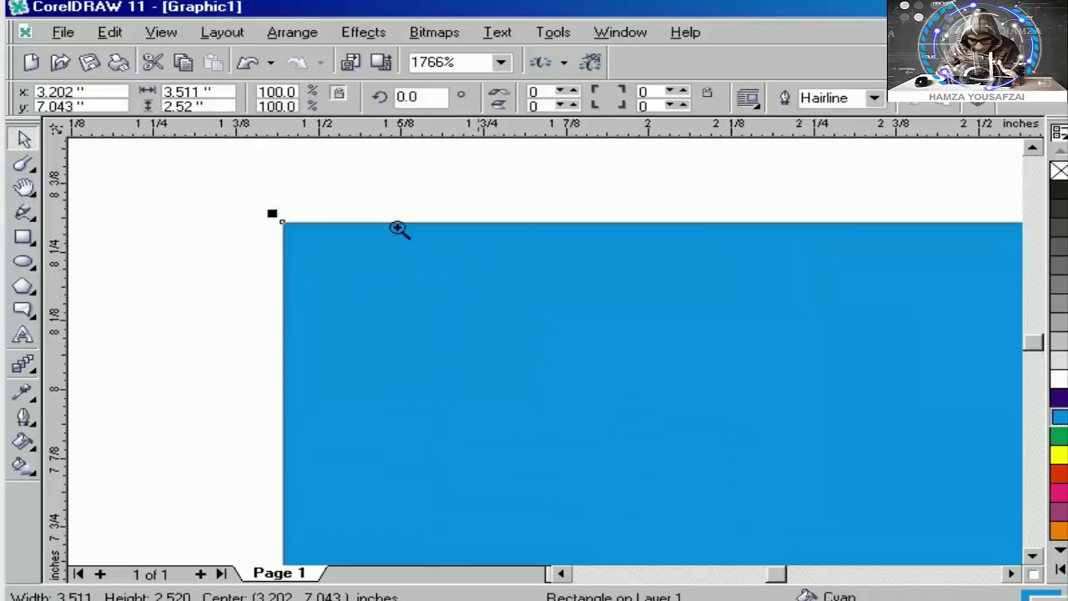
pyautogui.press('z')
pyautogui.moveTo(324, 191); pyautogui.dragTo(484, 308)
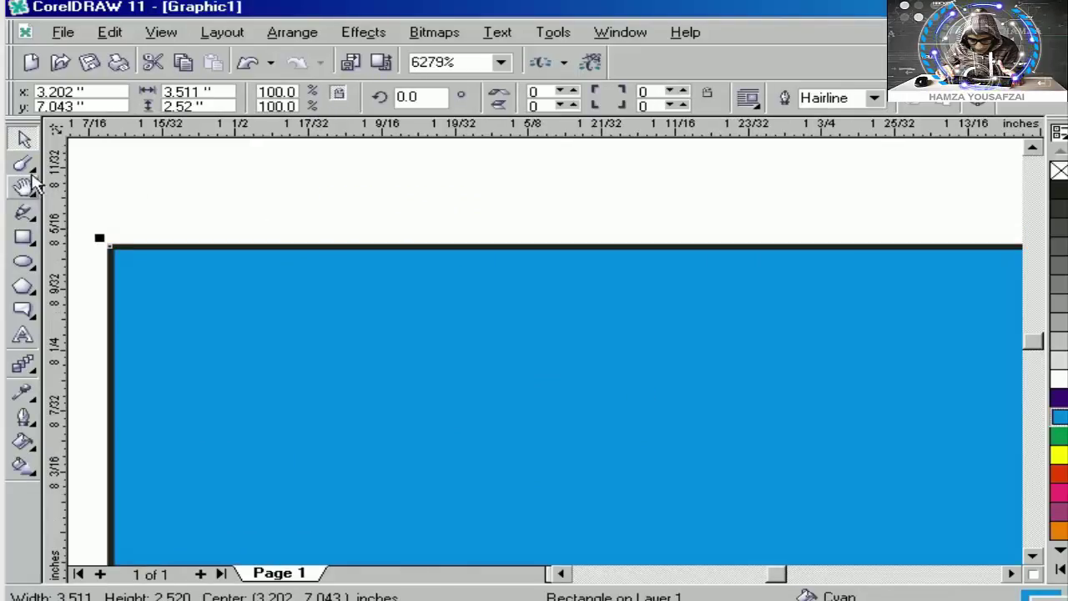
# Step: Erase a series of drip-like notches down from the rectangle's top edge
pyautogui.click(23, 162)
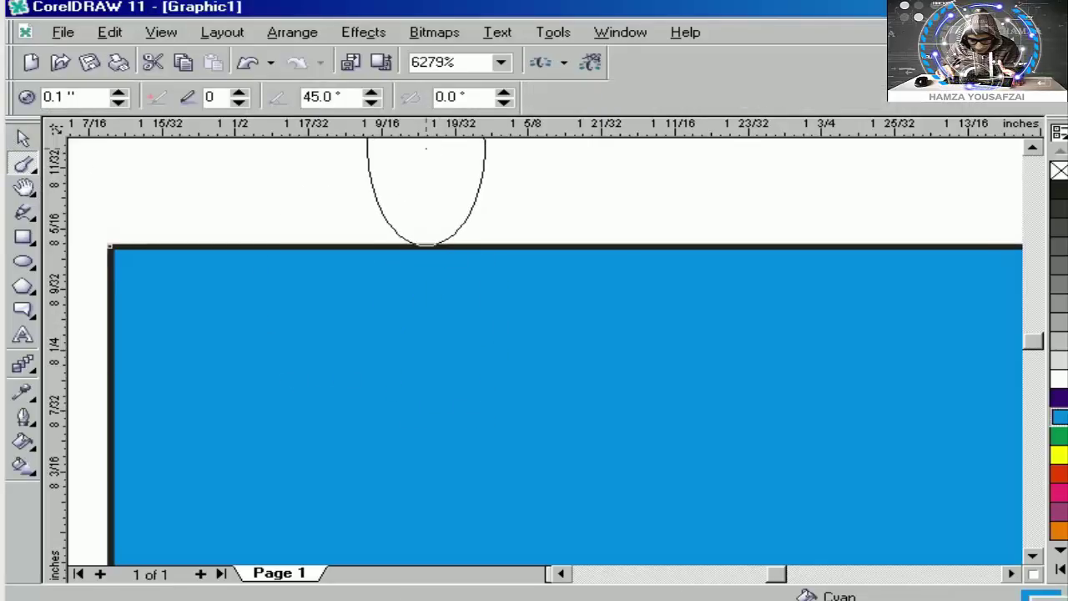
pyautogui.moveTo(425, 147); pyautogui.dragTo(427, 342)
pyautogui.moveTo(668, 183); pyautogui.dragTo(676, 359)
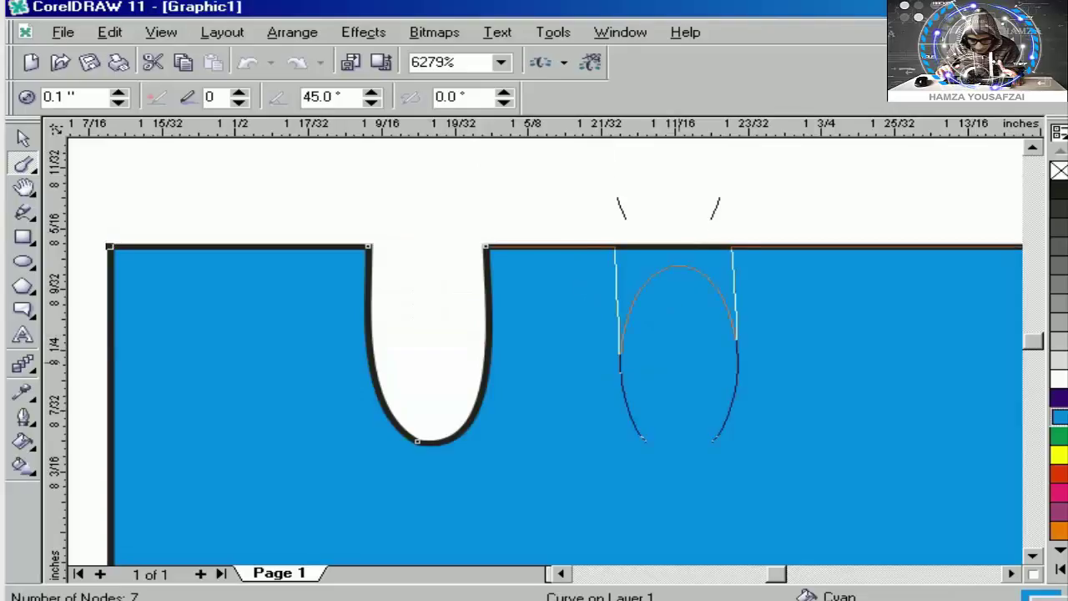
pyautogui.moveTo(894, 187)
pyautogui.mouseDown()
pyautogui.moveTo(901, 334)
pyautogui.moveTo(933, 522)
pyautogui.mouseUp()
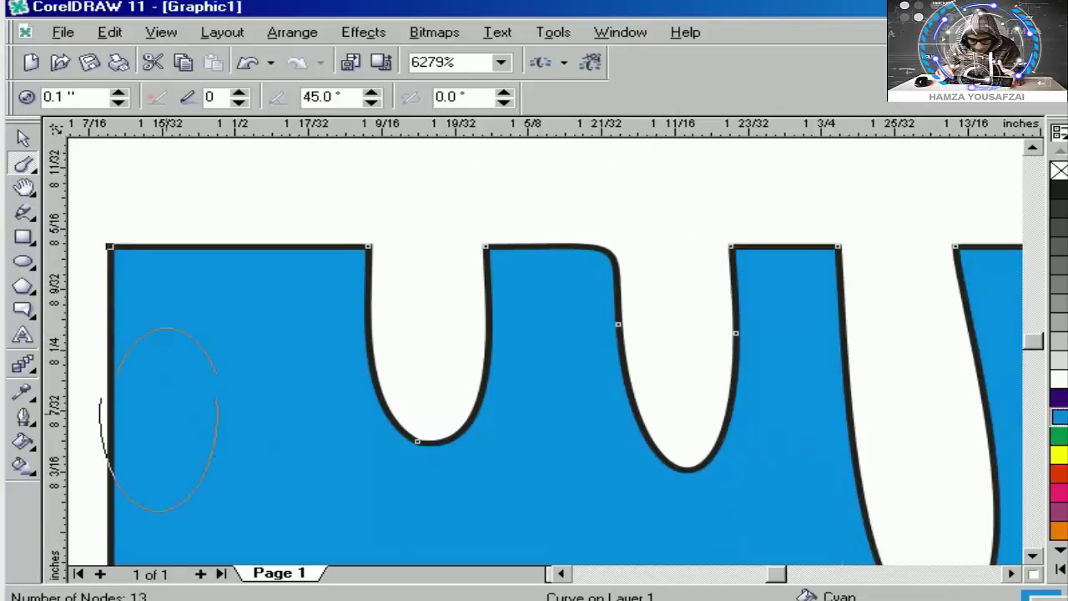
pyautogui.scroll(-3, 242, 434)
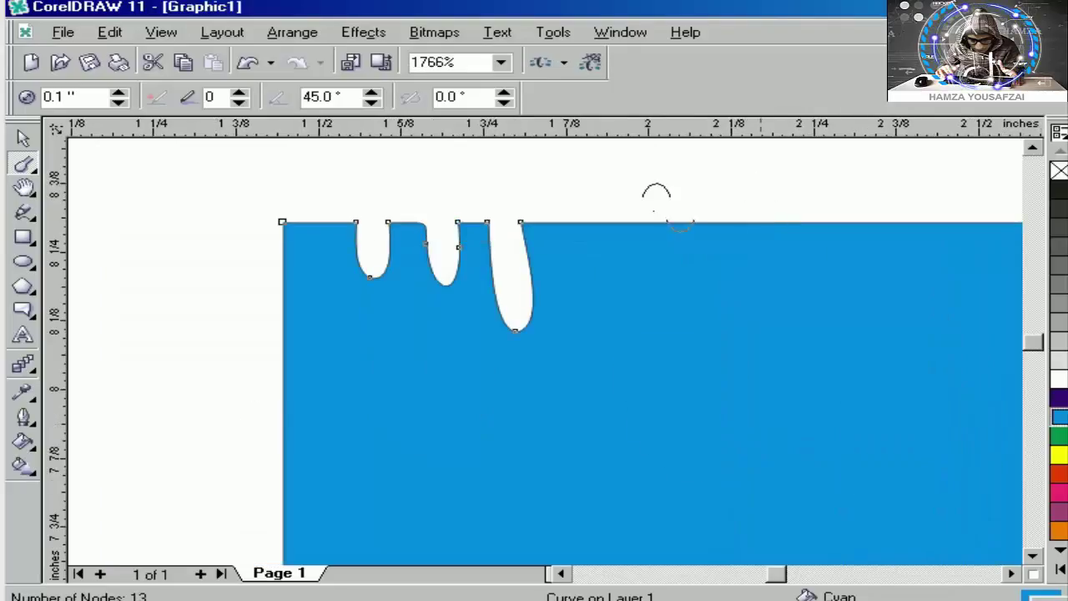
pyautogui.moveTo(626, 215); pyautogui.dragTo(630, 308)
pyautogui.moveTo(715, 219); pyautogui.dragTo(717, 288)
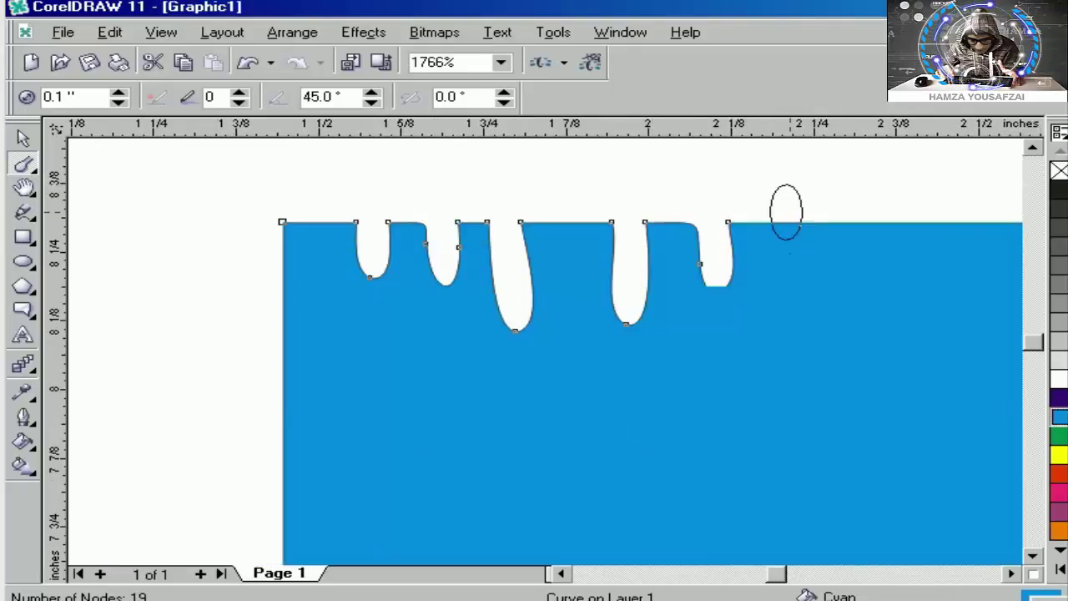
pyautogui.moveTo(784, 213); pyautogui.dragTo(789, 280)
pyautogui.moveTo(858, 215); pyautogui.dragTo(866, 298)
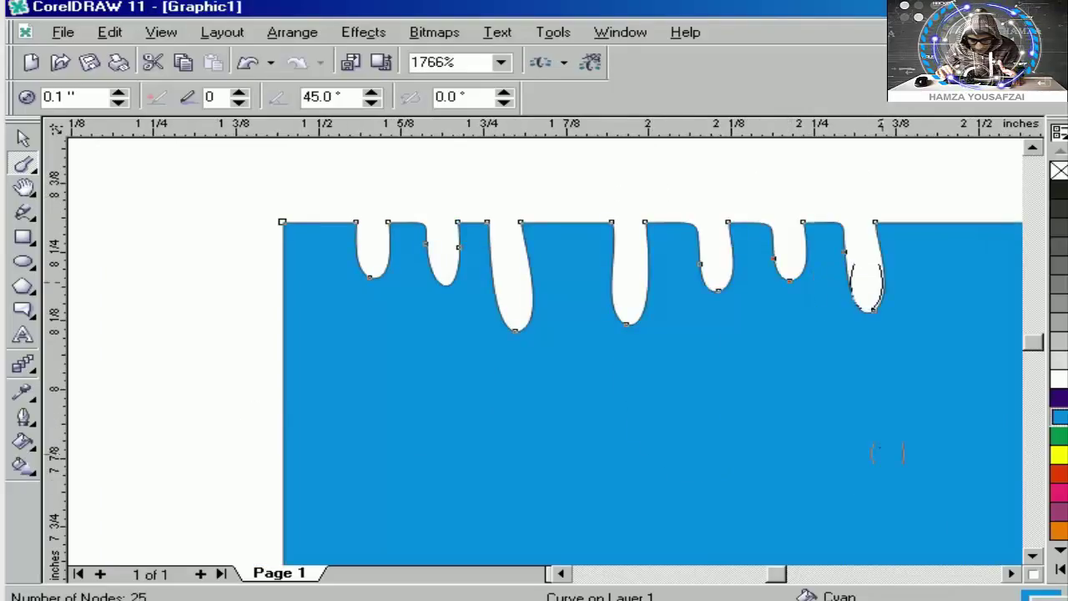
pyautogui.moveTo(899, 205); pyautogui.dragTo(916, 313)
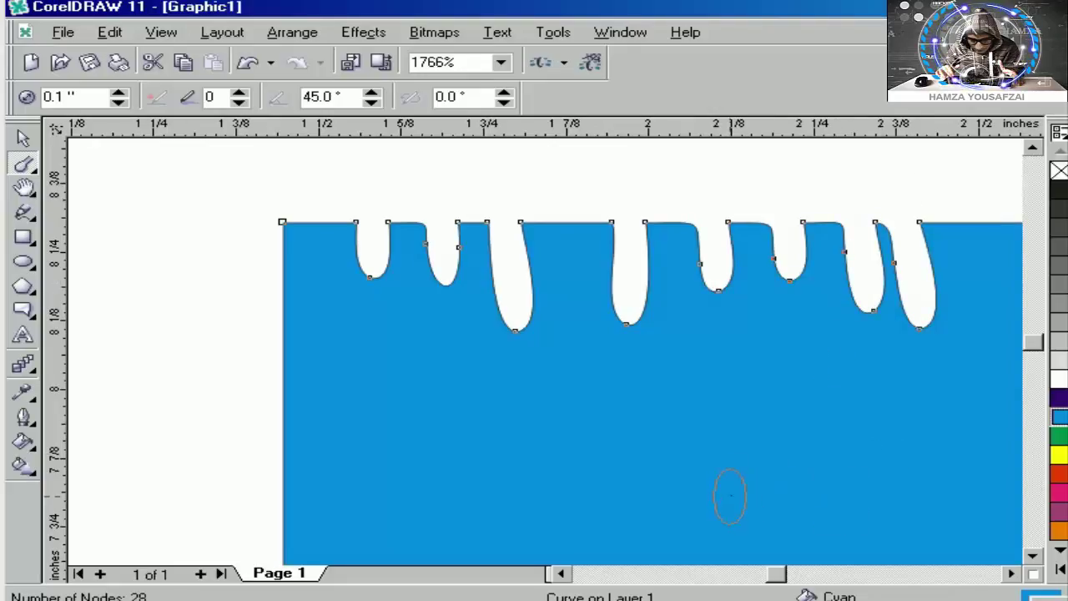
# Step: Undo the erased notches with Ctrl+Z to restore a straight top edge
pyautogui.hotkey('ctrl', 'z')
pyautogui.hotkey('ctrl', 'z')
pyautogui.hotkey('ctrl', 'z')
pyautogui.hotkey('ctrl', 'z')
pyautogui.hotkey('ctrl', 'z')
pyautogui.hotkey('ctrl', 'z')
pyautogui.hotkey('ctrl', 'z')
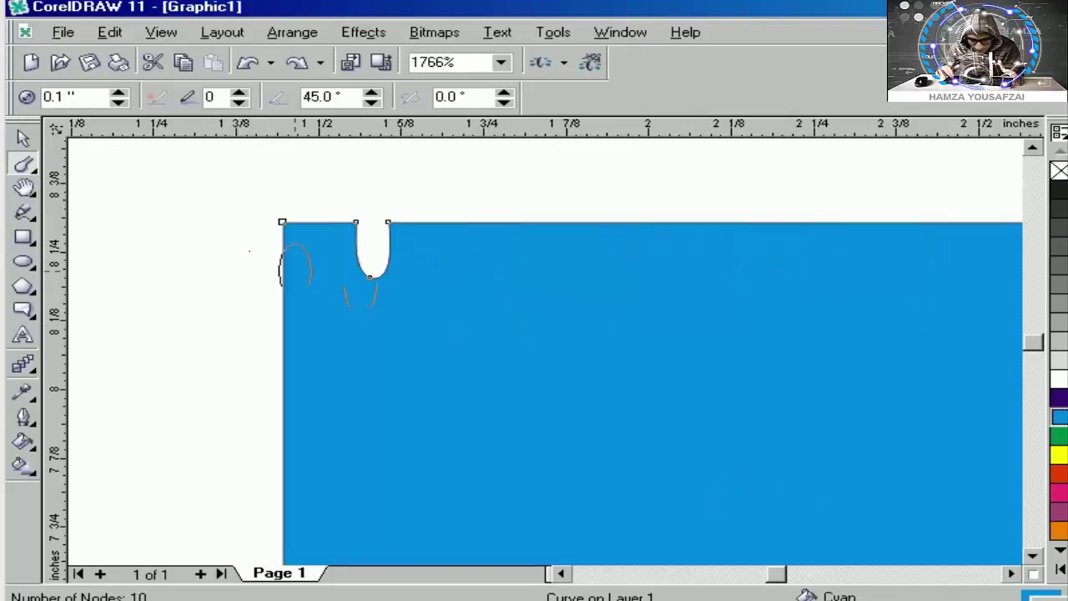
pyautogui.hotkey('ctrl', 'z')
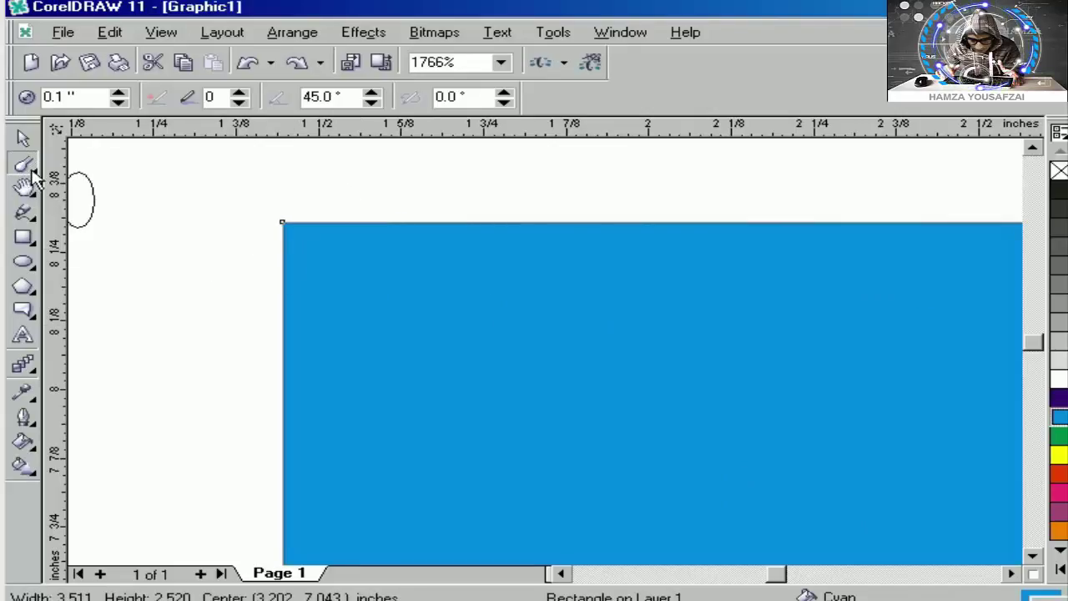
pyautogui.click(30, 171)
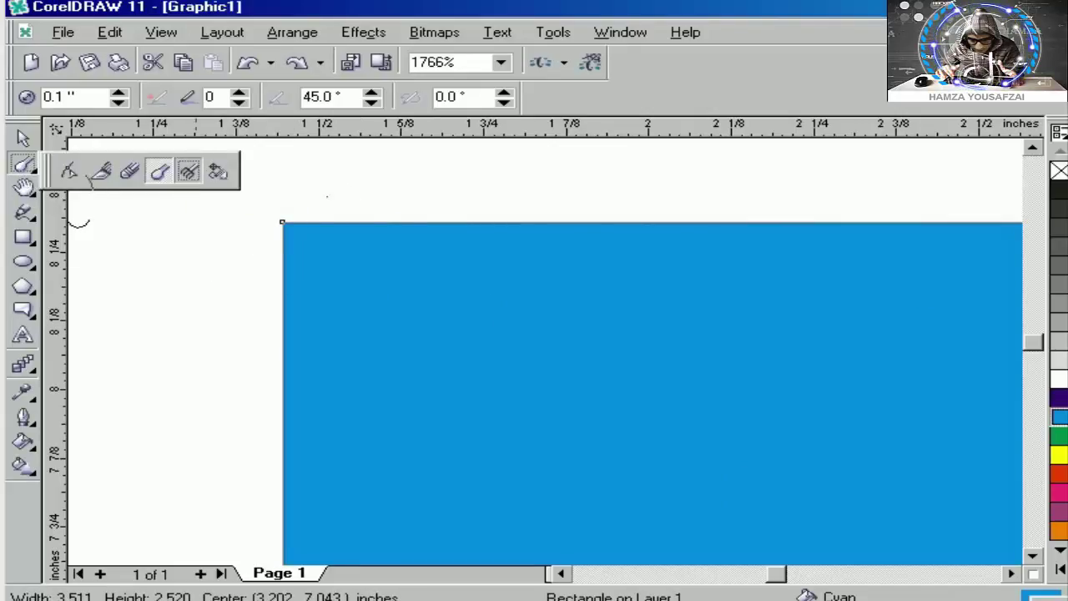
# Step: Apply the Roughen Brush to the rectangle, accepting its conversion to curves with the warning turned off
pyautogui.click(187, 172)
pyautogui.moveTo(329, 209); pyautogui.dragTo(436, 226)
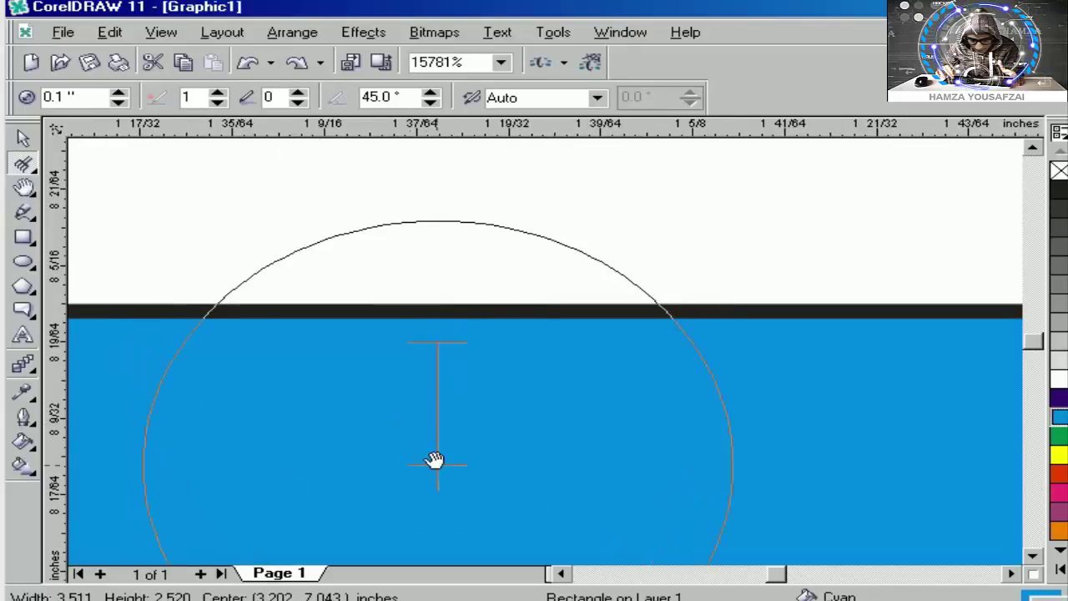
pyautogui.click(432, 388)
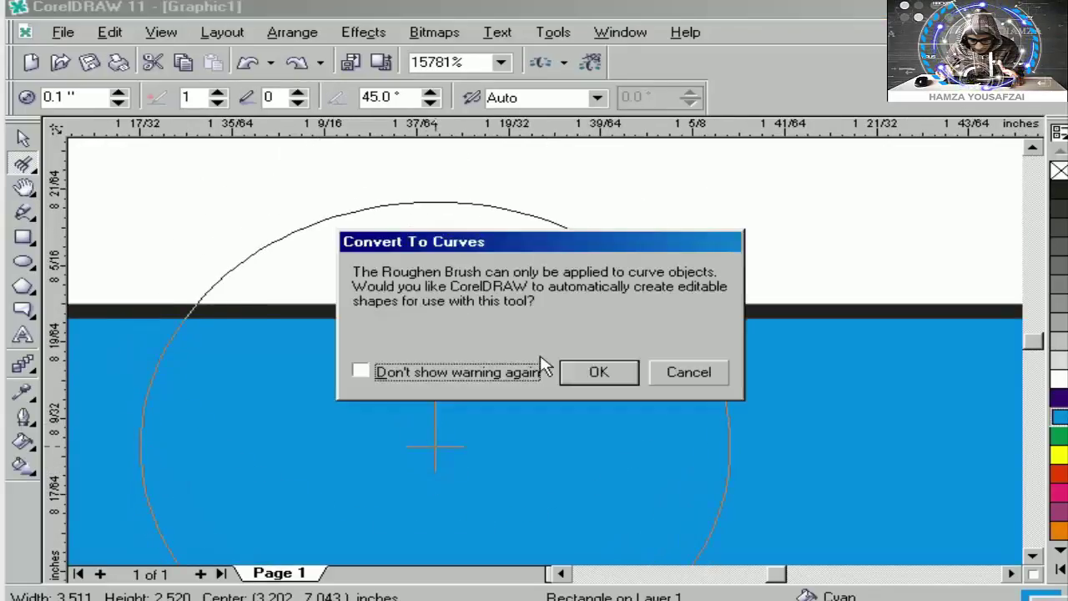
pyautogui.click(685, 373)
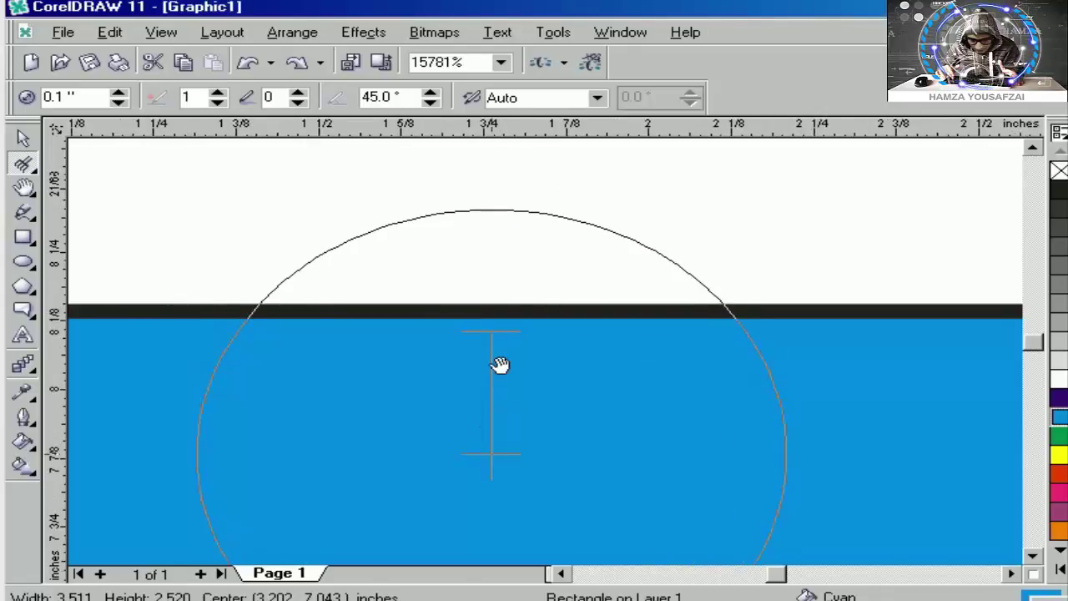
pyautogui.press('F3')
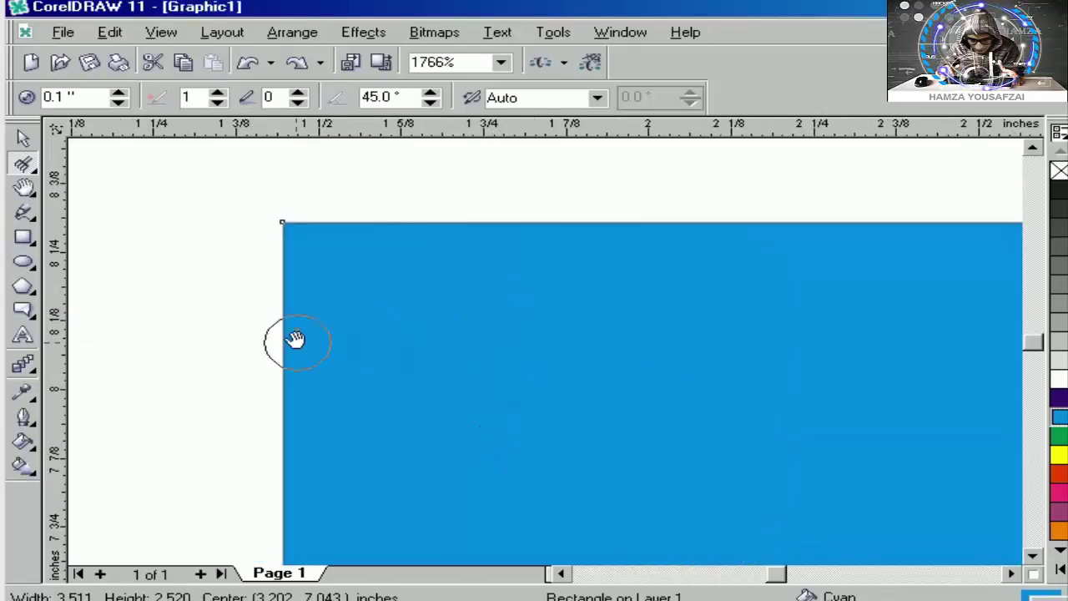
pyautogui.click(448, 268)
pyautogui.click(684, 372)
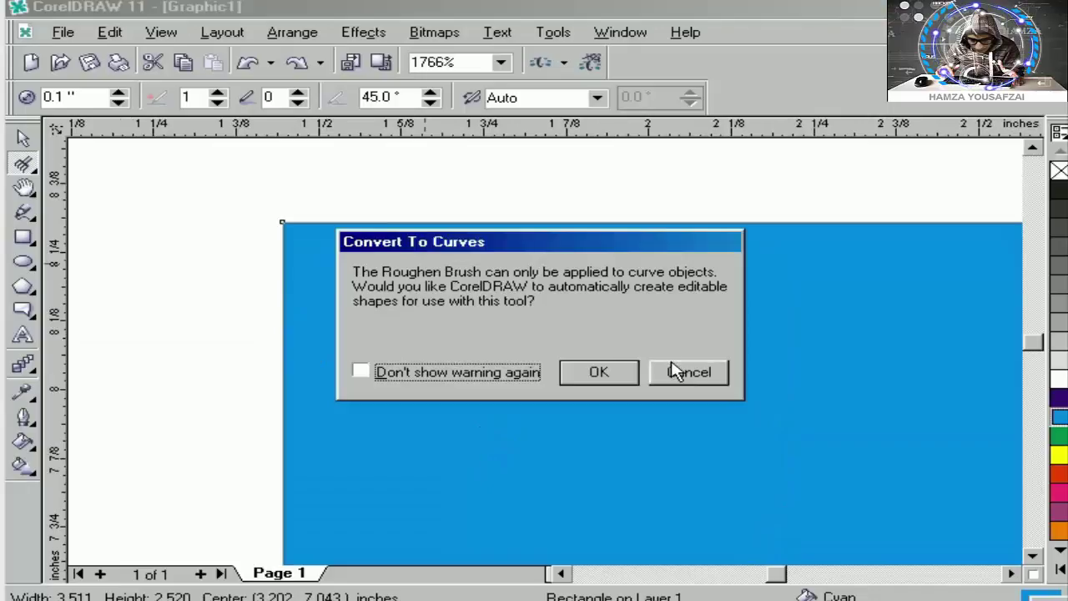
pyautogui.click(481, 221)
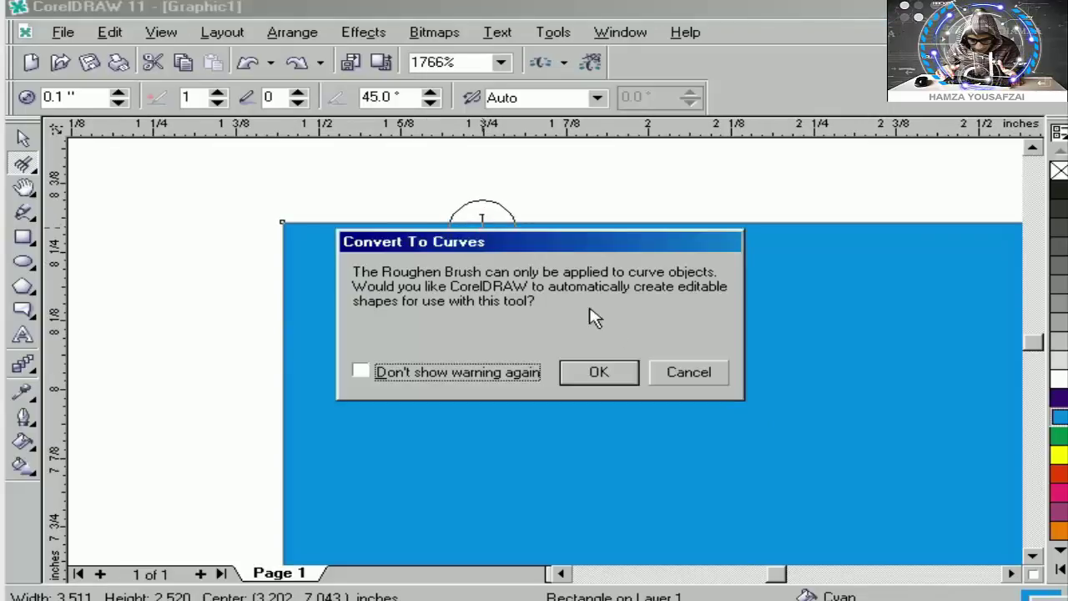
pyautogui.click(526, 373)
pyautogui.click(598, 372)
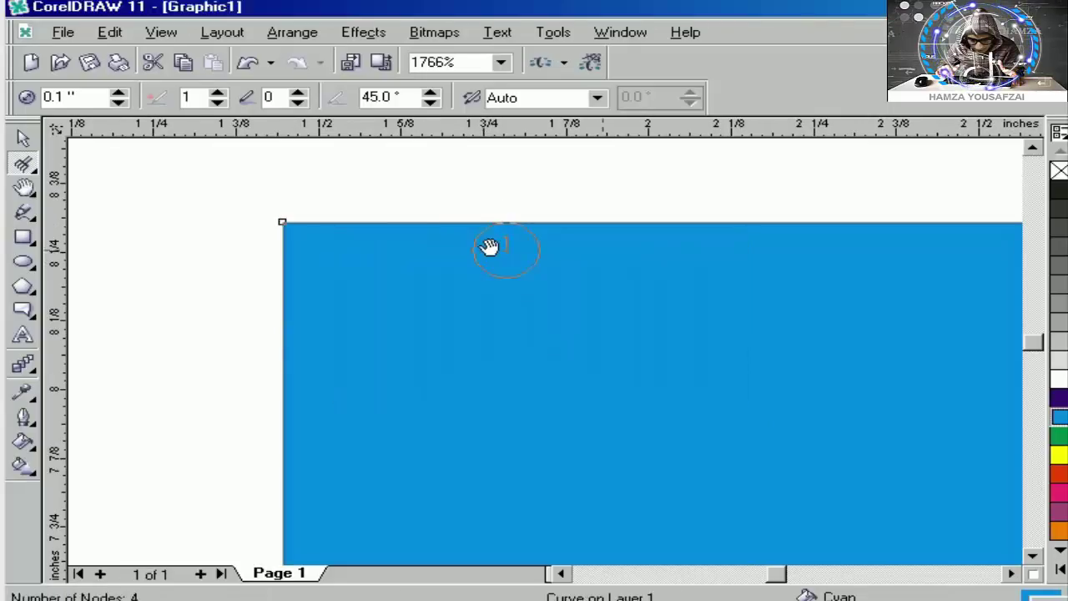
# Step: Roughen five sections along the top edge and one part of the left edge
pyautogui.click(477, 247)
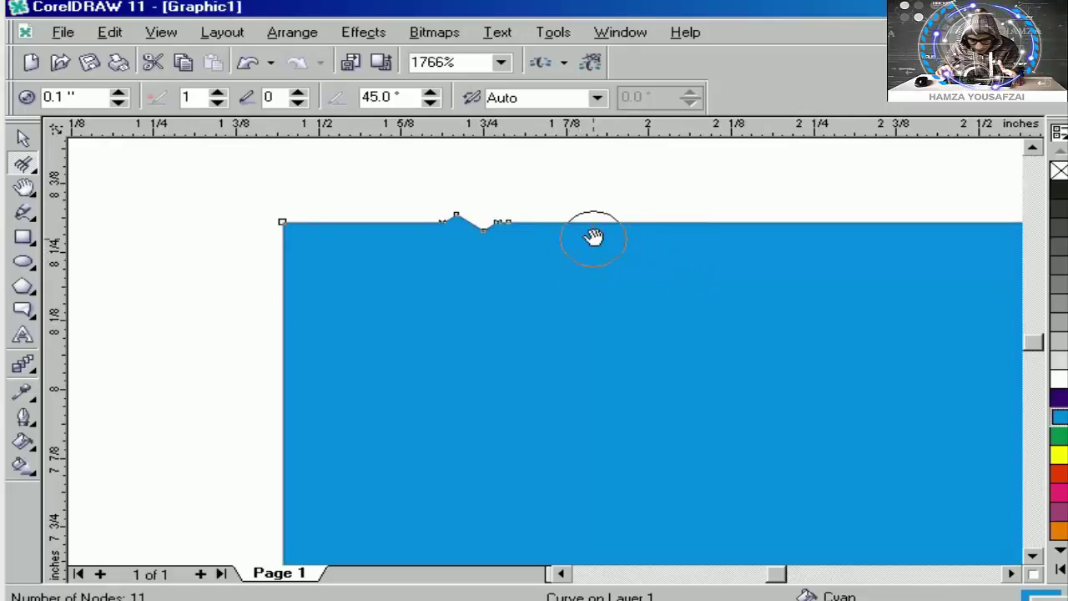
pyautogui.click(592, 227)
pyautogui.click(709, 241)
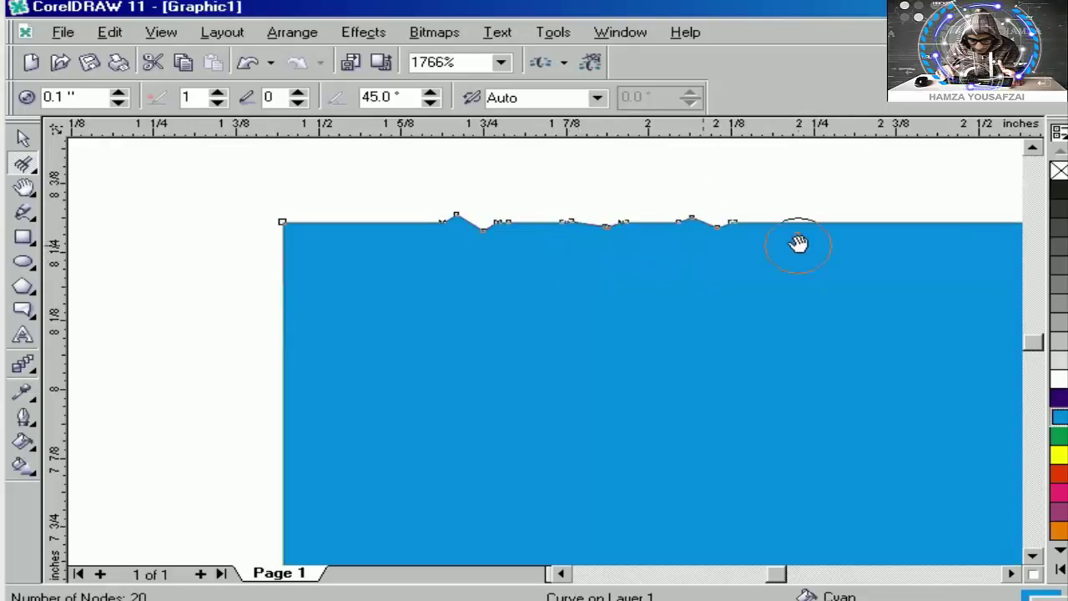
pyautogui.click(799, 243)
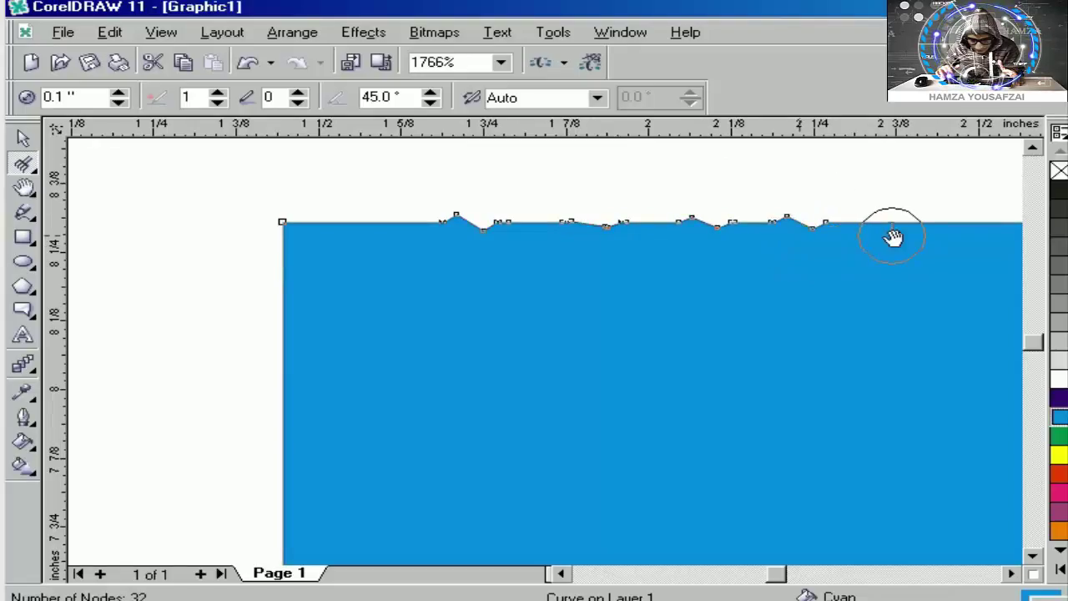
pyautogui.click(886, 219)
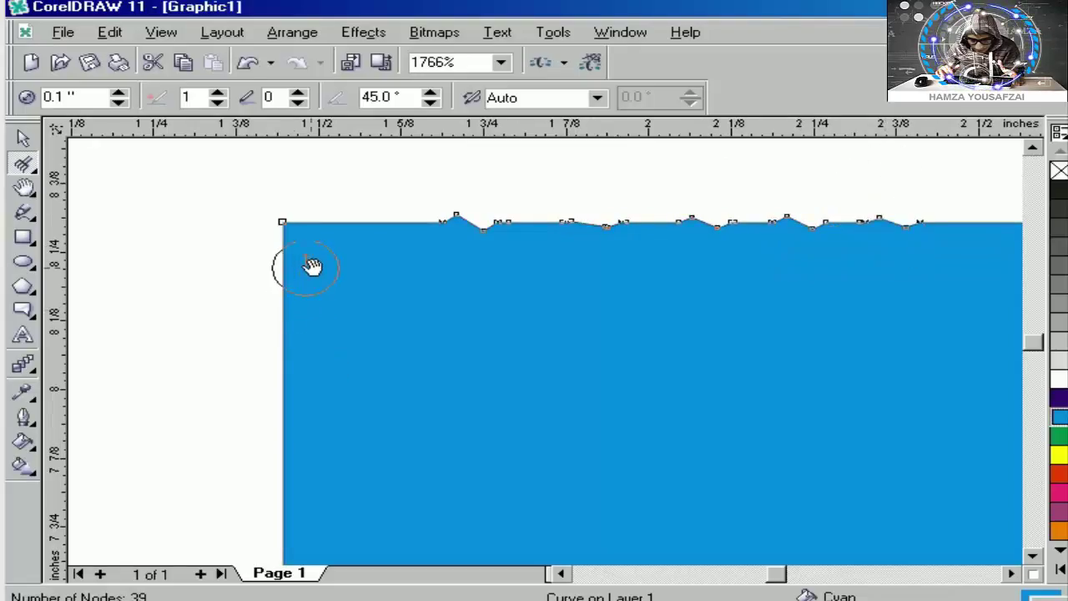
pyautogui.click(304, 266)
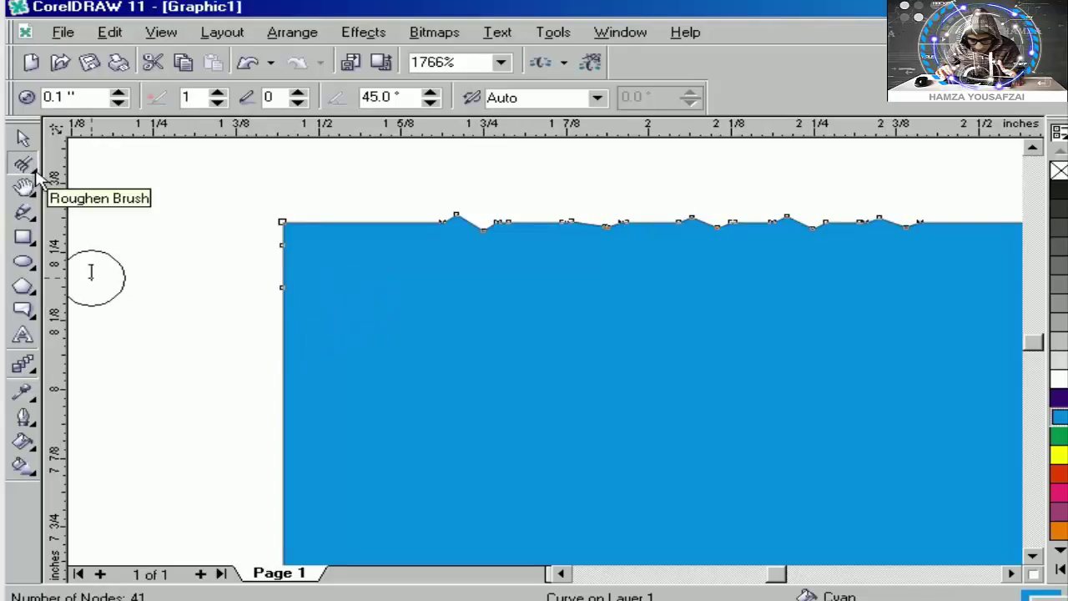
pyautogui.scroll(-3, 331, 228)
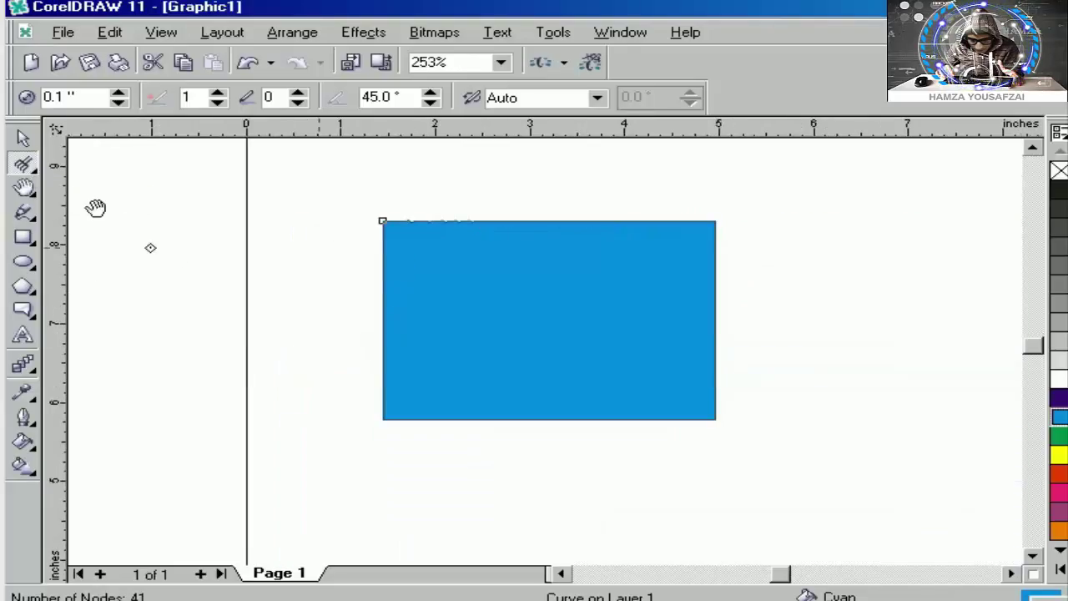
# Step: Rotate the roughened cyan rectangle around its corner with the Free Transform tool, then delete it
pyautogui.click(33, 171)
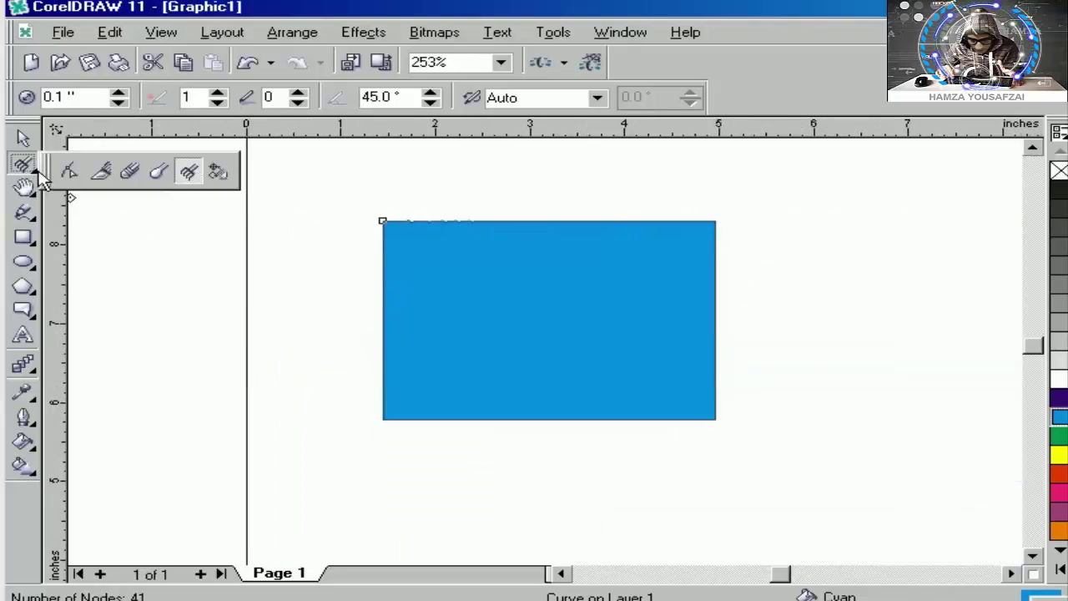
pyautogui.click(217, 172)
pyautogui.moveTo(380, 222); pyautogui.dragTo(102, 179)
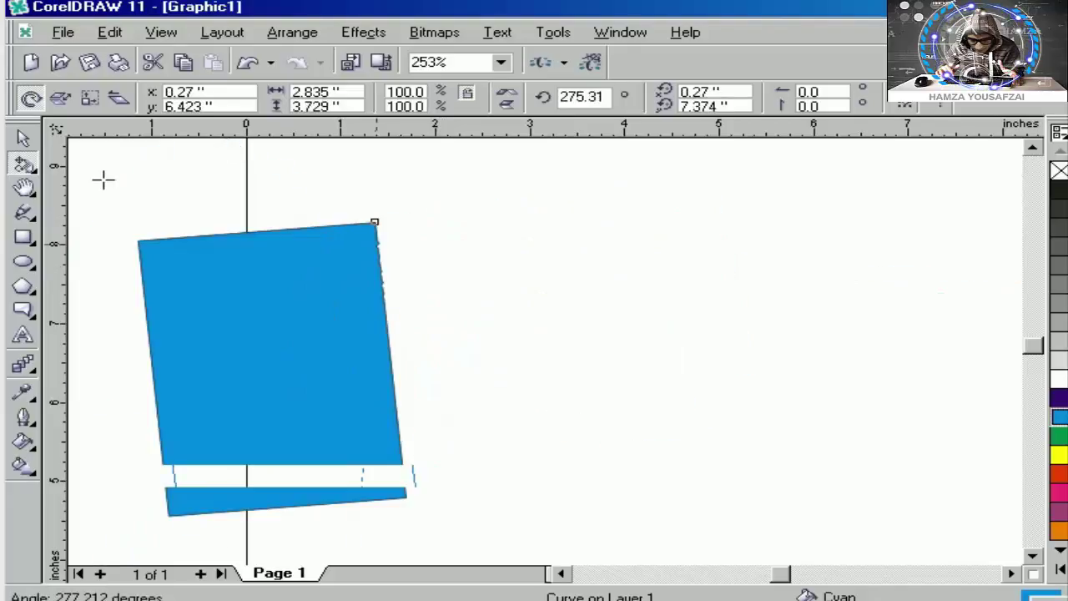
pyautogui.click(23, 137)
pyautogui.press('Delete')
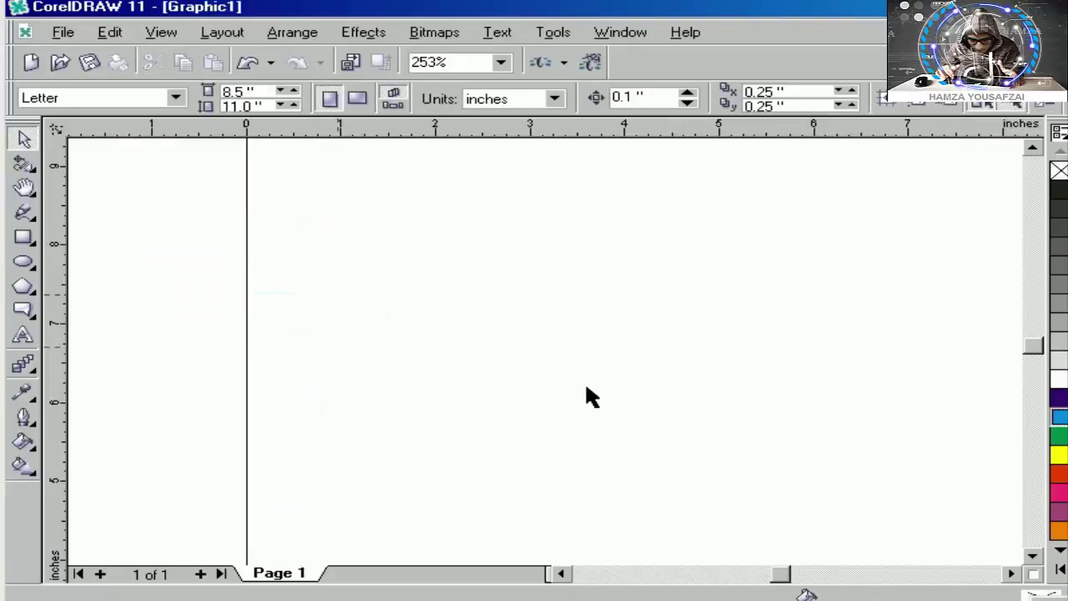
pyautogui.press('F6')
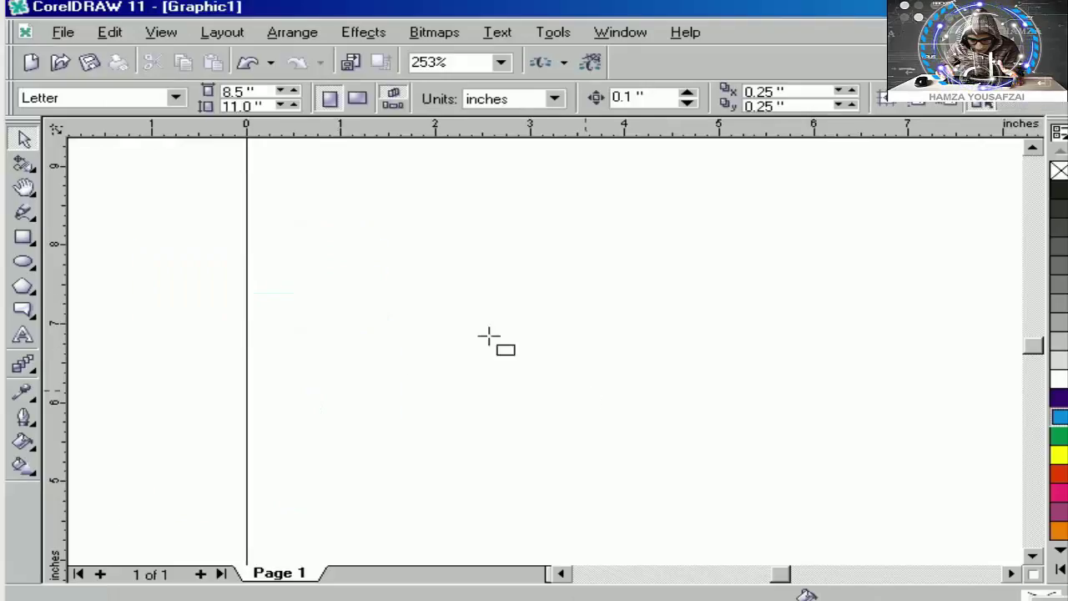
pyautogui.moveTo(400, 273); pyautogui.dragTo(652, 396)
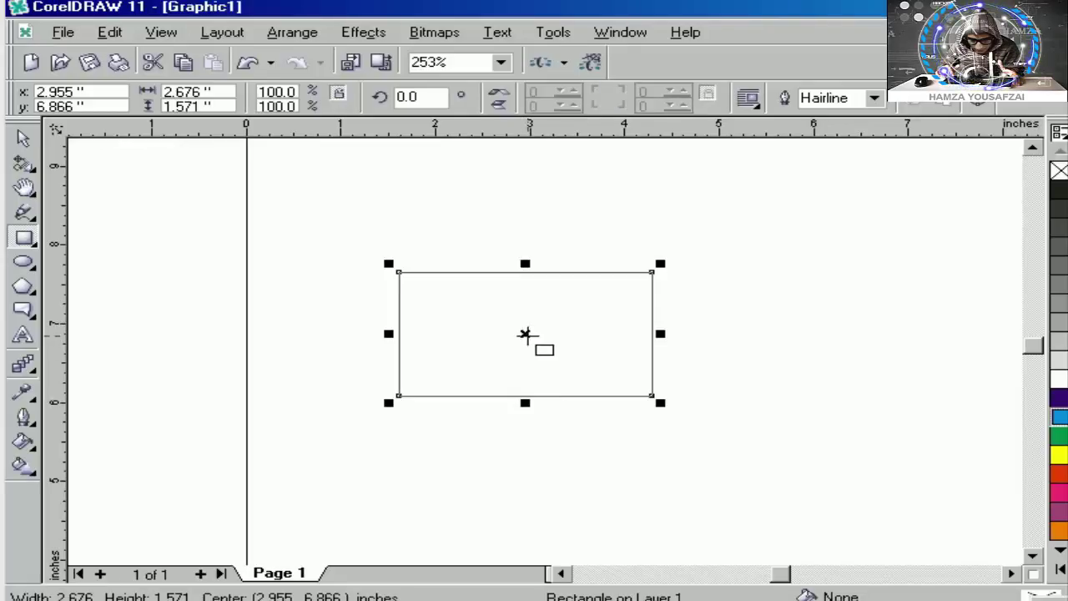
pyautogui.press('space')
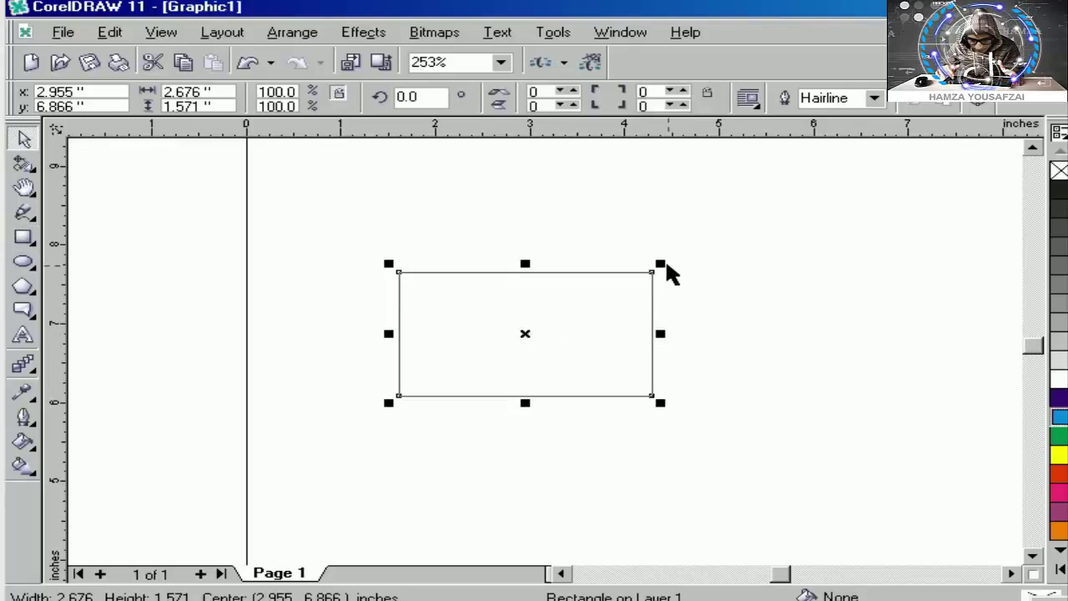
pyautogui.moveTo(660, 263); pyautogui.dragTo(706, 242)
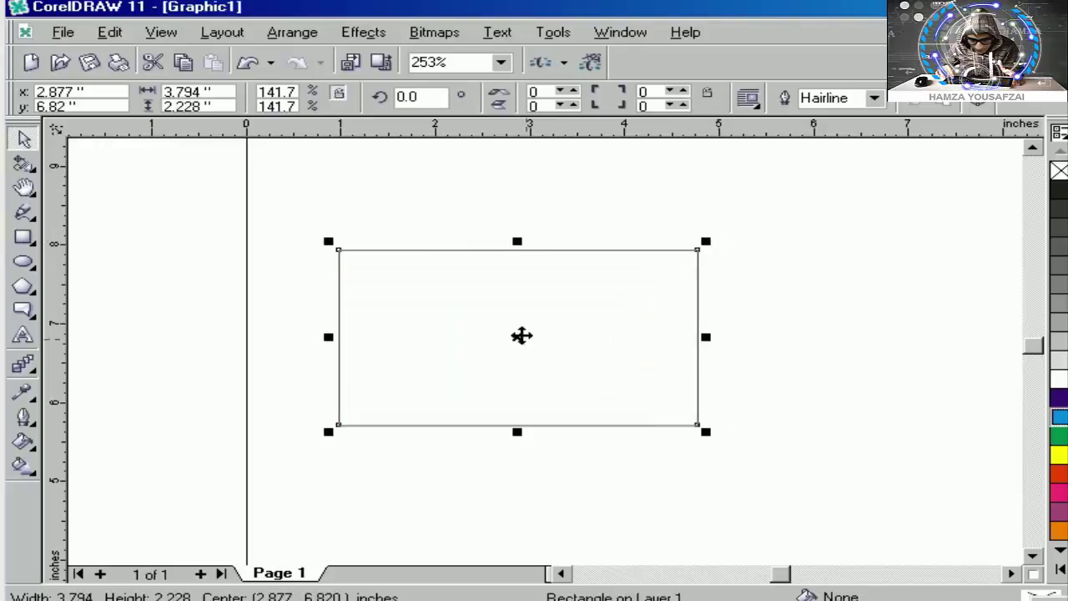
pyautogui.click(521, 335)
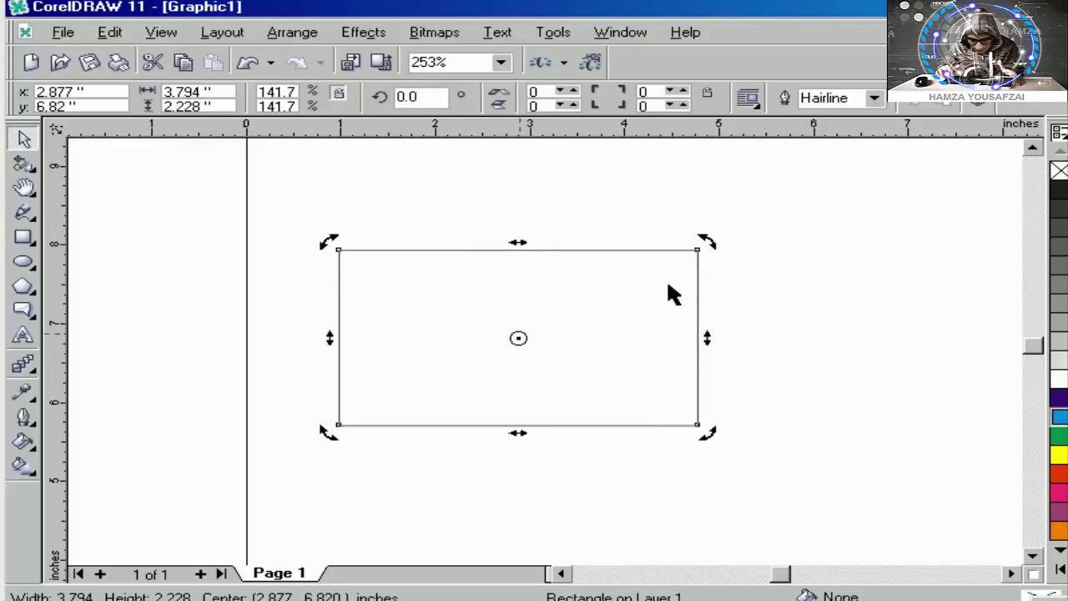
pyautogui.moveTo(701, 241); pyautogui.dragTo(703, 342)
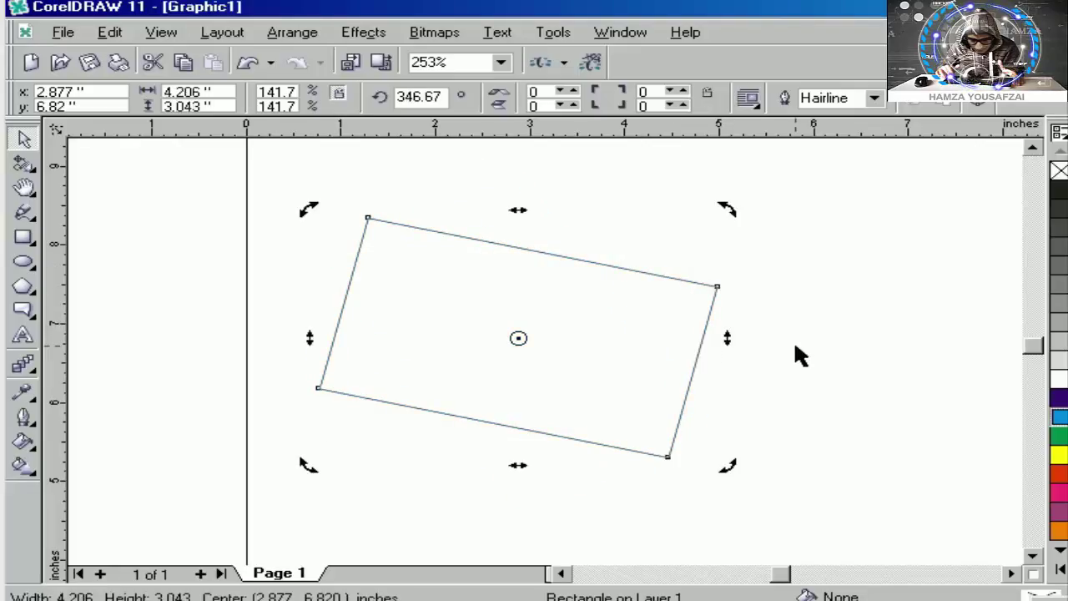
pyautogui.press('F6')
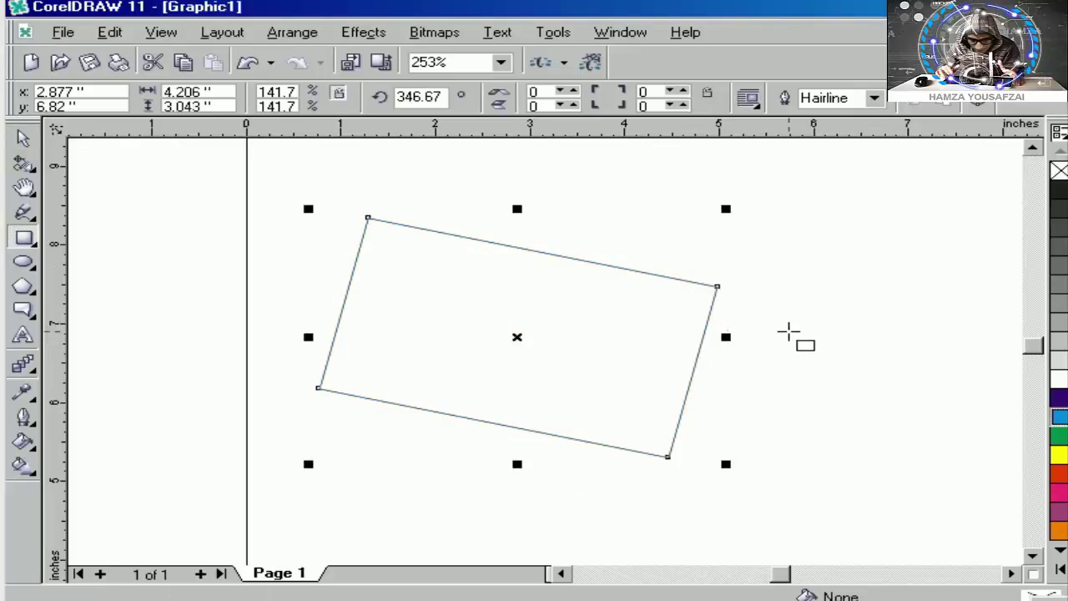
pyautogui.press('Delete')
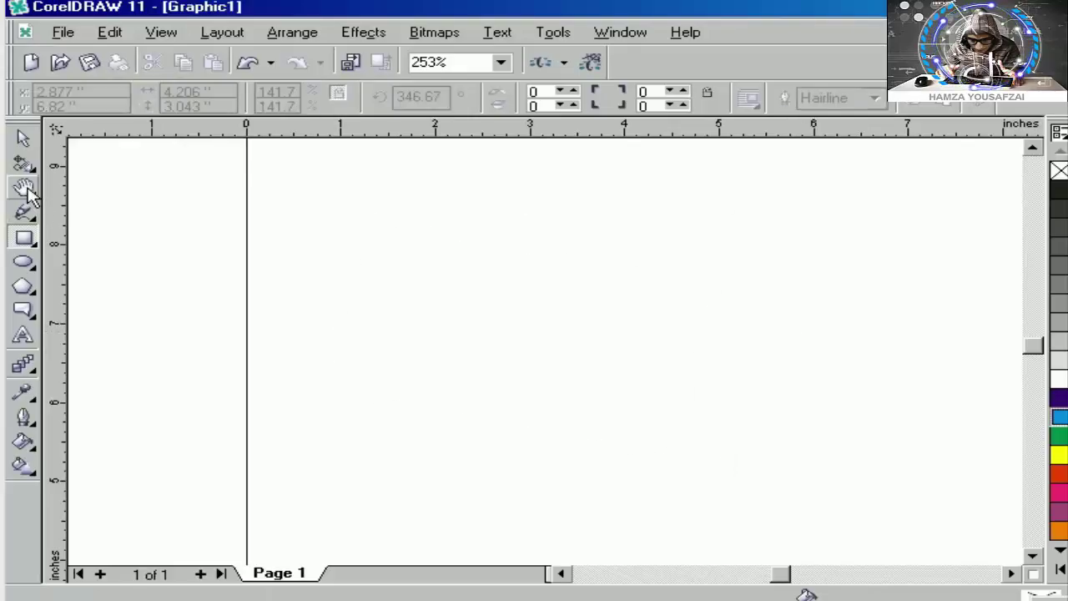
# Step: Pan across the page with the Hand tool, then zoom out and back in with the Zoom toolbar buttons
pyautogui.click(25, 189)
pyautogui.moveTo(575, 284); pyautogui.dragTo(527, 358)
pyautogui.scroll(-2, 526, 357)
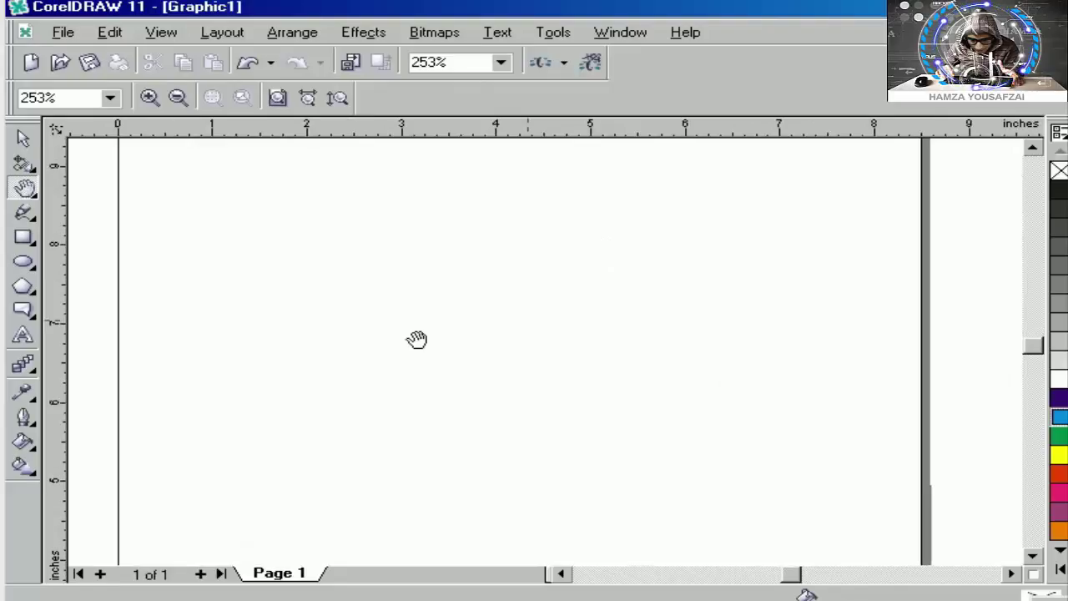
pyautogui.click(29, 191)
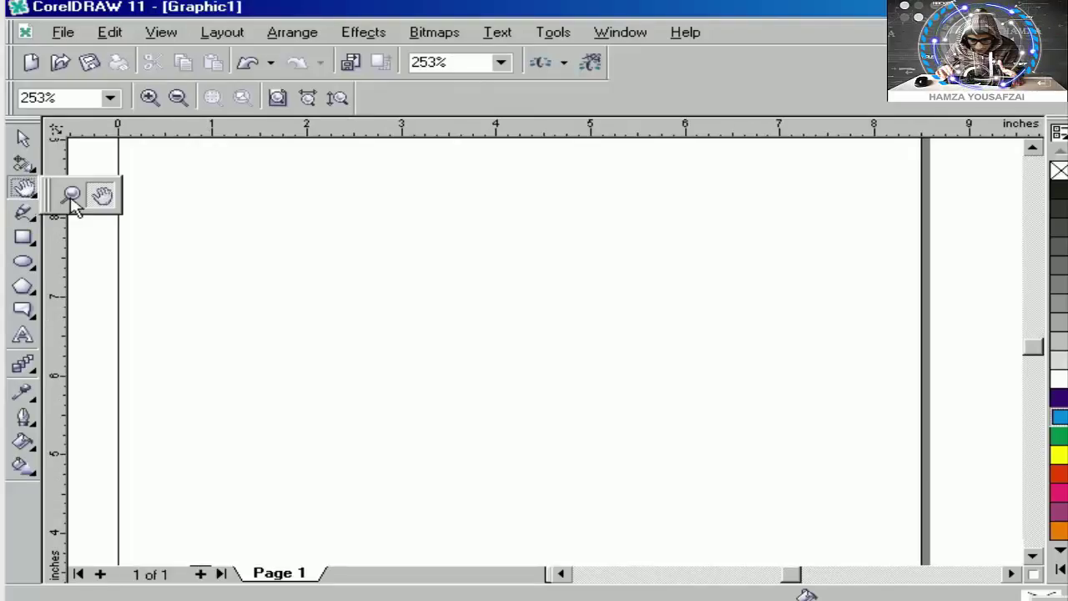
pyautogui.click(71, 195)
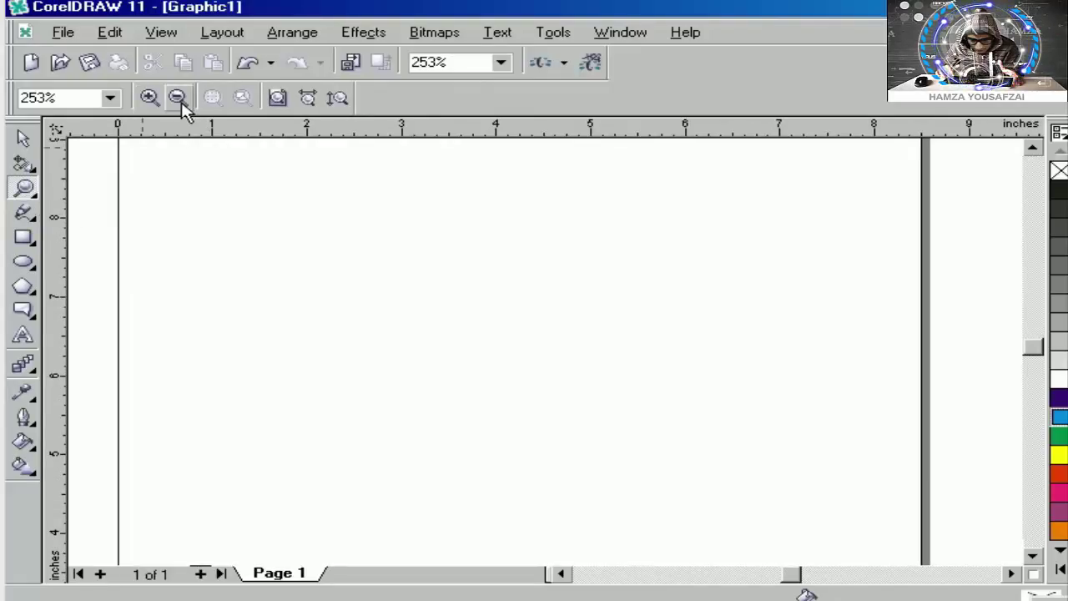
pyautogui.click(177, 97)
pyautogui.click(177, 98)
pyautogui.click(148, 98)
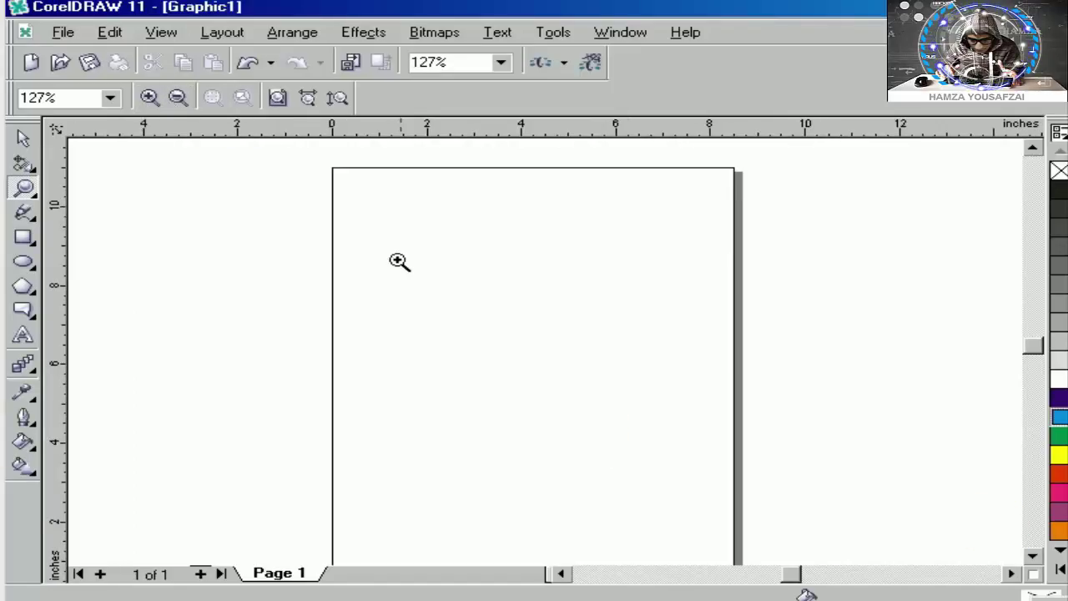
# Step: Use marquee zooms and right-click zoom-outs until the empty letter page fills the window
pyautogui.moveTo(366, 240); pyautogui.dragTo(699, 479)
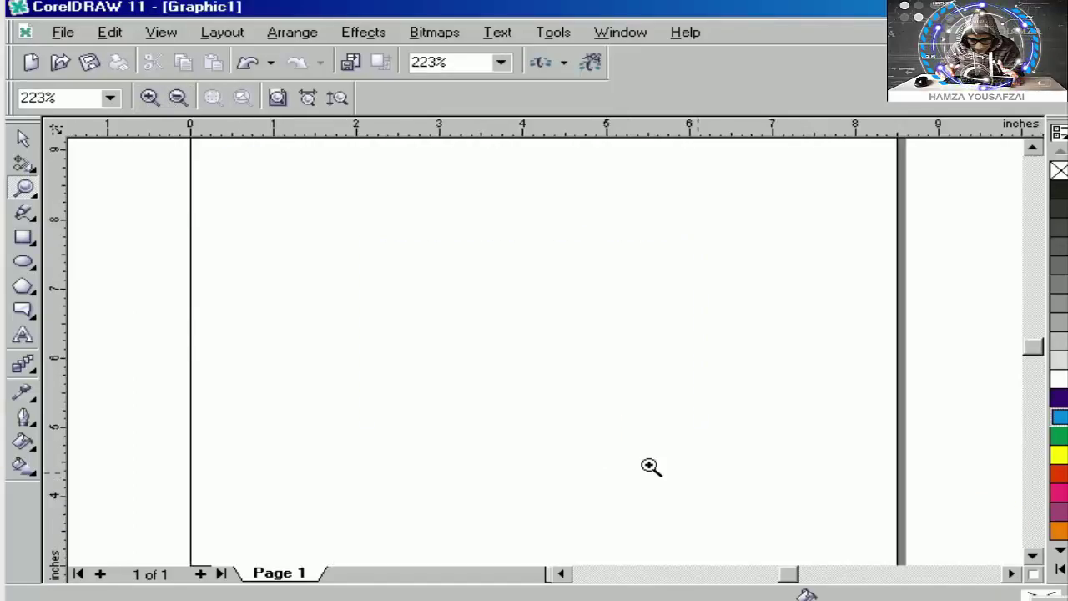
pyautogui.rightClick(414, 285)
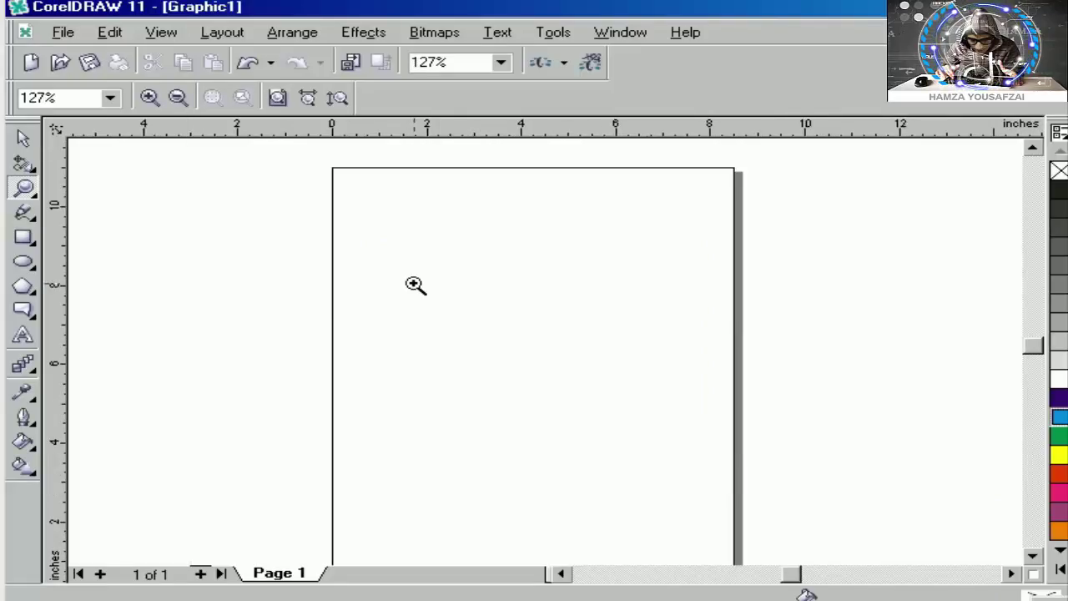
pyautogui.rightClick(414, 284)
pyautogui.rightClick(415, 284)
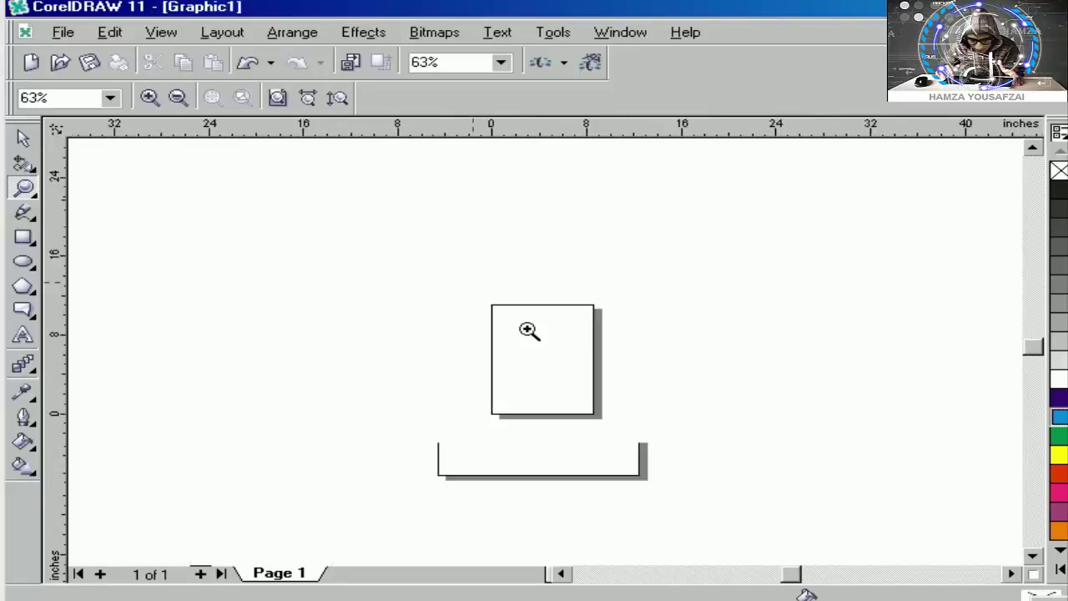
pyautogui.moveTo(484, 310); pyautogui.dragTo(621, 411)
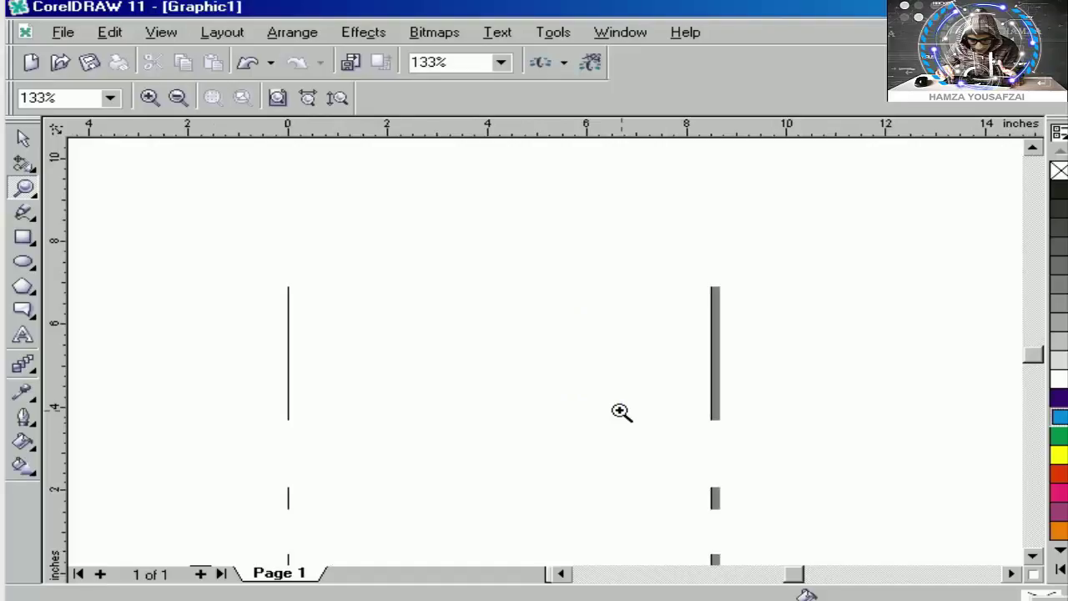
pyautogui.rightClick(538, 362)
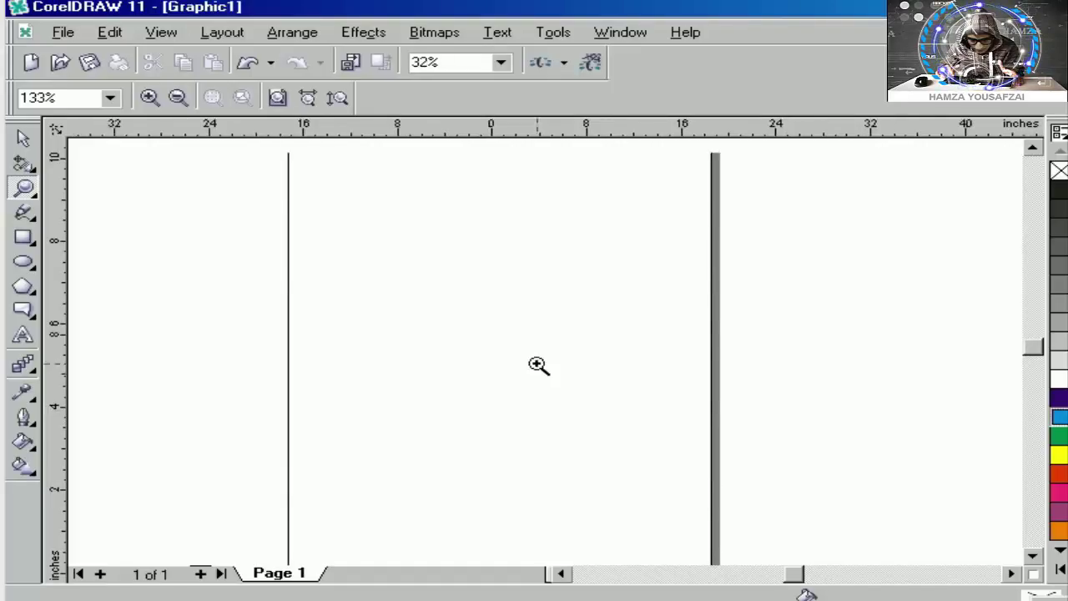
pyautogui.moveTo(495, 310); pyautogui.dragTo(576, 429)
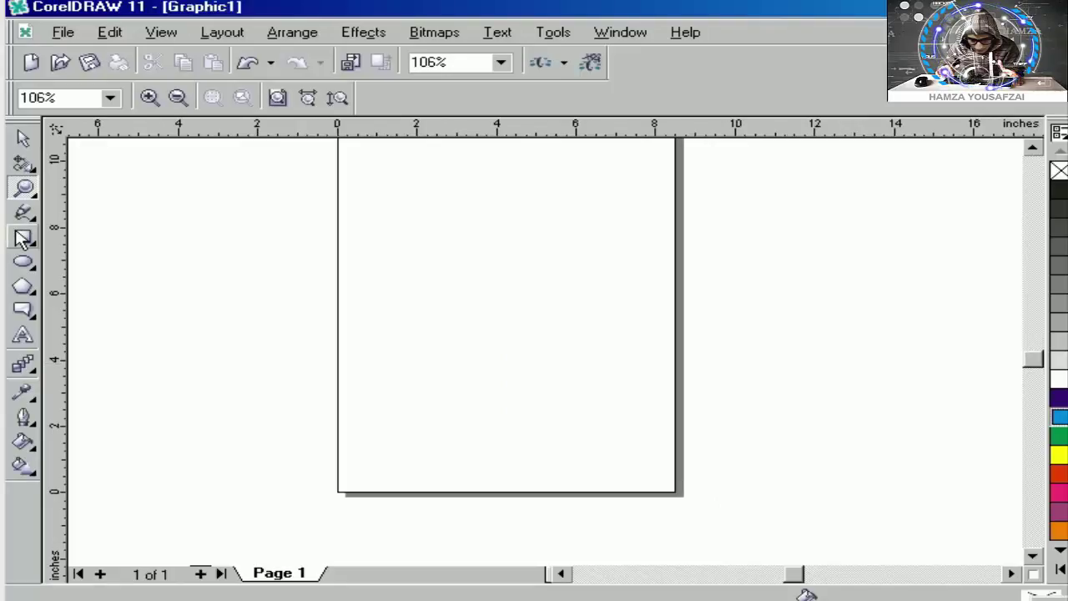
pyautogui.click(23, 138)
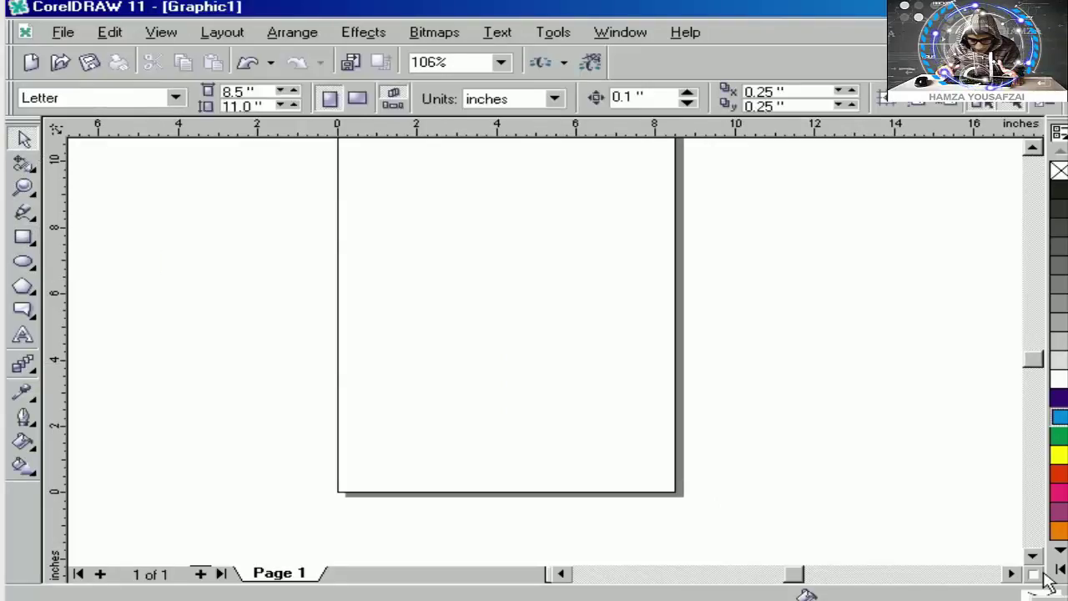